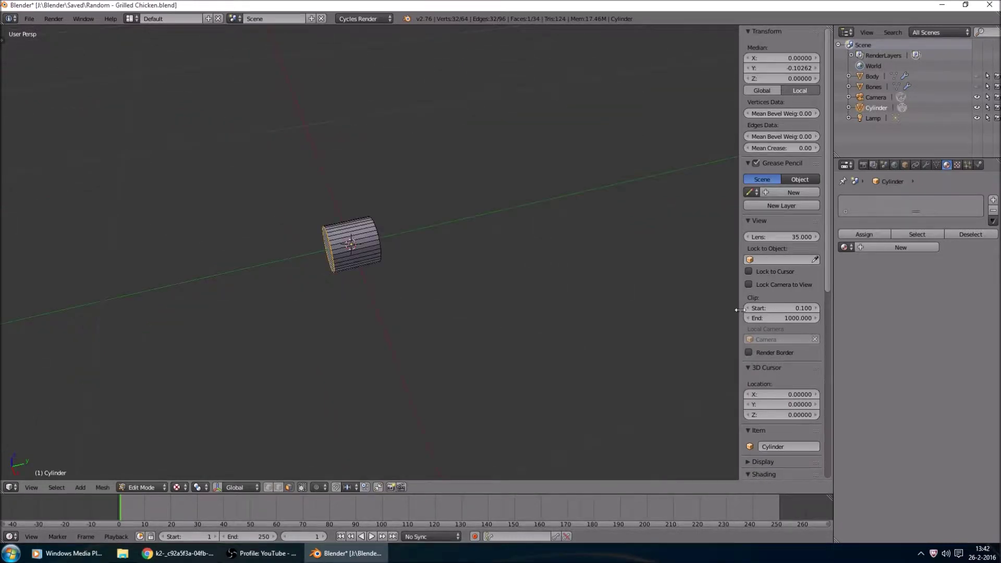
# Hide the 3D view's properties sidebar and turn on the 3D transform manipulator.
pyautogui.press('n')
pyautogui.scroll(-5, 406, 273)
pyautogui.click(221, 489)
# Try to lengthen the cylinder by moving its end face along Y.
pyautogui.moveTo(436, 246); pyautogui.dragTo(306, 268)
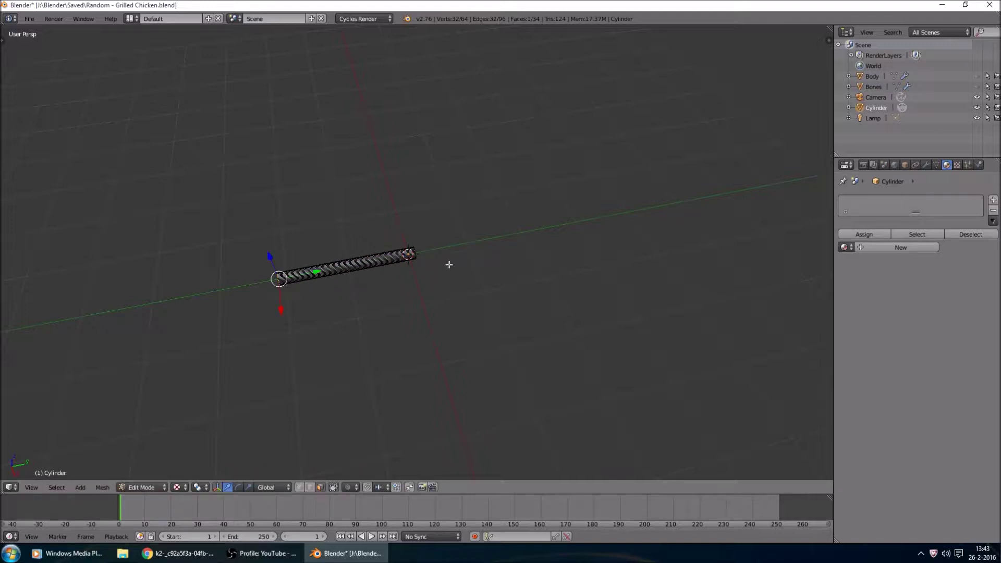
pyautogui.hotkey('ctrl', 'z')
pyautogui.scroll(5, 449, 270)
pyautogui.hotkey('ctrl', 'z')
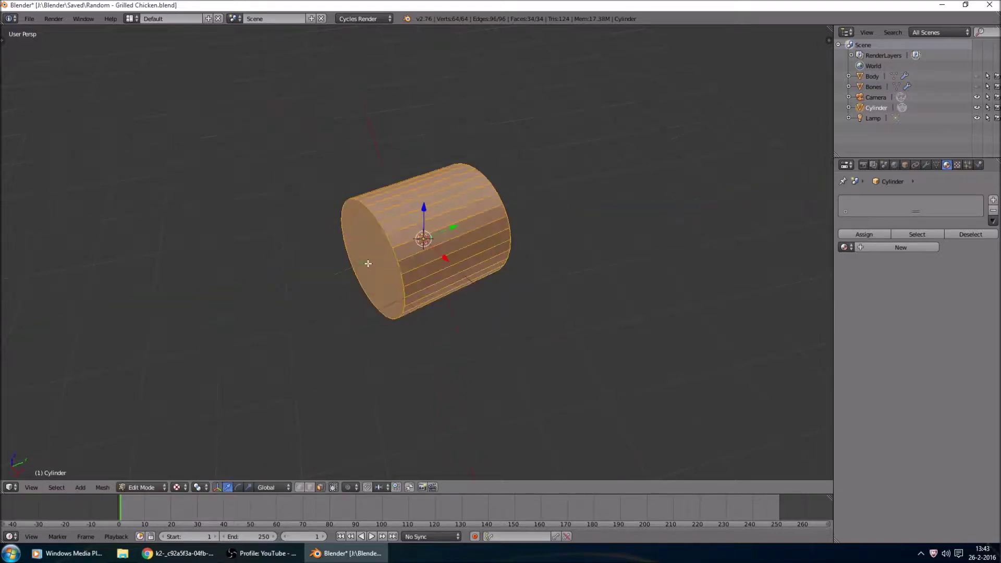
pyautogui.hotkey('ctrl', 'z')
# Select the whole cylinder and scale it by 0.5 twice.
pyautogui.moveTo(402, 249); pyautogui.dragTo(434, 274, button='middle')
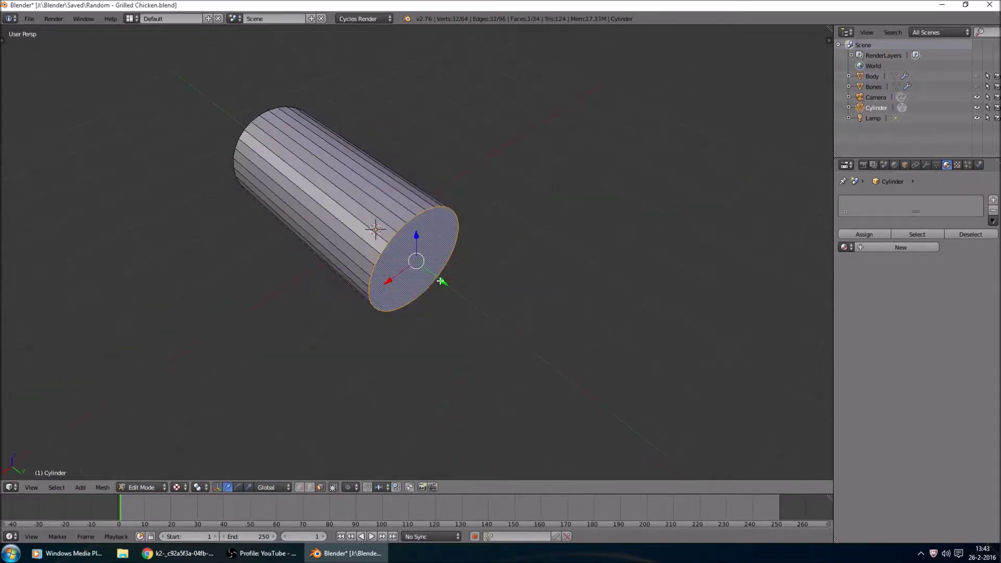
pyautogui.write('as.5')
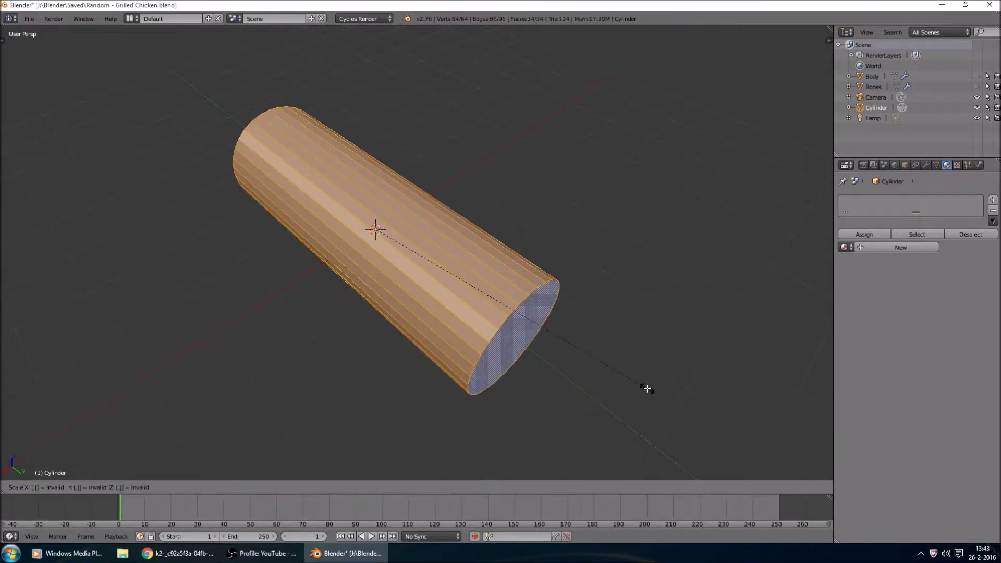
pyautogui.press('Return')
pyautogui.write('s.5')
pyautogui.press('Return')
# Lengthen the cylinder by scaling its two end faces by 2 along Y, two times.
pyautogui.moveTo(380, 268); pyautogui.dragTo(563, 255, button='middle')
pyautogui.rightClick(447, 264)
pyautogui.write('sy')
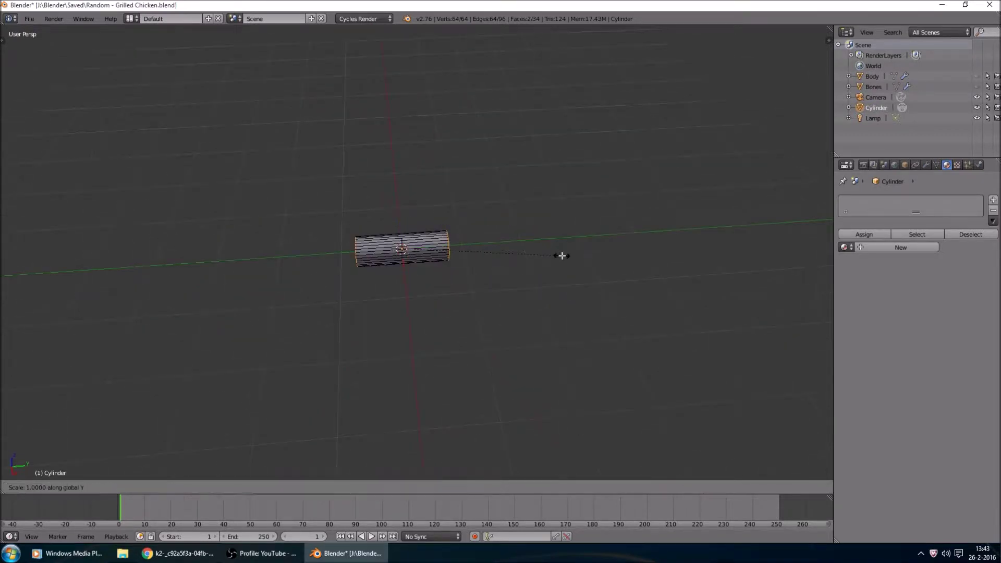
pyautogui.write('2')
pyautogui.press('Return')
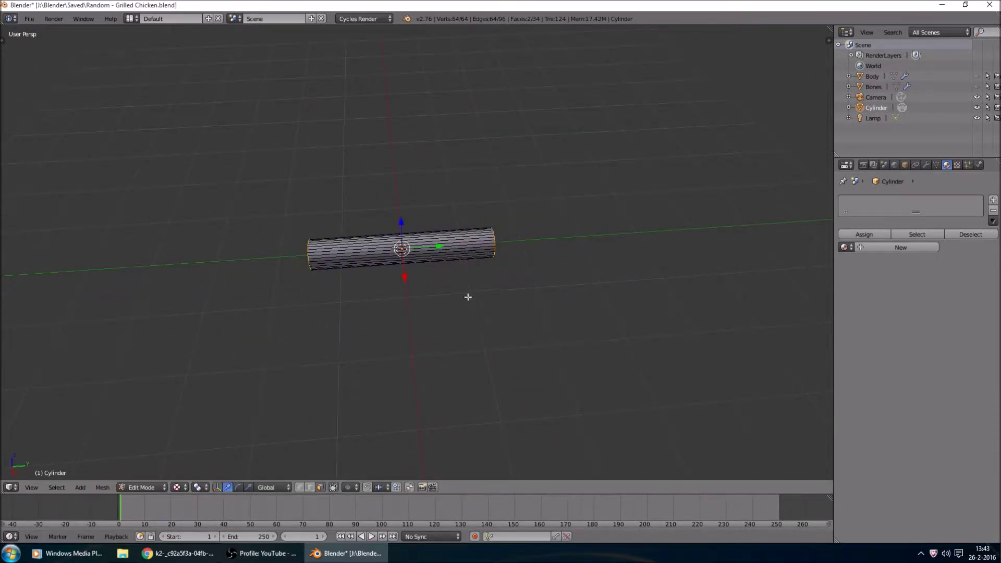
pyautogui.moveTo(468, 297); pyautogui.dragTo(534, 282, button='middle')
pyautogui.press('s')
pyautogui.press('y')
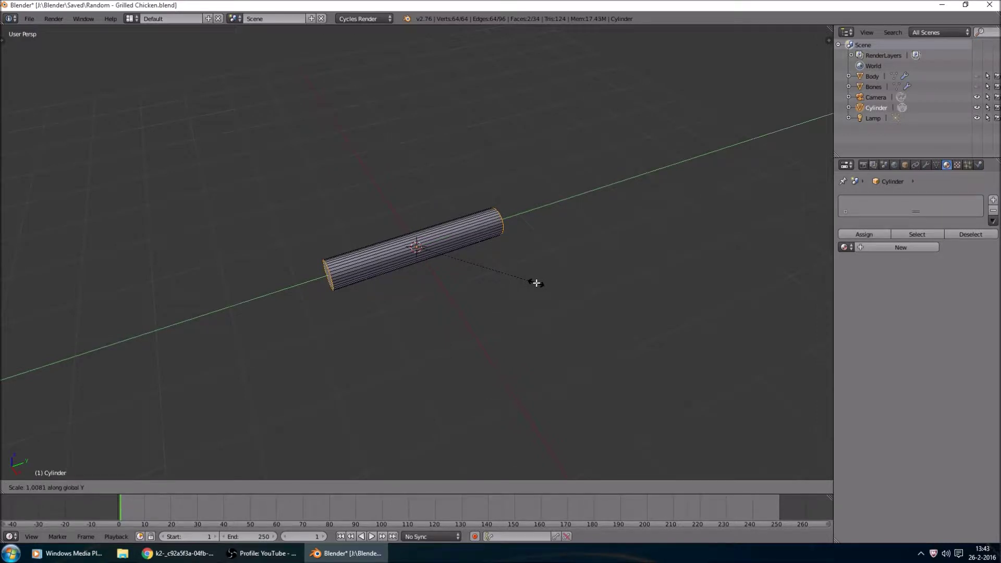
pyautogui.write('2')
pyautogui.press('Return')
pyautogui.moveTo(573, 274); pyautogui.dragTo(453, 254, button='middle')
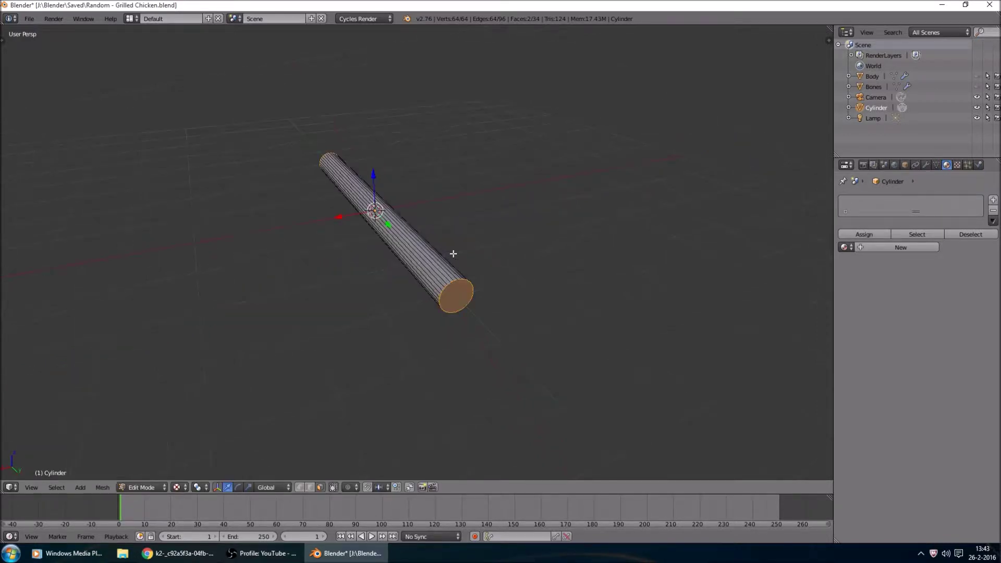
pyautogui.click(177, 553)
pyautogui.click(344, 553)
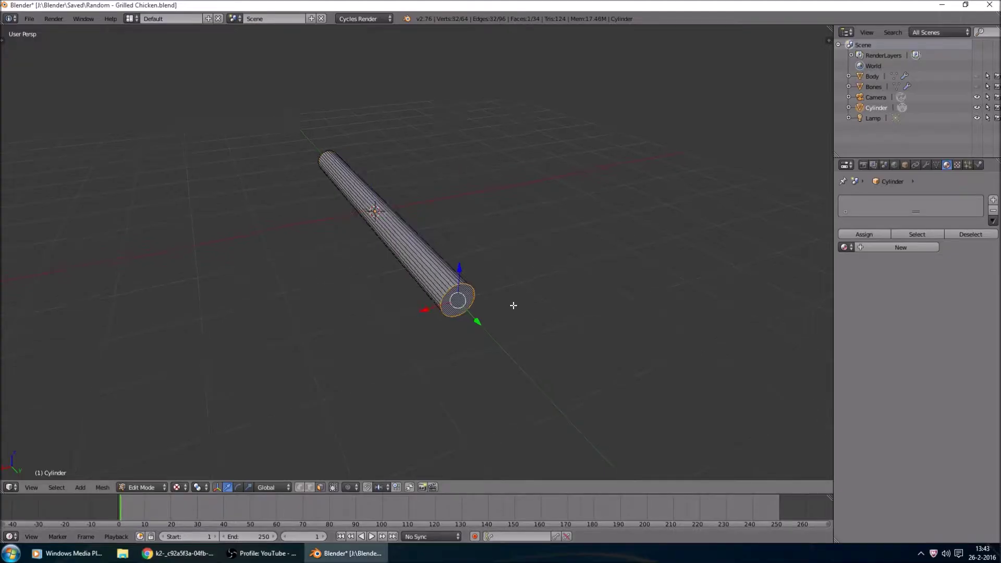
# Extrude one end face of the cylinder outward and add a centred loop cut around the long section.
pyautogui.press('e')
pyautogui.click(552, 374)
pyautogui.moveTo(552, 373); pyautogui.dragTo(418, 248, button='middle')
pyautogui.hotkey('ctrl', 'r')
pyautogui.click(415, 248)
pyautogui.rightClick(415, 248)
# Delete the half of the cylinder opposite the extruded end, up to the middle edge loop.
pyautogui.moveTo(235, 238); pyautogui.dragTo(259, 283, button='middle')
pyautogui.rightClick(259, 283)
pyautogui.click(320, 487)
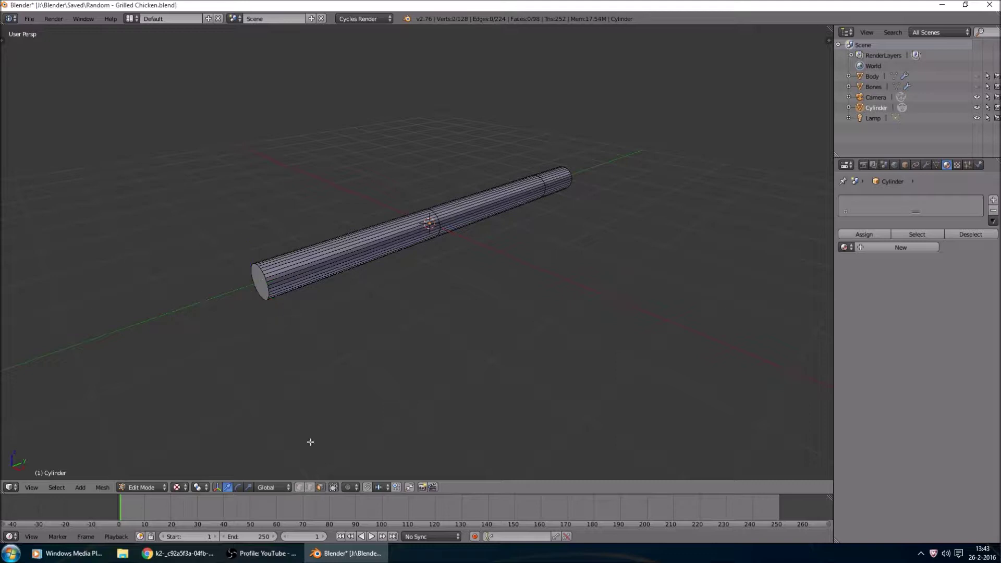
pyautogui.rightClick(262, 285)
pyautogui.press('x')
pyautogui.click(262, 279)
pyautogui.moveTo(342, 271); pyautogui.dragTo(515, 241, button='middle')
# Add a Mirror modifier to the cylinder and mirror it across Y instead of X.
pyautogui.click(926, 164)
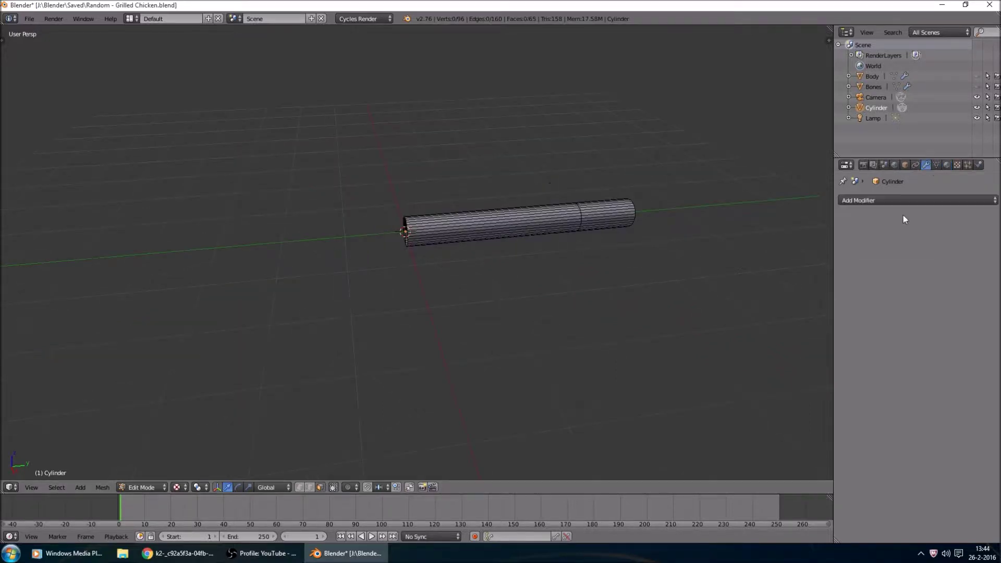
pyautogui.click(894, 200)
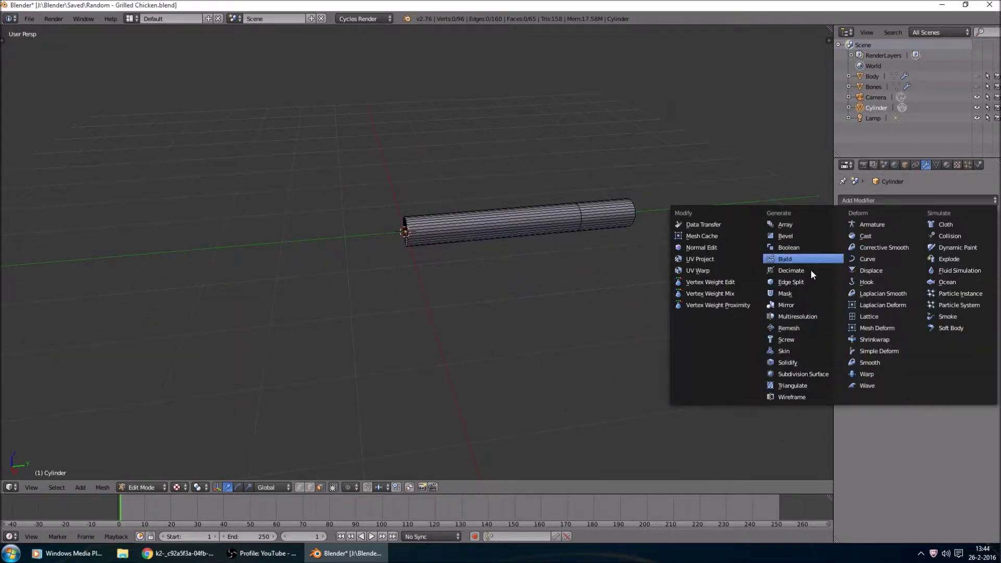
pyautogui.click(798, 305)
pyautogui.click(845, 261)
pyautogui.click(846, 272)
# In the top view, move the cylinder's end face along Y closer to the adjacent edge loop.
pyautogui.moveTo(704, 271); pyautogui.dragTo(646, 352, button='middle')
pyautogui.rightClick(646, 352)
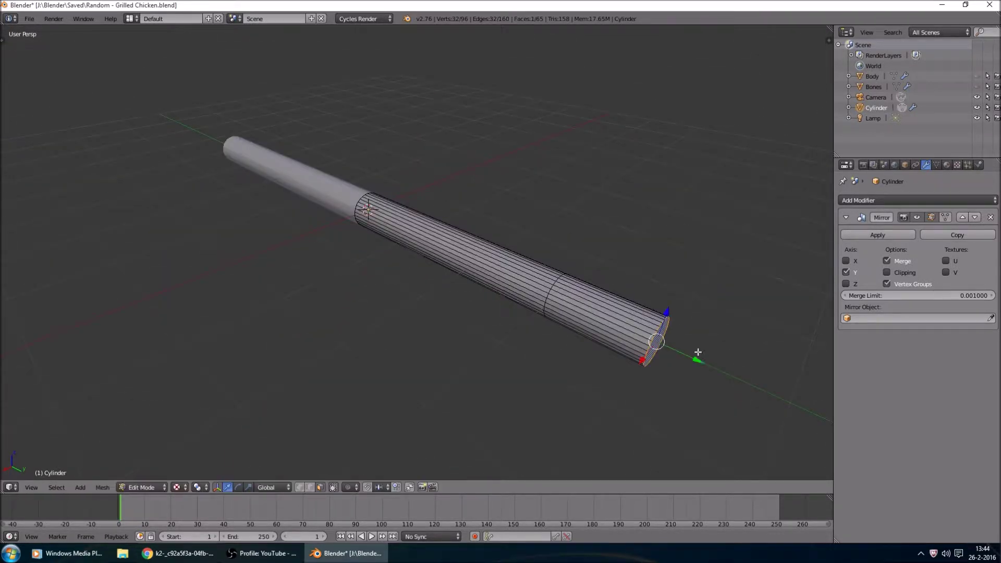
pyautogui.press('KP_7')
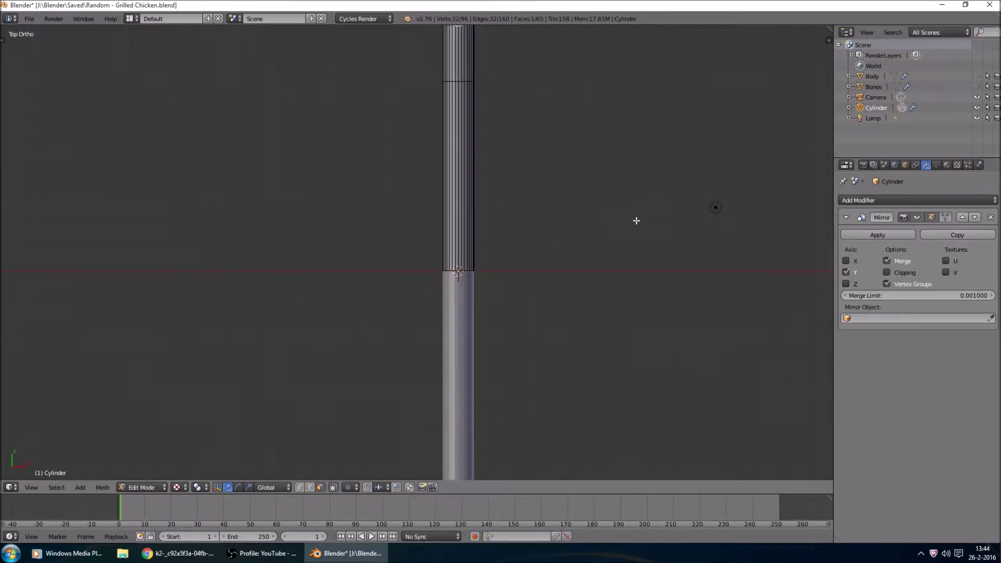
pyautogui.keyDown('shift'); pyautogui.scroll(5, 636, 220); pyautogui.keyUp('shift')
pyautogui.press('g')
pyautogui.press('y')
pyautogui.click(508, 181)
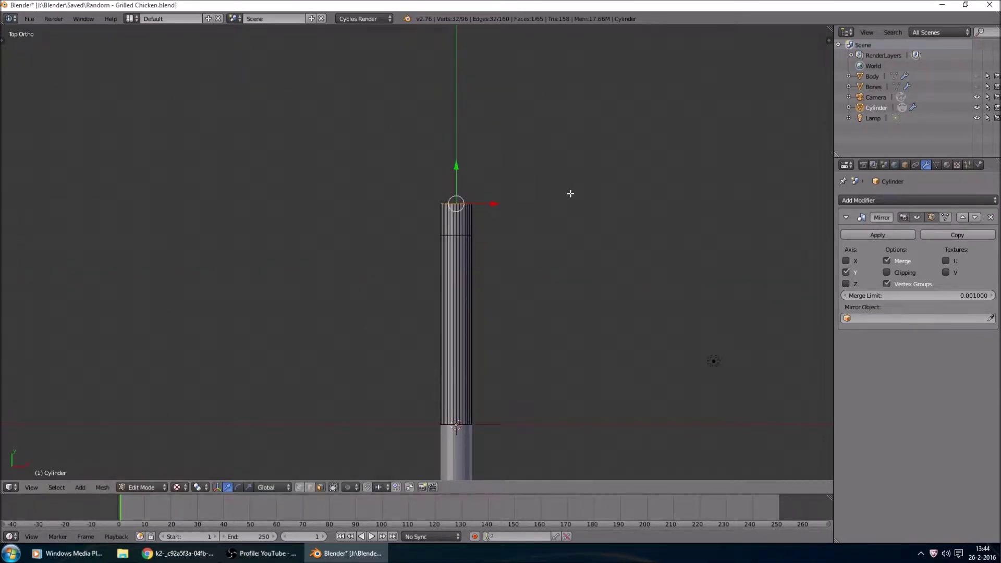
# Rotate the end face 45° about Z and extrude it in place.
pyautogui.write('rz45')
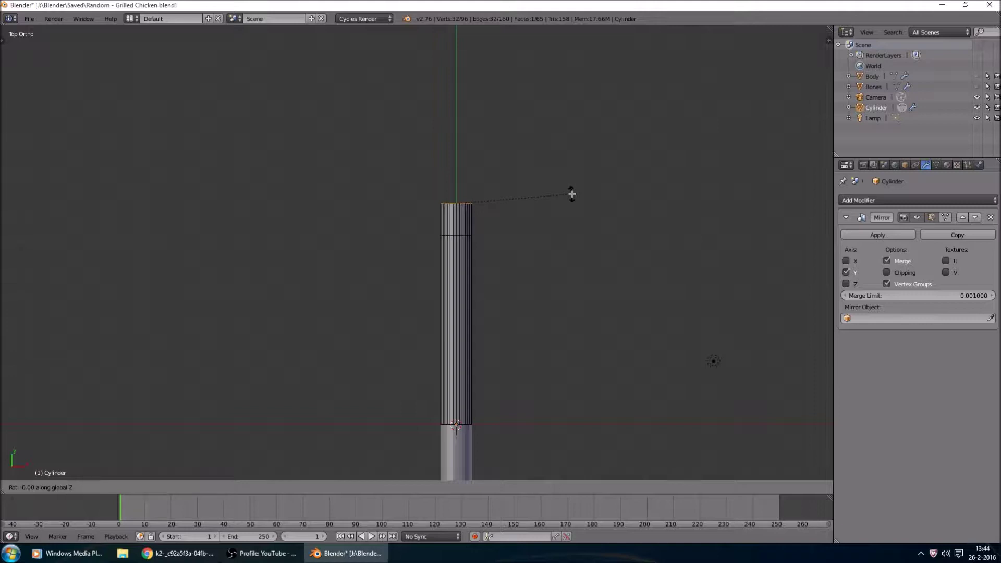
pyautogui.press('Return')
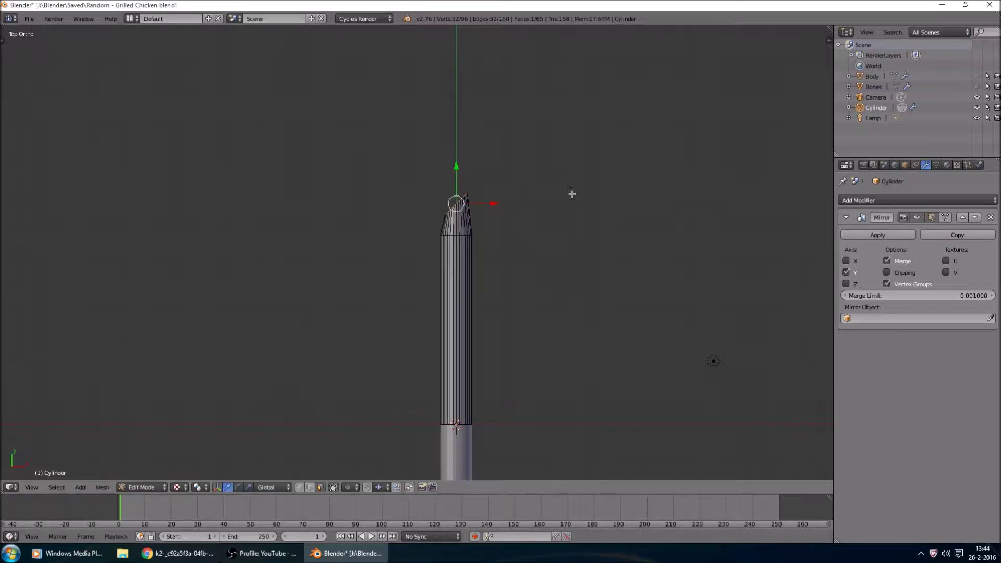
pyautogui.press('e')
pyautogui.rightClick(608, 218)
pyautogui.write('s0')
pyautogui.press('Return')
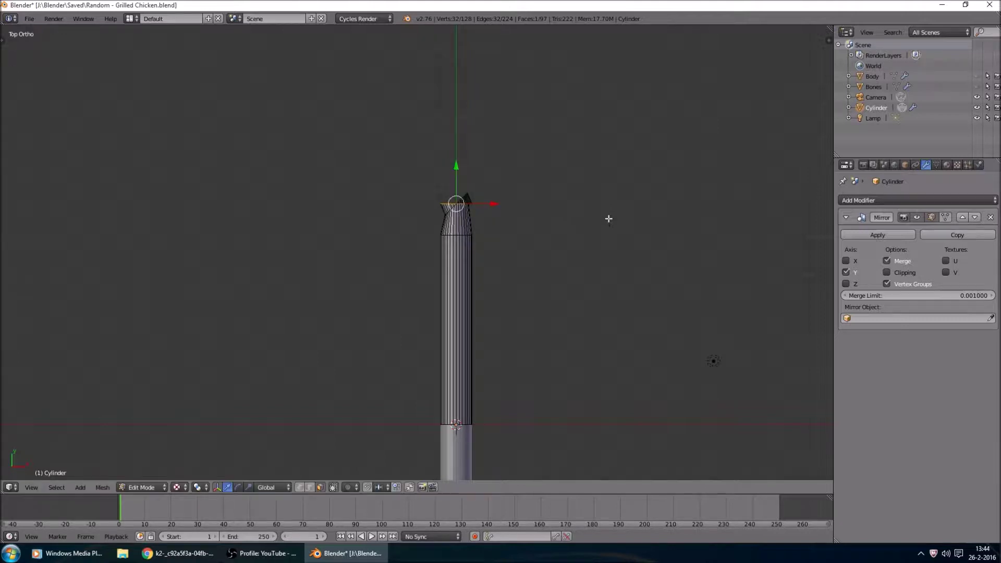
pyautogui.press('g')
pyautogui.press('x')
pyautogui.press('Return')
pyautogui.write('r45')
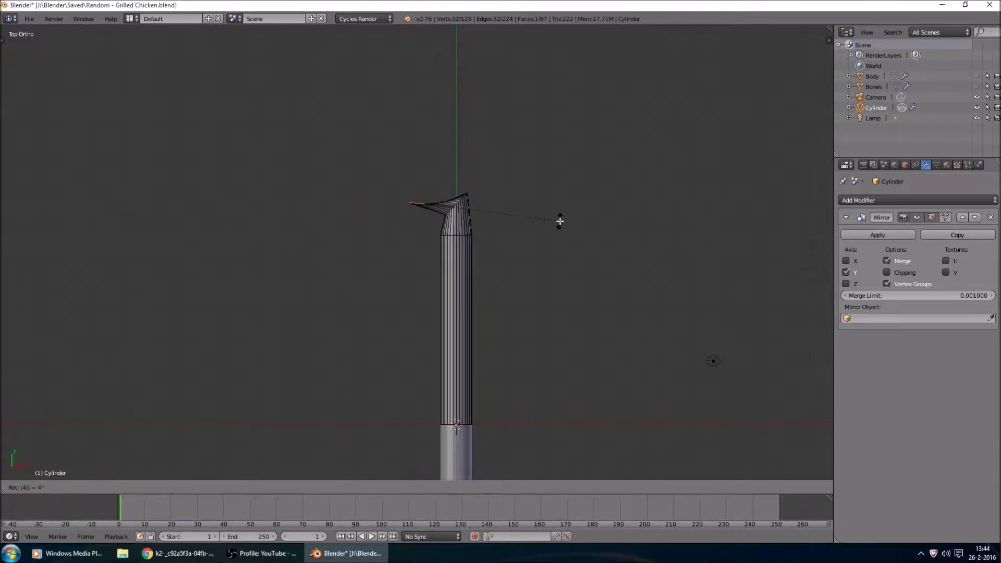
pyautogui.press('Escape')
pyautogui.hotkey('ctrl', 'z')
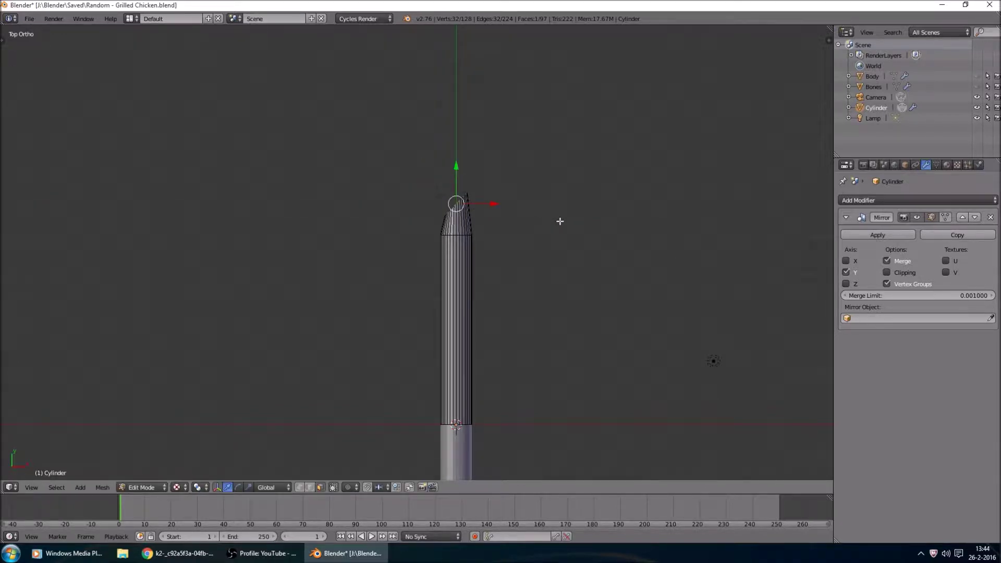
# Turn the extruded end face perpendicular to X and move it along negative X to form a bend.
pyautogui.press('r')
pyautogui.press('Escape')
pyautogui.press('g')
pyautogui.press('x')
pyautogui.click(470, 209)
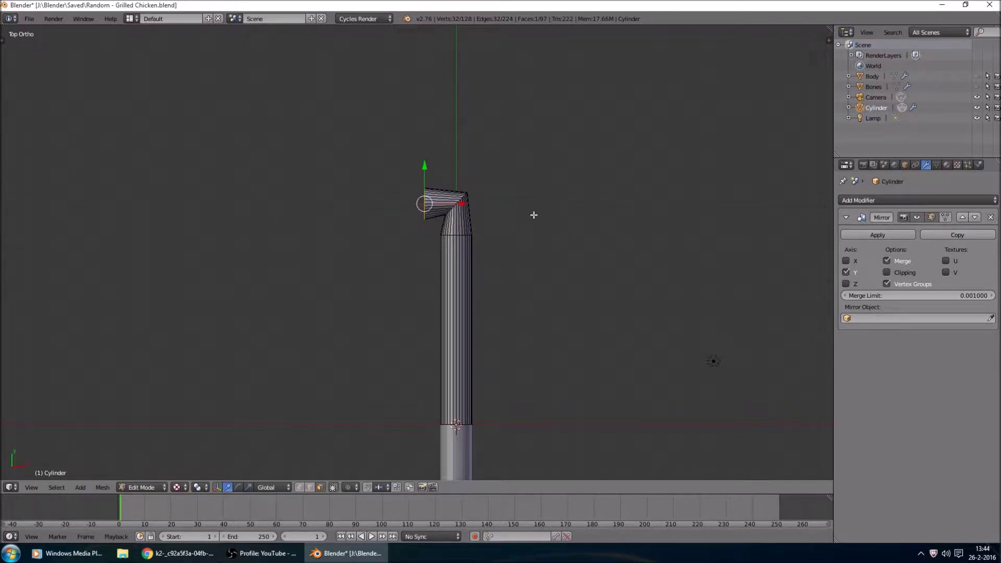
# Select the diagonal edge loop at the bend and move it inward to even out the corner.
pyautogui.scroll(3, 463, 202)
pyautogui.click(474, 214)
pyautogui.keyDown('alt'); pyautogui.click(460, 215); pyautogui.keyUp('alt')
pyautogui.press('g')
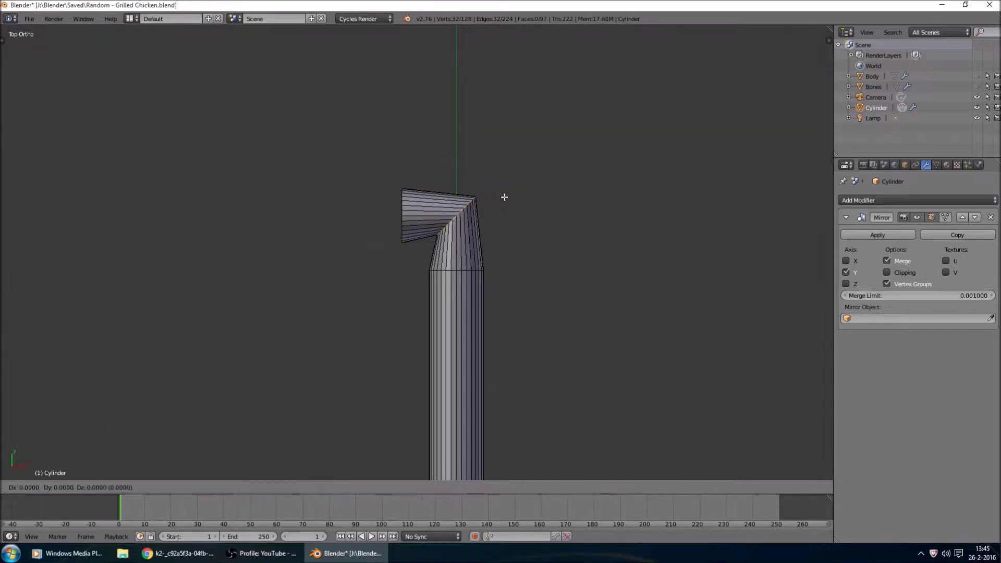
pyautogui.click(495, 205)
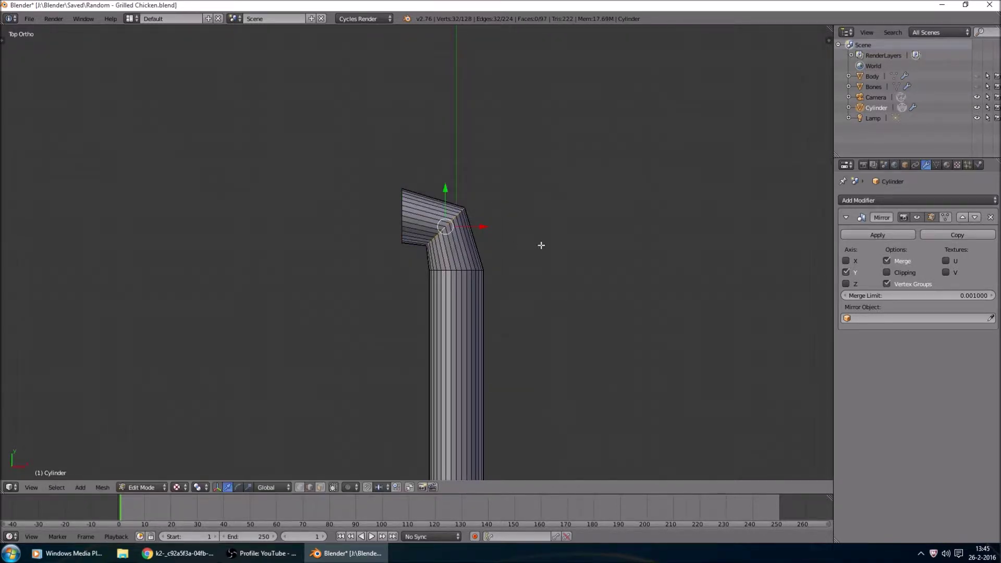
# Return to Object Mode and add a Subdivision Surface modifier to the pipe.
pyautogui.moveTo(610, 270)
pyautogui.mouseDown(button='middle')
pyautogui.moveTo(463, 185)
pyautogui.moveTo(494, 213)
pyautogui.moveTo(892, 210)
pyautogui.mouseUp(button='middle')
pyautogui.press('Tab')
pyautogui.scroll(-2, 447, 221)
pyautogui.click(892, 201)
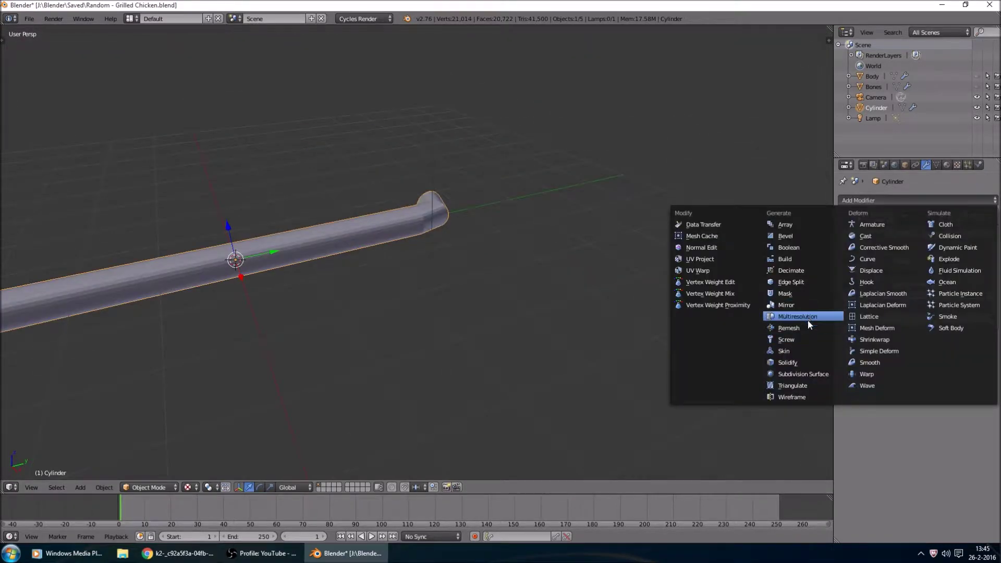
pyautogui.click(806, 374)
# Try placing the Subdivision Surface modifier above the Mirror modifier, then restore the original order.
pyautogui.moveTo(809, 373); pyautogui.dragTo(552, 293, button='middle')
pyautogui.moveTo(626, 296); pyautogui.dragTo(538, 291, button='middle')
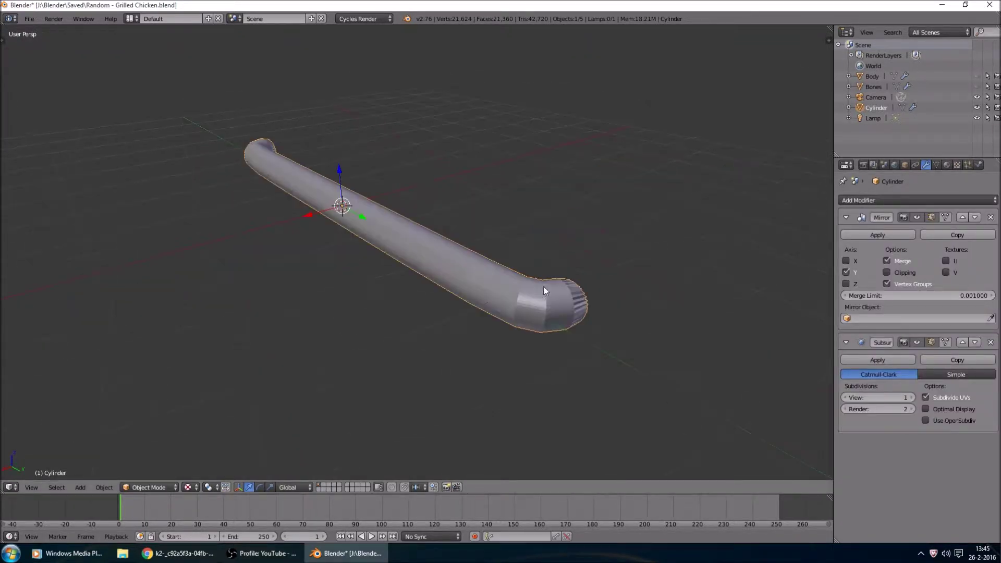
pyautogui.click(962, 342)
pyautogui.moveTo(810, 228); pyautogui.dragTo(682, 291, button='middle')
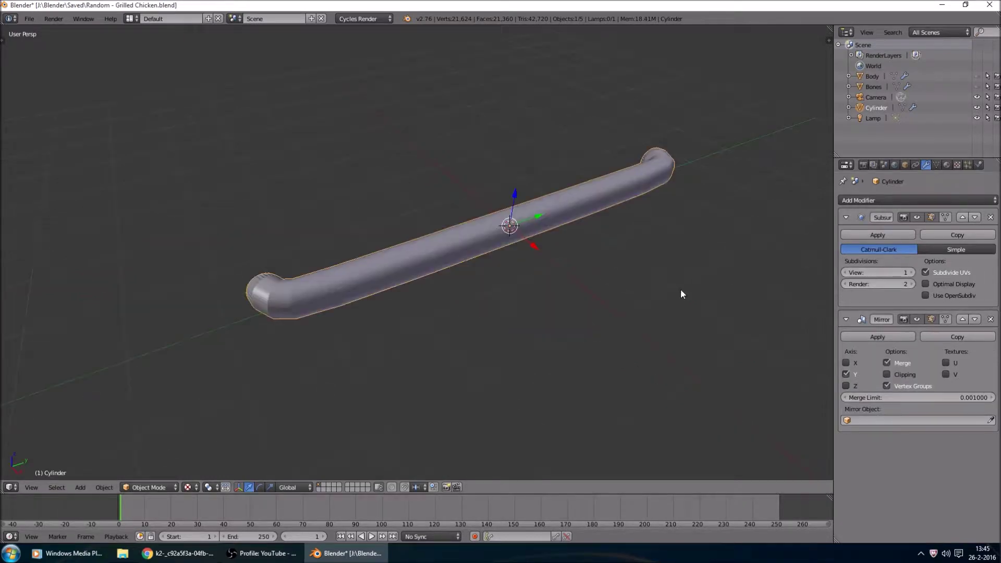
pyautogui.click(973, 218)
# Set the Subdivision Surface view level to 2 and apply smooth shading to the pipe.
pyautogui.moveTo(761, 300); pyautogui.dragTo(667, 313, button='middle')
pyautogui.click(911, 397)
pyautogui.press('t')
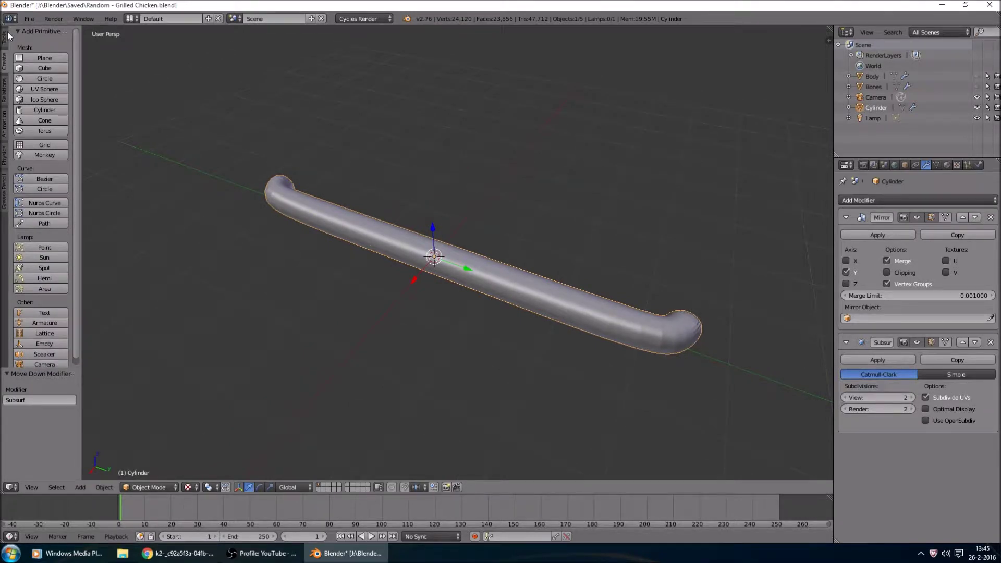
pyautogui.click(7, 35)
pyautogui.click(27, 184)
# Rotate the pipe object 90° in the top view so that it lies along X.
pyautogui.press('KP_7')
pyautogui.press('shift+KP_4')
pyautogui.press('shift+KP_4')
pyautogui.press('shift+KP_4')
pyautogui.press('shift+KP_4')
pyautogui.press('shift+KP_4')
pyautogui.press('shift+KP_4')
pyautogui.press('KP_7')
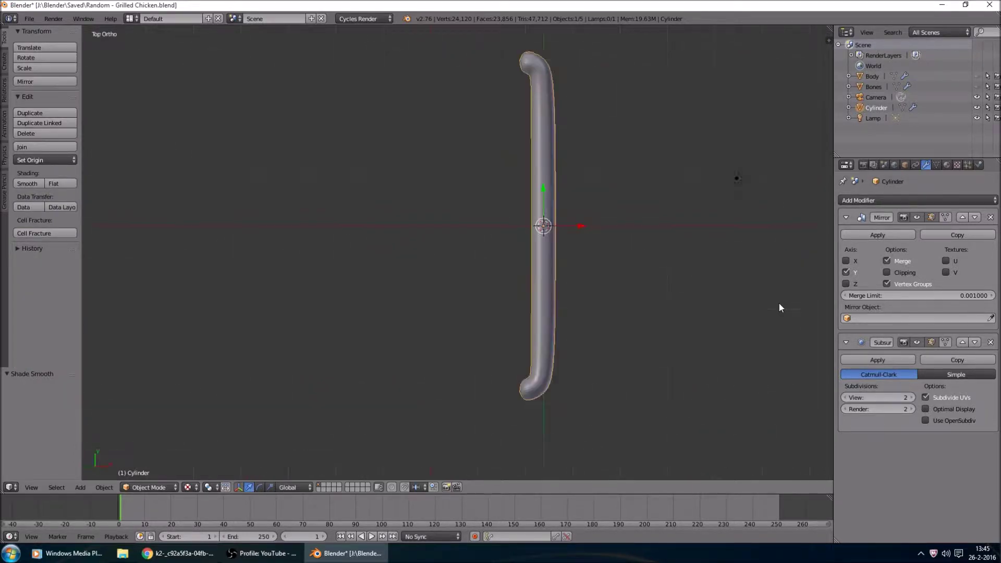
pyautogui.write('r')
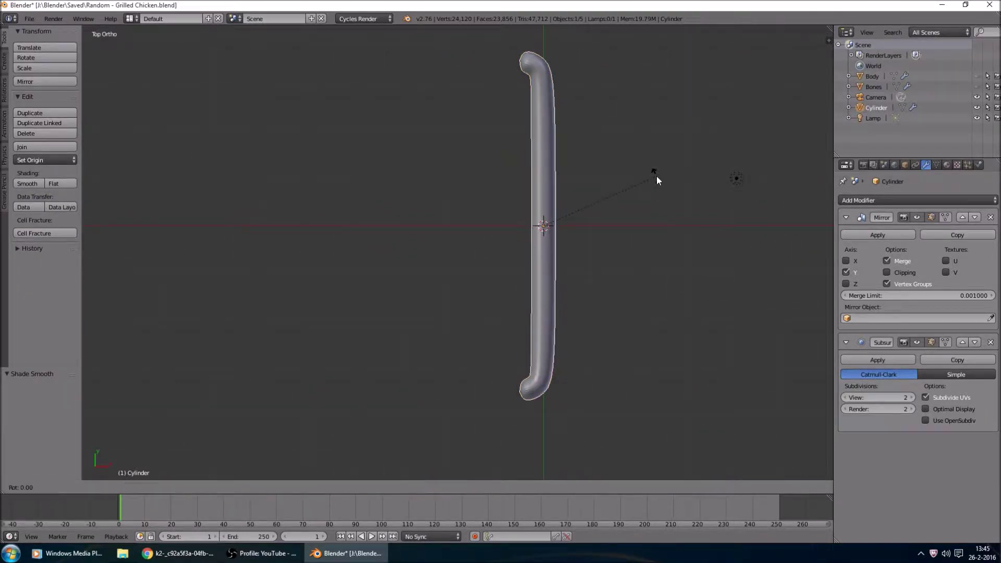
pyautogui.write('90')
pyautogui.press('Return')
pyautogui.press('ctrl+KP_6')
pyautogui.press('ctrl+KP_8')
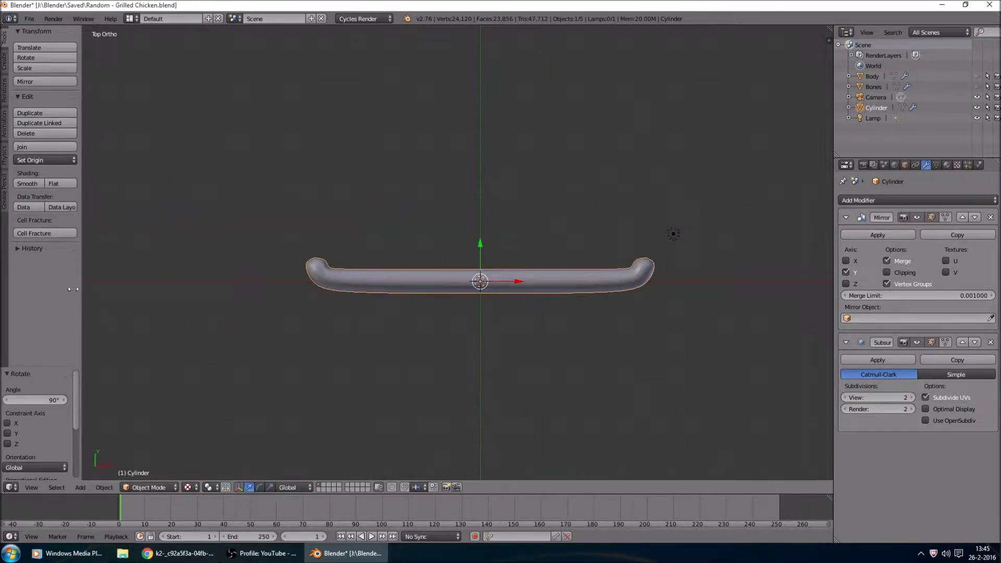
# Narrow the tool shelf, enter Edit Mode and disable the Subdivision Surface display while editing.
pyautogui.moveTo(73, 289); pyautogui.dragTo(64, 288)
pyautogui.press('Tab')
pyautogui.scroll(3, 558, 245)
pyautogui.click(931, 342)
# Select the open end of the bent pipe and extrude it 6.5 units along Y into a long leg.
pyautogui.keyDown('alt'); pyautogui.rightClick(720, 275); pyautogui.keyUp('alt')
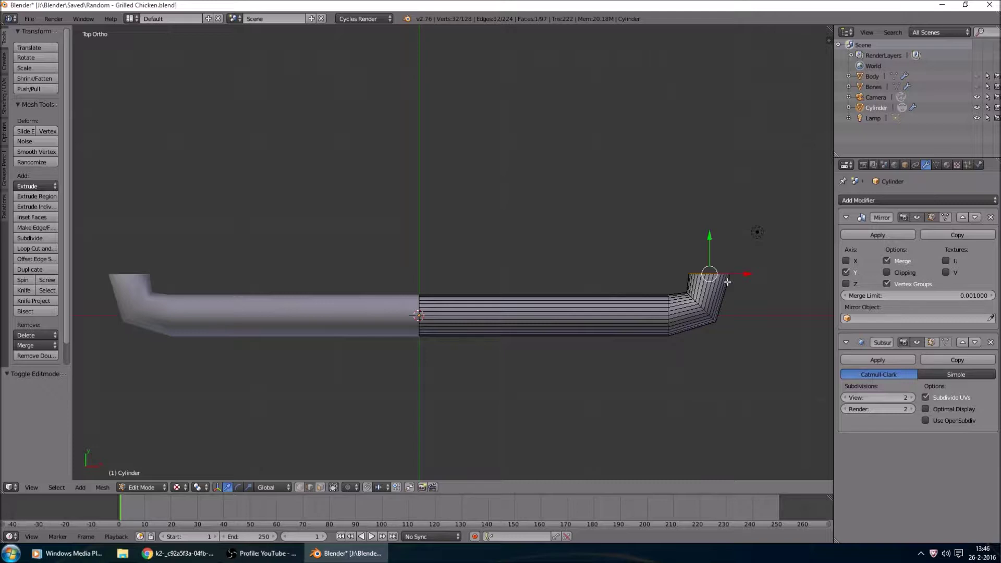
pyautogui.scroll(-5, 697, 292)
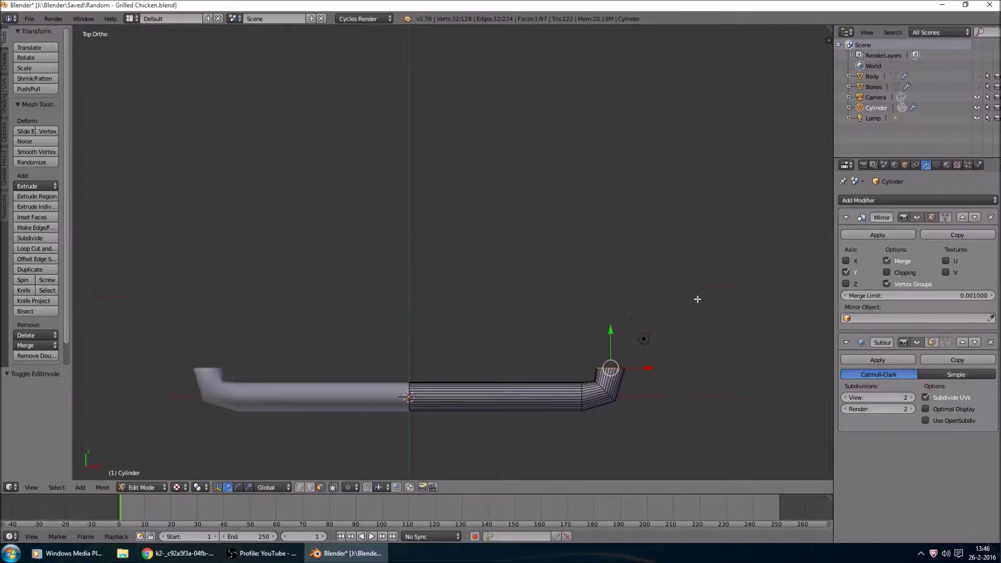
pyautogui.press('e')
pyautogui.press('y')
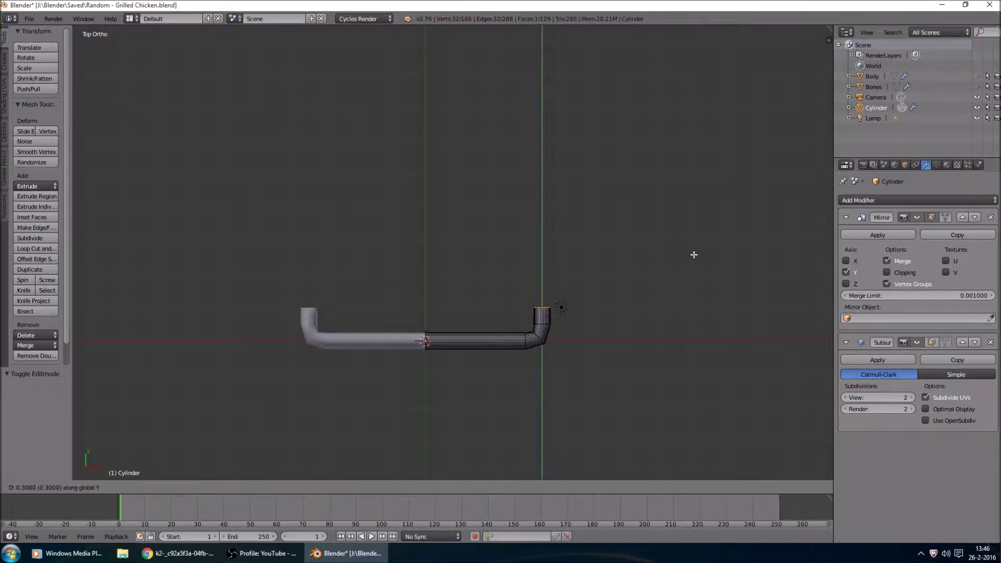
pyautogui.click(689, 69)
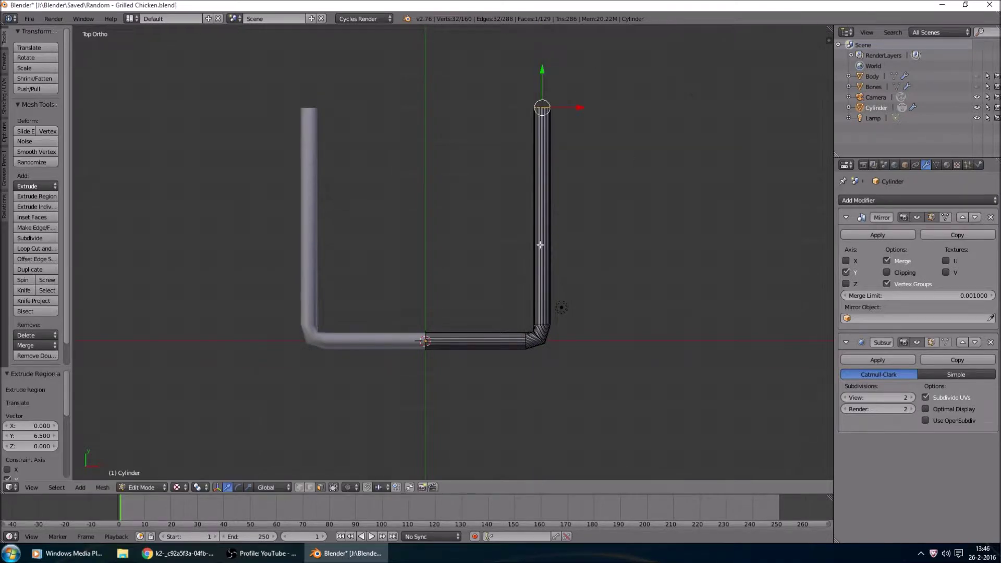
# Extrude the open end of the long leg by 0.5 units and rotate the new end -45°.
pyautogui.scroll(3, 545, 229)
pyautogui.keyDown('shift'); pyautogui.scroll(5, 610, 240); pyautogui.keyUp('shift')
pyautogui.press('e')
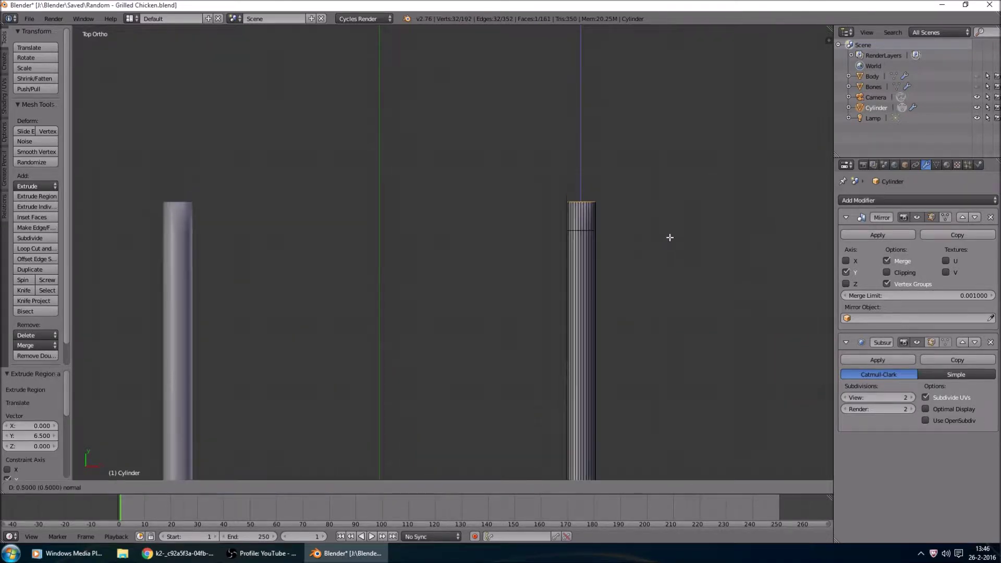
pyautogui.click(670, 235)
pyautogui.write('r45')
pyautogui.press('-')
pyautogui.press('Return')
pyautogui.scroll(2, 670, 233)
pyautogui.keyDown('shift'); pyautogui.moveTo(670, 233); pyautogui.dragTo(596, 235, button='middle'); pyautogui.keyUp('shift')
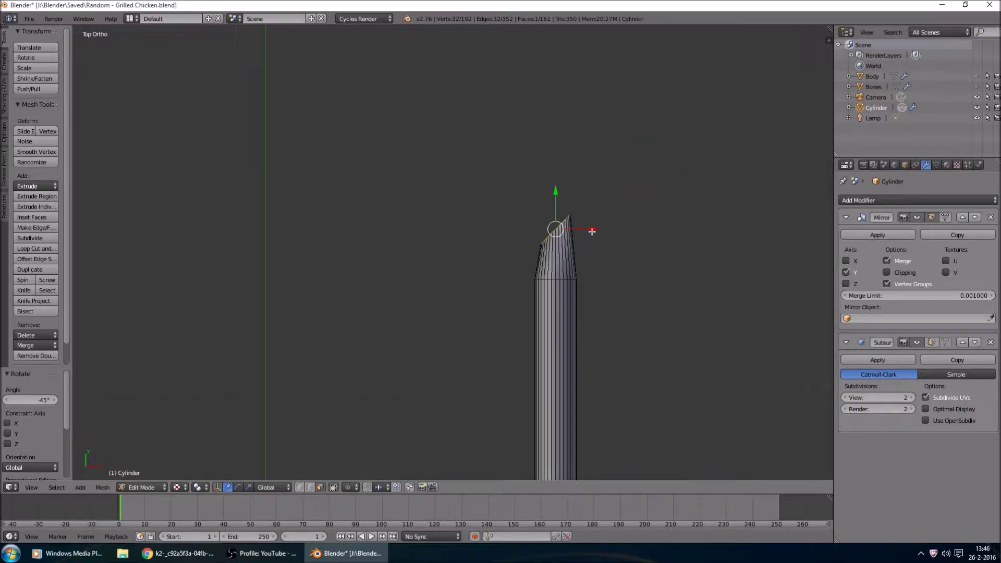
# Extrude the tilted end in place, rotate it -45° and move it -0.5 units along X to form the corner.
pyautogui.press('e')
pyautogui.rightClick(591, 232)
pyautogui.write('r')
pyautogui.write('-45')
pyautogui.press('Return')
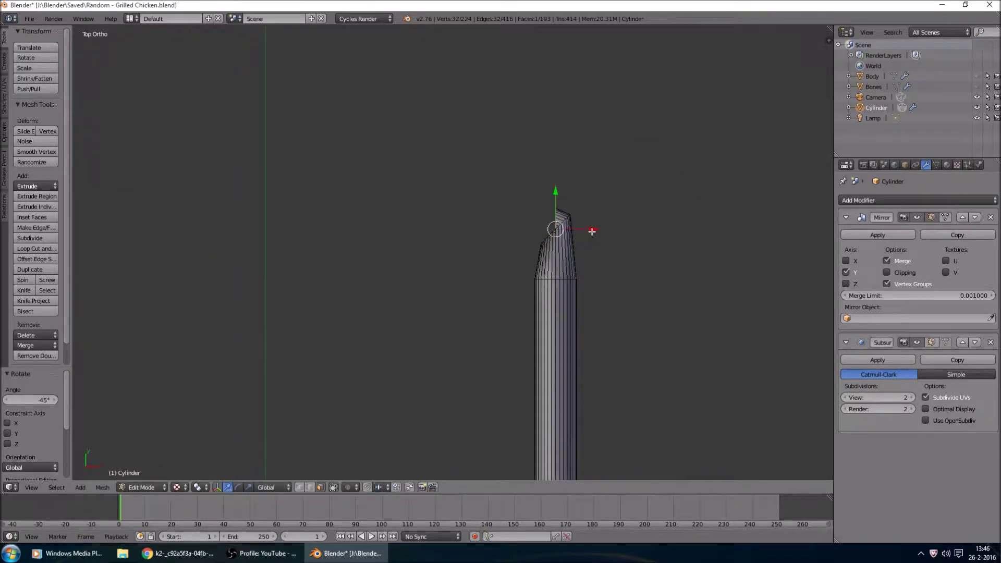
pyautogui.write('gx-0.5')
pyautogui.press('Return')
# Select the diagonal edge loop in the middle of the new corner and move it -0.1 along both X and Y.
pyautogui.click(320, 487)
pyautogui.click(310, 486)
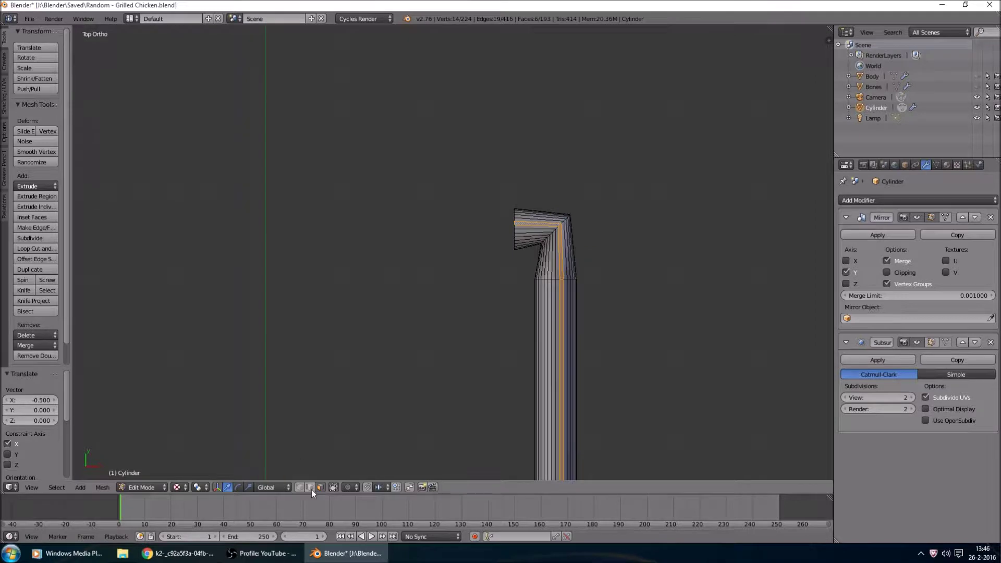
pyautogui.press('a')
pyautogui.keyDown('alt'); pyautogui.rightClick(568, 223); pyautogui.keyUp('alt')
pyautogui.write('g')
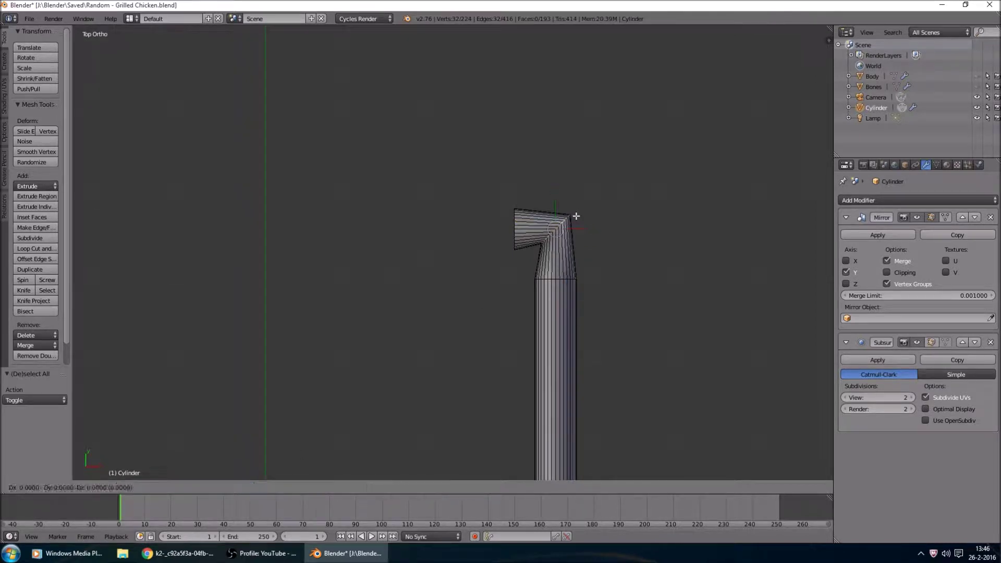
pyautogui.write('x-0.1')
pyautogui.press('Return')
pyautogui.write('gy-0.1')
pyautogui.press('Return')
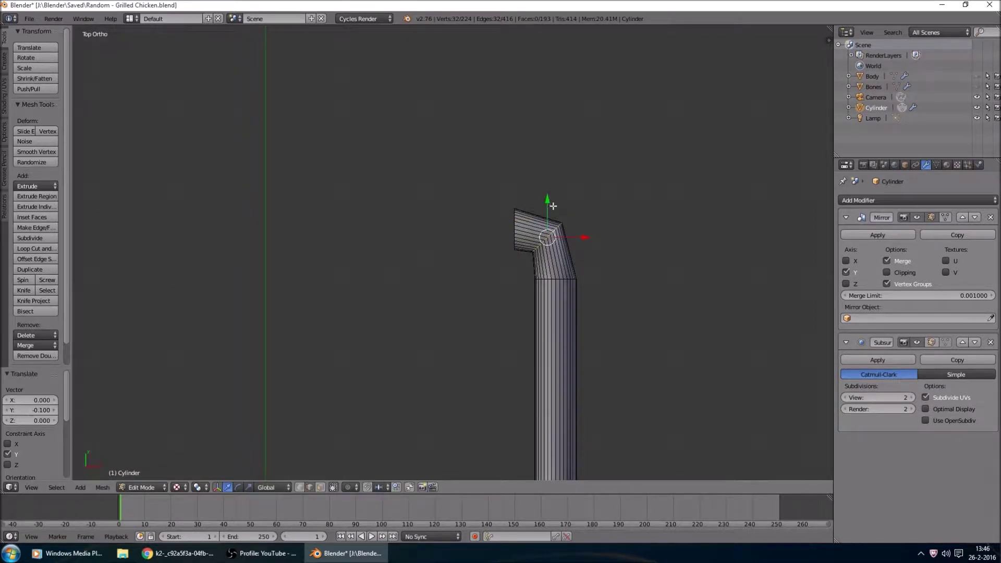
# Check the smoothed bend in Object Mode and move the whole pipe object in the negative Y direction.
pyautogui.press('Tab')
pyautogui.scroll(-6, 602, 307)
pyautogui.moveTo(602, 307); pyautogui.dragTo(462, 300, button='middle')
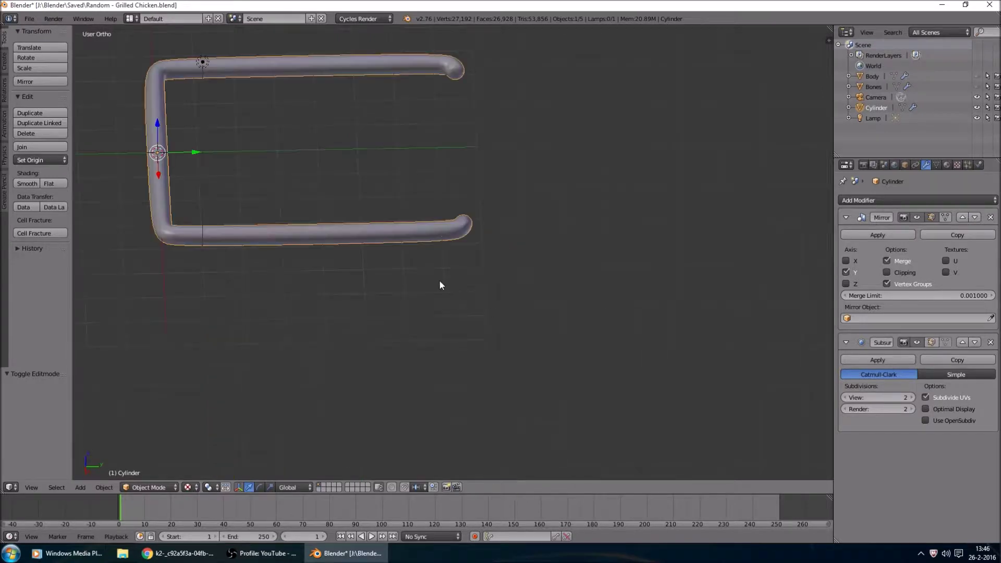
pyautogui.press('Tab')
pyautogui.press('KP_7')
pyautogui.scroll(-3, 456, 277)
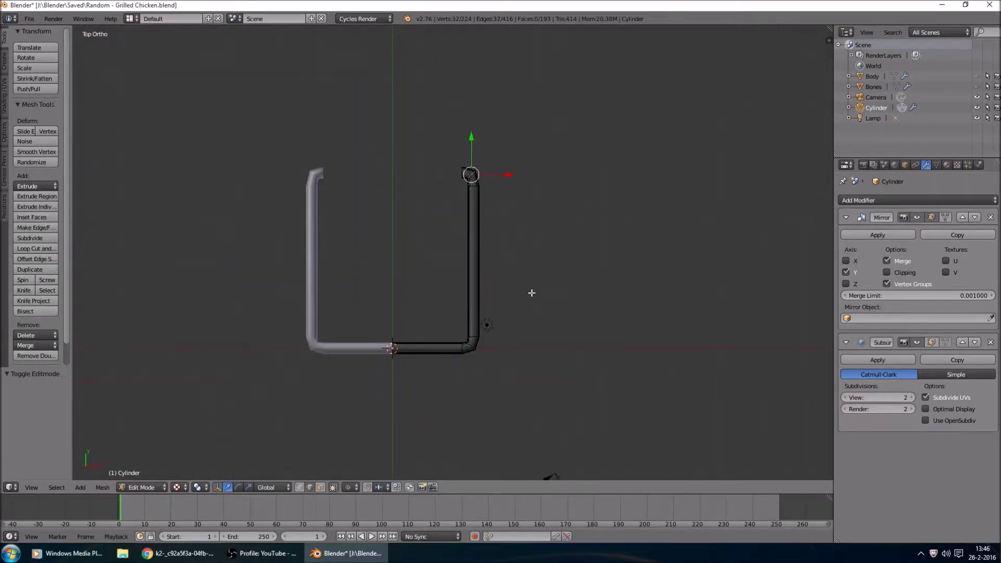
pyautogui.press('a')
pyautogui.press('Tab')
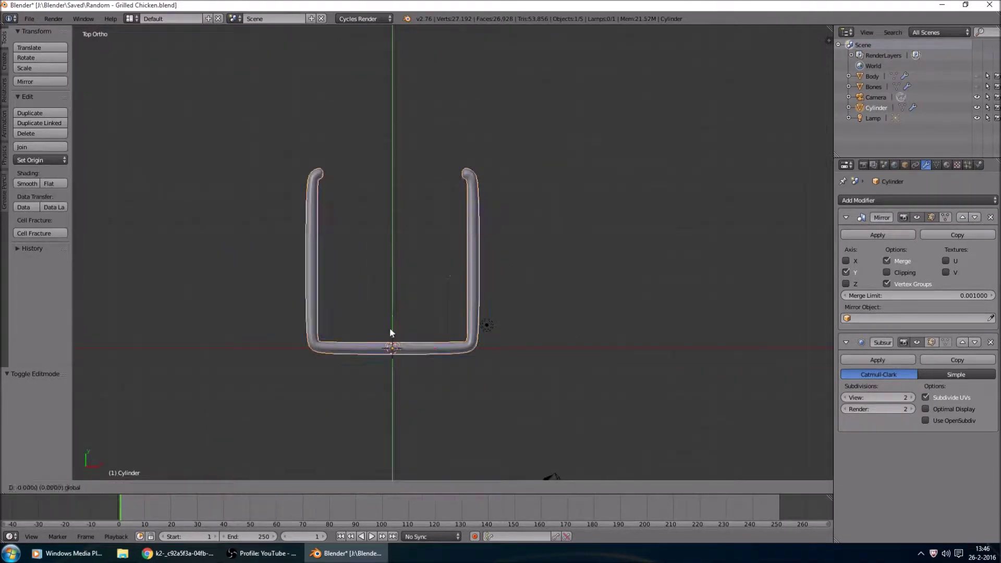
pyautogui.press('g')
pyautogui.press('y')
pyautogui.click(387, 413)
# Select the open end face past the new corner and extrude it 3 units along negative X to the centre line.
pyautogui.scroll(1, 434, 345)
pyautogui.press('Tab')
pyautogui.scroll(4, 460, 307)
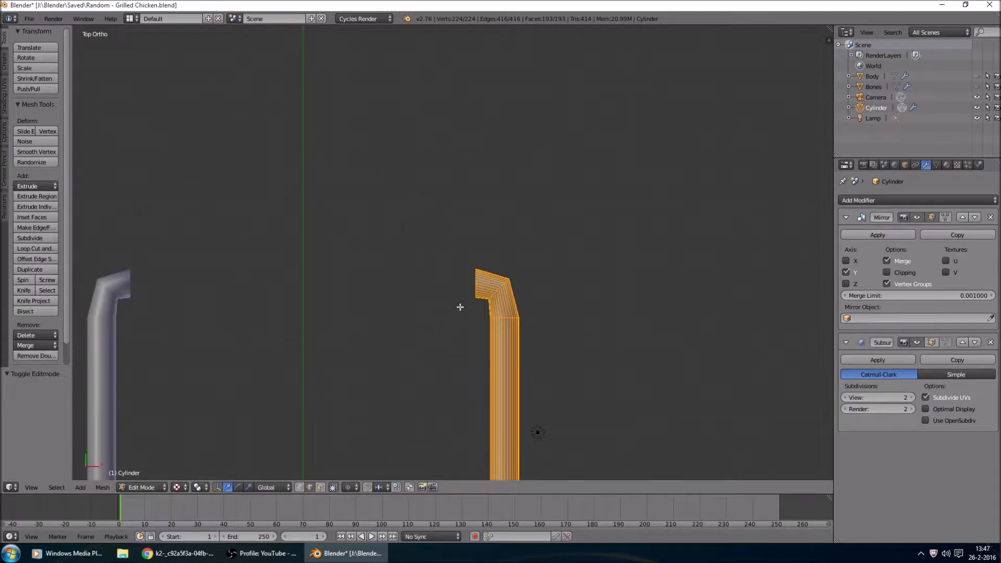
pyautogui.rightClick(476, 285)
pyautogui.click(320, 487)
pyautogui.rightClick(478, 279)
pyautogui.moveTo(478, 285); pyautogui.dragTo(487, 219, button='right')
pyautogui.rightClick(494, 238)
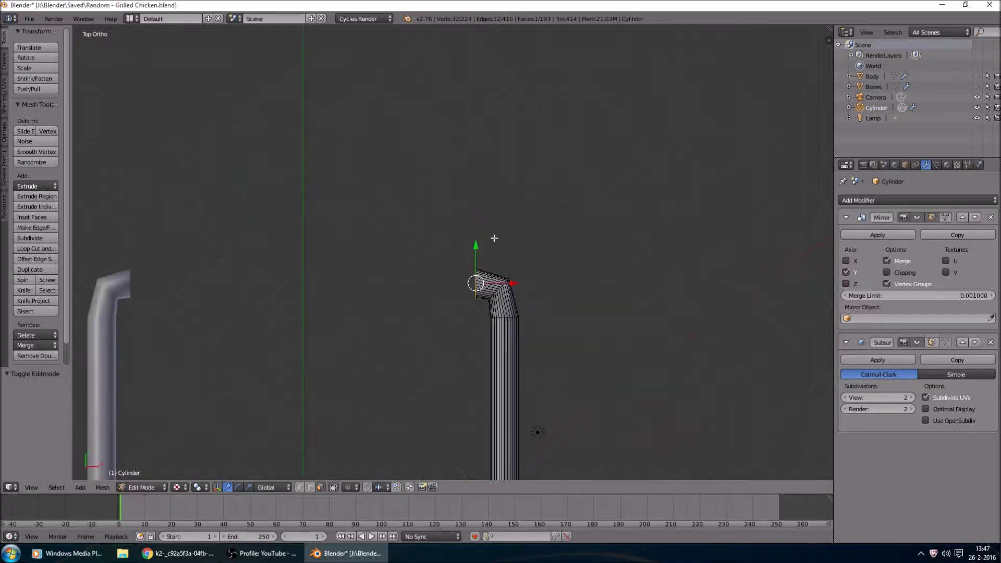
pyautogui.press('e')
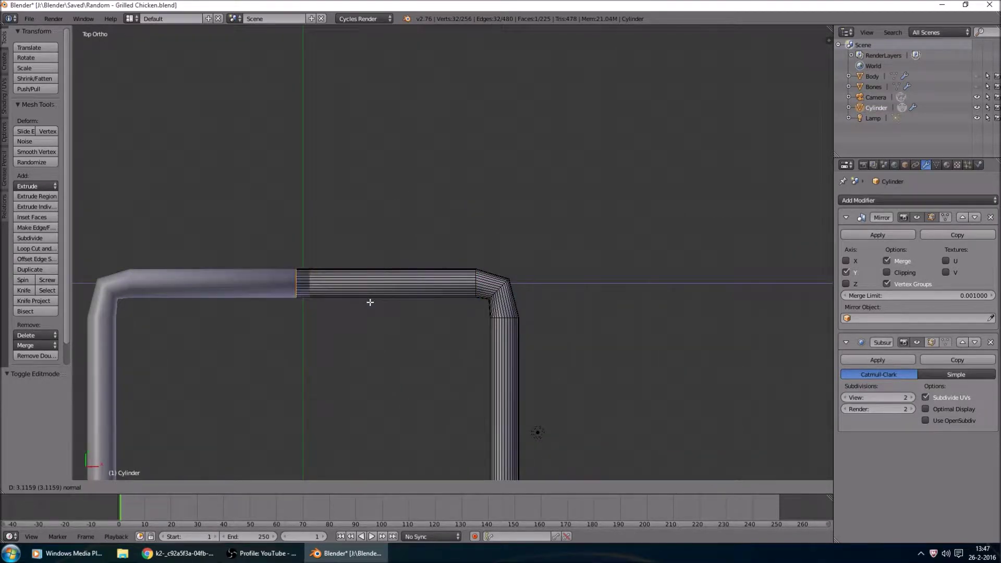
pyautogui.click(377, 300)
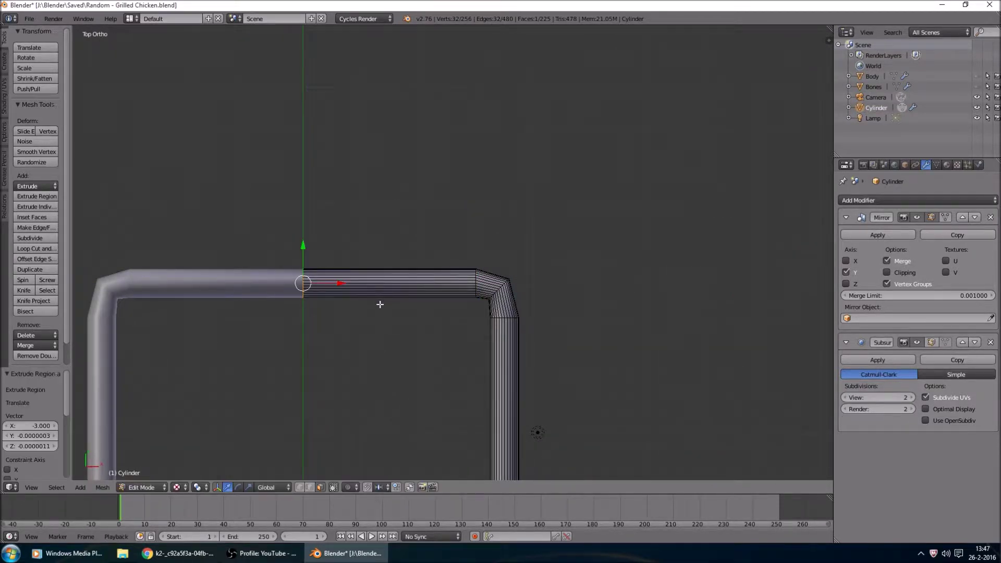
# Try the Subdivision Surface modifier above the Mirror modifier, and restore the original stack order.
pyautogui.press('Tab')
pyautogui.moveTo(421, 355); pyautogui.dragTo(424, 286, button='middle')
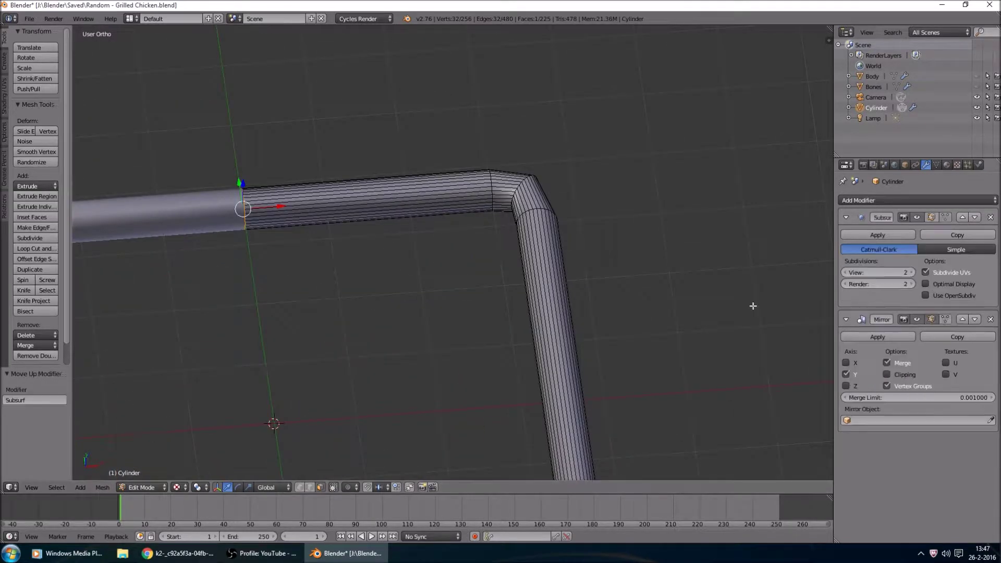
pyautogui.press('Tab')
pyautogui.scroll(-2, 574, 234)
pyautogui.click(974, 218)
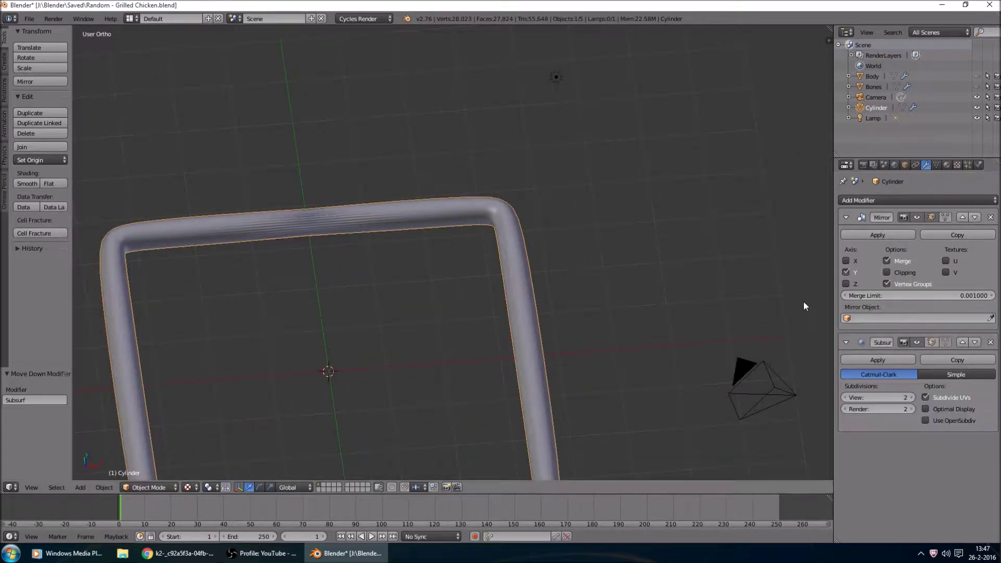
# Try the Mirror modifier with its Merge, Clipping and Vertex Groups options toggled.
pyautogui.click(886, 283)
pyautogui.click(886, 272)
pyautogui.click(886, 261)
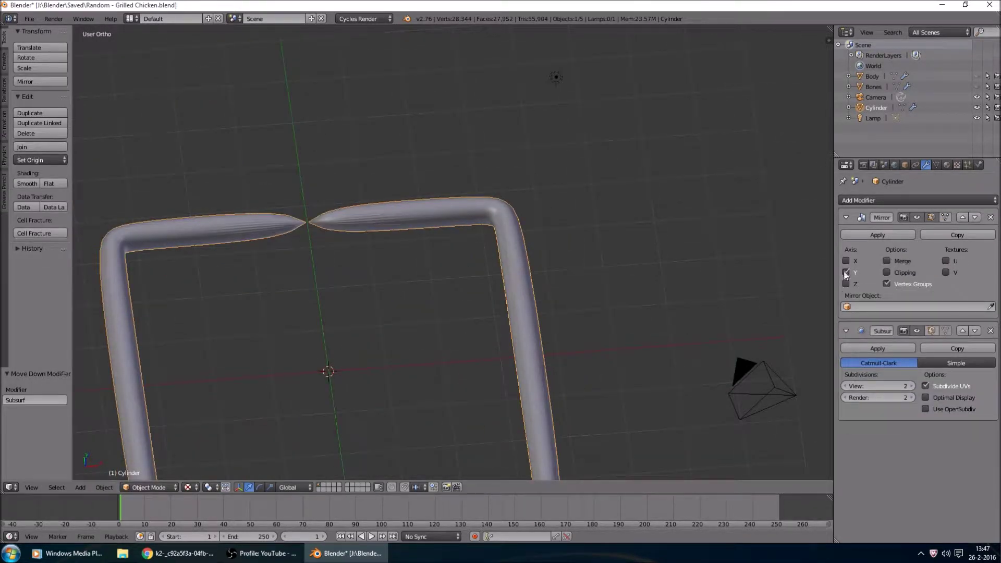
pyautogui.click(886, 261)
# Test-move the open end 0.576 along X, then enable Mirror clipping with the end back at the centre line.
pyautogui.press('Tab')
pyautogui.scroll(2, 297, 210)
pyautogui.press('g')
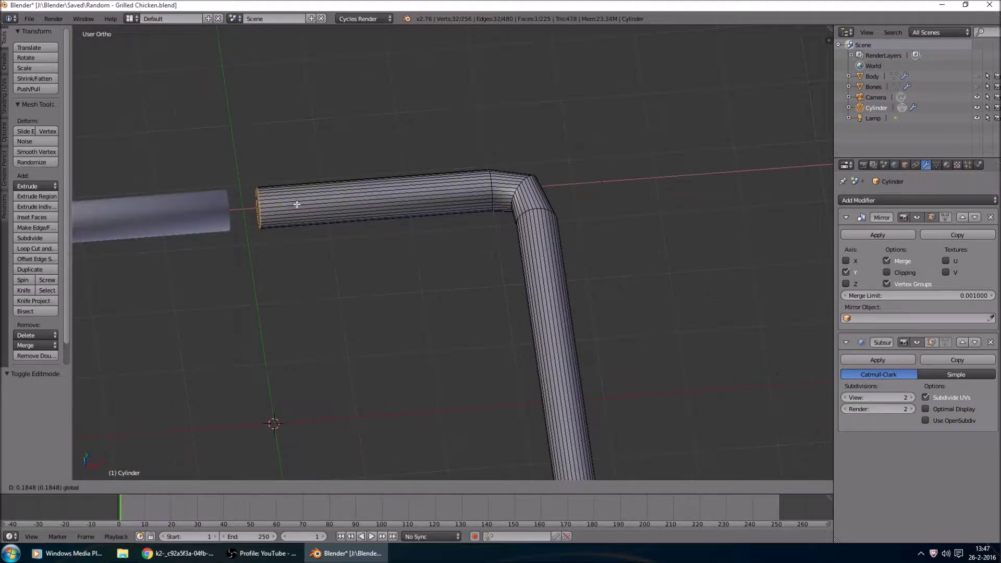
pyautogui.press('x')
pyautogui.click(328, 205)
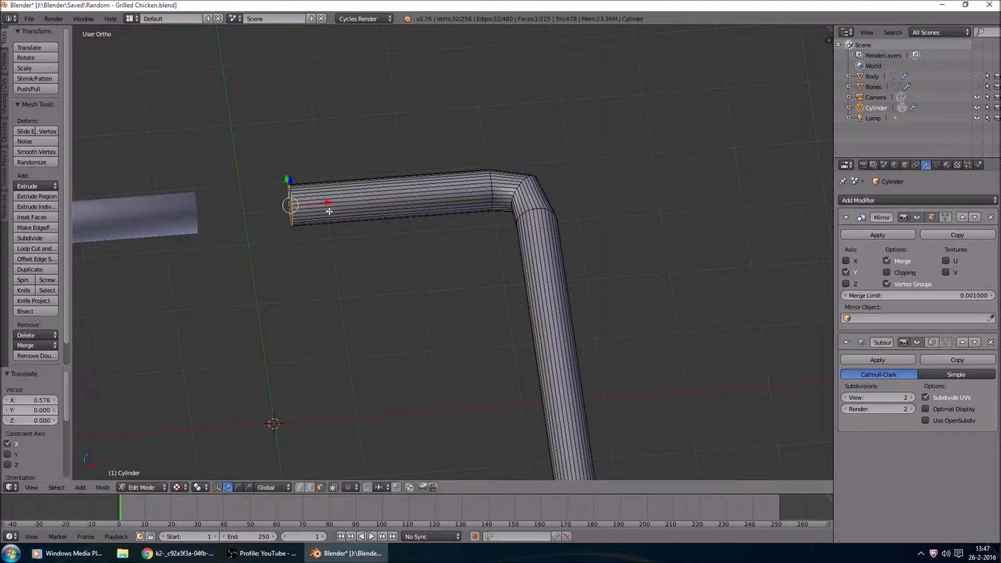
pyautogui.hotkey('ctrl', 'z')
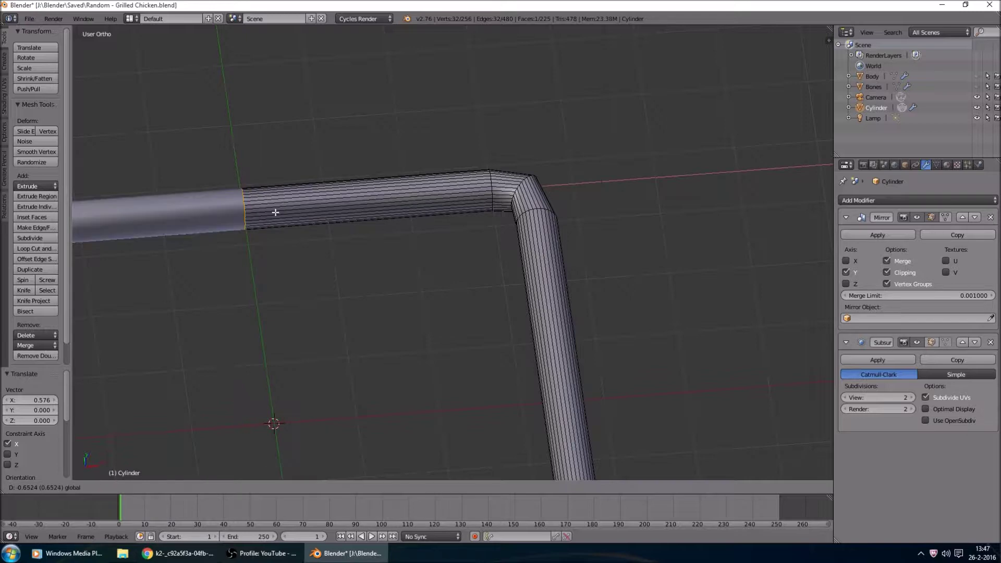
# Inspect the joined centre seam and apply the Mirror modifier in Object Mode.
pyautogui.press('Tab')
pyautogui.scroll(-5, 356, 192)
pyautogui.scroll(3, 365, 259)
pyautogui.press('Tab')
pyautogui.moveTo(342, 258); pyautogui.dragTo(521, 250, button='middle')
pyautogui.scroll(2, 521, 250)
pyautogui.click(876, 235)
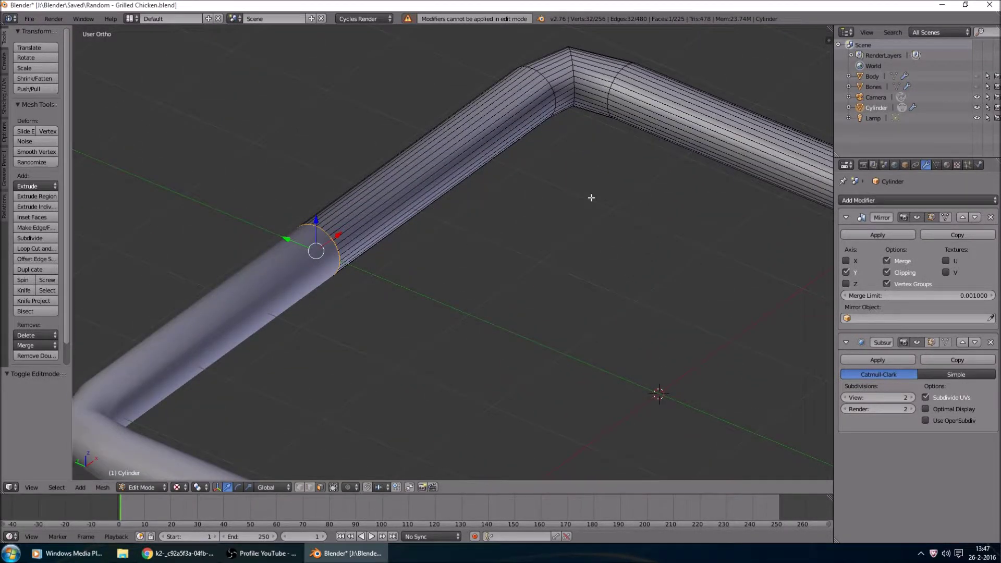
pyautogui.press('Tab')
pyautogui.click(886, 235)
# Move the centre edge loop 0.374 along X and try to remove it by dissolving edges, dissolving faces and deleting vertices.
pyautogui.press('Tab')
pyautogui.moveTo(336, 235); pyautogui.dragTo(338, 218)
pyautogui.press('x')
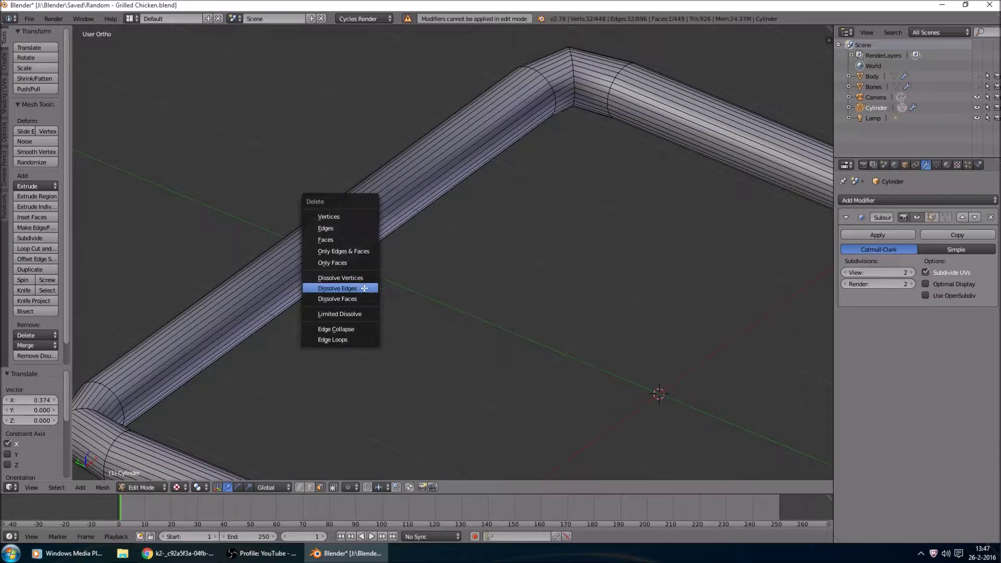
pyautogui.click(363, 288)
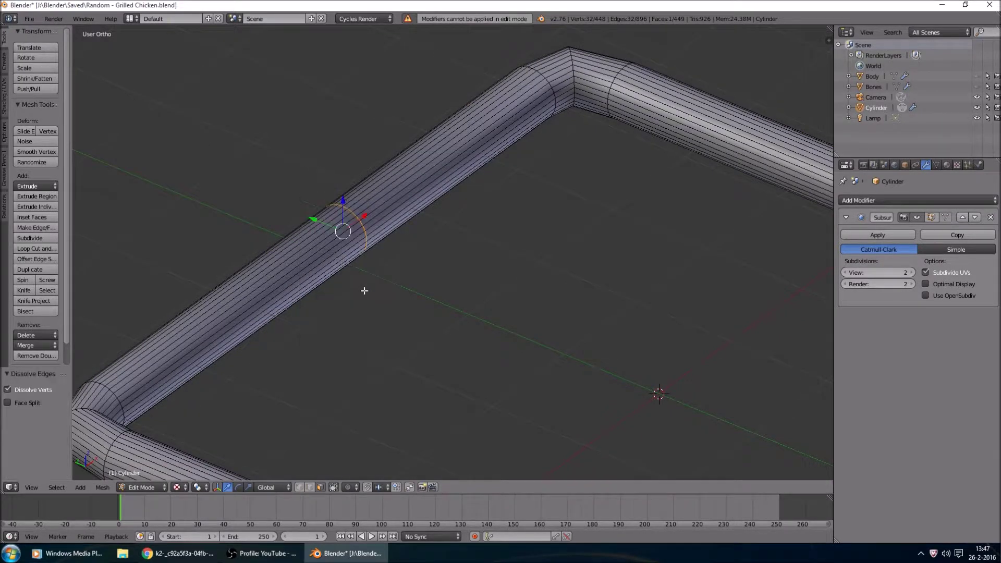
pyautogui.press('x')
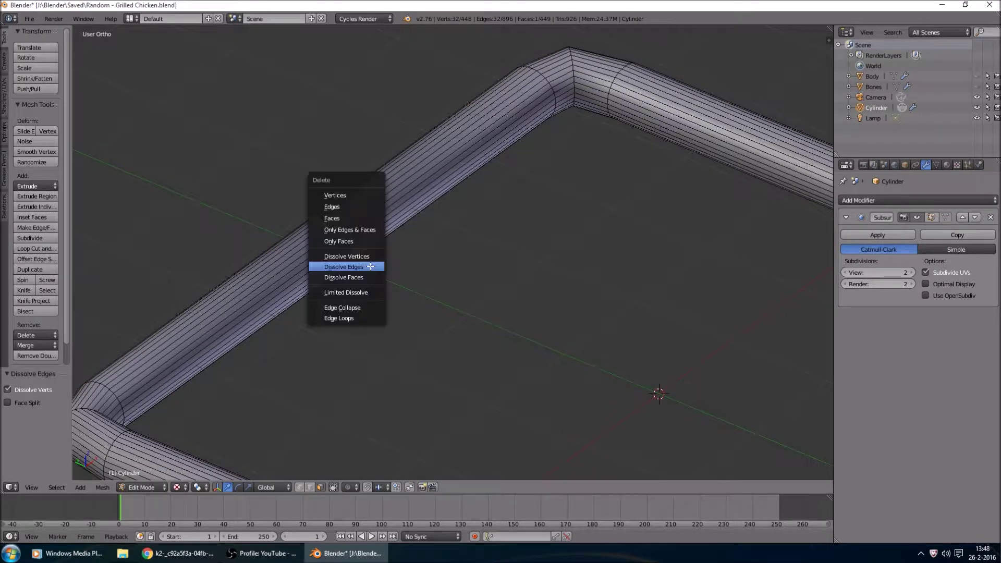
pyautogui.click(370, 267)
pyautogui.press('x')
pyautogui.click(368, 287)
pyautogui.press('x')
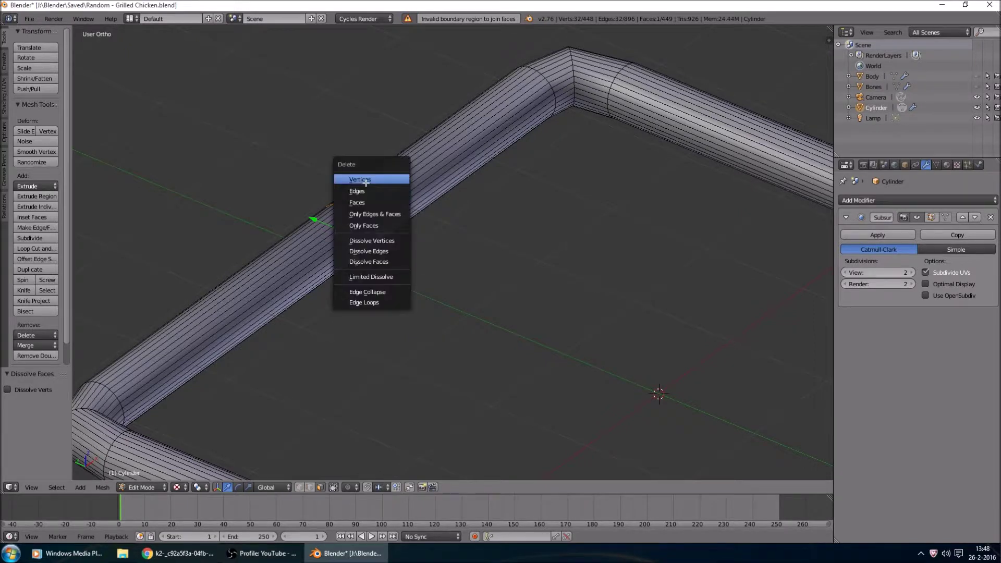
pyautogui.click(365, 181)
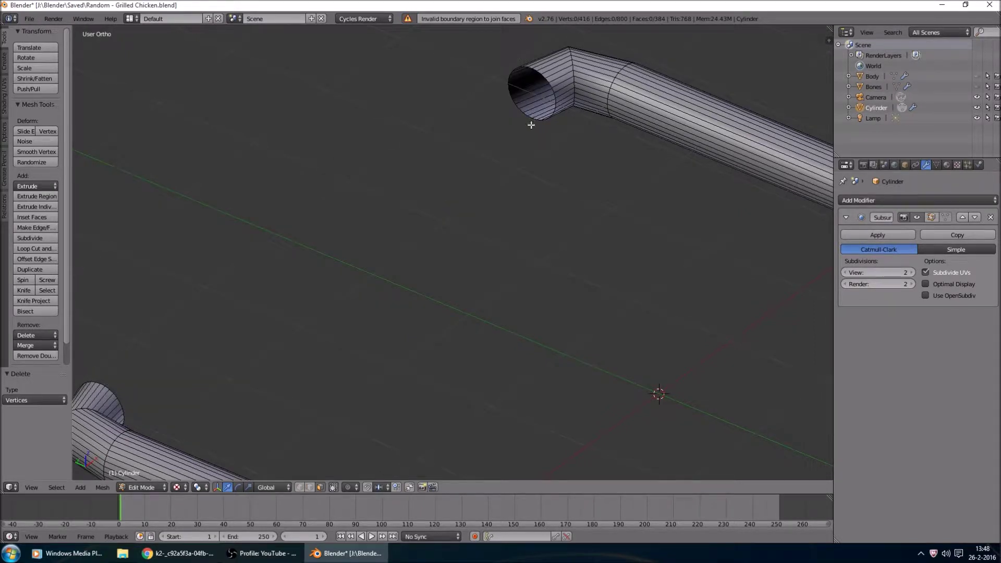
pyautogui.hotkey('ctrl', 'z')
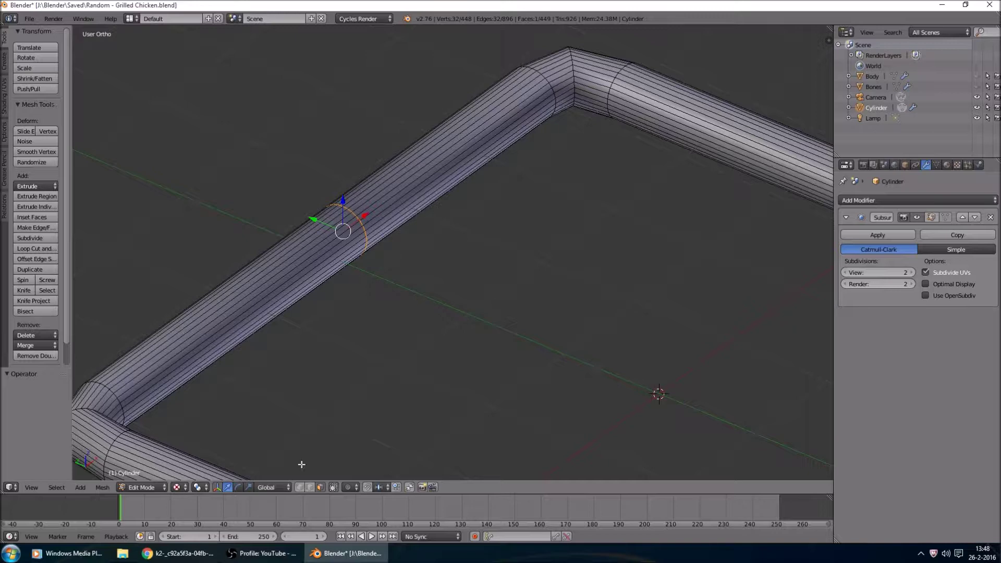
# Try to circle-select the edges around the centre seam, and undo that selection.
pyautogui.rightClick(364, 230)
pyautogui.rightClick(360, 222)
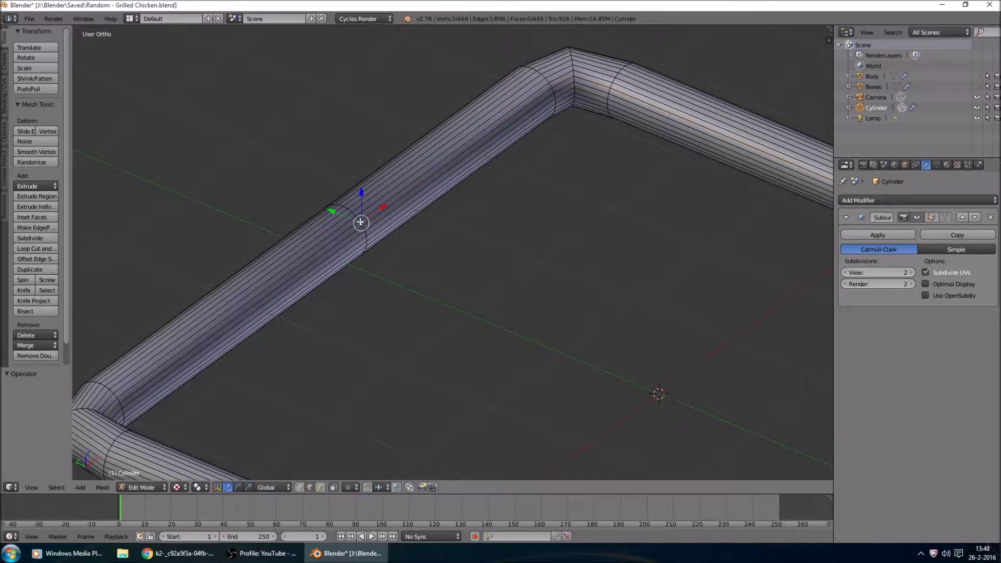
pyautogui.scroll(3, 361, 223)
pyautogui.moveTo(250, 208)
pyautogui.mouseDown(button='middle')
pyautogui.moveTo(564, 274)
pyautogui.moveTo(490, 408)
pyautogui.mouseUp(button='middle')
pyautogui.press('c')
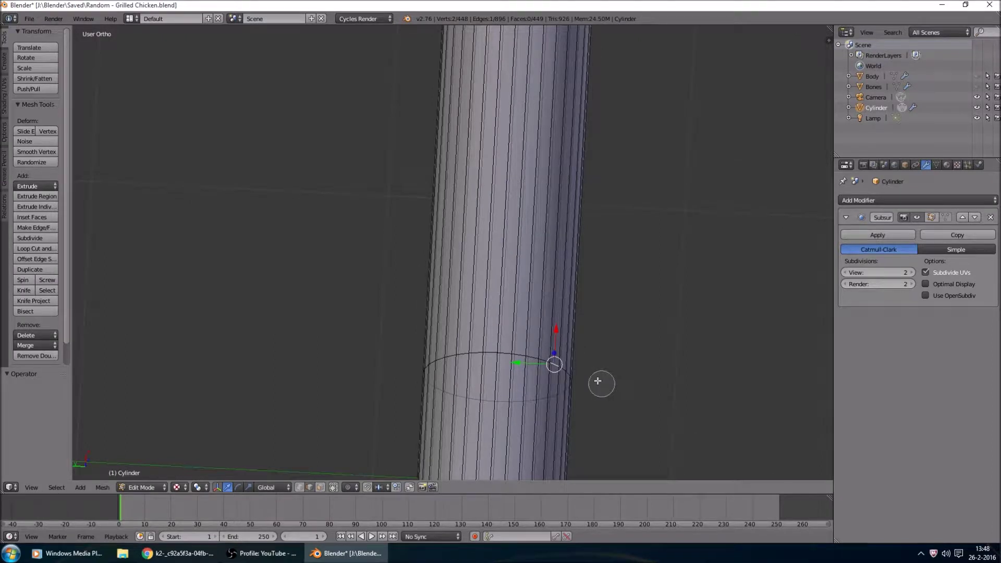
pyautogui.moveTo(598, 381); pyautogui.dragTo(419, 430)
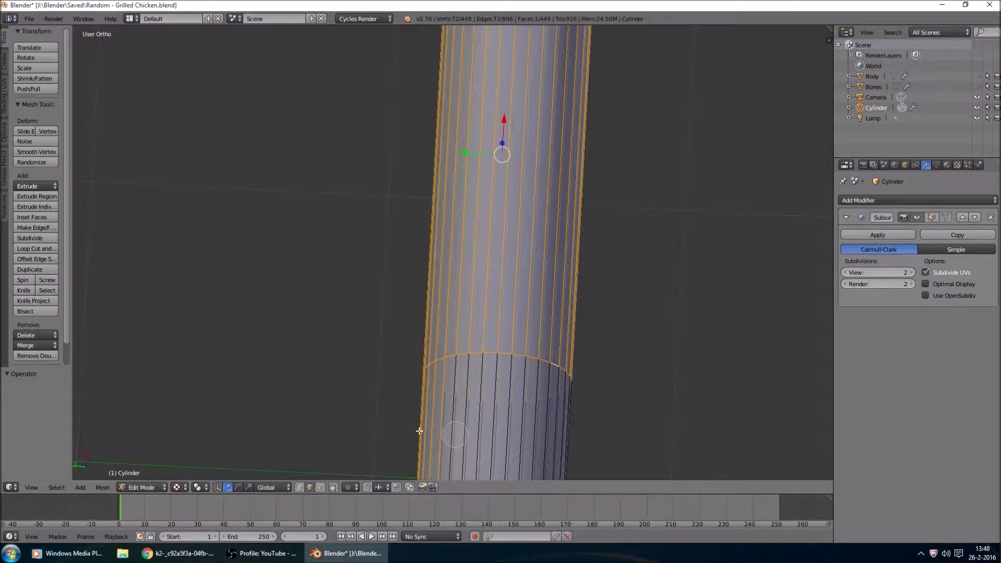
pyautogui.press('Escape')
pyautogui.hotkey('ctrl', 'z')
# Try to remove the centre seam loop with the dissolve options, including Dissolve Faces and Limited Dissolve.
pyautogui.press('x')
pyautogui.press('Escape')
pyautogui.moveTo(613, 371); pyautogui.dragTo(578, 280, button='middle')
pyautogui.press('x')
pyautogui.click(563, 343)
pyautogui.press('x')
pyautogui.click(514, 279)
pyautogui.press('x')
pyautogui.click(514, 300)
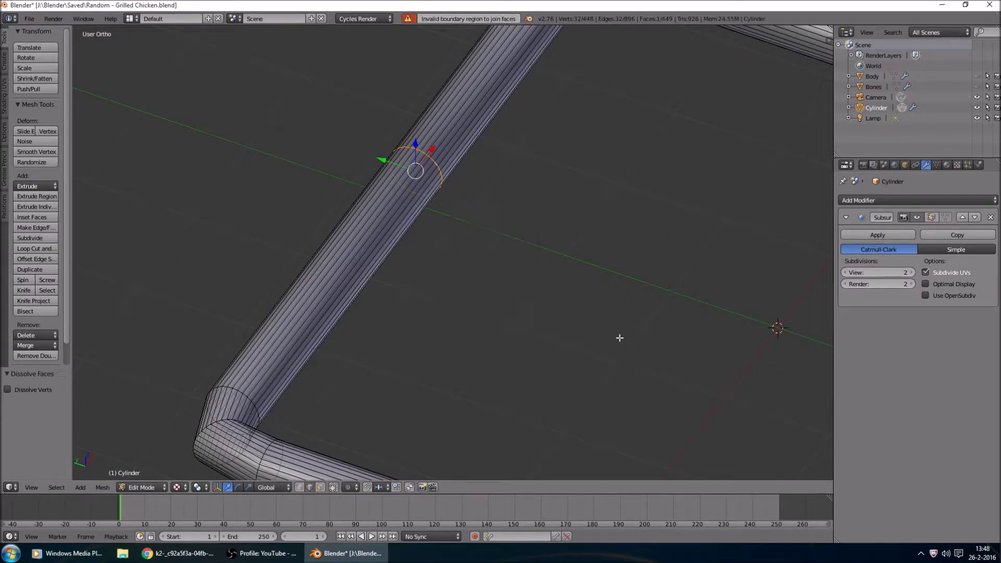
pyautogui.press('x')
pyautogui.click(500, 346)
# Delete only the edges and faces at the centre seam, then delete the leftover loose edges between the two corners.
pyautogui.press('x')
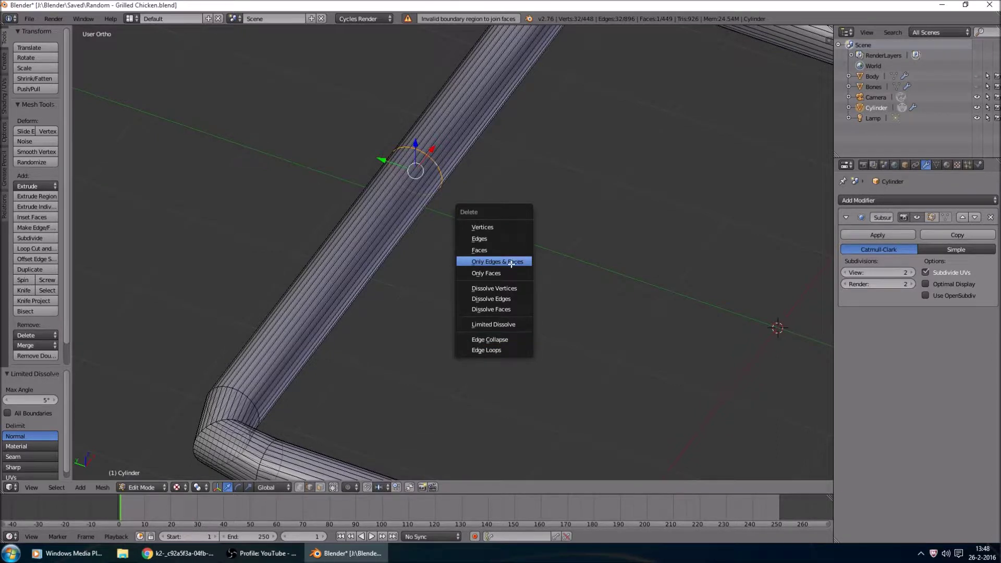
pyautogui.click(508, 261)
pyautogui.scroll(1, 326, 306)
pyautogui.rightClick(328, 300)
pyautogui.press('c')
pyautogui.moveTo(422, 331)
pyautogui.mouseDown()
pyautogui.moveTo(269, 127)
pyautogui.moveTo(455, 118)
pyautogui.moveTo(527, 219)
pyautogui.mouseUp()
pyautogui.press('a')
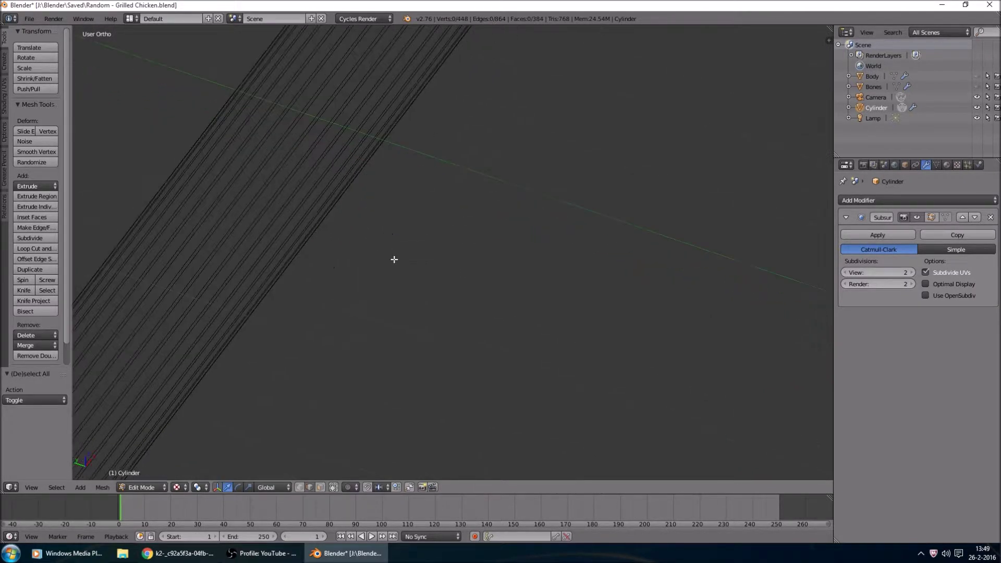
pyautogui.press('a')
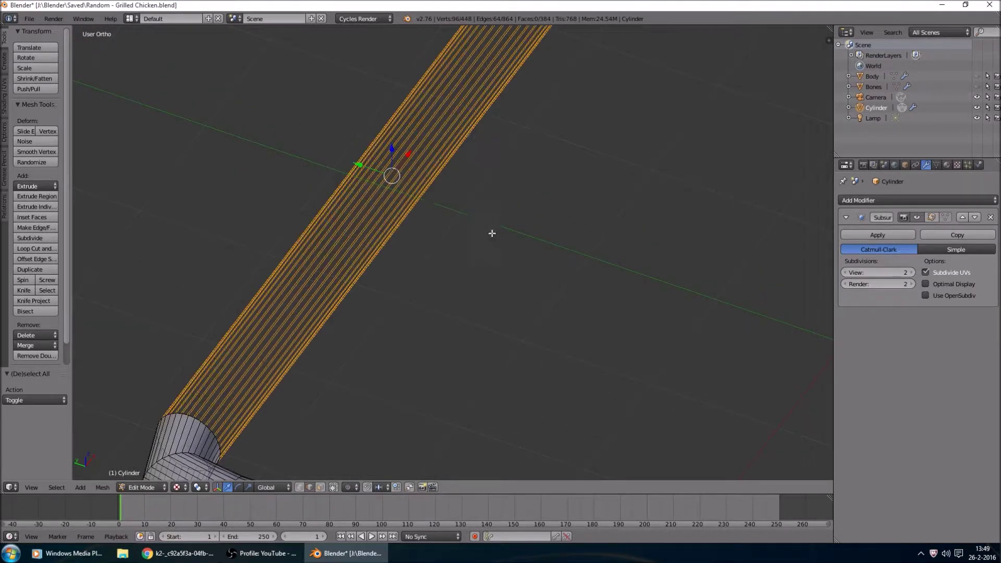
pyautogui.press('x')
pyautogui.click(490, 211)
# Fill a face between one pair of matching edges on the two open pipe ends.
pyautogui.moveTo(519, 249); pyautogui.dragTo(500, 231, button='middle')
pyautogui.moveTo(547, 91); pyautogui.dragTo(379, 251, button='middle')
pyautogui.scroll(2, 581, 170)
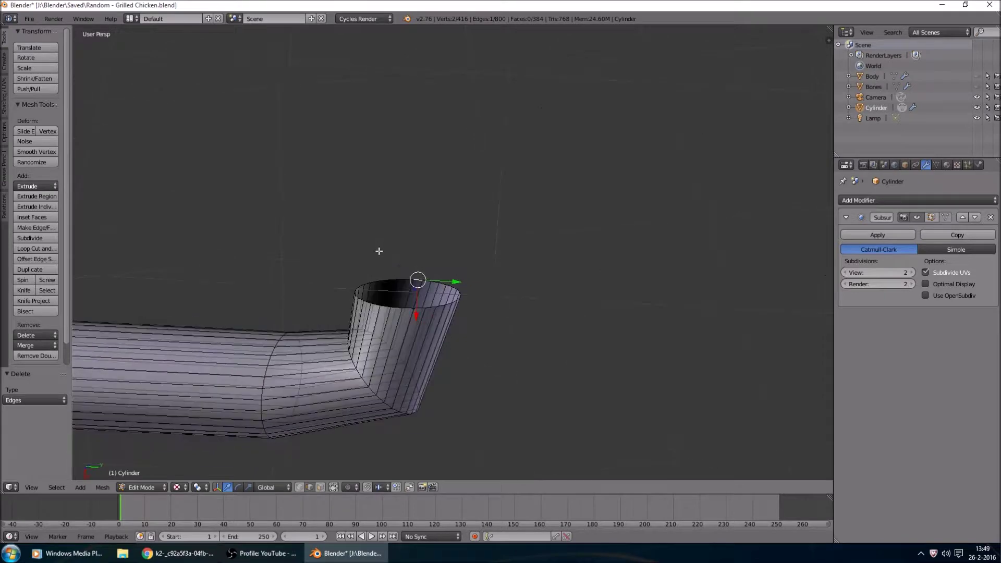
pyautogui.press('KP_7')
pyautogui.keyDown('shift'); pyautogui.moveTo(324, 268); pyautogui.dragTo(567, 267, button='middle'); pyautogui.keyUp('shift')
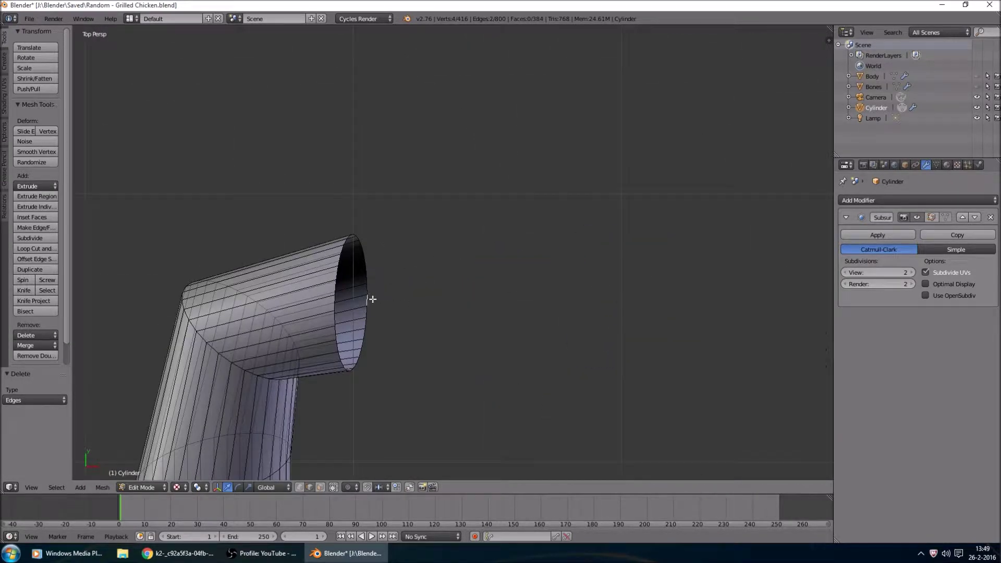
pyautogui.press('f')
pyautogui.scroll(-3, 372, 299)
pyautogui.keyDown('shift'); pyautogui.moveTo(674, 268); pyautogui.dragTo(641, 273, button='middle'); pyautogui.keyUp('shift')
pyautogui.scroll(1, 478, 264)
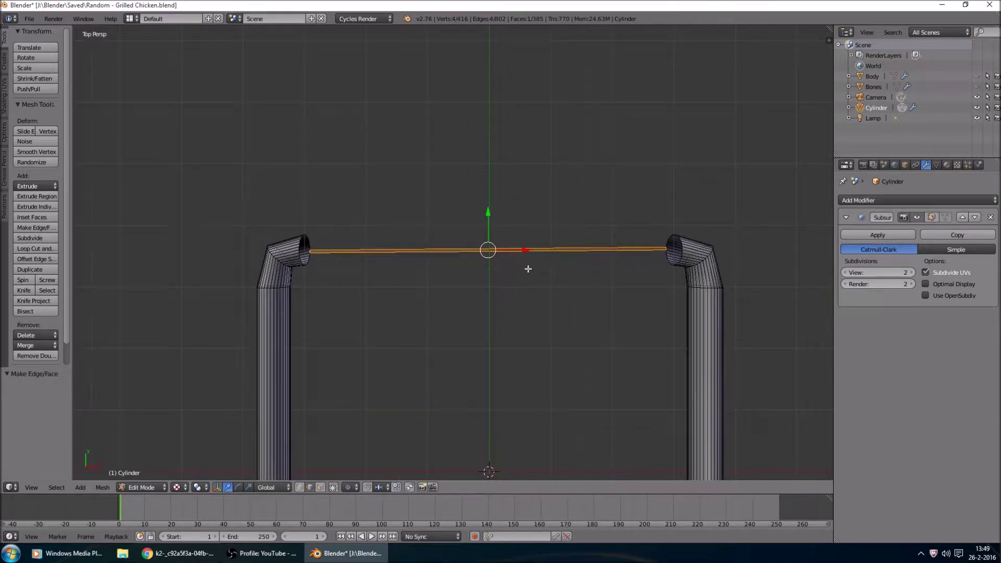
# Select the neighbouring rim edge on both pipe ends and fill the second face of the crossbar between them.
pyautogui.scroll(3, 516, 271)
pyautogui.rightClick(198, 255)
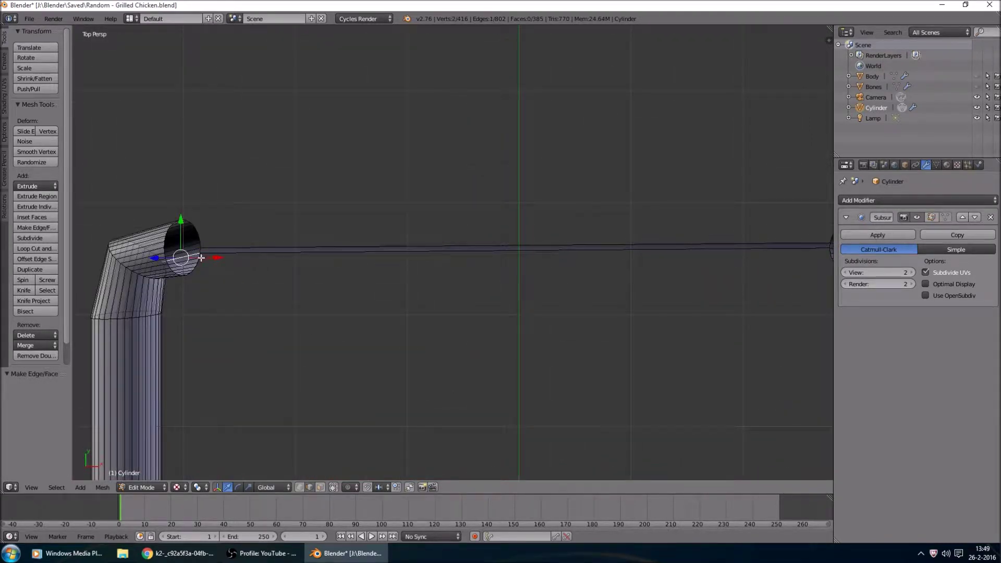
pyautogui.keyDown('alt'); pyautogui.rightClick(217, 252); pyautogui.keyUp('alt')
pyautogui.rightClick(217, 255)
pyautogui.keyDown('shift'); pyautogui.rightClick(452, 298); pyautogui.keyUp('shift')
pyautogui.keyDown('ctrl'); pyautogui.scroll(-3, 700, 264); pyautogui.keyUp('ctrl')
pyautogui.press('f')
# Undo the stray edge selection, fill the third face along the crossbar's lower edge and clear the selection.
pyautogui.keyDown('shift'); pyautogui.rightClick(714, 271); pyautogui.keyUp('shift')
pyautogui.keyDown('ctrl'); pyautogui.scroll(3, 276, 258); pyautogui.keyUp('ctrl')
pyautogui.keyDown('shift'); pyautogui.rightClick(270, 262); pyautogui.keyUp('shift')
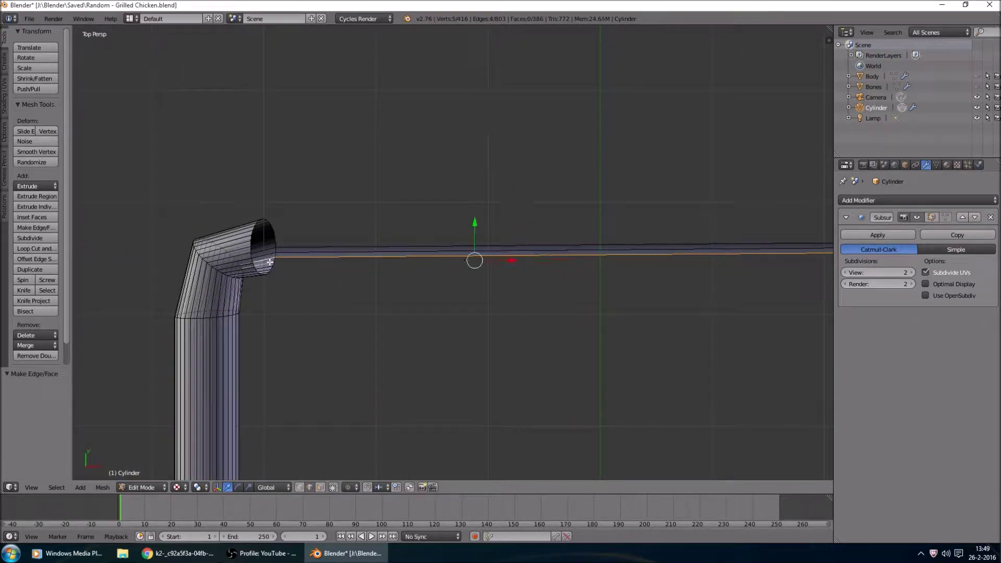
pyautogui.hotkey('ctrl', 'z')
pyautogui.scroll(3, 288, 279)
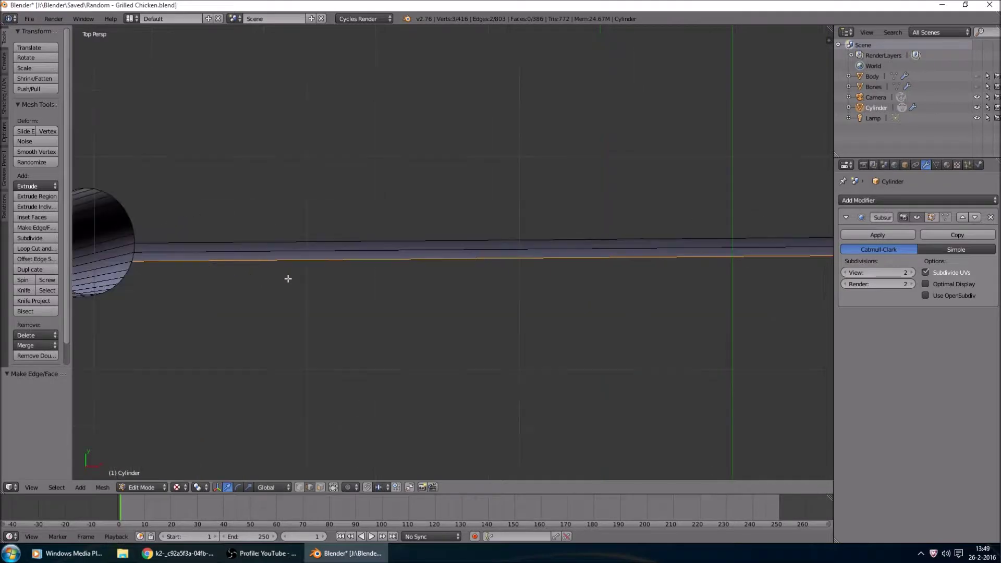
pyautogui.press('f')
pyautogui.press('a')
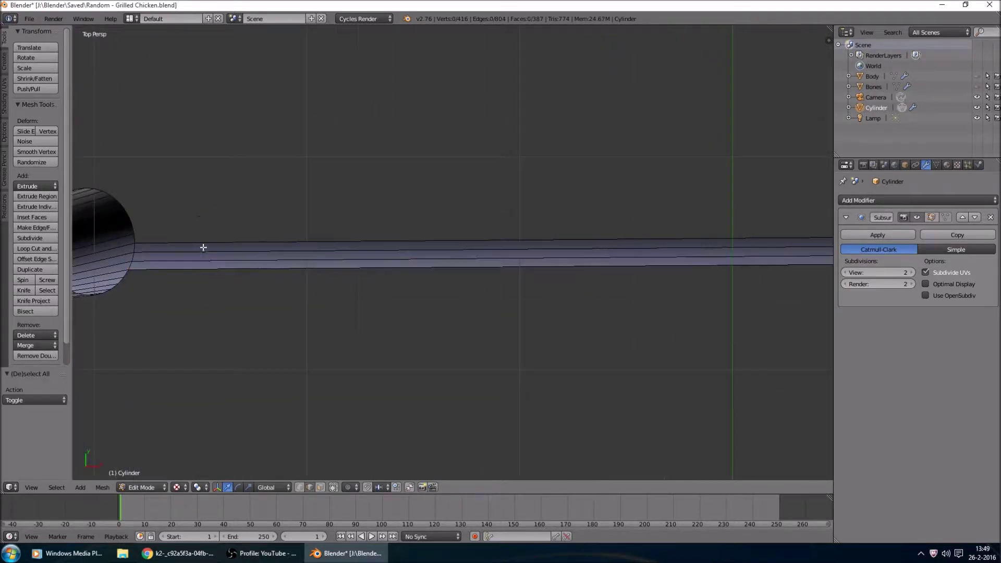
# Extend the upper side of the crossbar strip with three faces between matching rim edges.
pyautogui.rightClick(132, 237)
pyautogui.keyDown('ctrl'); pyautogui.scroll(-5, 661, 251); pyautogui.keyUp('ctrl')
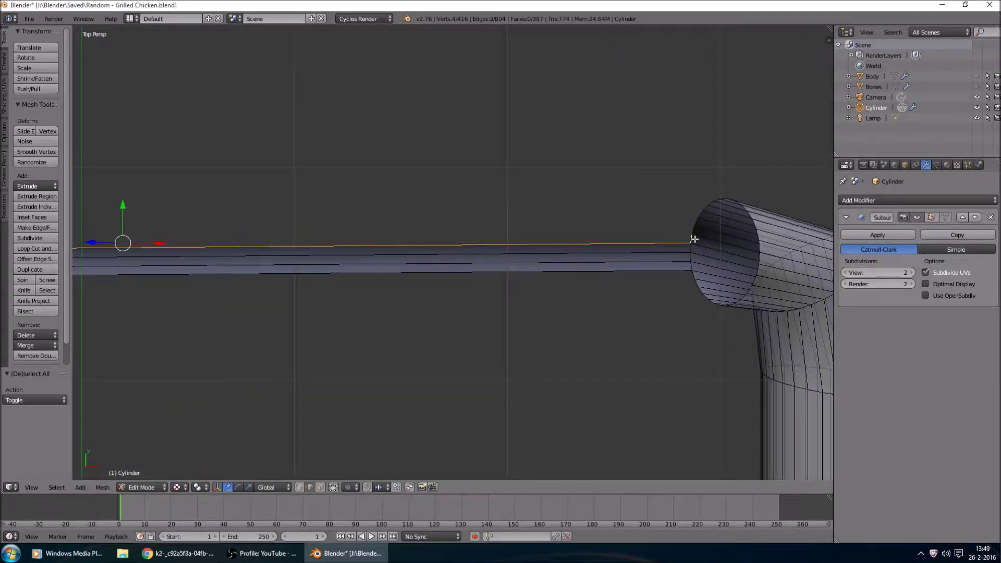
pyautogui.keyDown('shift'); pyautogui.rightClick(686, 233); pyautogui.keyUp('shift')
pyautogui.press('f')
pyautogui.keyDown('ctrl'); pyautogui.scroll(5, 625, 232); pyautogui.keyUp('ctrl')
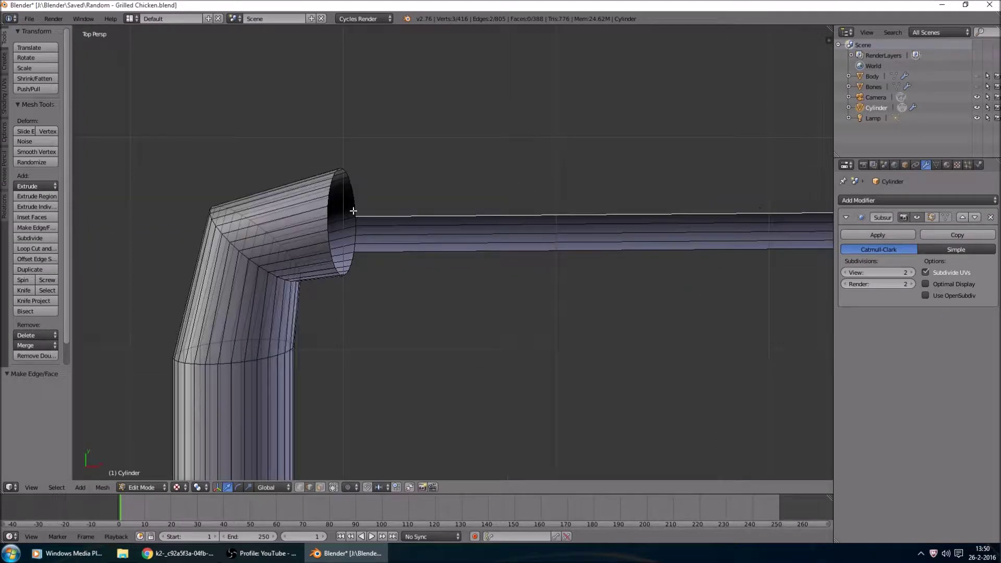
pyautogui.rightClick(356, 203)
pyautogui.keyDown('shift'); pyautogui.rightClick(523, 205); pyautogui.keyUp('shift')
pyautogui.keyDown('ctrl'); pyautogui.scroll(-1, 664, 224); pyautogui.keyUp('ctrl')
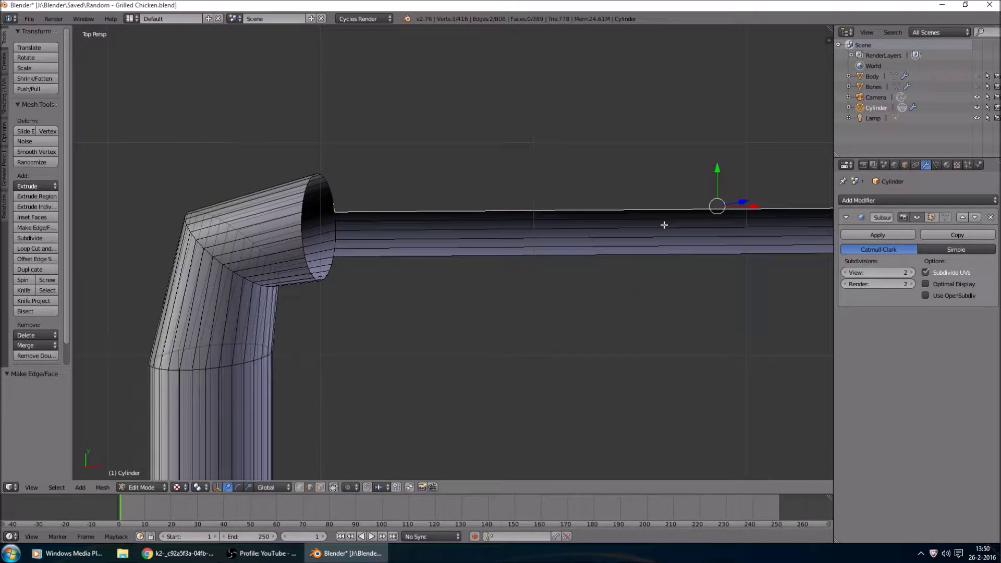
pyautogui.keyDown('ctrl'); pyautogui.scroll(-5, 663, 225); pyautogui.keyUp('ctrl')
pyautogui.keyDown('shift'); pyautogui.rightClick(656, 198); pyautogui.keyUp('shift')
pyautogui.press('f')
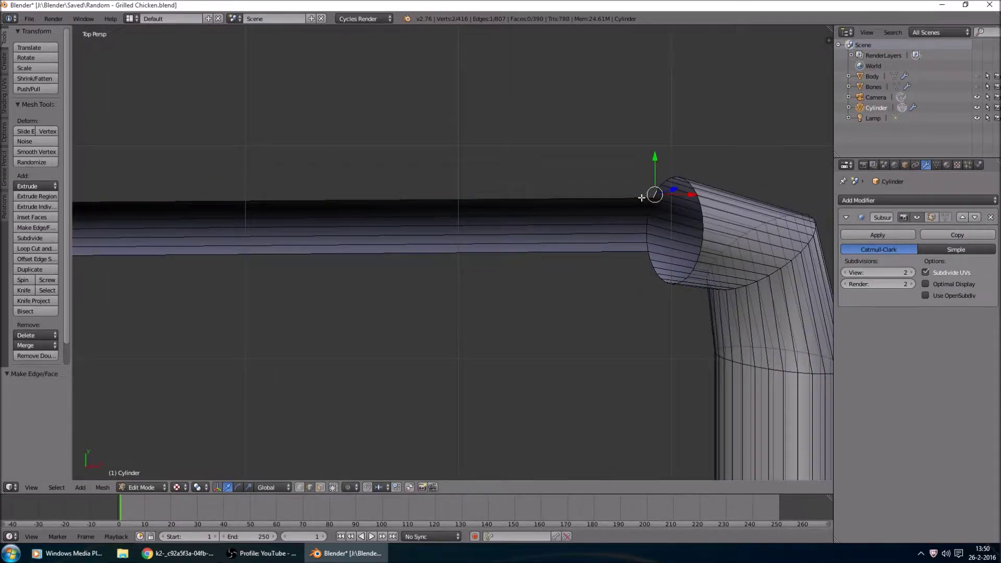
# Try moving the selected rim edge along Y, cancel it, and fill one more face on the strip's upper side.
pyautogui.press('g')
pyautogui.press('y')
pyautogui.press('Escape')
pyautogui.keyDown('ctrl'); pyautogui.scroll(5, 830, 227); pyautogui.keyUp('ctrl')
pyautogui.keyDown('shift'); pyautogui.rightClick(277, 207); pyautogui.keyUp('shift')
pyautogui.press('f')
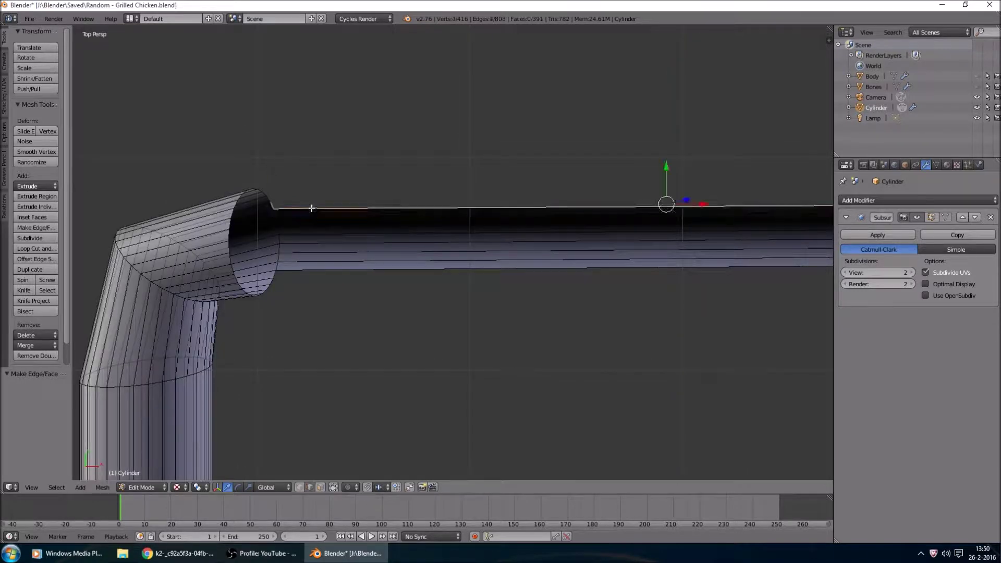
# Fill two further faces on the upper side of the strip, working up to the top of the rims.
pyautogui.keyDown('ctrl'); pyautogui.scroll(-1, 588, 227); pyautogui.keyUp('ctrl')
pyautogui.keyDown('ctrl'); pyautogui.scroll(-5, 588, 227); pyautogui.keyUp('ctrl')
pyautogui.keyDown('shift'); pyautogui.rightClick(696, 174); pyautogui.keyUp('shift')
pyautogui.press('f')
pyautogui.keyDown('ctrl'); pyautogui.scroll(5, 672, 178); pyautogui.keyUp('ctrl')
pyautogui.keyDown('shift'); pyautogui.rightClick(192, 185); pyautogui.keyUp('shift')
pyautogui.press('f')
# Extend the lower side of the crossbar strip with three faces between matching rim edges.
pyautogui.rightClick(201, 258)
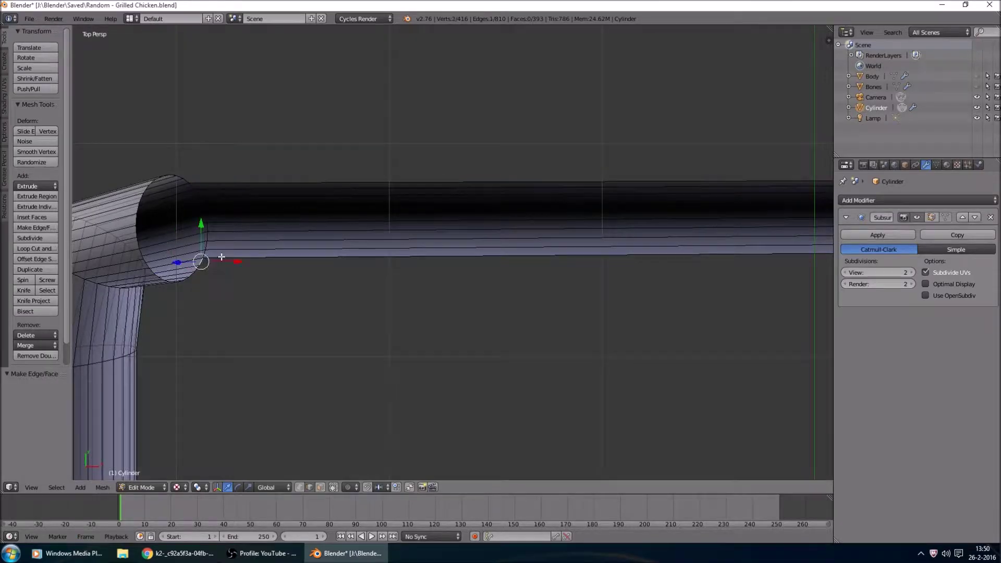
pyautogui.keyDown('ctrl'); pyautogui.scroll(2, 389, 261); pyautogui.keyUp('ctrl')
pyautogui.keyDown('ctrl'); pyautogui.scroll(-5, 389, 261); pyautogui.keyUp('ctrl')
pyautogui.keyDown('shift'); pyautogui.rightClick(675, 230); pyautogui.keyUp('shift')
pyautogui.press('f')
pyautogui.keyDown('ctrl'); pyautogui.scroll(6, 765, 234); pyautogui.keyUp('ctrl')
pyautogui.keyDown('shift'); pyautogui.rightClick(278, 246); pyautogui.keyUp('shift')
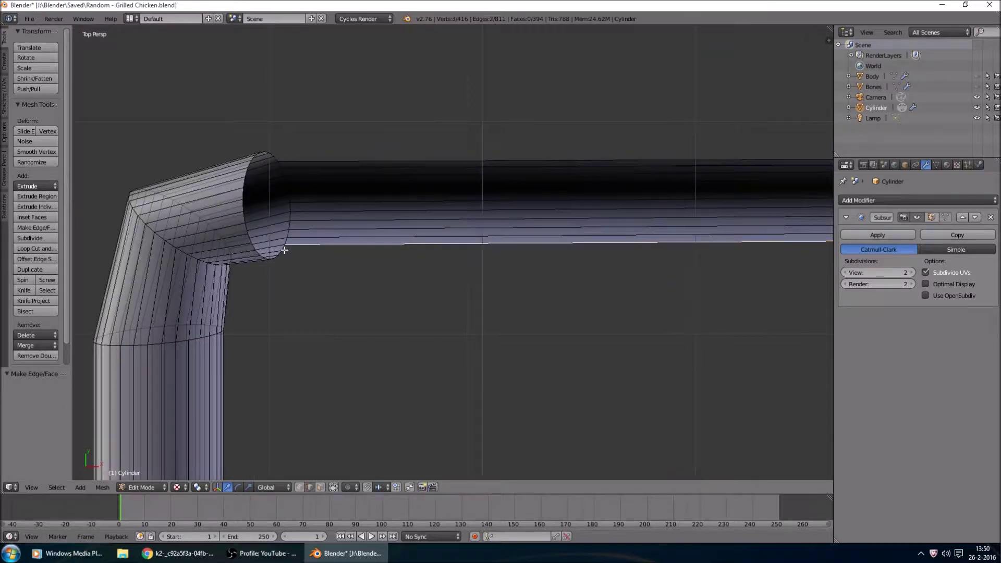
pyautogui.press('f')
pyautogui.keyDown('shift'); pyautogui.rightClick(279, 253); pyautogui.keyUp('shift')
pyautogui.keyDown('ctrl'); pyautogui.scroll(-6, 610, 277); pyautogui.keyUp('ctrl')
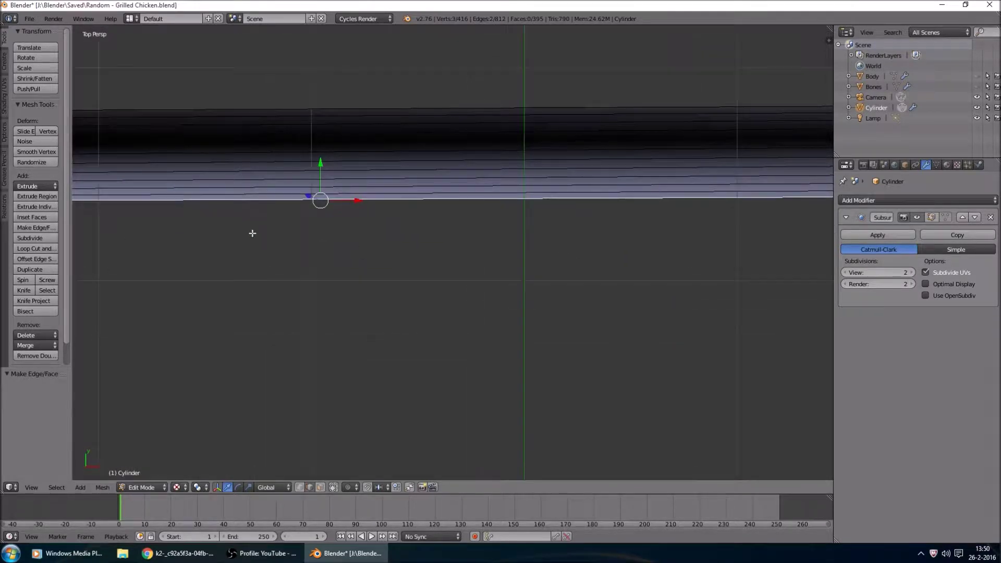
pyautogui.keyDown('shift'); pyautogui.rightClick(657, 190); pyautogui.keyUp('shift')
pyautogui.press('f')
# From a rotated view, fill two more faces along the strip's open edge.
pyautogui.moveTo(697, 205); pyautogui.dragTo(233, 236, button='middle')
pyautogui.keyDown('shift'); pyautogui.rightClick(233, 259); pyautogui.keyUp('shift')
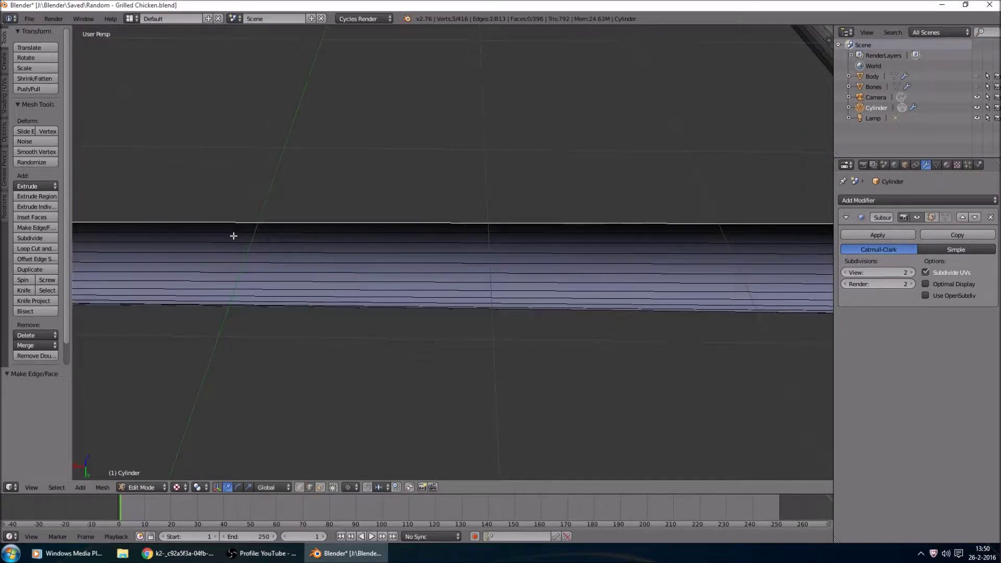
pyautogui.scroll(-5, 660, 216)
pyautogui.keyDown('shift'); pyautogui.rightClick(661, 214); pyautogui.keyUp('shift')
pyautogui.press('f')
pyautogui.keyDown('shift'); pyautogui.rightClick(352, 215); pyautogui.keyUp('shift')
pyautogui.moveTo(352, 214); pyautogui.dragTo(71, 213, button='middle')
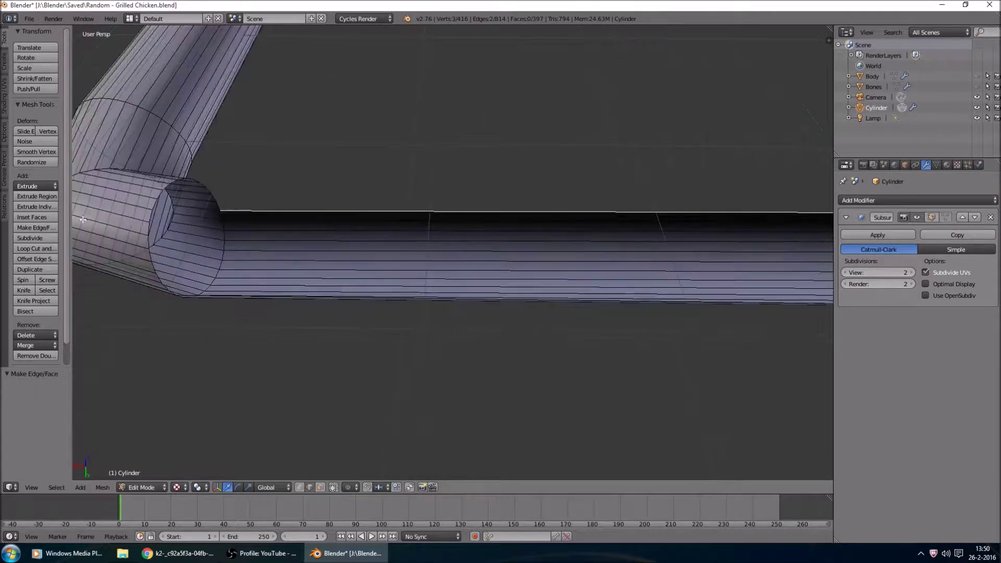
pyautogui.press('f')
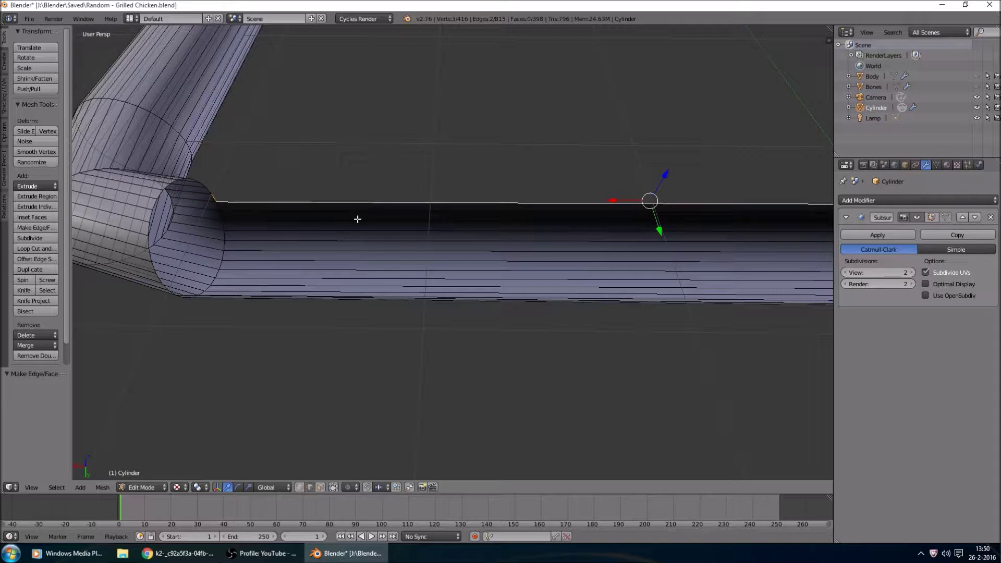
# Continue around the two rims, filling three more faces along the crossbar's remaining opening.
pyautogui.moveTo(357, 219); pyautogui.dragTo(692, 235, button='middle')
pyautogui.press('f')
pyautogui.keyDown('shift'); pyautogui.rightClick(692, 235); pyautogui.keyUp('shift')
pyautogui.keyDown('shift'); pyautogui.rightClick(445, 239); pyautogui.keyUp('shift')
pyautogui.moveTo(444, 240); pyautogui.dragTo(569, 91, button='middle')
pyautogui.press('f')
pyautogui.rightClick(577, 89)
pyautogui.keyDown('shift'); pyautogui.rightClick(195, 221); pyautogui.keyUp('shift')
pyautogui.moveTo(195, 221); pyautogui.dragTo(227, 271, button='middle')
pyautogui.keyDown('shift'); pyautogui.rightClick(226, 259); pyautogui.keyUp('shift')
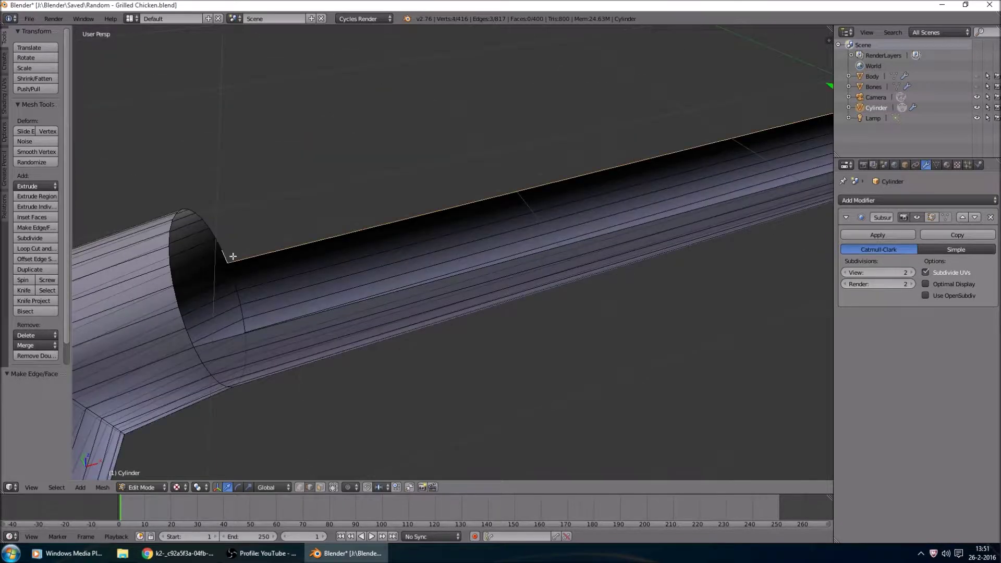
pyautogui.press('f')
# Add the next two faces between the matching rim edges of the half-closed crossbar.
pyautogui.keyDown('shift'); pyautogui.rightClick(210, 240); pyautogui.keyUp('shift')
pyautogui.moveTo(340, 222); pyautogui.dragTo(662, 123, button='middle')
pyautogui.keyDown('shift'); pyautogui.rightClick(682, 146); pyautogui.keyUp('shift')
pyautogui.press('f')
pyautogui.keyDown('shift'); pyautogui.rightClick(662, 123); pyautogui.keyUp('shift')
pyautogui.press('f')
# Select the next rim edge at both corners and fill another face along the crossbar's upper open edge.
pyautogui.moveTo(349, 222); pyautogui.dragTo(246, 212, button='middle')
pyautogui.keyDown('shift'); pyautogui.rightClick(283, 160); pyautogui.keyUp('shift')
pyautogui.keyDown('shift'); pyautogui.rightClick(294, 146); pyautogui.keyUp('shift')
pyautogui.keyDown('shift'); pyautogui.rightClick(309, 138); pyautogui.keyUp('shift')
pyautogui.scroll(3, 323, 130)
pyautogui.scroll(-3, 541, 217)
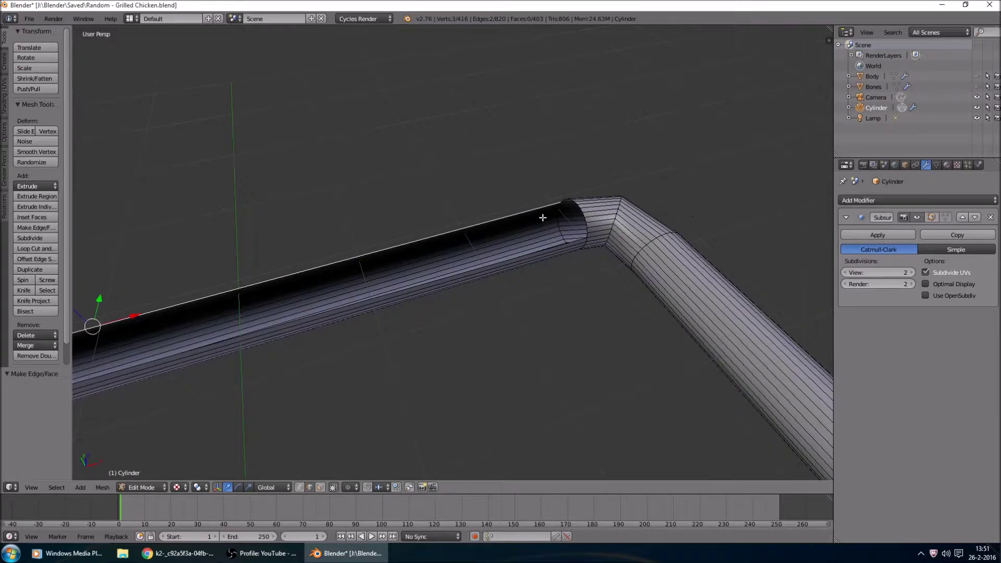
pyautogui.scroll(1, 661, 164)
pyautogui.keyDown('shift'); pyautogui.rightClick(659, 161); pyautogui.keyUp('shift')
# Select the whole mesh, set its faces to flat shading and clear the selection.
pyautogui.press('a')
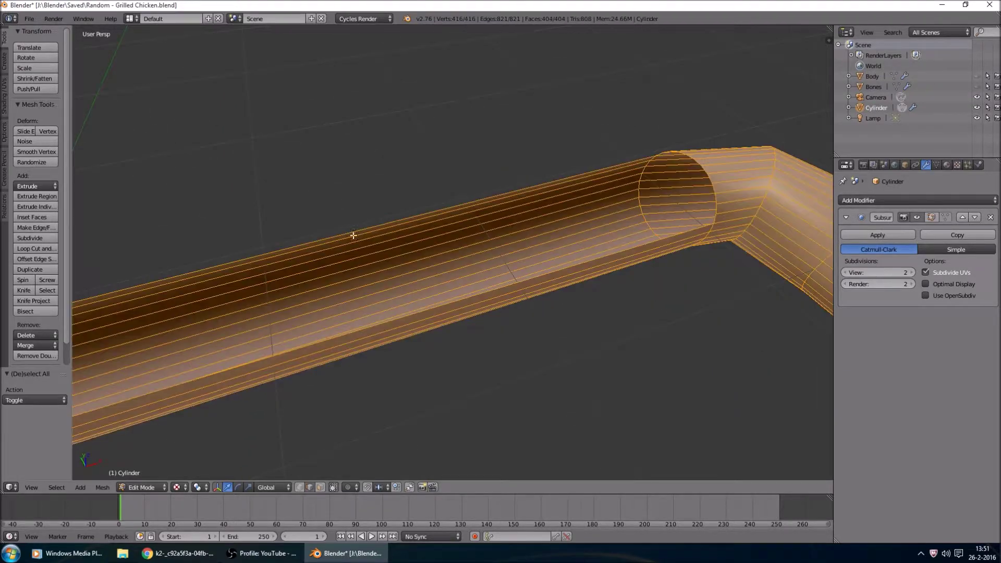
pyautogui.click(7, 99)
pyautogui.click(48, 58)
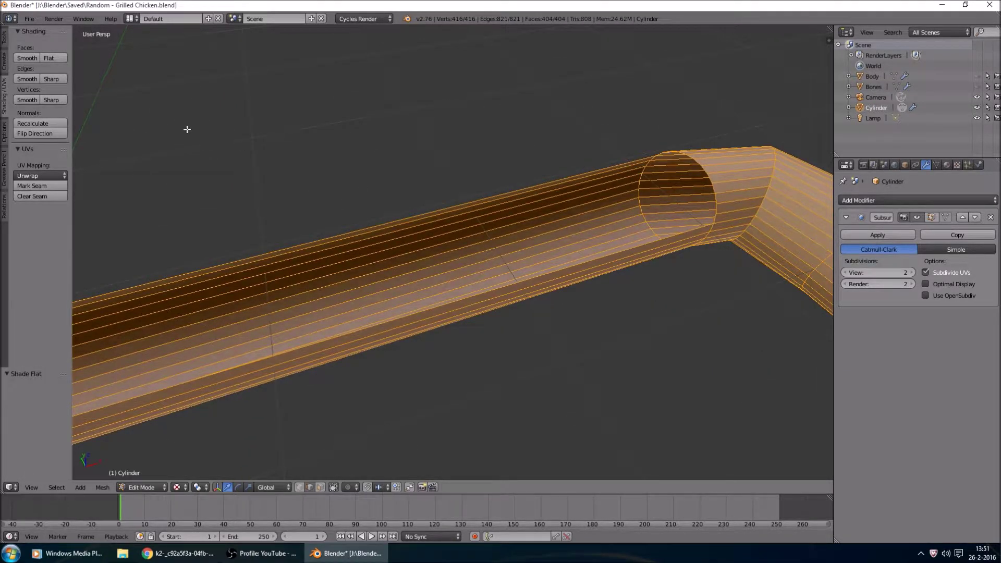
pyautogui.click(4, 38)
pyautogui.press('a')
# Select the open border edge with the adjoining rim edges and fill one more crossbar face.
pyautogui.moveTo(634, 223); pyautogui.dragTo(416, 243, button='middle')
pyautogui.rightClick(431, 145)
pyautogui.scroll(2, 443, 149)
pyautogui.keyDown('shift'); pyautogui.rightClick(350, 205); pyautogui.keyUp('shift')
pyautogui.scroll(-4, 350, 204)
pyautogui.moveTo(350, 204); pyautogui.dragTo(574, 239, button='middle')
pyautogui.scroll(1, 574, 239)
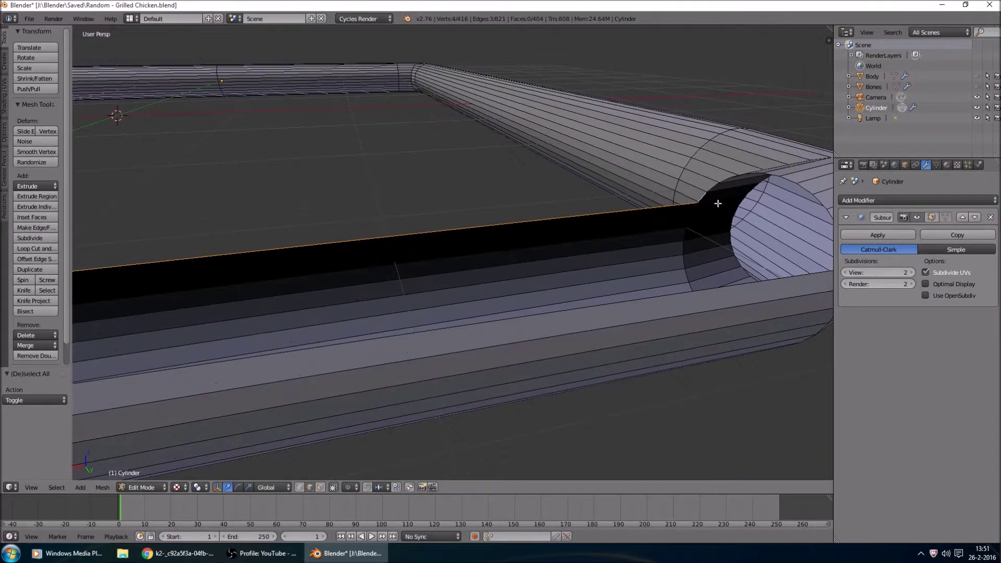
pyautogui.press('f')
# Bridge the next two pairs of rim edges with faces to narrow the gap in the crossbar.
pyautogui.rightClick(678, 193)
pyautogui.keyDown('shift'); pyautogui.rightClick(678, 194); pyautogui.keyUp('shift')
pyautogui.moveTo(452, 259); pyautogui.dragTo(727, 294, button='middle')
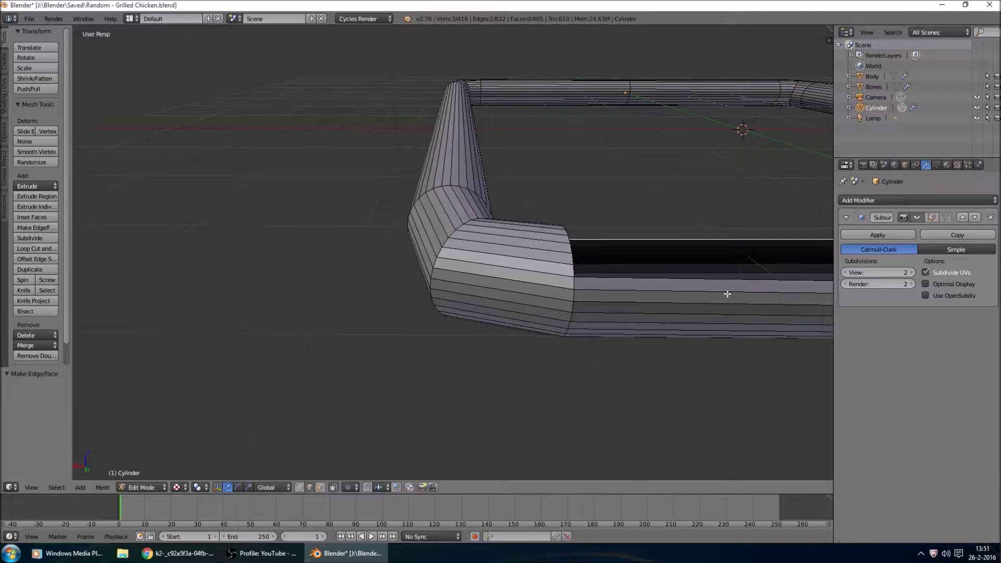
pyautogui.moveTo(727, 294); pyautogui.dragTo(609, 219, button='middle')
pyautogui.press('f')
pyautogui.keyDown('shift'); pyautogui.rightClick(681, 151); pyautogui.keyUp('shift')
pyautogui.press('f')
# Fill two more faces along the near side of the gap between the two corner rims.
pyautogui.moveTo(684, 176); pyautogui.dragTo(513, 326, button='middle')
pyautogui.keyDown('shift'); pyautogui.rightClick(613, 201); pyautogui.keyUp('shift')
pyautogui.moveTo(613, 201); pyautogui.dragTo(650, 141, button='middle')
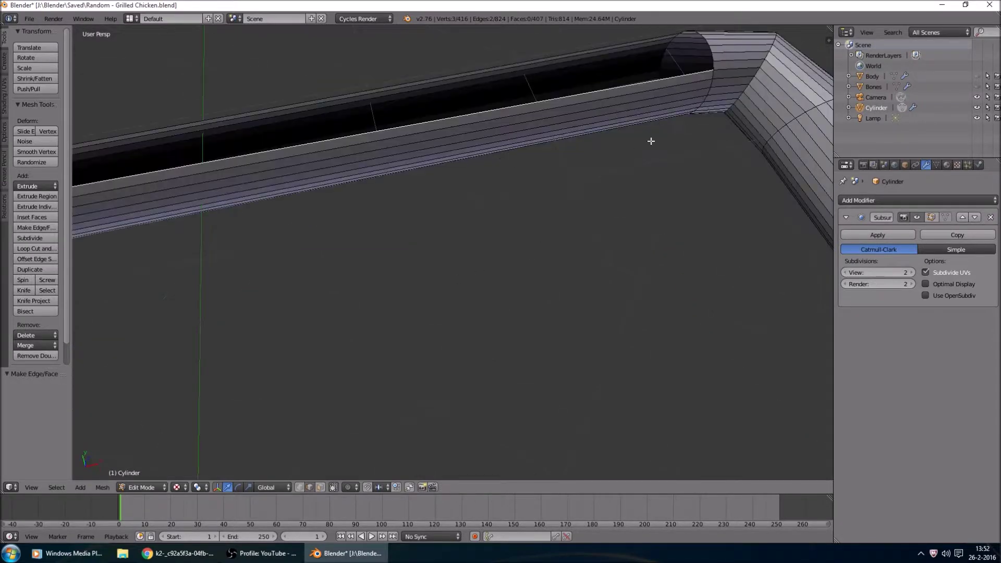
pyautogui.press('f')
pyautogui.keyDown('shift'); pyautogui.rightClick(710, 49); pyautogui.keyUp('shift')
pyautogui.keyDown('shift'); pyautogui.rightClick(164, 169); pyautogui.keyUp('shift')
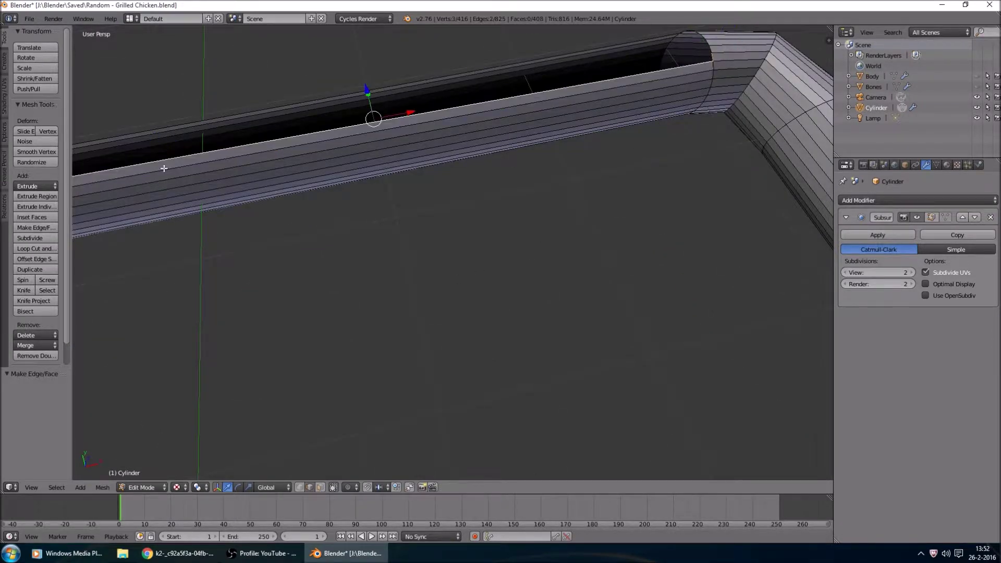
pyautogui.moveTo(164, 168); pyautogui.dragTo(580, 184, button='middle')
pyautogui.keyDown('shift'); pyautogui.rightClick(313, 235); pyautogui.keyUp('shift')
pyautogui.press('f')
# Select the following rim edges at both corners and add two faces to the gap's open border.
pyautogui.moveTo(752, 145); pyautogui.dragTo(558, 214, button='middle')
pyautogui.keyDown('shift'); pyautogui.rightClick(706, 166); pyautogui.keyUp('shift')
pyautogui.press('f')
pyautogui.keyDown('shift'); pyautogui.rightClick(697, 226); pyautogui.keyUp('shift')
pyautogui.moveTo(534, 261); pyautogui.dragTo(365, 235, button='middle')
pyautogui.keyDown('shift'); pyautogui.rightClick(474, 205); pyautogui.keyUp('shift')
pyautogui.press('f')
# Keep filling faces between the remaining rim edges until only one narrow gap is left in the crossbar.
pyautogui.moveTo(473, 205); pyautogui.dragTo(595, 108, button='middle')
pyautogui.press('f')
pyautogui.press('f')
pyautogui.rightClick(254, 144)
pyautogui.rightClick(254, 144)
pyautogui.keyDown('shift'); pyautogui.rightClick(713, 77); pyautogui.keyUp('shift')
pyautogui.press('f')
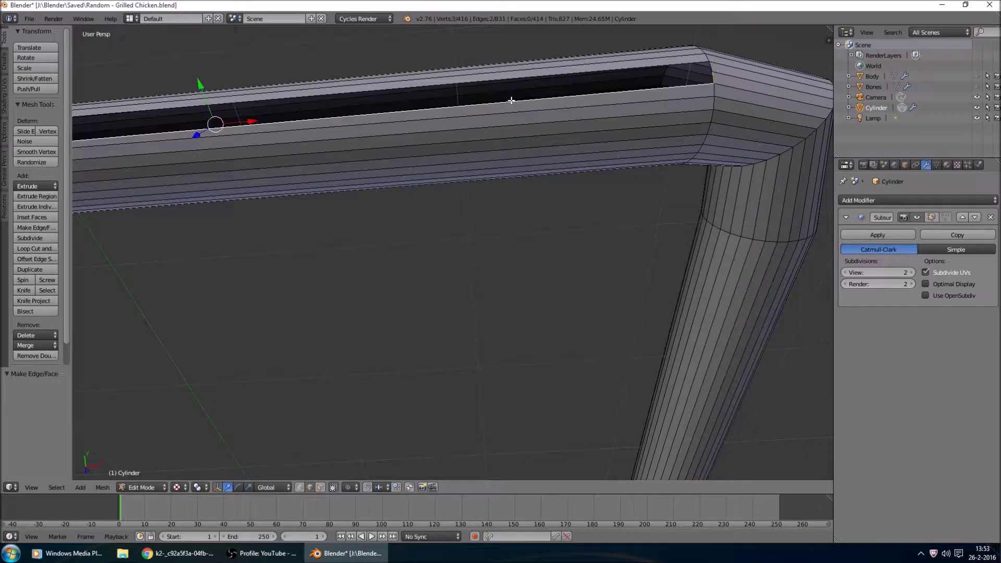
pyautogui.moveTo(511, 100); pyautogui.dragTo(365, 219, button='middle')
pyautogui.press('f')
# Select the edges around the last narrow gap and try to close it with a single face.
pyautogui.rightClick(470, 219)
pyautogui.moveTo(469, 219); pyautogui.dragTo(610, 230, button='middle')
pyautogui.keyDown('shift'); pyautogui.rightClick(701, 163); pyautogui.keyUp('shift')
pyautogui.moveTo(701, 163); pyautogui.dragTo(636, 216, button='middle')
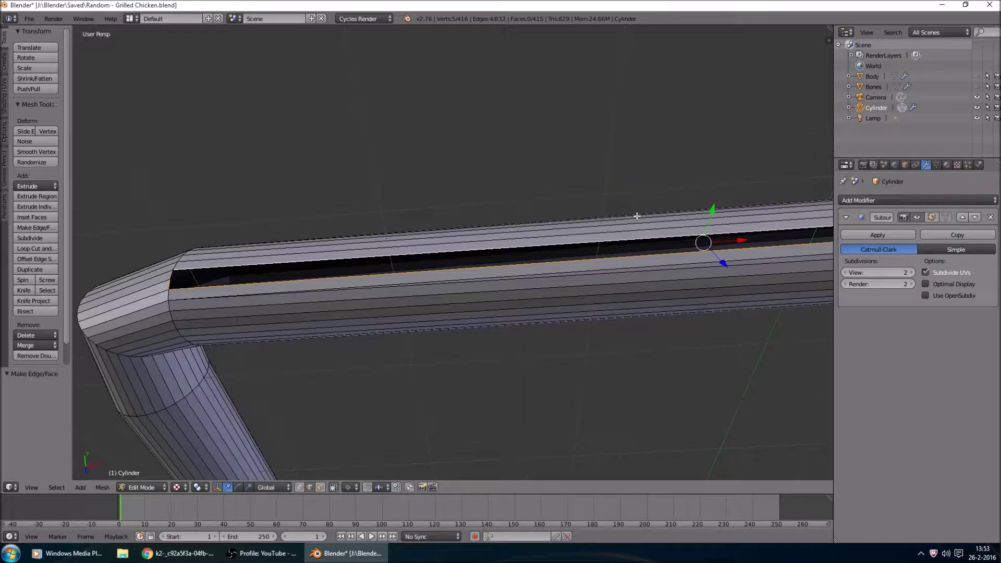
pyautogui.press('f')
# Check the crossbar and its corners, and delete only the face closing the last gap, keeping its edges.
pyautogui.press('Tab')
pyautogui.press('Tab')
pyautogui.moveTo(518, 236); pyautogui.dragTo(554, 215, button='middle')
pyautogui.moveTo(399, 215); pyautogui.dragTo(644, 274, button='middle')
pyautogui.keyDown('shift'); pyautogui.moveTo(391, 296); pyautogui.dragTo(511, 235, button='middle'); pyautogui.keyUp('shift')
pyautogui.moveTo(241, 340); pyautogui.dragTo(504, 364, button='middle')
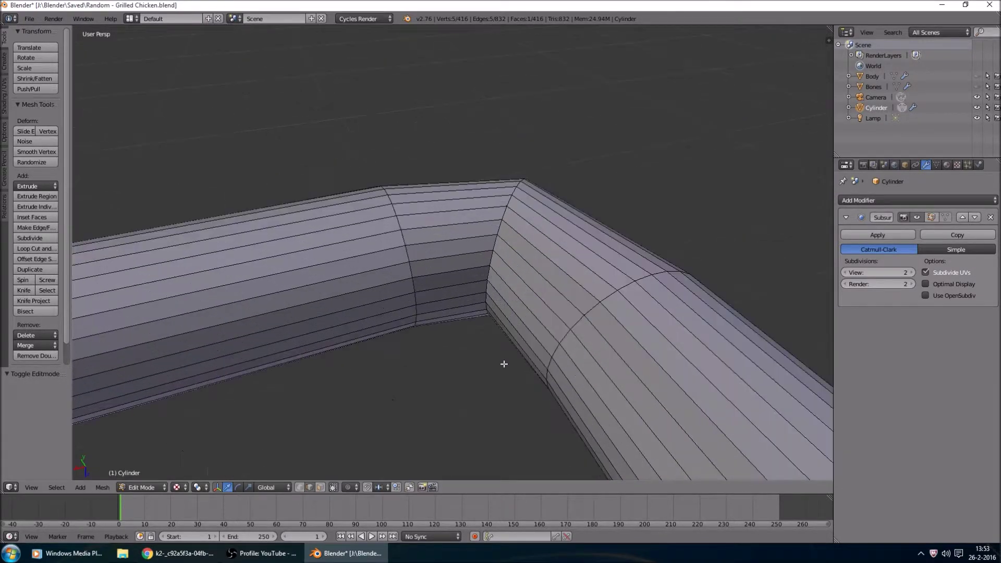
pyautogui.scroll(5, 504, 364)
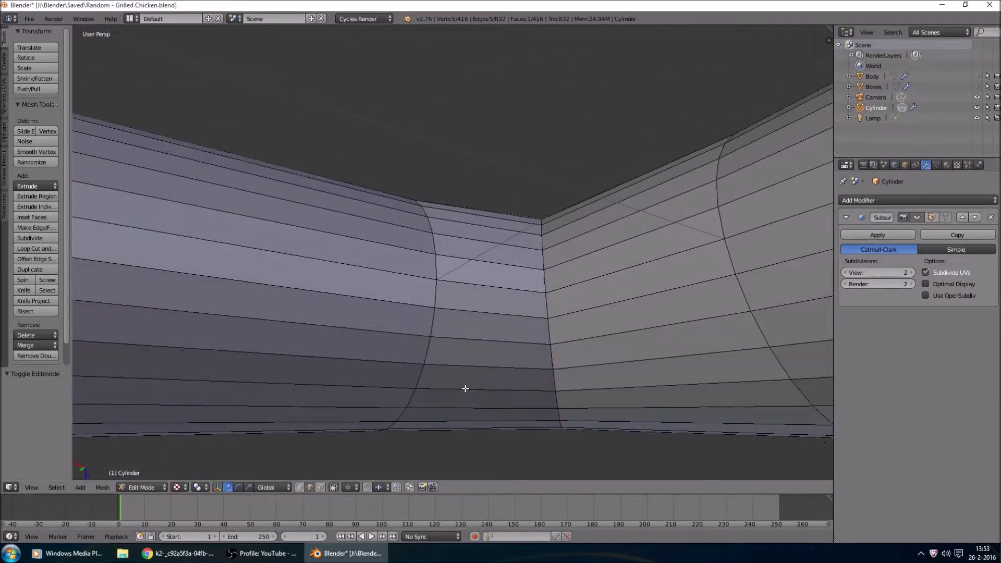
pyautogui.moveTo(465, 389); pyautogui.dragTo(532, 268, button='middle')
pyautogui.press('x')
pyautogui.click(415, 257)
# Select the edge loops around both ends of the crossbar to check where they are broken.
pyautogui.press('a')
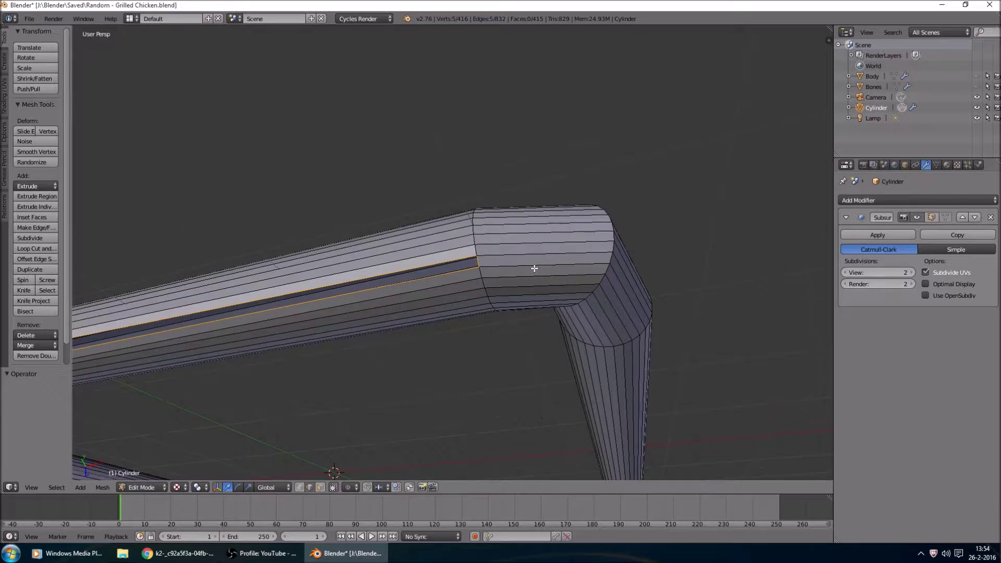
pyautogui.scroll(3, 512, 229)
pyautogui.scroll(-3, 512, 228)
pyautogui.moveTo(512, 229); pyautogui.dragTo(488, 263, button='middle')
pyautogui.keyDown('alt'); pyautogui.rightClick(452, 249); pyautogui.keyUp('alt')
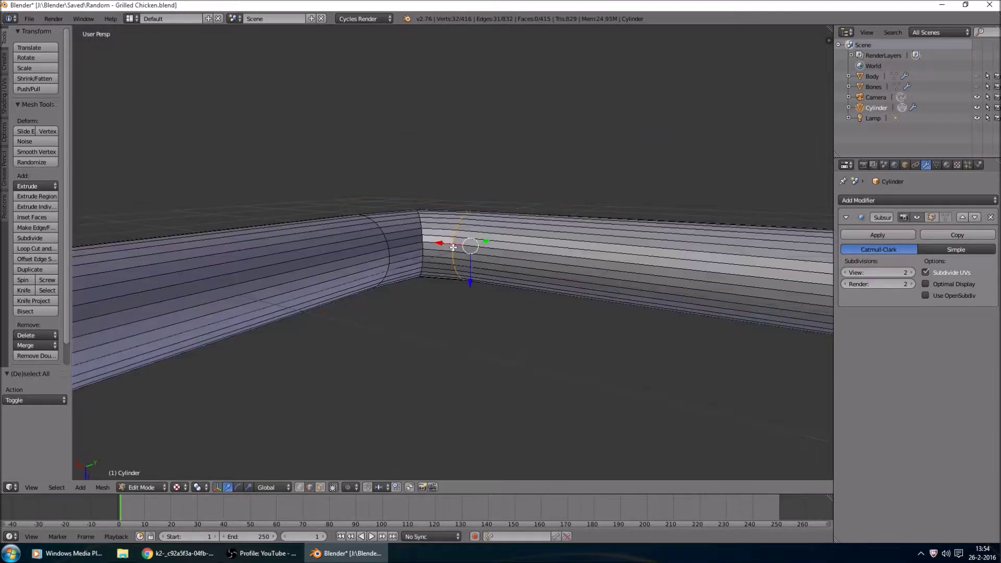
pyautogui.moveTo(642, 315); pyautogui.dragTo(693, 297, button='middle')
pyautogui.moveTo(761, 267); pyautogui.dragTo(558, 272, button='middle')
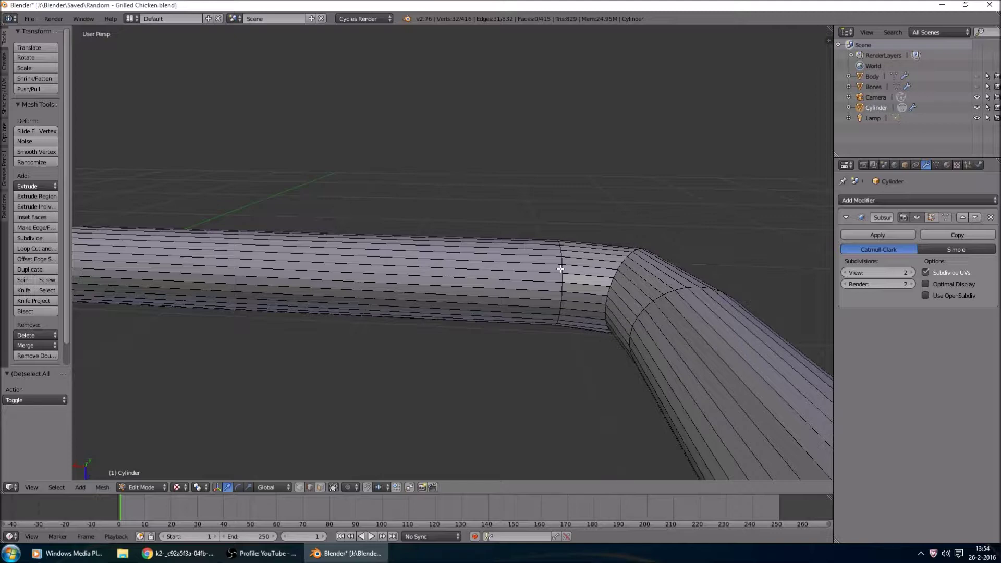
# Look through the view and mesh display properties, and examine the open gap at the crossbar's corner.
pyautogui.press('KP_Decimal')
pyautogui.press('n')
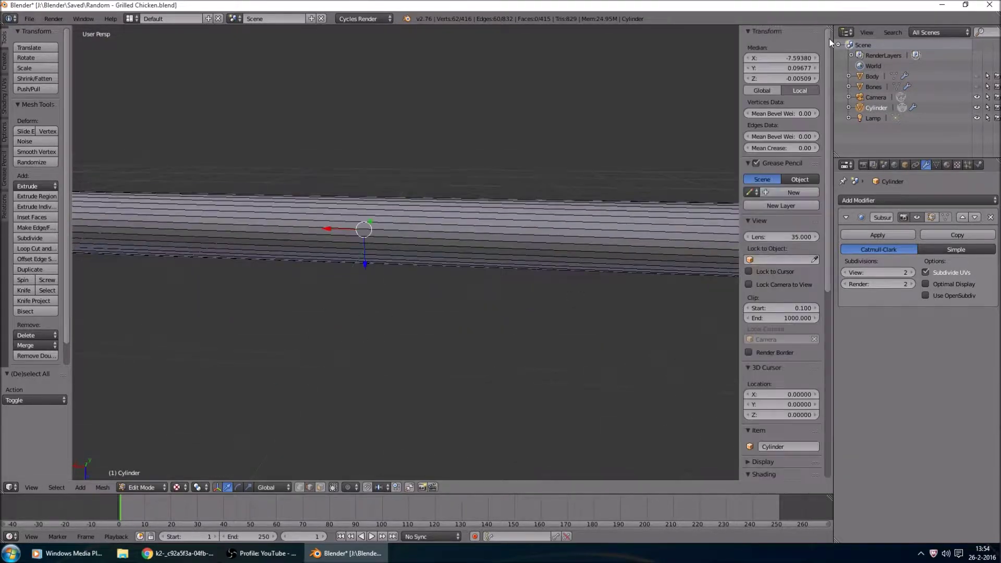
pyautogui.scroll(-10, 789, 227)
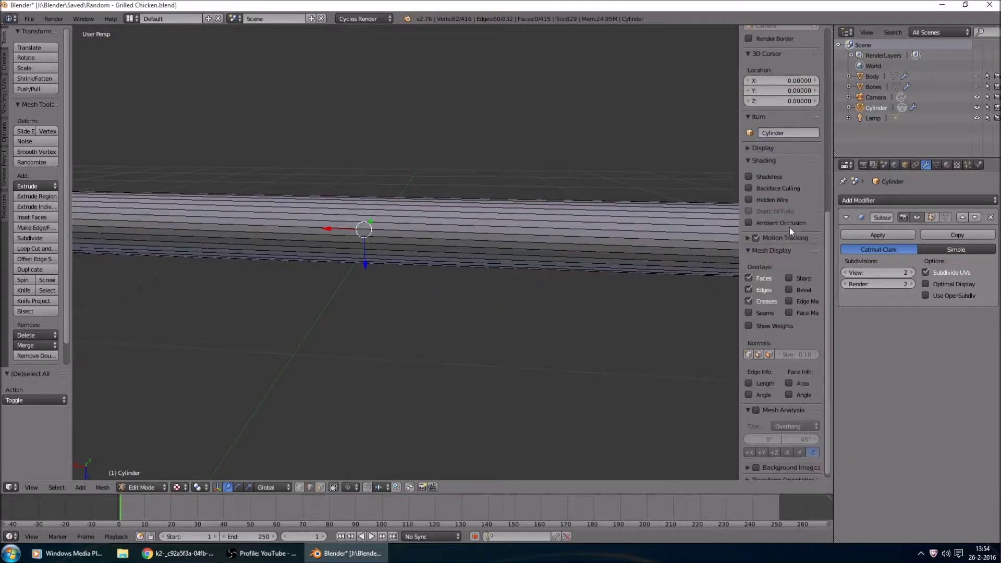
pyautogui.scroll(5, 789, 227)
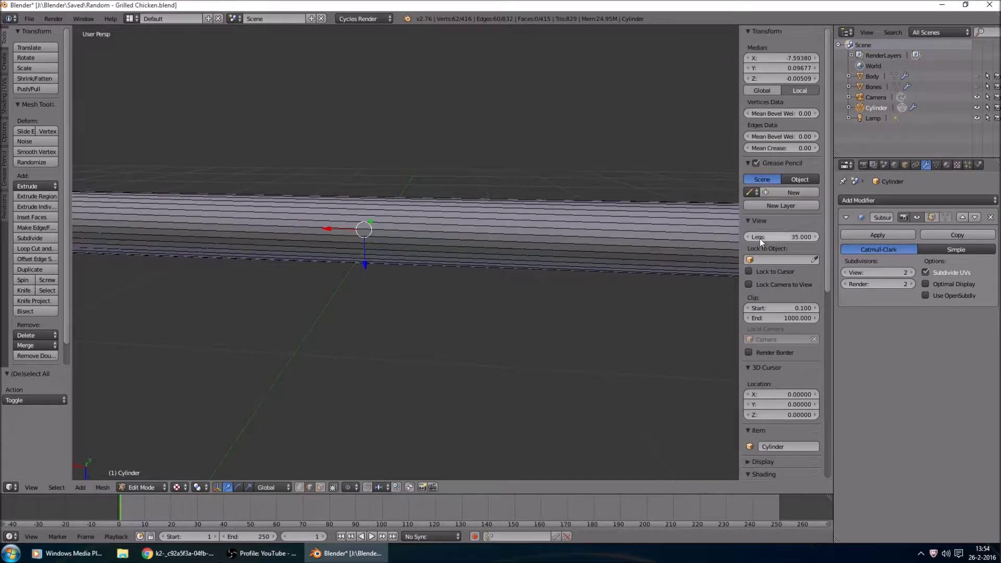
pyautogui.press('n')
pyautogui.keyDown('shift'); pyautogui.moveTo(759, 238); pyautogui.dragTo(461, 217, button='middle'); pyautogui.keyUp('shift')
pyautogui.moveTo(299, 298); pyautogui.dragTo(337, 438, button='middle')
pyautogui.moveTo(475, 248); pyautogui.dragTo(600, 321, button='middle')
pyautogui.scroll(3, 625, 284)
pyautogui.scroll(3, 683, 346)
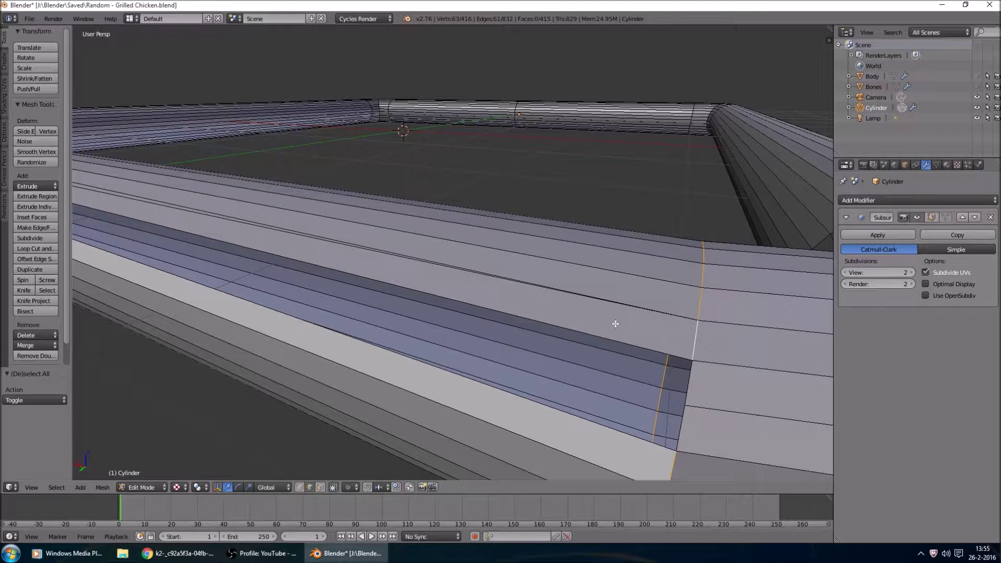
# In face selection mode, delete the crossbar face directly above the gap and a second face next to it.
pyautogui.click(320, 487)
pyautogui.rightClick(617, 315)
pyautogui.press('x')
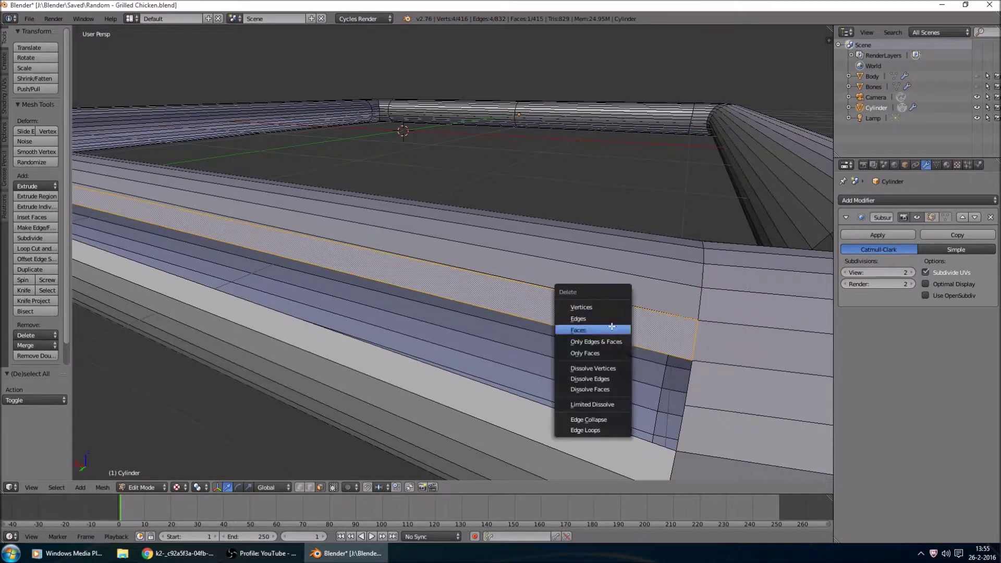
pyautogui.click(604, 328)
pyautogui.moveTo(522, 329); pyautogui.dragTo(577, 373, button='middle')
pyautogui.moveTo(669, 391); pyautogui.dragTo(396, 313, button='middle')
pyautogui.rightClick(385, 300)
pyautogui.press('x')
pyautogui.click(235, 239)
# Select the open borders of the crossbar's gaps and fill them with new faces to close the pipe.
pyautogui.moveTo(214, 266); pyautogui.dragTo(774, 325, button='middle')
pyautogui.rightClick(755, 304)
pyautogui.keyDown('alt'); pyautogui.rightClick(522, 281); pyautogui.keyUp('alt')
pyautogui.moveTo(476, 328); pyautogui.dragTo(557, 310, button='middle')
pyautogui.press('f')
pyautogui.keyDown('alt'); pyautogui.rightClick(566, 311); pyautogui.keyUp('alt')
pyautogui.rightClick(553, 319)
pyautogui.press('f')
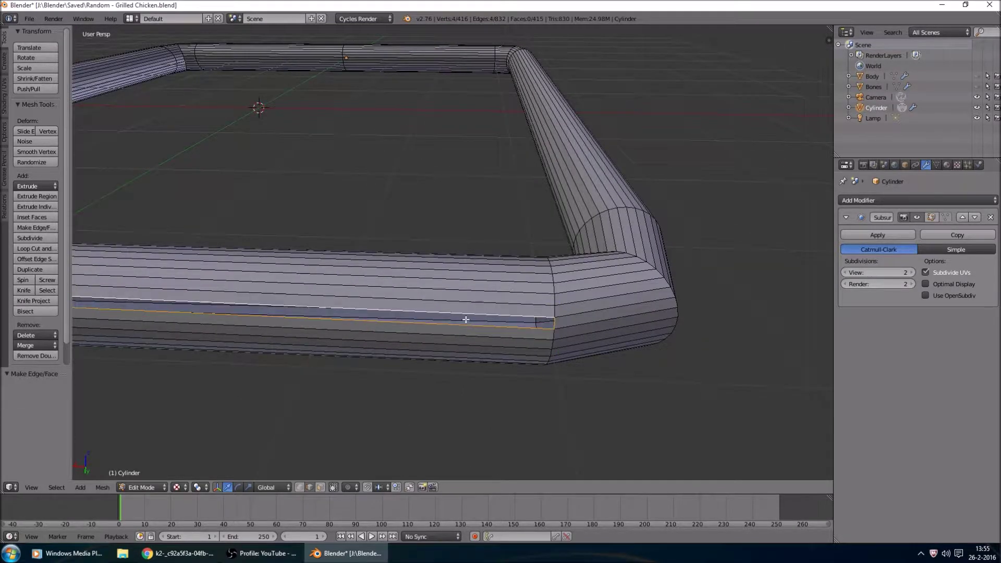
# Inspect the closed frame in Object Mode, and check the grill reference photo in the browser before returning to Blender.
pyautogui.scroll(-2, 465, 319)
pyautogui.press('Tab')
pyautogui.moveTo(502, 340); pyautogui.dragTo(679, 248, button='middle')
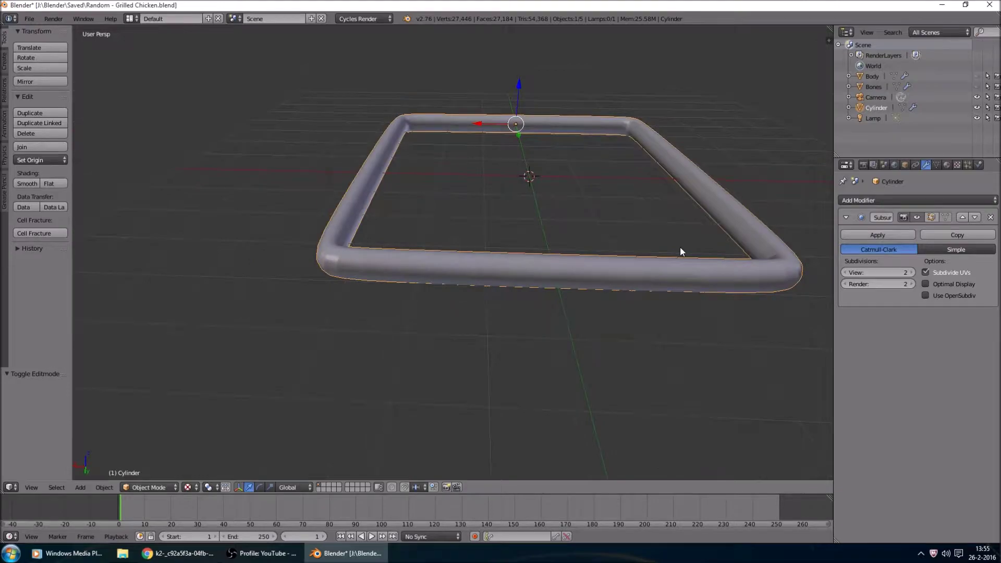
pyautogui.scroll(3, 642, 263)
pyautogui.scroll(-5, 641, 264)
pyautogui.hotkey('alt', 'Tab')
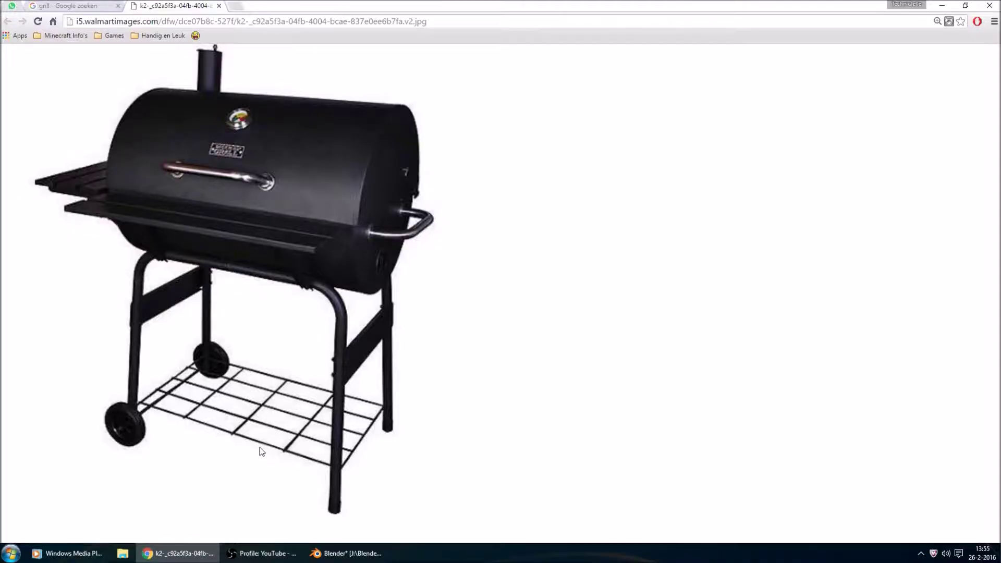
pyautogui.click(339, 553)
# In Edit Mode, select the end bar opposite the object origin with its two corners and move it outward along Y.
pyautogui.scroll(4, 530, 388)
pyautogui.scroll(-4, 588, 380)
pyautogui.moveTo(593, 375); pyautogui.dragTo(469, 381, button='middle')
pyautogui.press('Tab')
pyautogui.keyDown('alt'); pyautogui.rightClick(462, 380); pyautogui.keyUp('alt')
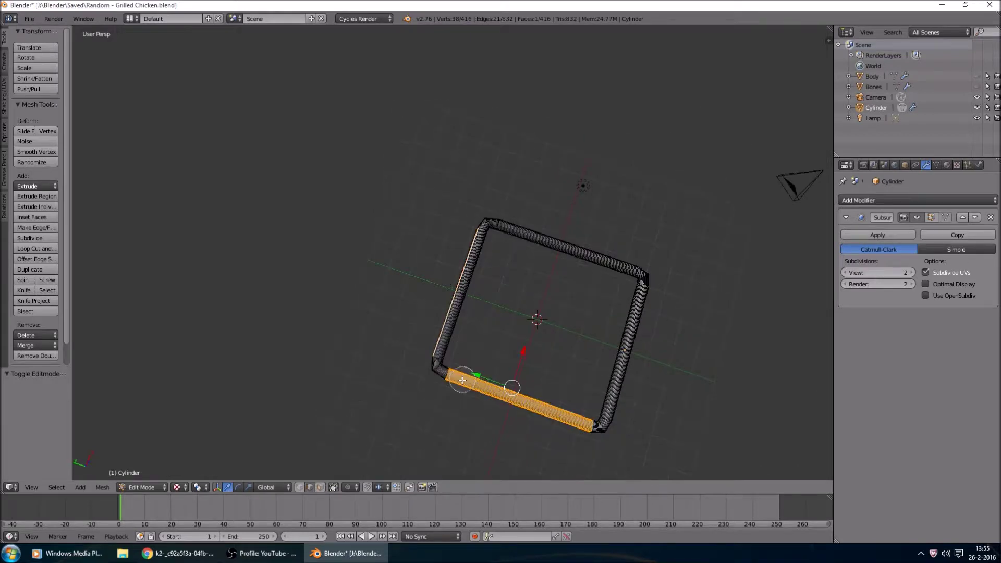
pyautogui.keyDown('alt'); pyautogui.keyDown('shift'); pyautogui.rightClick(599, 224); pyautogui.keyUp('shift'); pyautogui.keyUp('alt')
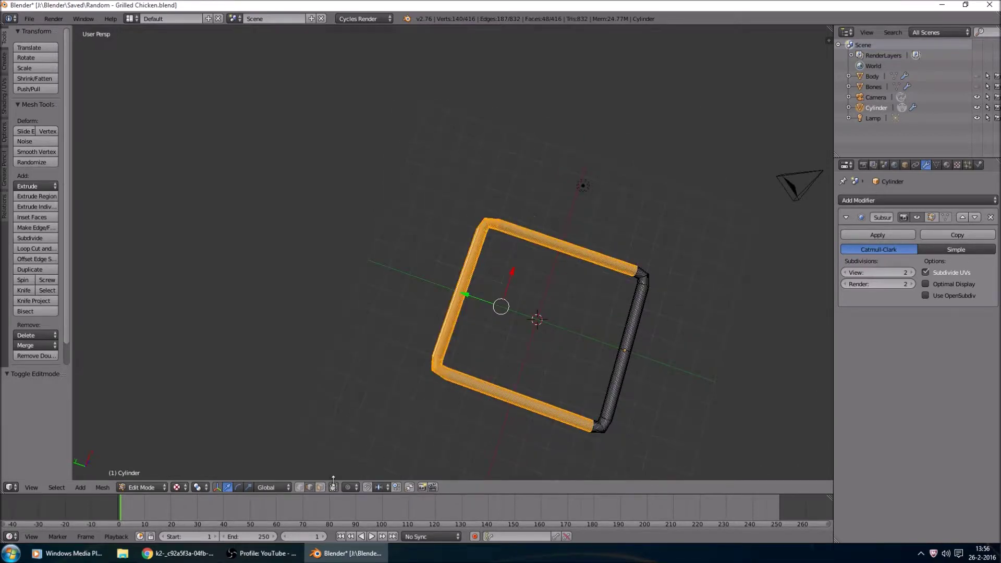
pyautogui.press('a')
pyautogui.keyDown('alt'); pyautogui.rightClick(549, 240); pyautogui.keyUp('alt')
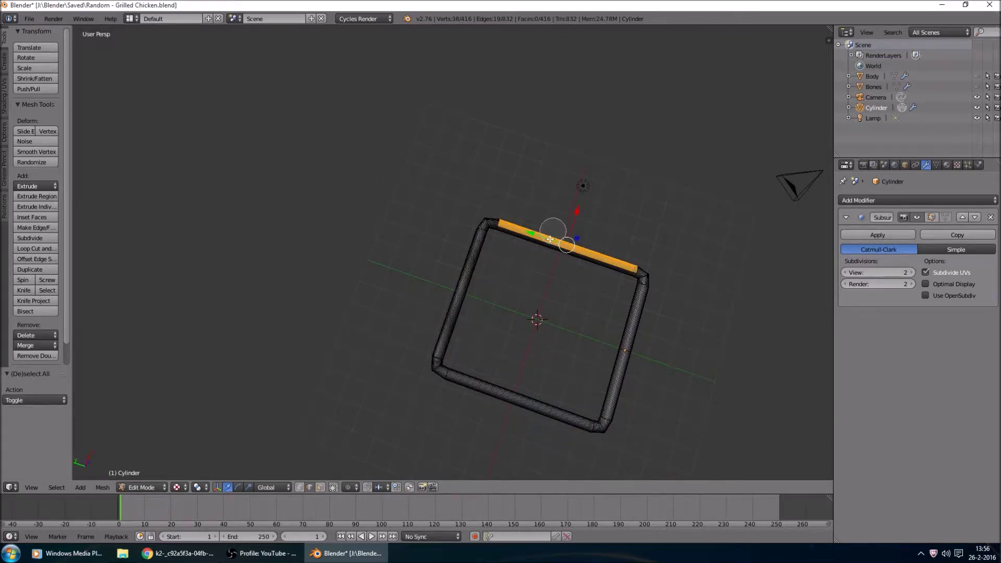
pyautogui.keyDown('alt'); pyautogui.keyDown('shift'); pyautogui.rightClick(488, 420); pyautogui.keyUp('shift'); pyautogui.keyUp('alt')
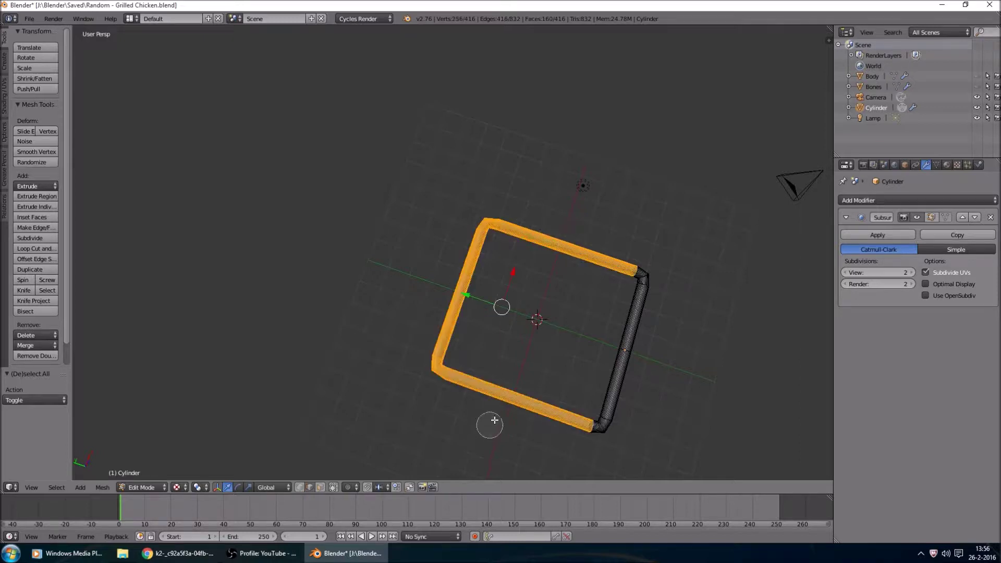
pyautogui.keyDown('alt'); pyautogui.keyDown('shift'); pyautogui.rightClick(495, 417); pyautogui.keyUp('shift'); pyautogui.keyUp('alt')
pyautogui.keyDown('alt'); pyautogui.keyDown('shift'); pyautogui.rightClick(580, 257); pyautogui.keyUp('shift'); pyautogui.keyUp('alt')
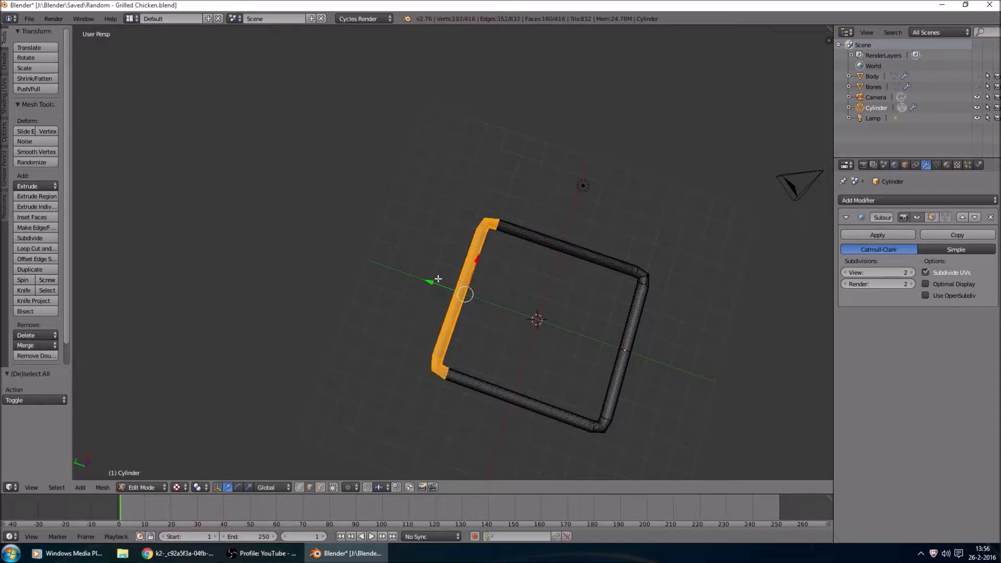
pyautogui.press('g')
pyautogui.press('y')
pyautogui.press('Return')
pyautogui.press('a')
# Duplicate the lengthwise edges of one side bar in place and rotate the copy 90° about the Z axis.
pyautogui.scroll(3, 491, 283)
pyautogui.moveTo(492, 284); pyautogui.dragTo(597, 273, button='middle')
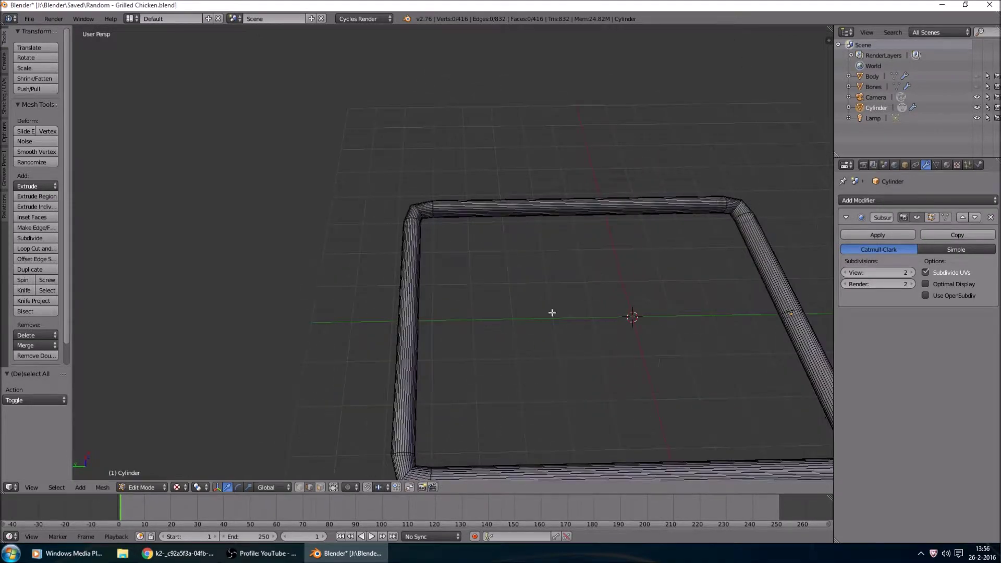
pyautogui.keyDown('ctrl'); pyautogui.keyDown('alt'); pyautogui.rightClick(571, 208); pyautogui.keyUp('alt'); pyautogui.keyUp('ctrl')
pyautogui.hotkey('shift', 'd')
pyautogui.press('Escape')
pyautogui.write('rz')
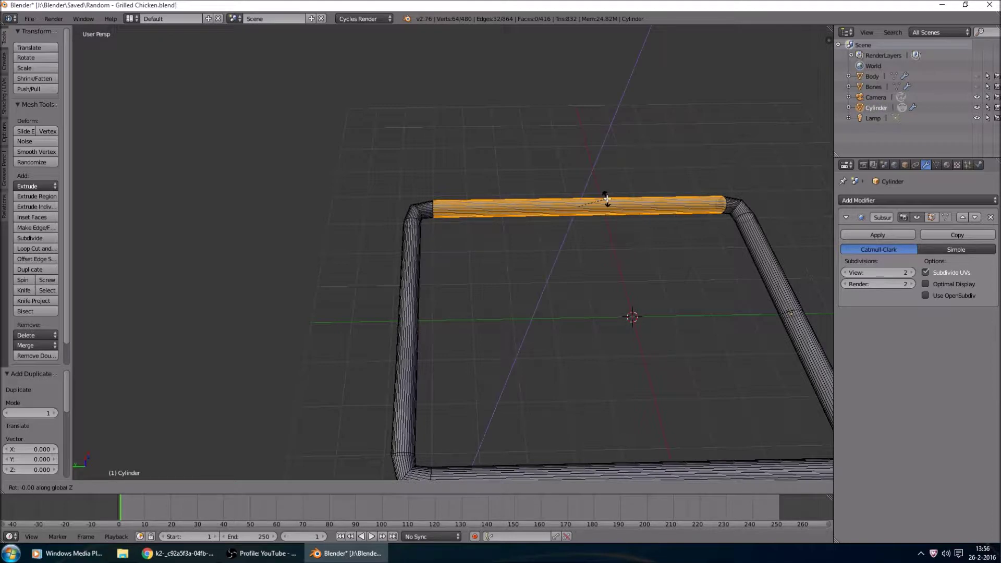
pyautogui.write('90')
pyautogui.press('Return')
# In top orthographic view, move the rotated bar by X -3 and Y 3 so it lies across the frame.
pyautogui.press('KP_7')
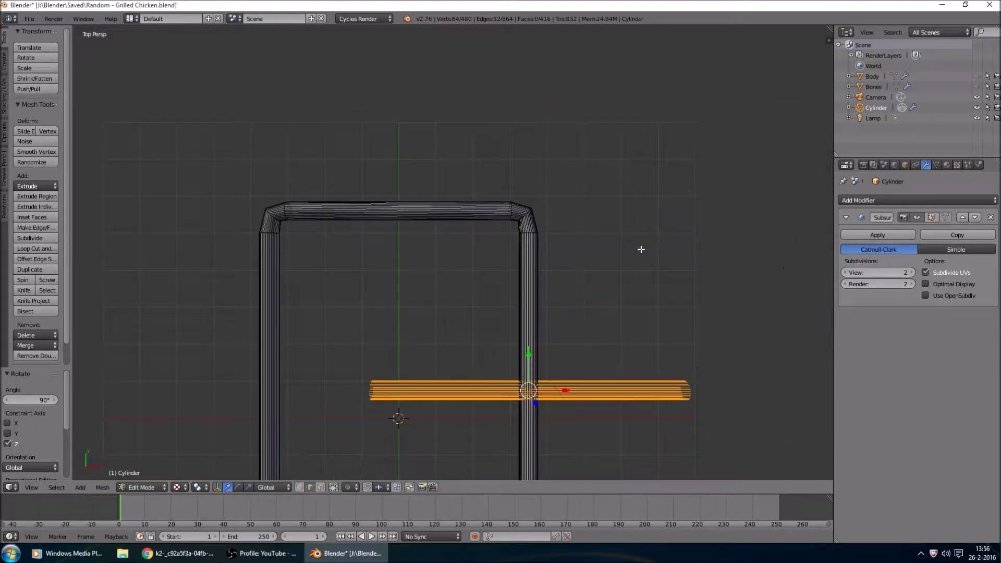
pyautogui.moveTo(640, 249); pyautogui.dragTo(558, 349, button='middle')
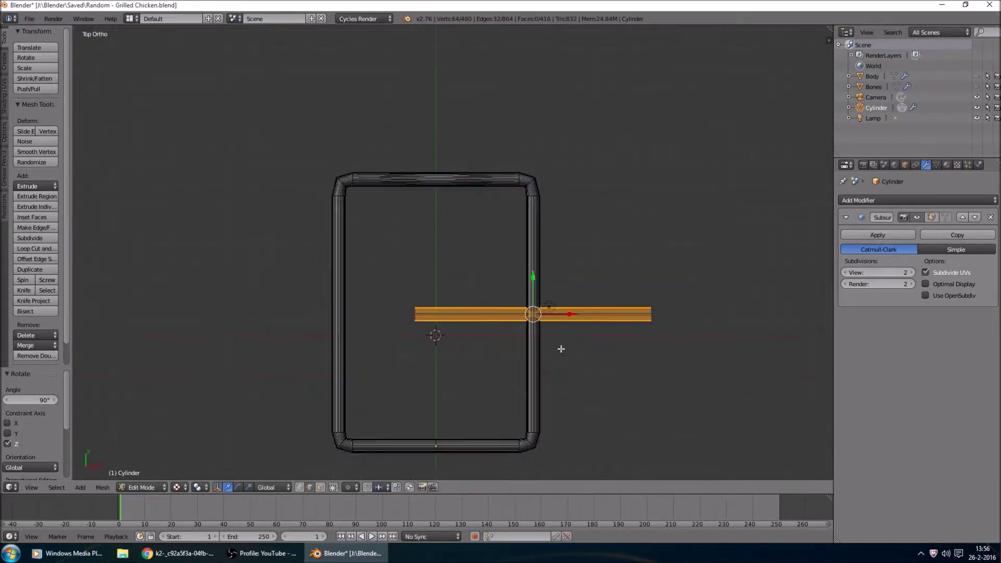
pyautogui.press('KP_5')
pyautogui.press('KP_7')
pyautogui.press('g')
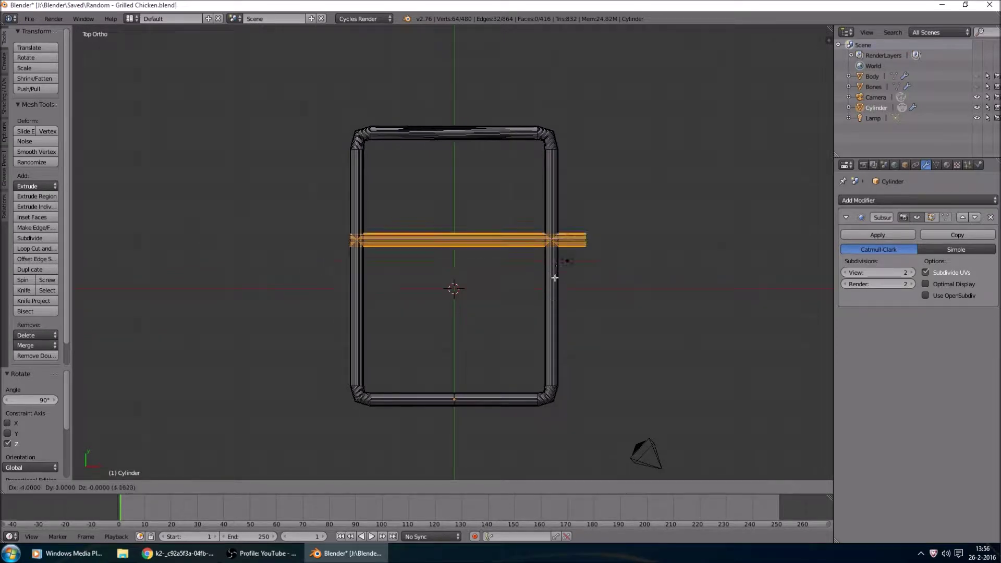
pyautogui.click(557, 220)
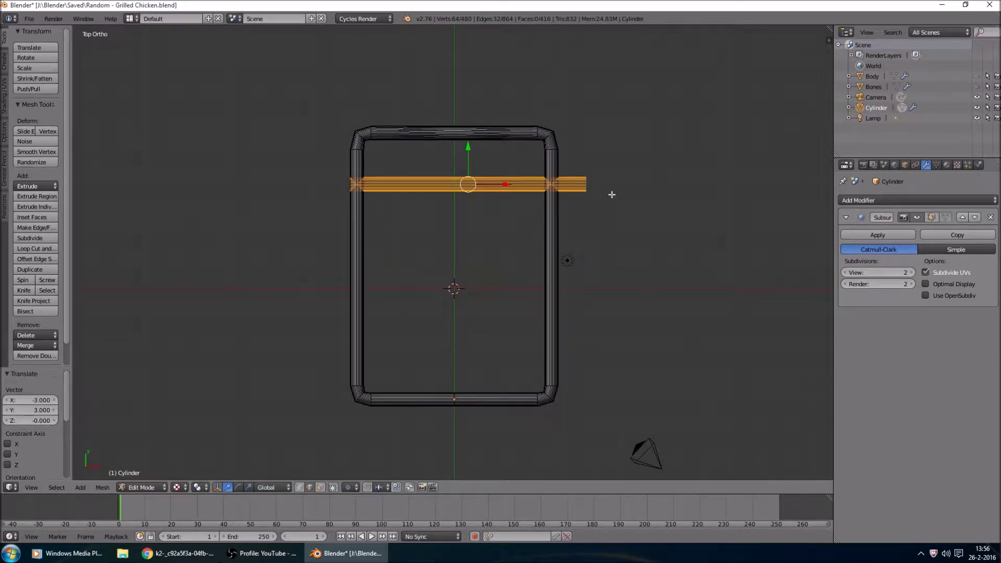
# Center the bar across the frame by setting its median position to X -7.75, Y 0 and Z 0.
pyautogui.press('n')
pyautogui.scroll(1, 604, 161)
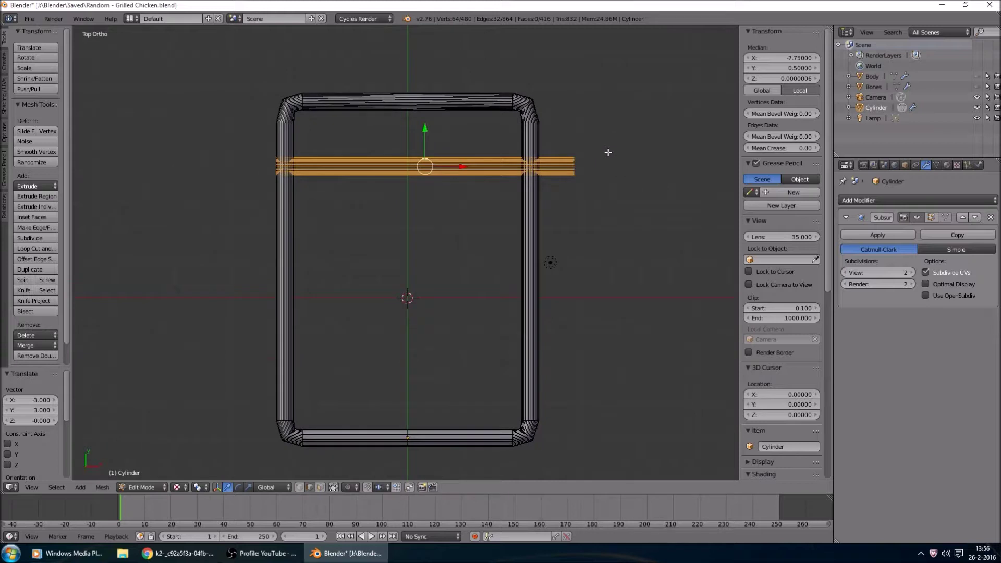
pyautogui.keyDown('shift'); pyautogui.scroll(2, 606, 151); pyautogui.keyUp('shift')
pyautogui.doubleClick(786, 57)
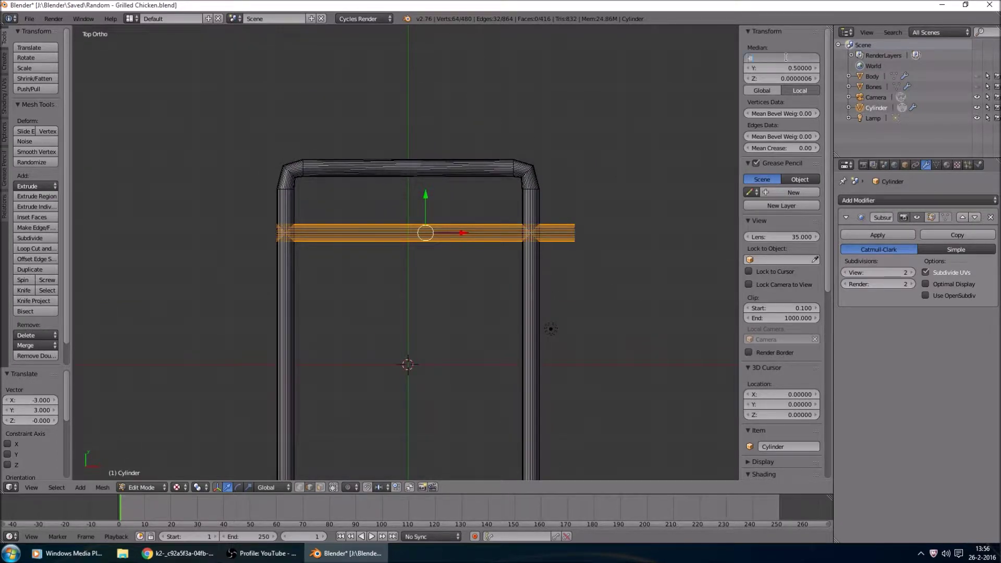
pyautogui.write('-8.0')
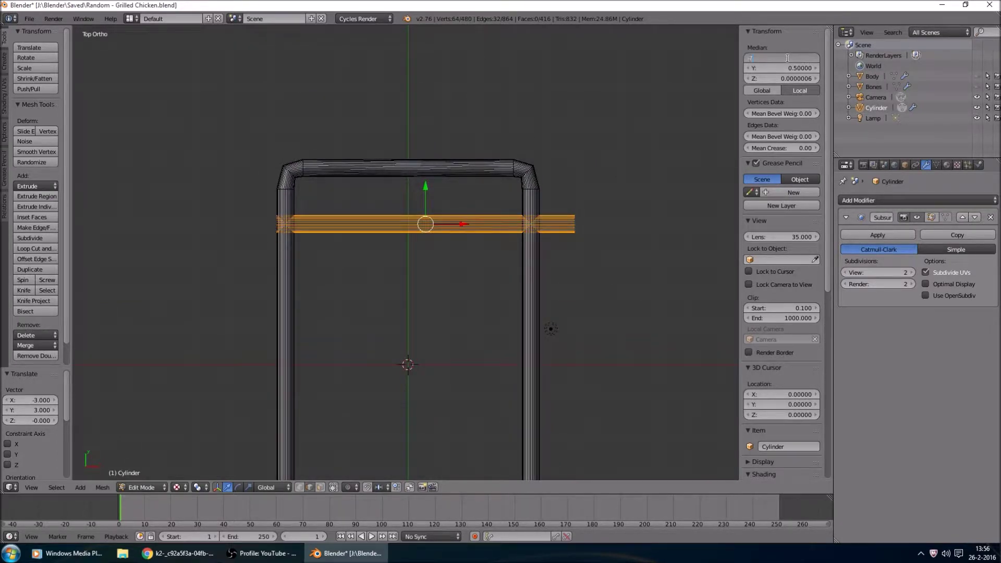
pyautogui.press('Return')
pyautogui.press('BackSpace')
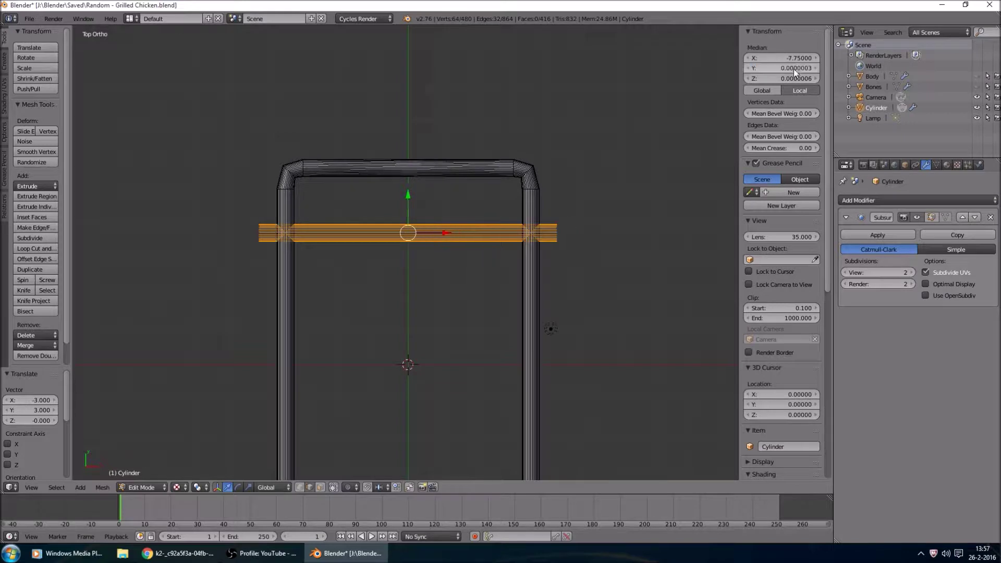
pyautogui.click(785, 75)
pyautogui.click(777, 70)
pyautogui.write('000')
pyautogui.press('Return')
pyautogui.keyDown('shift'); pyautogui.moveTo(613, 385); pyautogui.dragTo(627, 297, button='middle'); pyautogui.keyUp('shift')
pyautogui.hotkey('shift', 'd')
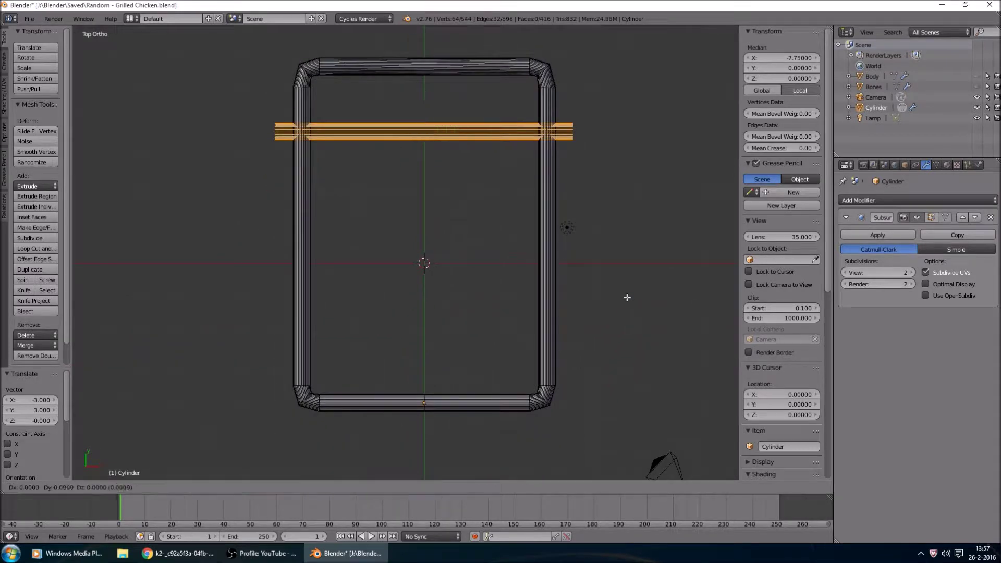
pyautogui.press('y')
pyautogui.press('1')
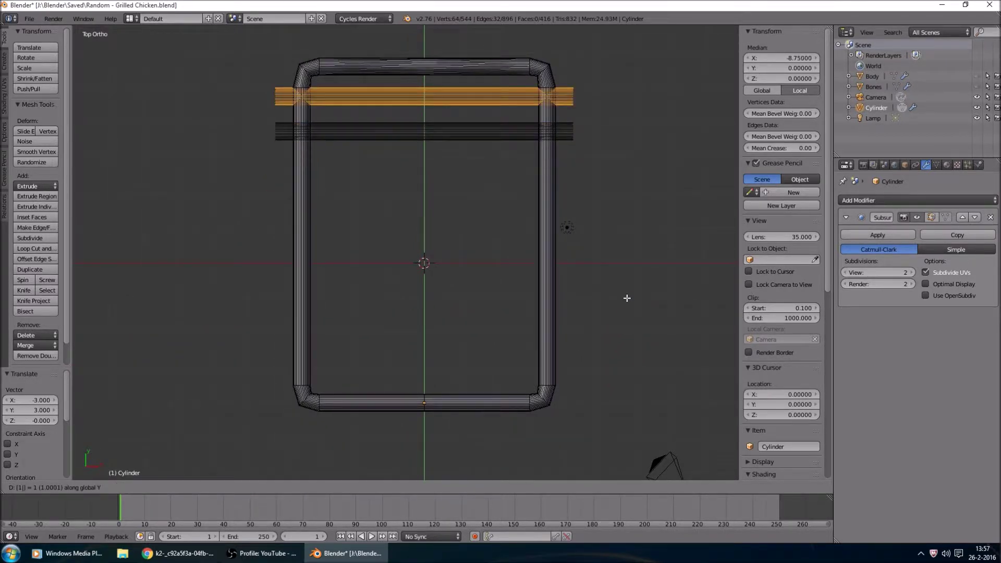
pyautogui.press('Escape')
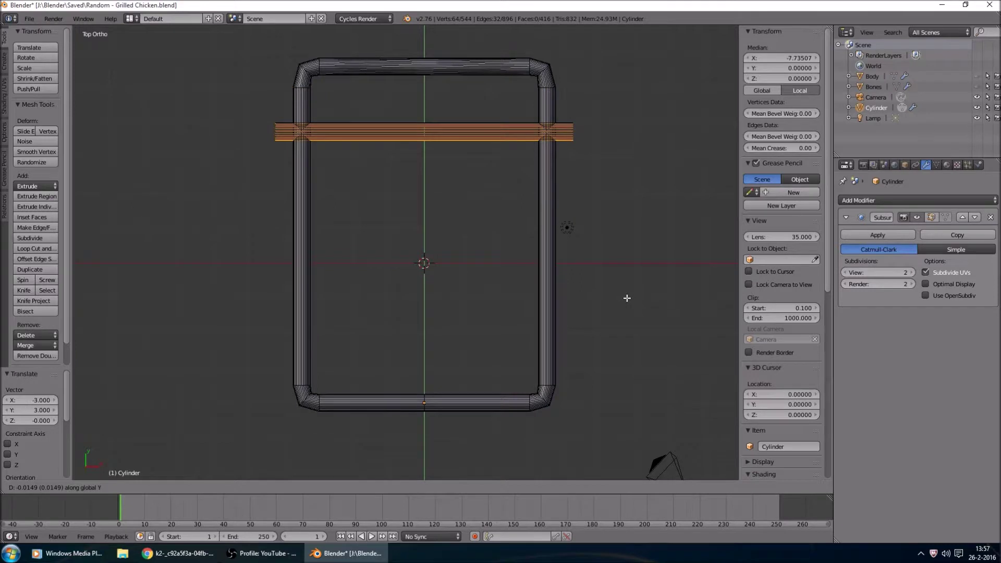
# Duplicate the cross bar and offset the copy by -2 along the Y axis.
pyautogui.hotkey('shift', 'd')
pyautogui.press('y')
pyautogui.press('-')
pyautogui.press('2')
pyautogui.press('Return')
pyautogui.press('g')
pyautogui.press('Escape')
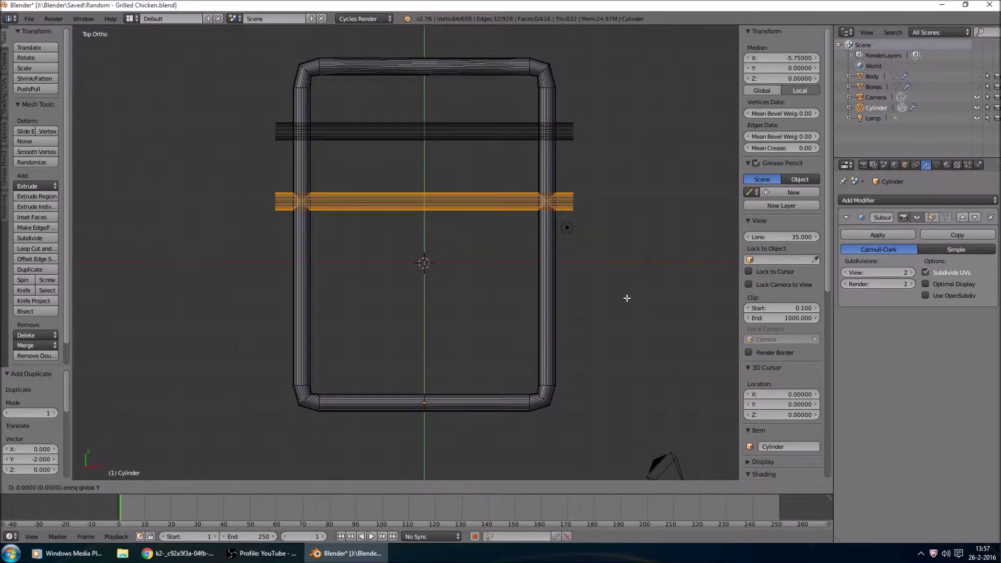
# Add two more cross bar copies, each offset a further -2 along the Y axis.
pyautogui.hotkey('shift', 'd')
pyautogui.press('y')
pyautogui.press('-')
pyautogui.press('2')
pyautogui.press('Return')
pyautogui.press('g')
pyautogui.press('y')
pyautogui.press('-')
pyautogui.press('2')
pyautogui.press('Return')
# Check the row of cross bars in Object Mode, and examine their ends up close in Edit Mode.
pyautogui.press('Tab')
pyautogui.moveTo(453, 336)
pyautogui.mouseDown(button='middle')
pyautogui.moveTo(452, 326)
pyautogui.moveTo(461, 384)
pyautogui.mouseUp(button='middle')
pyautogui.press('Tab')
pyautogui.press('a')
pyautogui.press('z')
pyautogui.moveTo(549, 340); pyautogui.dragTo(469, 358, button='middle')
pyautogui.scroll(5, 585, 342)
pyautogui.scroll(3, 470, 358)
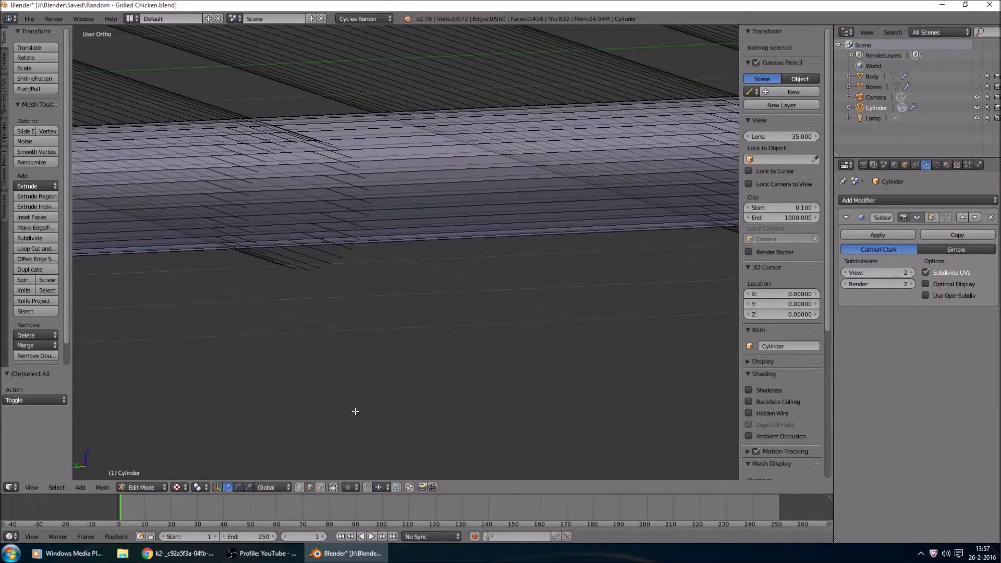
pyautogui.scroll(-4, 572, 208)
pyautogui.scroll(-3, 572, 208)
# Undo the cross bar duplications so only the first bar is left, and deselect everything.
pyautogui.hotkey('ctrl', 'z')
pyautogui.press('a')
pyautogui.scroll(8, 531, 249)
pyautogui.press('KP_5')
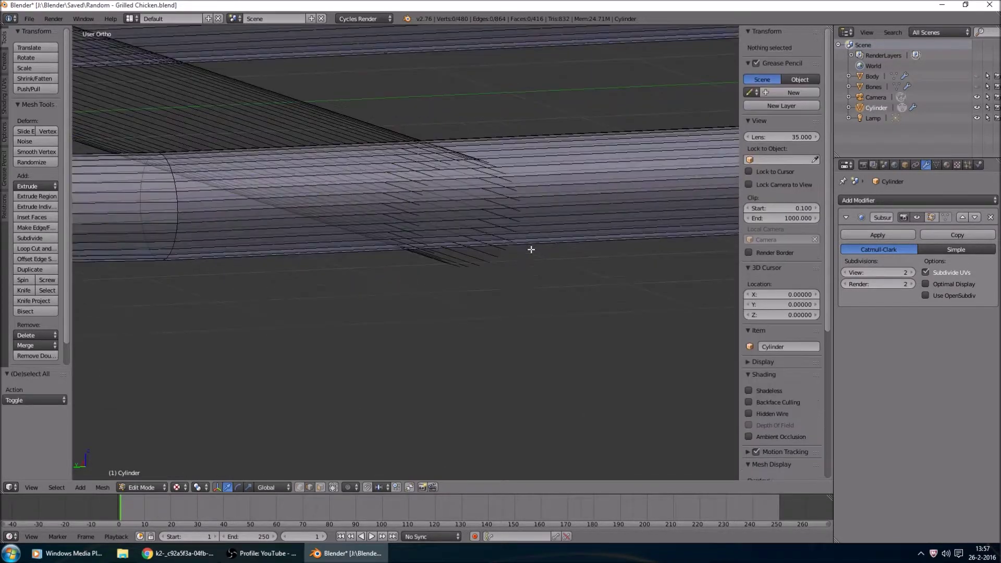
# Select all the loose vertices at one end of the cross bar and fill them with a face.
pyautogui.moveTo(532, 252); pyautogui.dragTo(357, 435, button='middle')
pyautogui.scroll(-3, 496, 331)
pyautogui.moveTo(474, 311); pyautogui.dragTo(571, 362, button='middle')
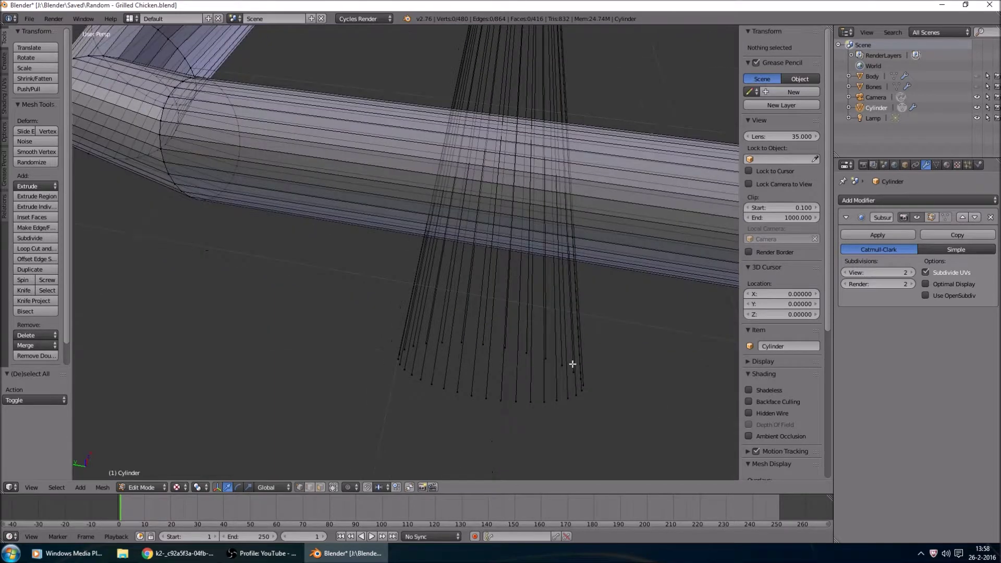
pyautogui.moveTo(572, 362); pyautogui.dragTo(536, 362)
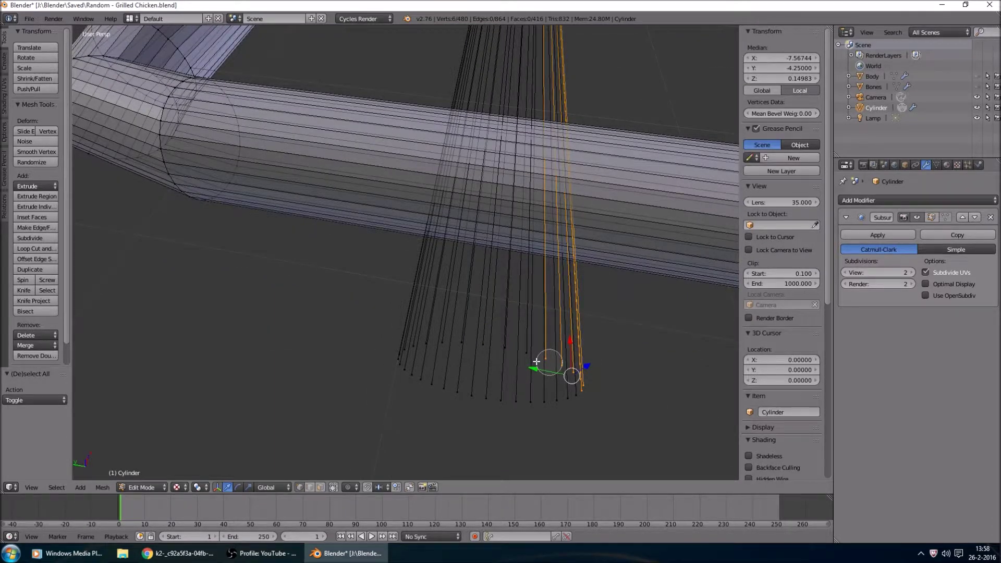
pyautogui.keyDown('alt'); pyautogui.rightClick(536, 361); pyautogui.keyUp('alt')
pyautogui.press('f')
pyautogui.press('a')
# Select all the loose vertices at the cross bar's other end and fill them with a face.
pyautogui.moveTo(619, 292); pyautogui.dragTo(552, 424, button='middle')
pyautogui.press('a')
pyautogui.press('a')
pyautogui.press('c')
pyautogui.moveTo(560, 313); pyautogui.dragTo(572, 254)
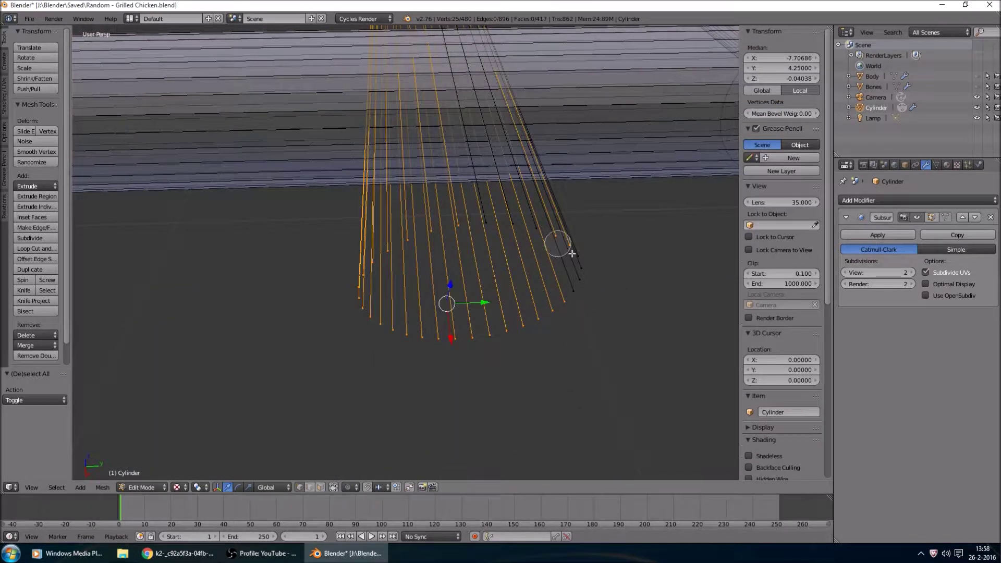
pyautogui.press('f')
pyautogui.scroll(5, 558, 295)
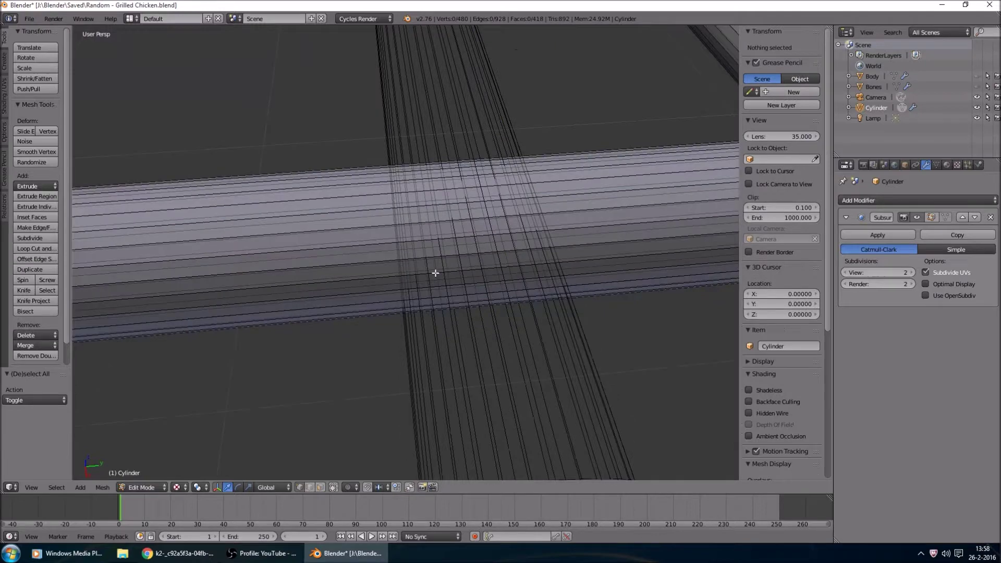
# Select two neighbouring lengthwise edges of the cross bar and fill the gap between them with a face.
pyautogui.press('a')
pyautogui.scroll(-5, 600, 334)
pyautogui.scroll(4, 490, 292)
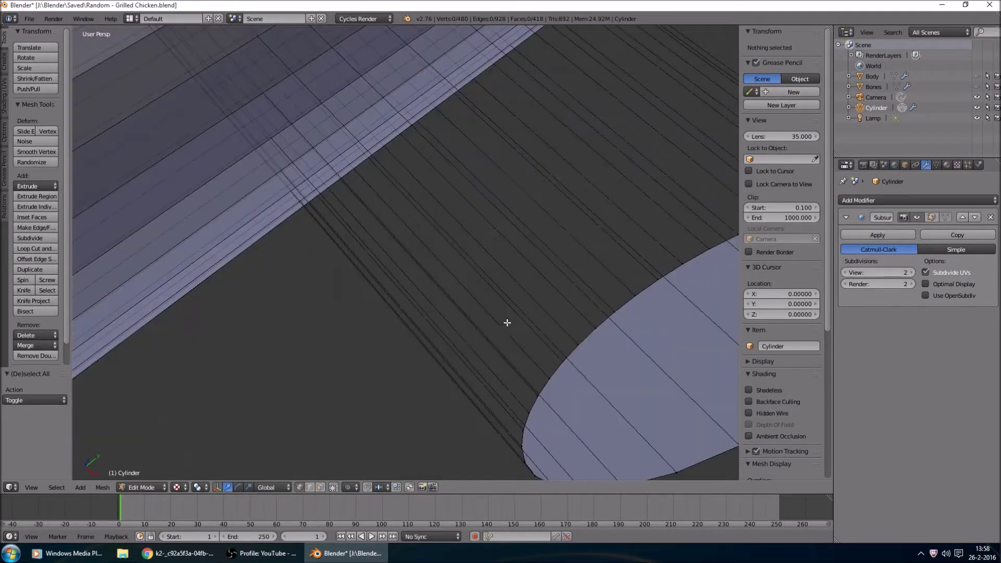
pyautogui.press('x')
pyautogui.rightClick(483, 271)
pyautogui.scroll(-3, 484, 274)
pyautogui.scroll(-3, 311, 202)
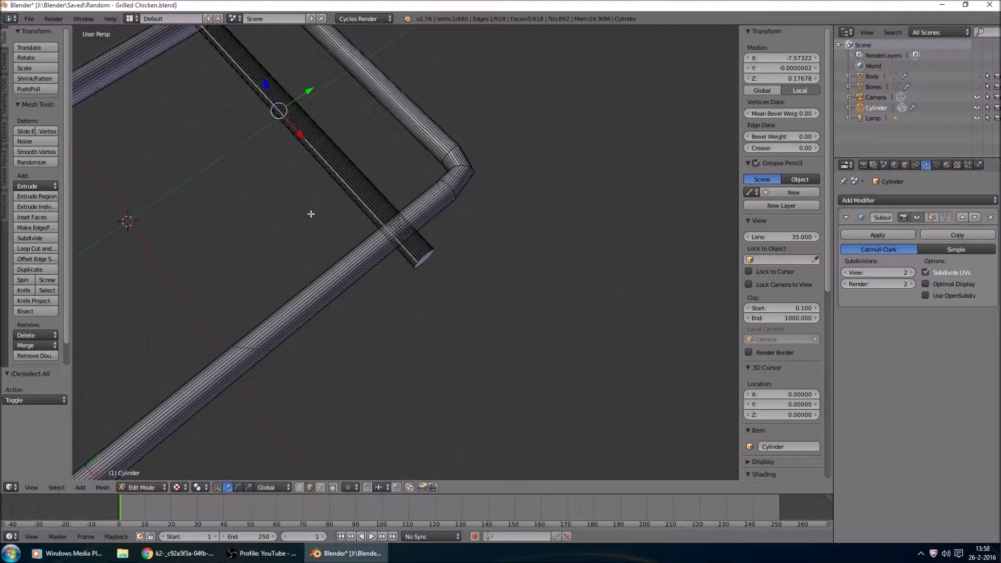
pyautogui.scroll(6, 592, 302)
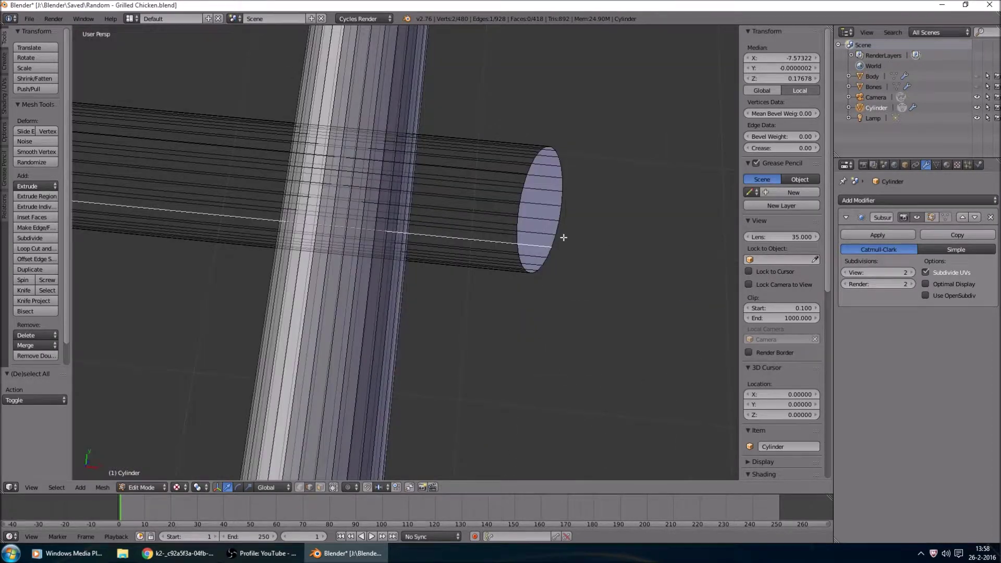
pyautogui.keyDown('shift'); pyautogui.rightClick(548, 236); pyautogui.keyUp('shift')
pyautogui.moveTo(547, 235); pyautogui.dragTo(261, 202, button='middle')
pyautogui.keyDown('shift'); pyautogui.rightClick(266, 202); pyautogui.keyUp('shift')
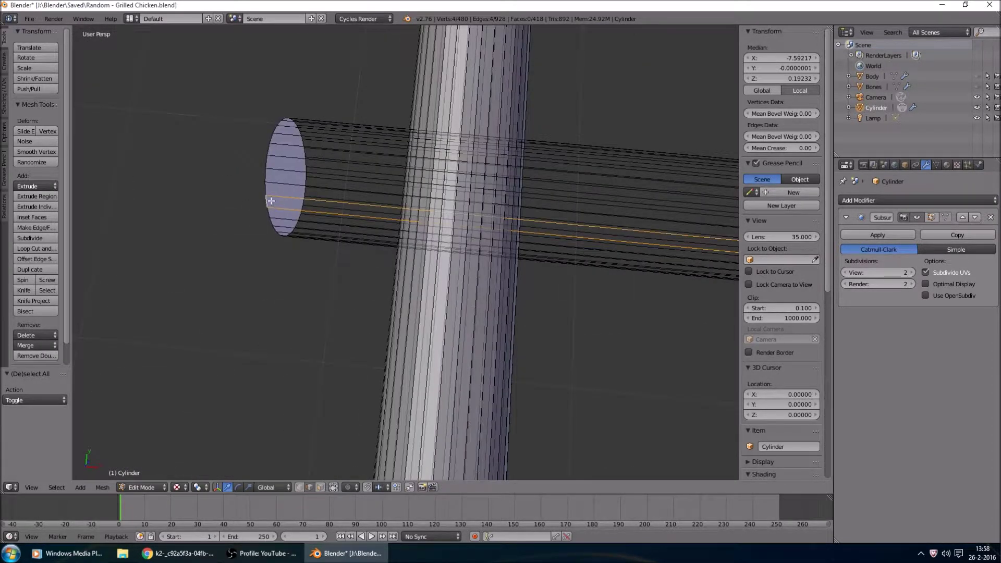
pyautogui.press('f')
# Try to select the next lengthwise edges of the cross bar for another side face.
pyautogui.keyDown('shift'); pyautogui.rightClick(288, 197); pyautogui.keyUp('shift')
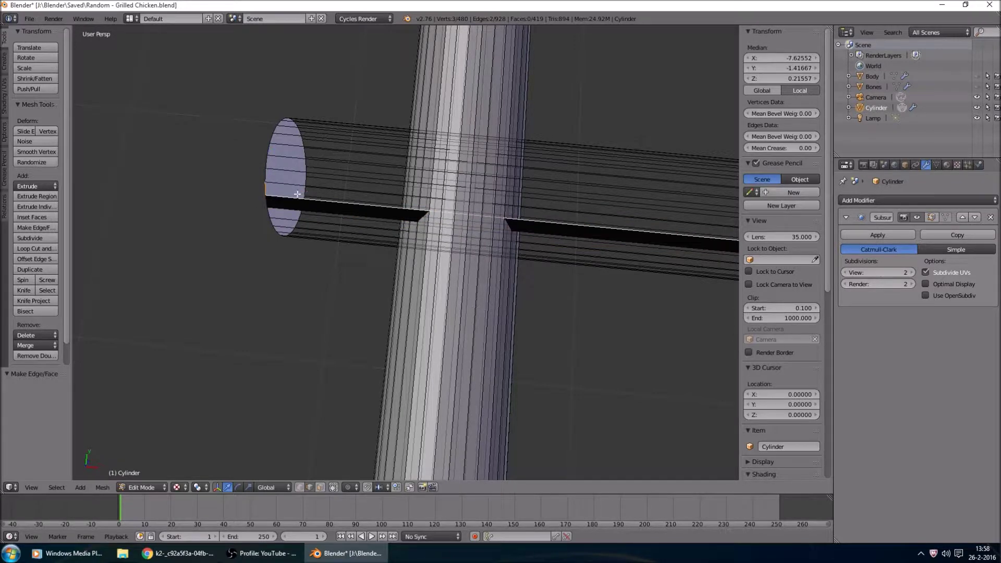
pyautogui.rightClick(303, 189)
pyautogui.rightClick(319, 174)
pyautogui.keyDown('shift'); pyautogui.rightClick(297, 196); pyautogui.keyUp('shift')
pyautogui.keyDown('shift'); pyautogui.rightClick(278, 185); pyautogui.keyUp('shift')
pyautogui.scroll(5, 336, 237)
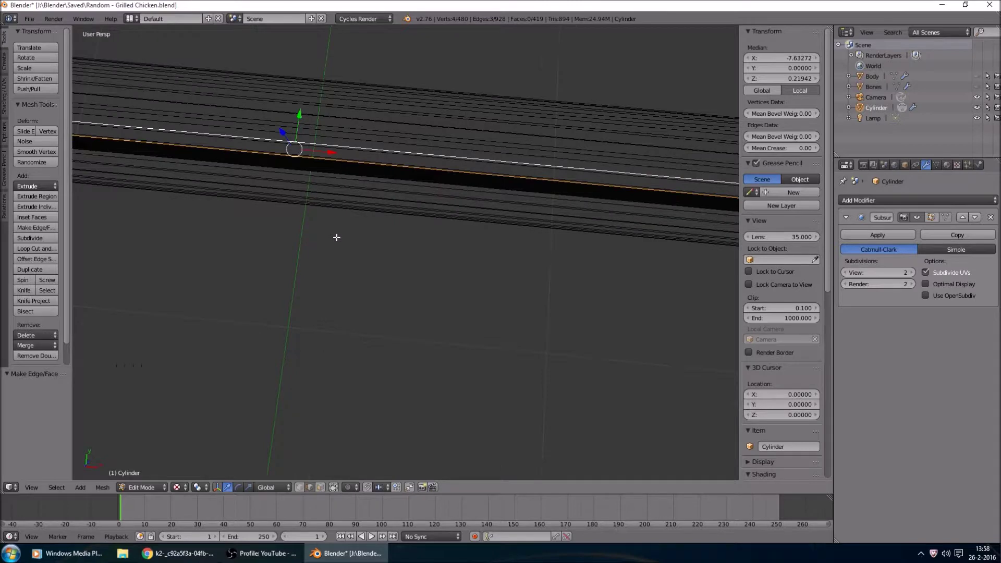
pyautogui.scroll(-5, 336, 237)
pyautogui.moveTo(268, 234); pyautogui.dragTo(335, 152, button='middle')
pyautogui.rightClick(337, 151)
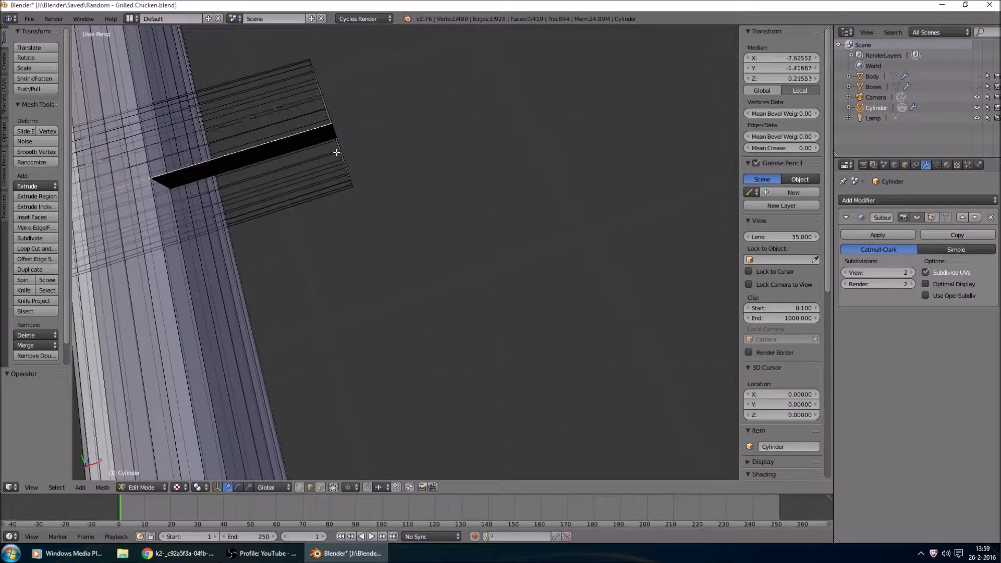
# Select all the lengthwise edges of the open-sided cross bar and delete the bar from the frame mesh.
pyautogui.press('x')
pyautogui.click(336, 152)
pyautogui.keyDown('ctrl'); pyautogui.keyDown('alt'); pyautogui.rightClick(337, 152); pyautogui.keyUp('alt'); pyautogui.keyUp('ctrl')
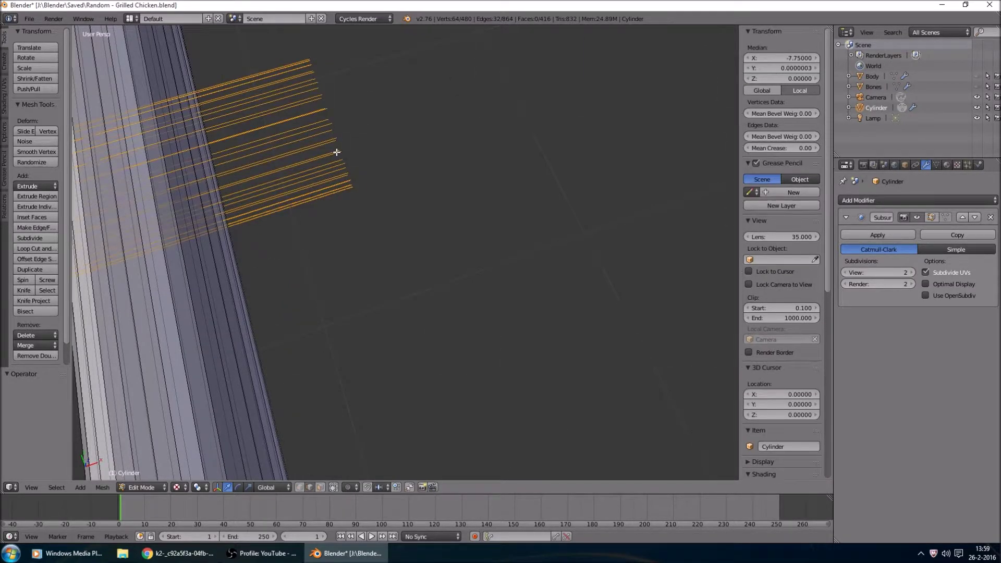
pyautogui.scroll(-5, 364, 174)
pyautogui.press('x')
pyautogui.click(313, 269)
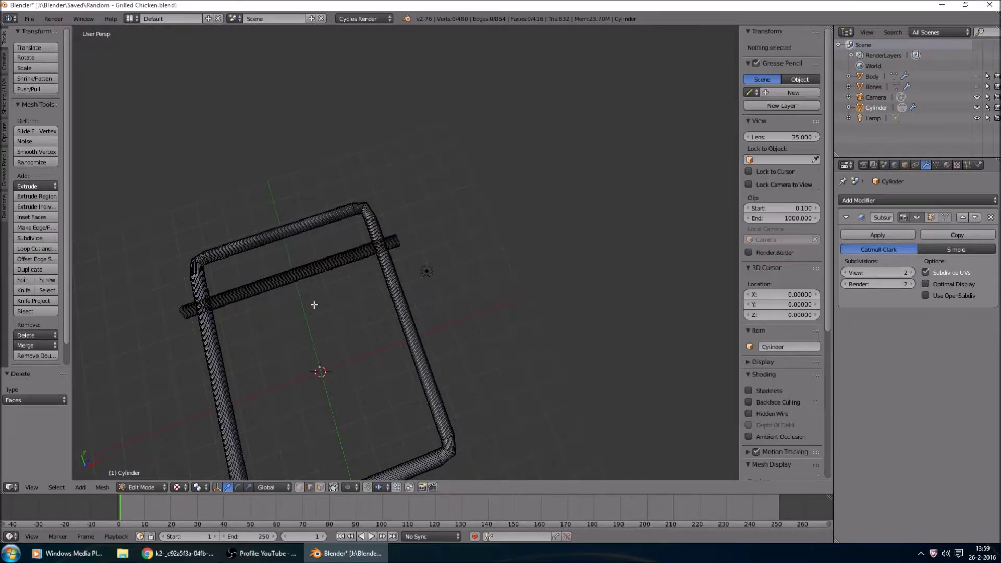
pyautogui.hotkey('ctrl', 'z')
pyautogui.press('x')
pyautogui.click(278, 297)
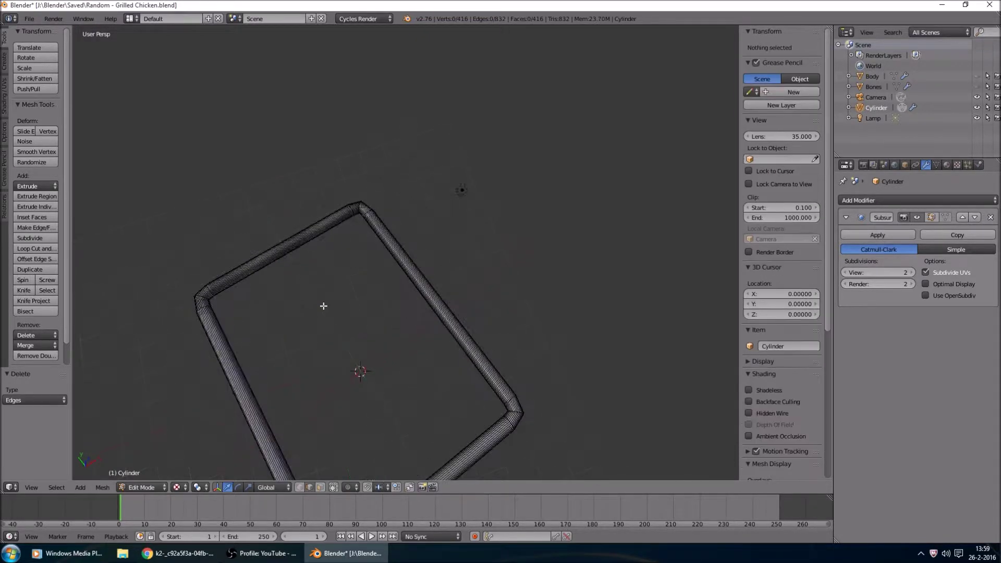
# Dissolve the edge loop around the middle of the frame's short side at the object origin.
pyautogui.moveTo(323, 306); pyautogui.dragTo(323, 418, button='middle')
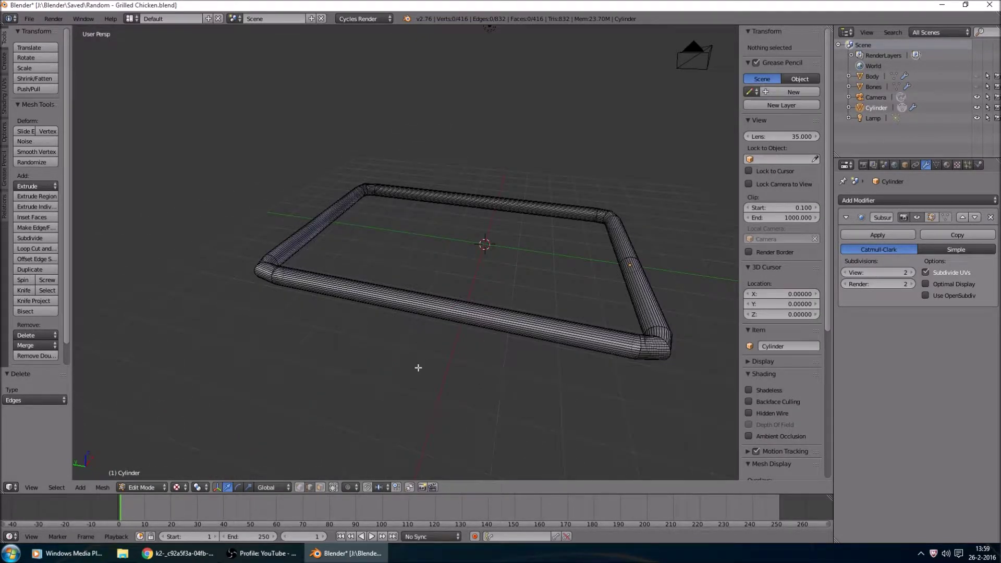
pyautogui.press('c')
pyautogui.moveTo(431, 316); pyautogui.dragTo(452, 330)
pyautogui.hotkey('ctrl', 'l')
pyautogui.press('a')
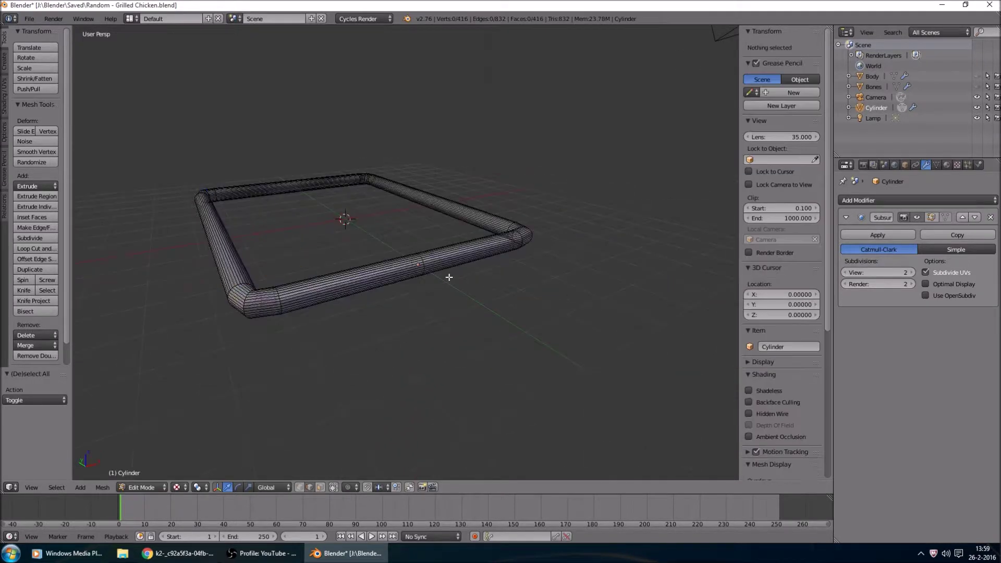
pyautogui.scroll(4, 449, 275)
pyautogui.keyDown('alt'); pyautogui.rightClick(469, 288); pyautogui.keyUp('alt')
pyautogui.press('x')
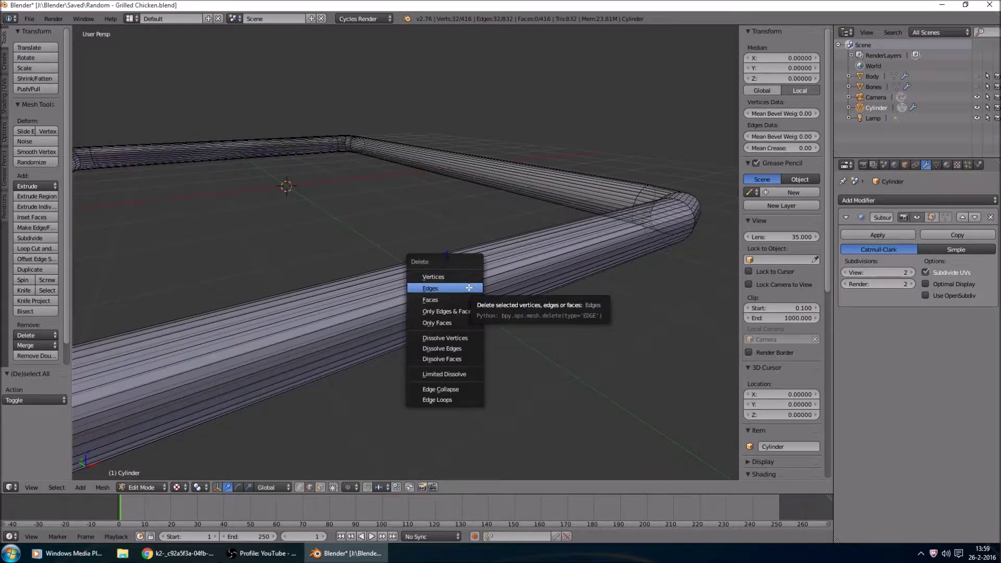
pyautogui.click(466, 349)
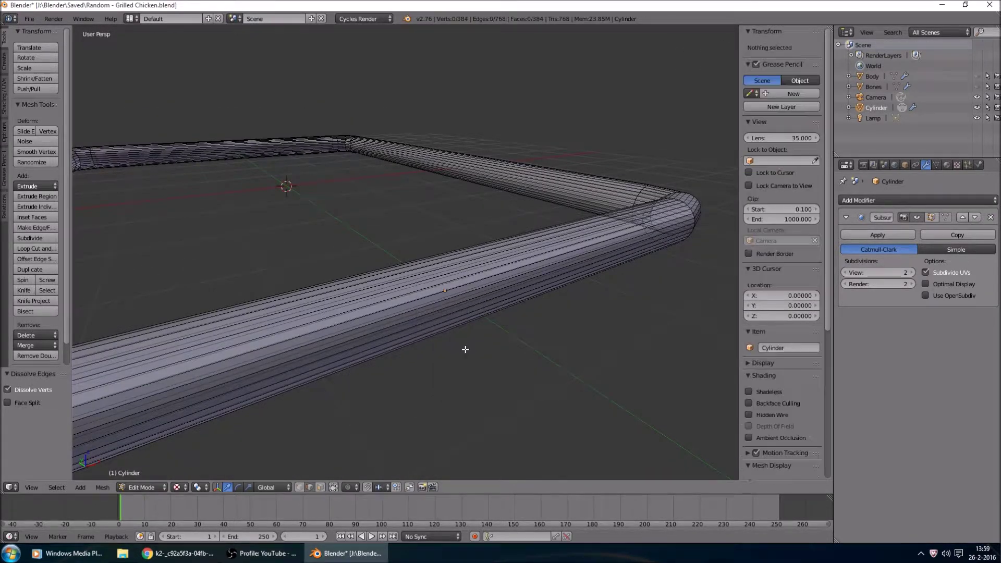
# Check the smoothed pipe frame in Object Mode and return to Edit Mode with nothing selected.
pyautogui.scroll(-3, 384, 344)
pyautogui.moveTo(384, 349); pyautogui.dragTo(401, 368, button='middle')
pyautogui.rightClick(671, 313)
pyautogui.press('a')
pyautogui.press('a')
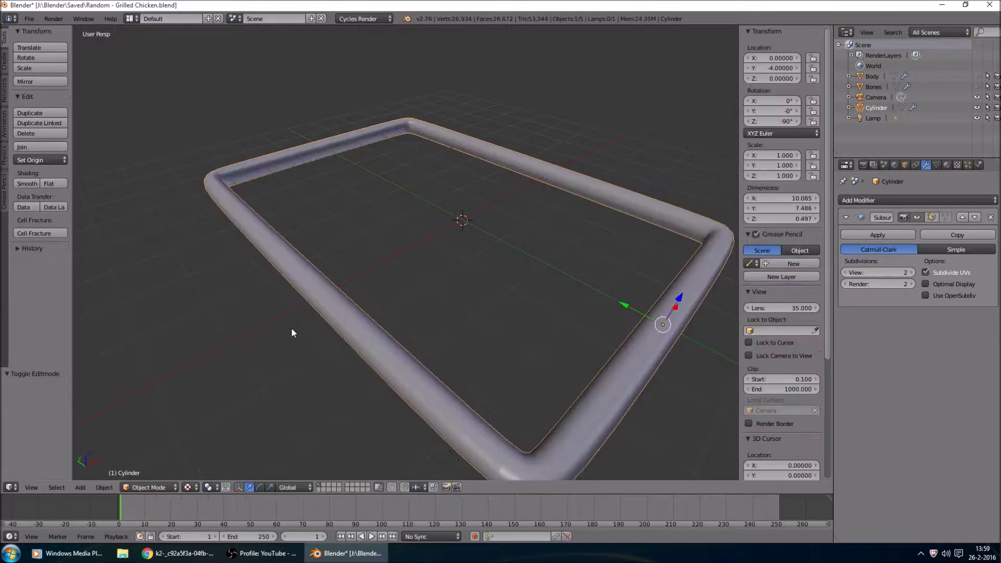
pyautogui.press('a')
pyautogui.moveTo(490, 314); pyautogui.dragTo(393, 298, button='middle')
# Select the whole frame mesh, remove its doubles and recalculate its normals.
pyautogui.click(38, 104)
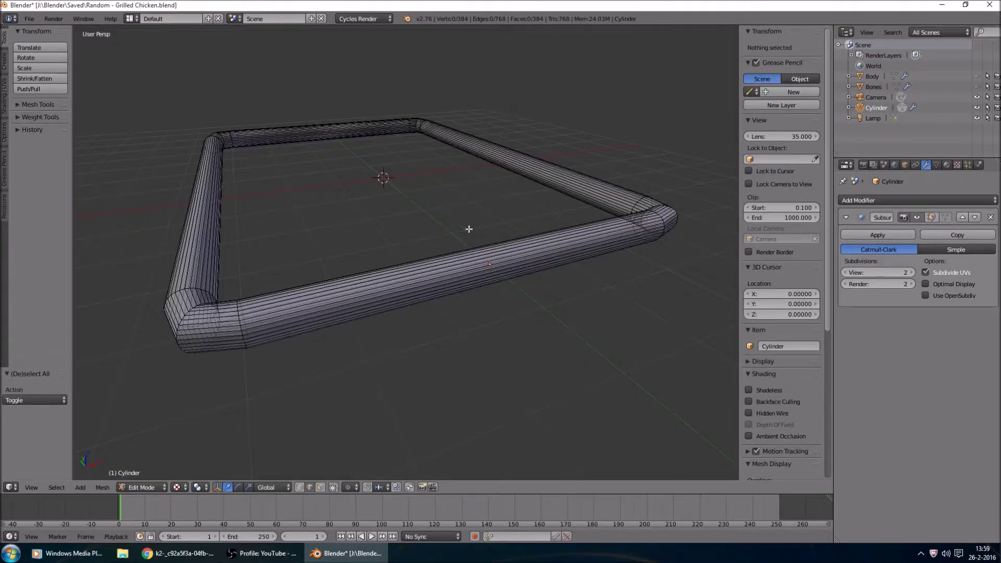
pyautogui.press('a')
pyautogui.click(34, 104)
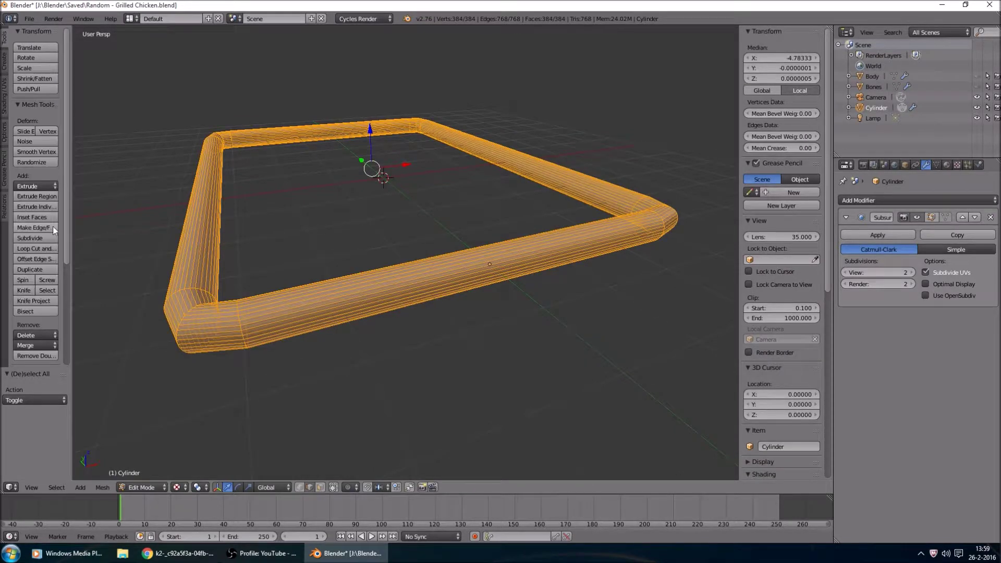
pyautogui.moveTo(71, 206); pyautogui.dragTo(101, 208)
pyautogui.scroll(-6, 52, 284)
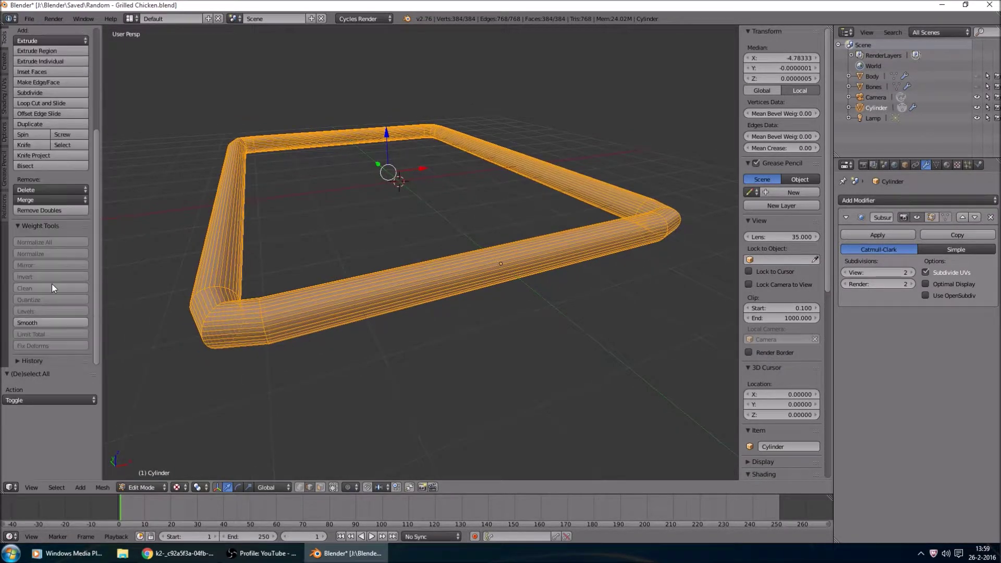
pyautogui.click(49, 212)
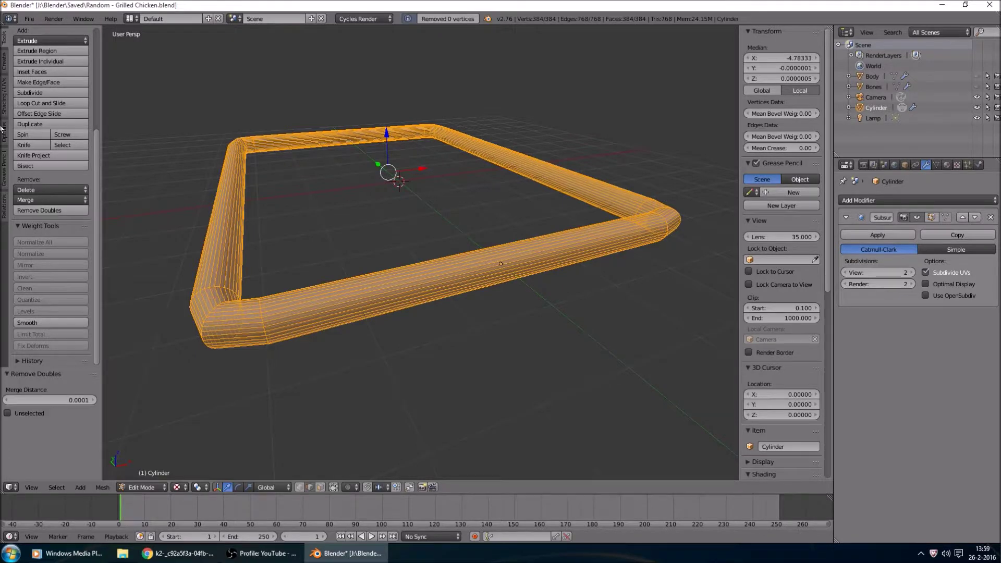
pyautogui.click(4, 97)
pyautogui.click(39, 121)
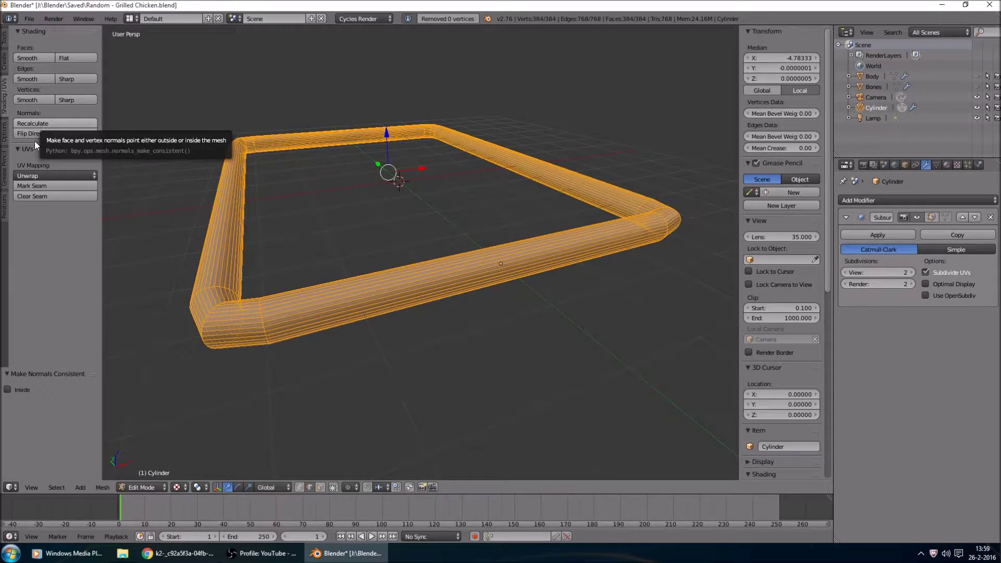
# Try a viewport subdivision level of 3 on the frame in Object Mode, and set it back to 2.
pyautogui.press('Tab')
pyautogui.moveTo(347, 263)
pyautogui.mouseDown(button='middle')
pyautogui.moveTo(317, 276)
pyautogui.moveTo(338, 275)
pyautogui.mouseUp(button='middle')
pyautogui.click(911, 272)
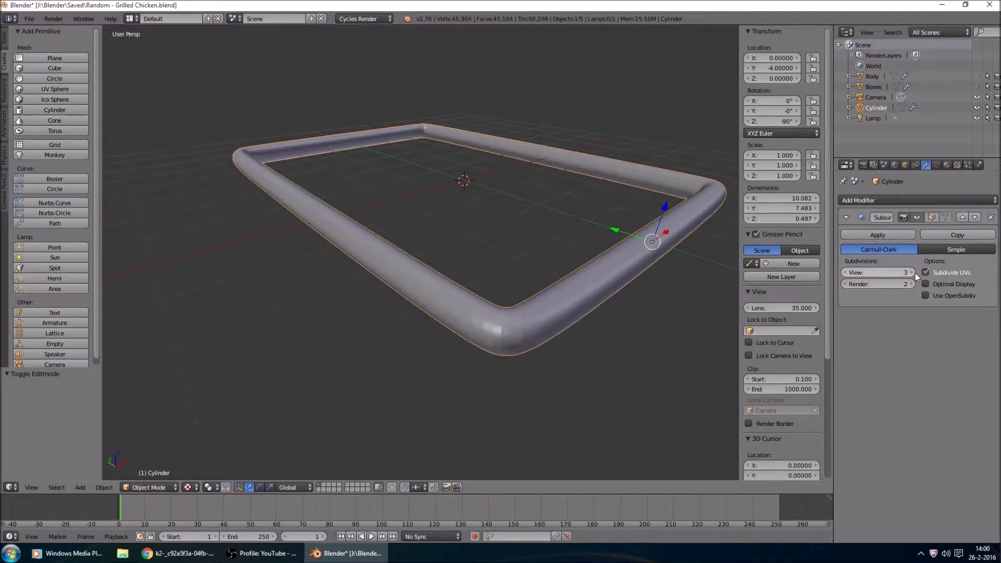
pyautogui.moveTo(915, 273)
pyautogui.mouseDown()
pyautogui.moveTo(841, 274)
pyautogui.moveTo(914, 273)
pyautogui.moveTo(886, 273)
pyautogui.mouseUp()
pyautogui.moveTo(598, 278); pyautogui.dragTo(605, 271, button='middle')
# Add a 32-vertex cylinder inside the frame mesh and rotate it 90° about X and 90° about Z.
pyautogui.press('Tab')
pyautogui.press('a')
pyautogui.moveTo(467, 283); pyautogui.dragTo(543, 268, button='middle')
pyautogui.hotkey('shift', 'a')
pyautogui.click(544, 315)
pyautogui.press('r')
pyautogui.write('x')
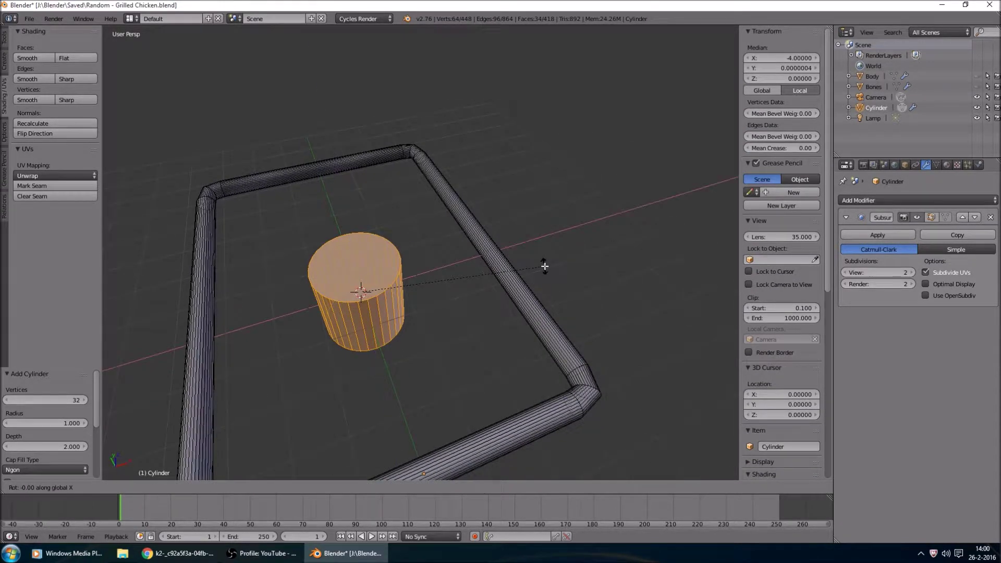
pyautogui.write('90')
pyautogui.press('Return')
pyautogui.write('rz90')
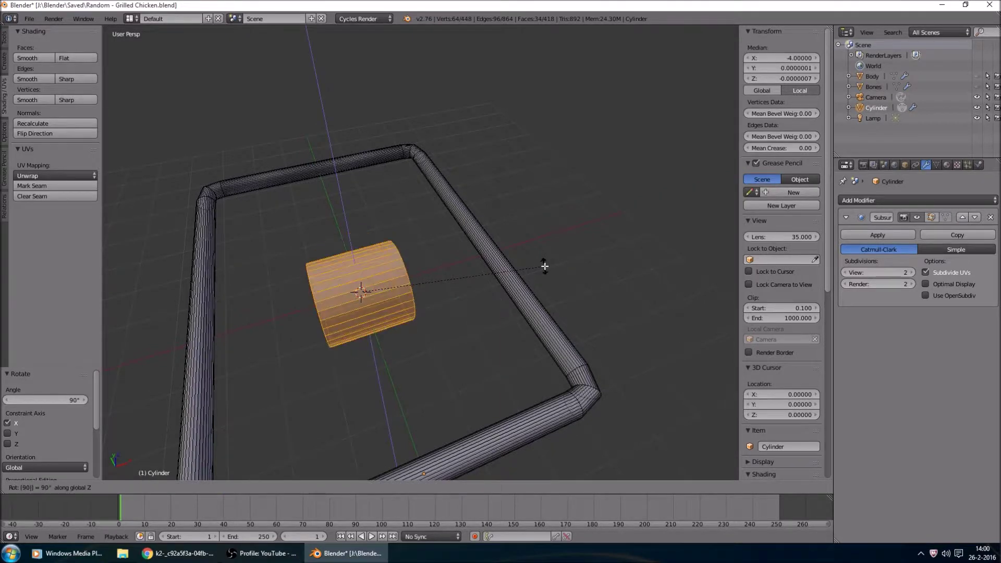
pyautogui.press('Return')
# Select the cylinder's two end faces in face select mode and scale them apart along X past the frame's sides.
pyautogui.moveTo(543, 266); pyautogui.dragTo(358, 261, button='middle')
pyautogui.press('Tab')
pyautogui.rightClick(342, 283)
pyautogui.click(320, 487)
pyautogui.rightClick(348, 290)
pyautogui.moveTo(396, 292); pyautogui.dragTo(579, 226, button='middle')
pyautogui.keyDown('shift'); pyautogui.rightClick(469, 229); pyautogui.keyUp('shift')
pyautogui.write('sx2')
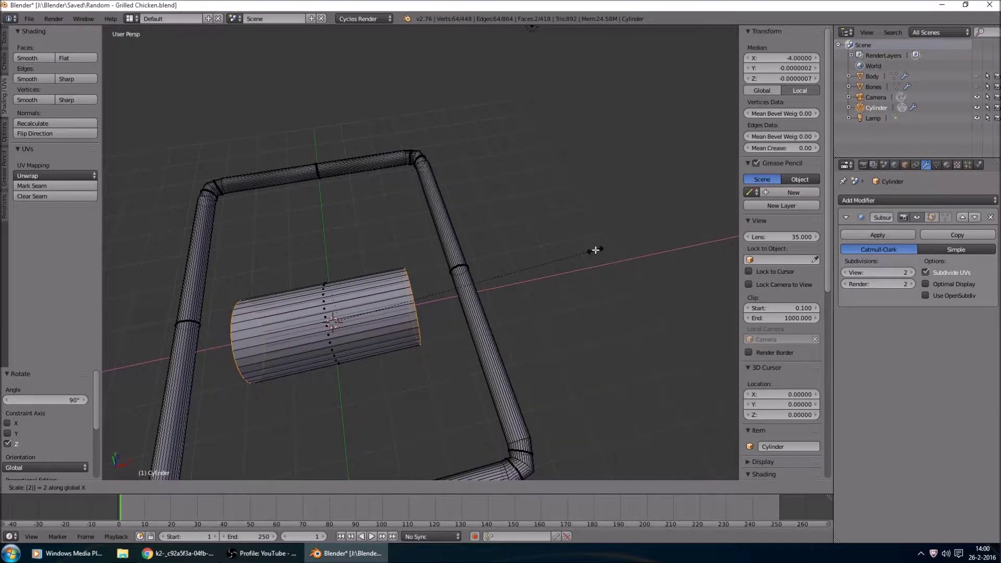
pyautogui.press('Return')
# Select the whole linked cylinder and thin it by scaling it uniformly by 0.5.
pyautogui.press('a')
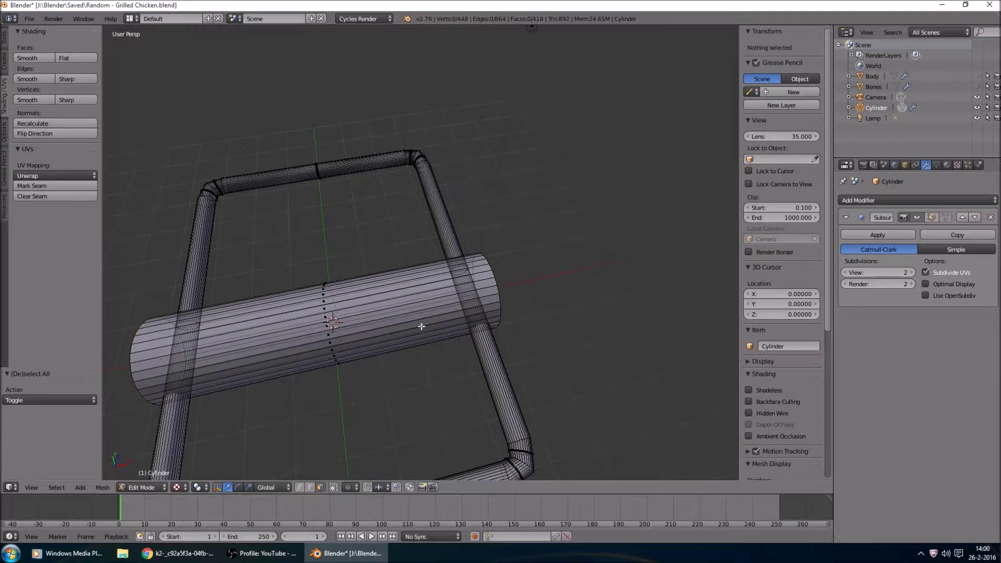
pyautogui.write('l')
pyautogui.write('s.5')
pyautogui.press('Return')
pyautogui.moveTo(398, 384); pyautogui.dragTo(436, 340, button='middle')
pyautogui.write('s.')
pyautogui.press('Escape')
# Lengthen the thin cylinder by scaling its two end faces by 4 along the X axis.
pyautogui.moveTo(586, 126); pyautogui.dragTo(491, 275, button='middle')
pyautogui.press('s')
pyautogui.press('x')
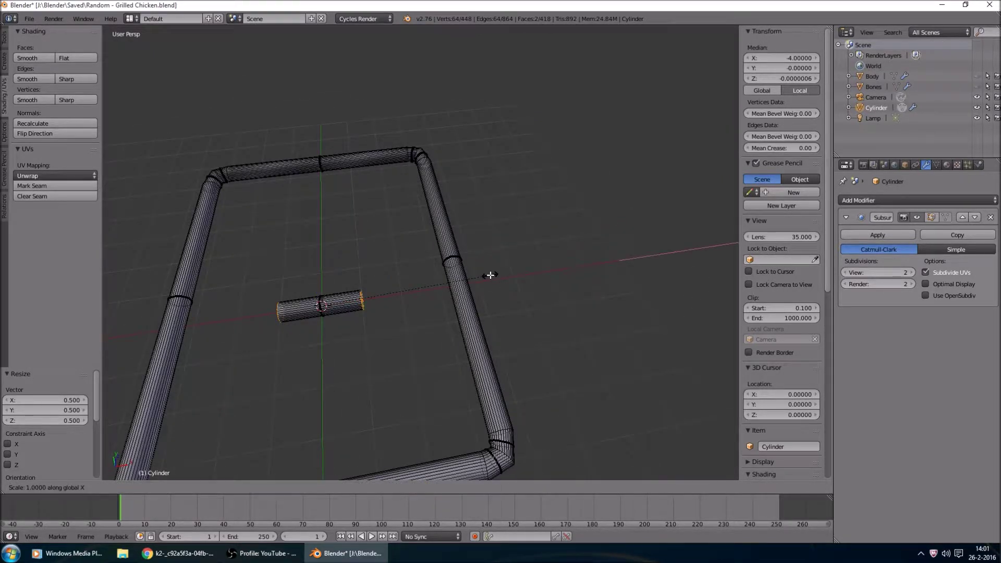
pyautogui.write('4')
pyautogui.press('Return')
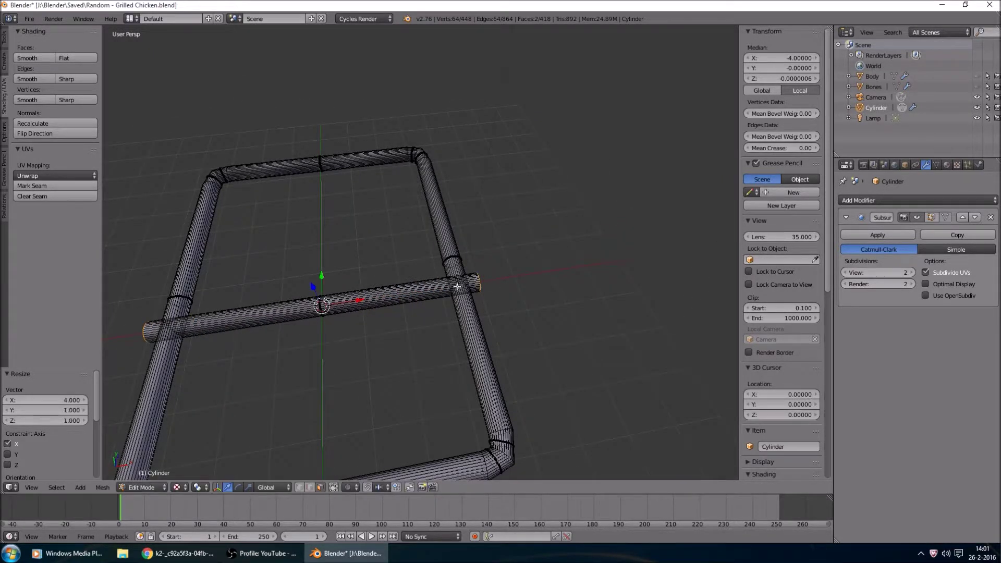
# Select the whole linked cross bar and move it 4 along the Y axis.
pyautogui.press('l')
pyautogui.moveTo(326, 300); pyautogui.dragTo(480, 253, button='middle')
pyautogui.write('g')
pyautogui.write('y4')
pyautogui.press('Return')
# Duplicate the cross bar three times, offsetting each copy a further -2 along the Y axis.
pyautogui.hotkey('shift', 'd')
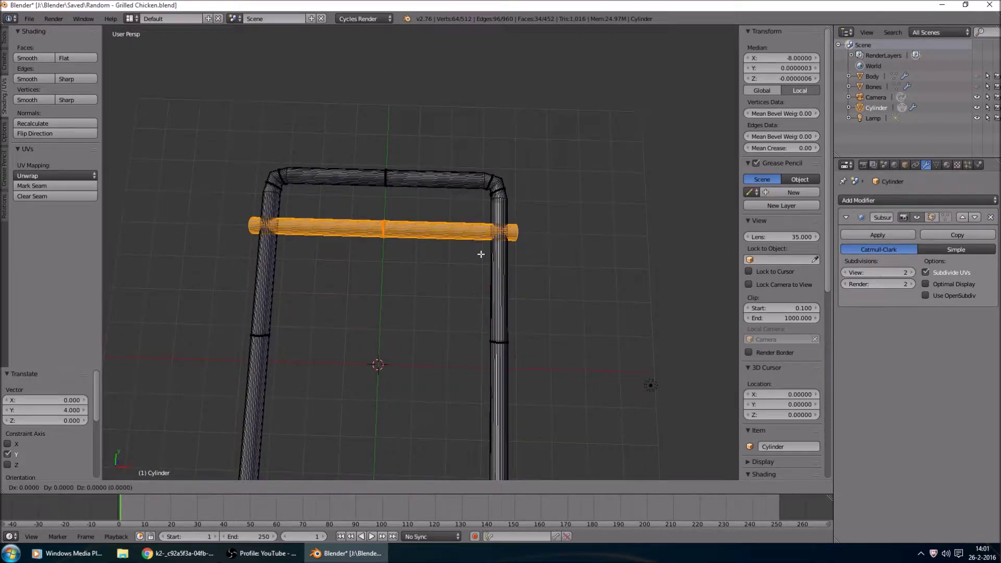
pyautogui.write('y-2')
pyautogui.press('Return')
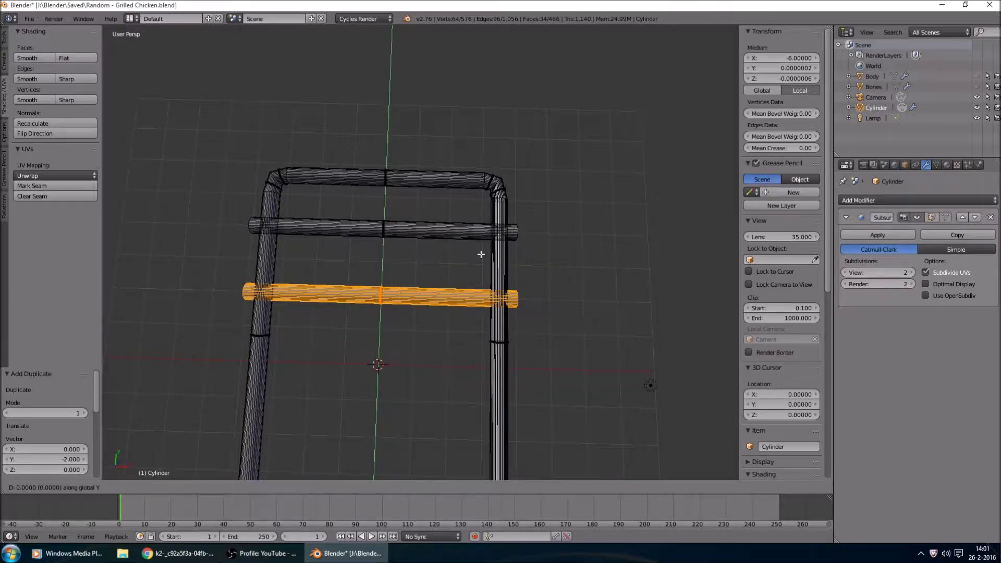
pyautogui.hotkey('shift', 'r')
pyautogui.hotkey('shift', 'r')
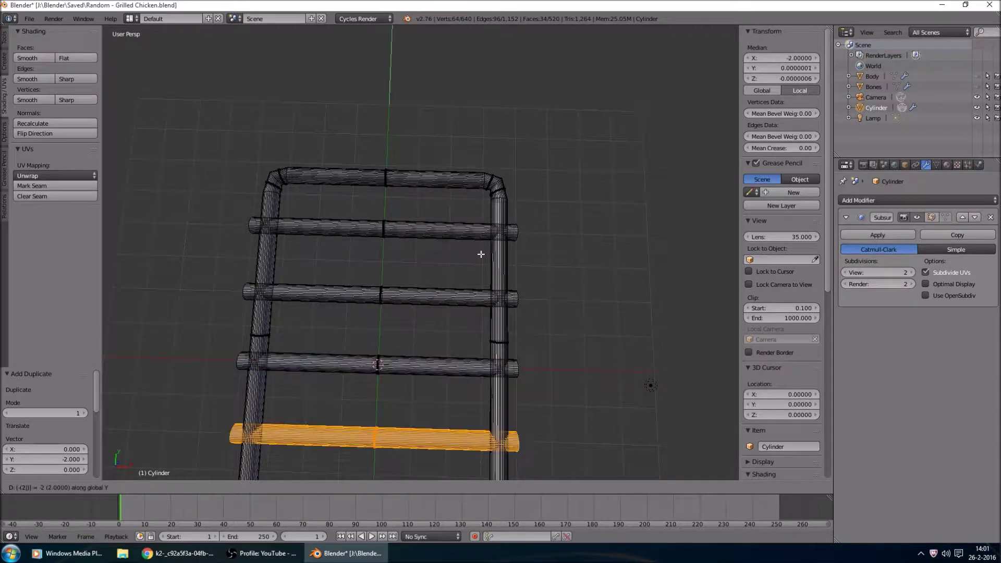
# Select all four linked cross bars and set their edges' mean crease to 0.9.
pyautogui.moveTo(480, 254); pyautogui.dragTo(585, 217, button='middle')
pyautogui.press('Tab')
pyautogui.press('Tab')
pyautogui.moveTo(499, 267); pyautogui.dragTo(537, 230, button='middle')
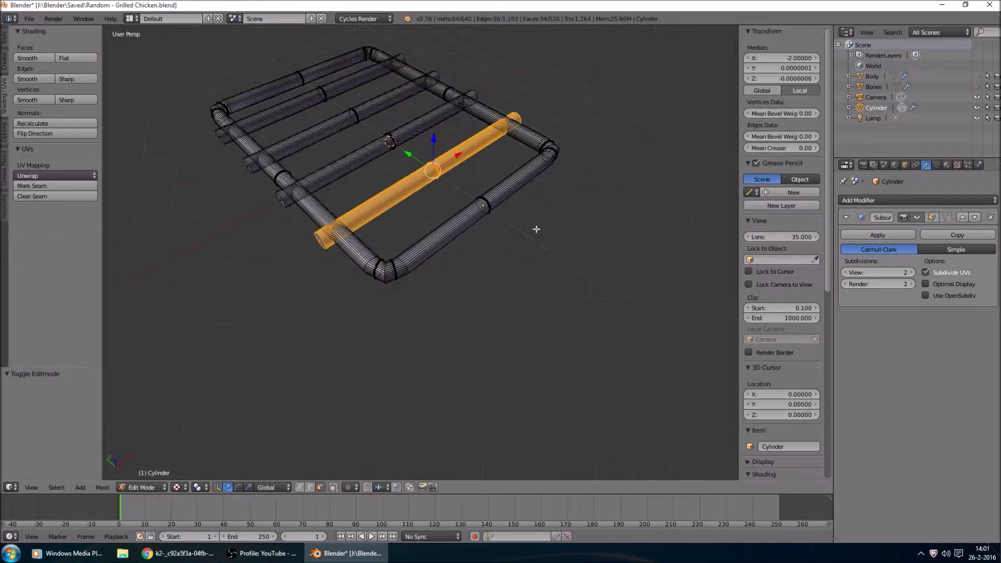
pyautogui.press('l')
pyautogui.press('l')
pyautogui.press('l')
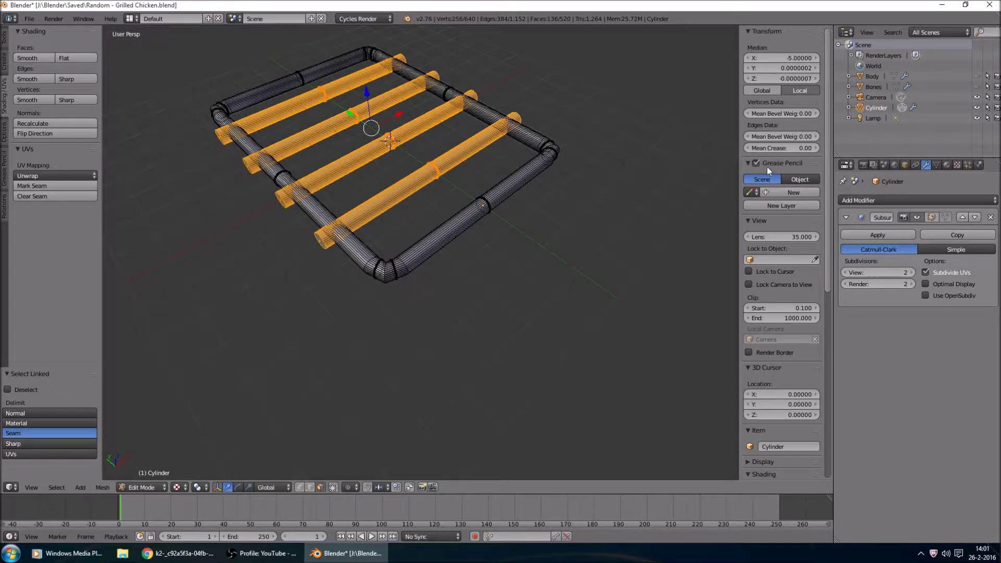
pyautogui.write('0.9')
pyautogui.press('Return')
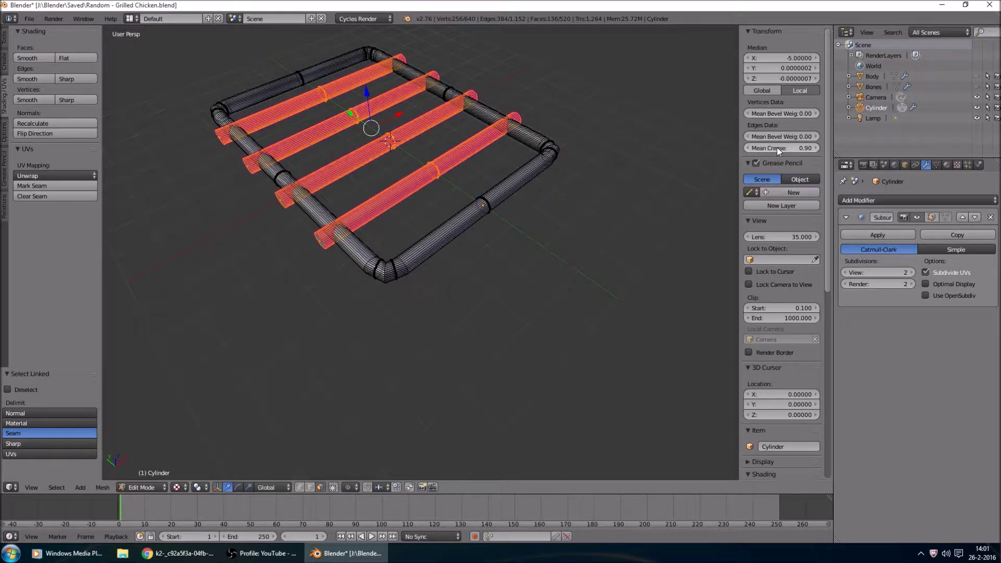
# Raise the four cross bars' mean edge crease to 1 and check their smoothed shape.
pyautogui.press('Tab')
pyautogui.moveTo(459, 260); pyautogui.dragTo(497, 247, button='middle')
pyautogui.press('Tab')
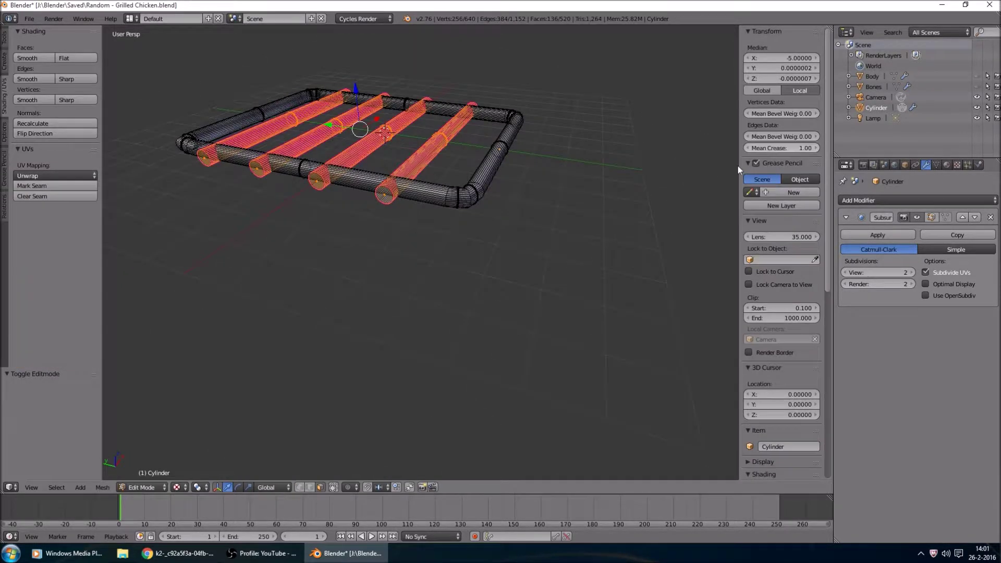
pyautogui.press('Tab')
pyautogui.moveTo(627, 174); pyautogui.dragTo(439, 225, button='middle')
pyautogui.scroll(4, 439, 225)
pyautogui.press('Tab')
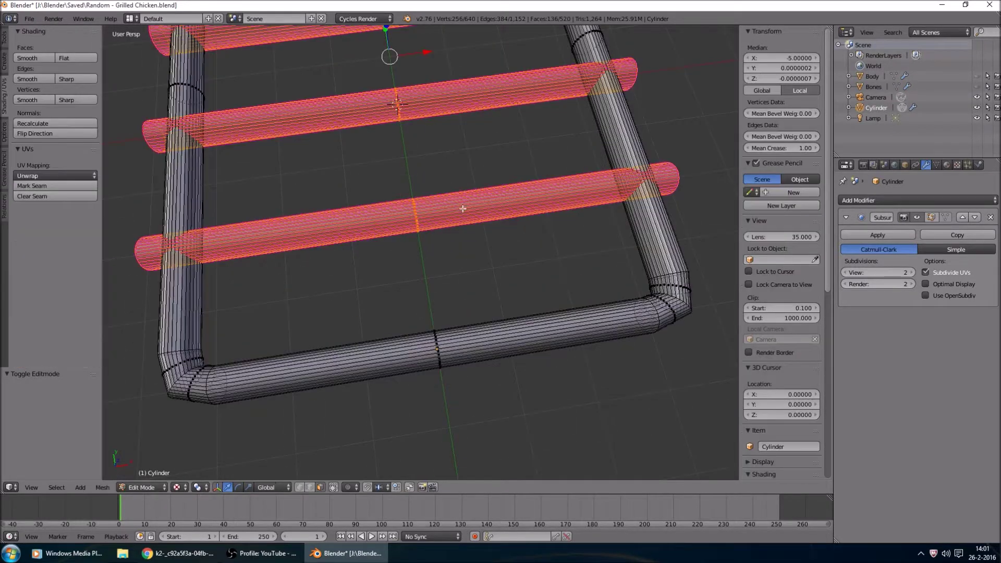
# Reduce the selection to the cross bars' end faces by circle-deselecting their middle sections.
pyautogui.scroll(-5, 462, 208)
pyautogui.press('c')
pyautogui.moveTo(431, 258)
pyautogui.mouseDown(button='middle')
pyautogui.moveTo(429, 267)
pyautogui.moveTo(408, 92)
pyautogui.mouseUp(button='middle')
pyautogui.press('Escape')
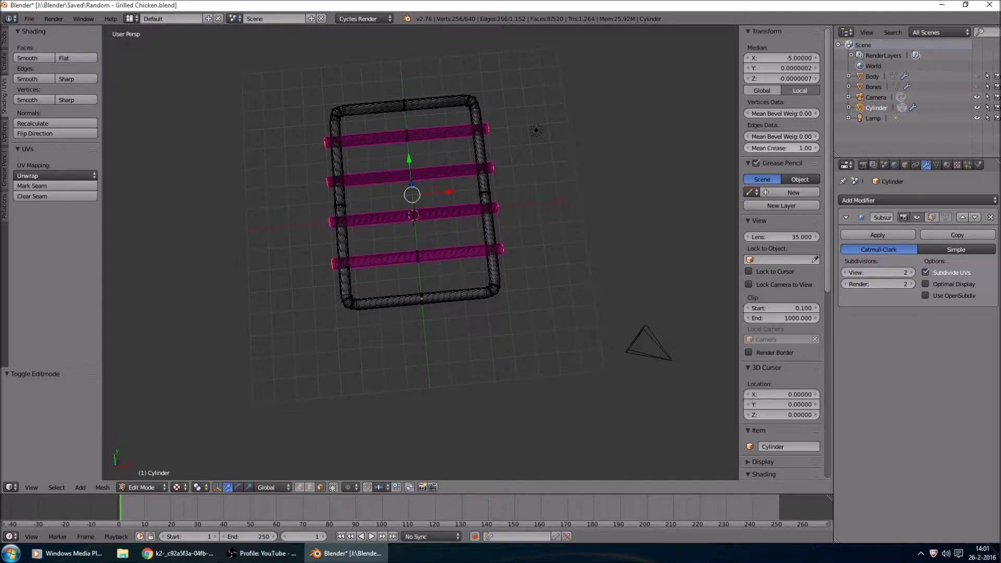
# Reselect all four linked cross bars and reset their edges' mean crease to 0.
pyautogui.press('a')
pyautogui.press('l')
pyautogui.press('l')
pyautogui.press('l')
pyautogui.press('l')
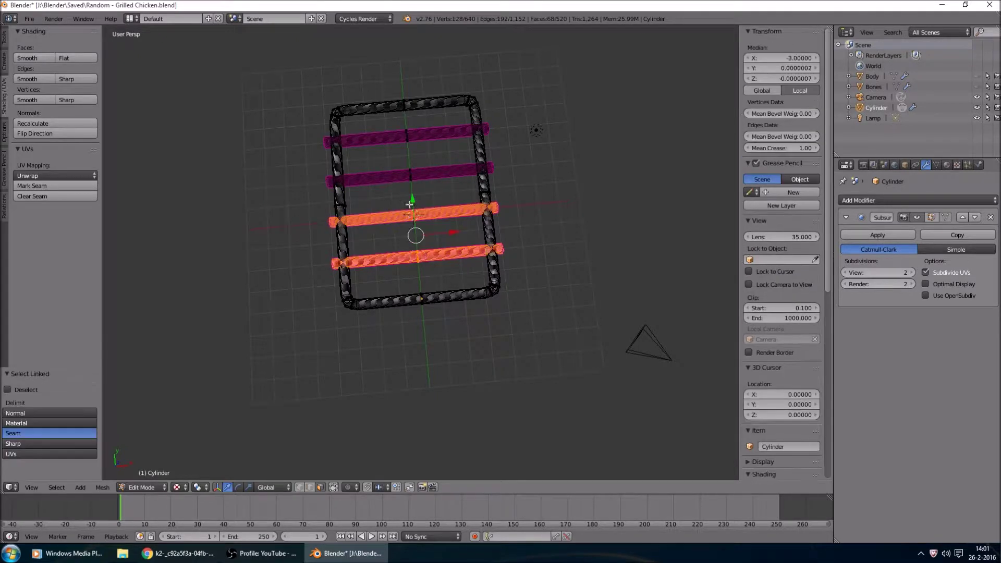
pyautogui.press('c')
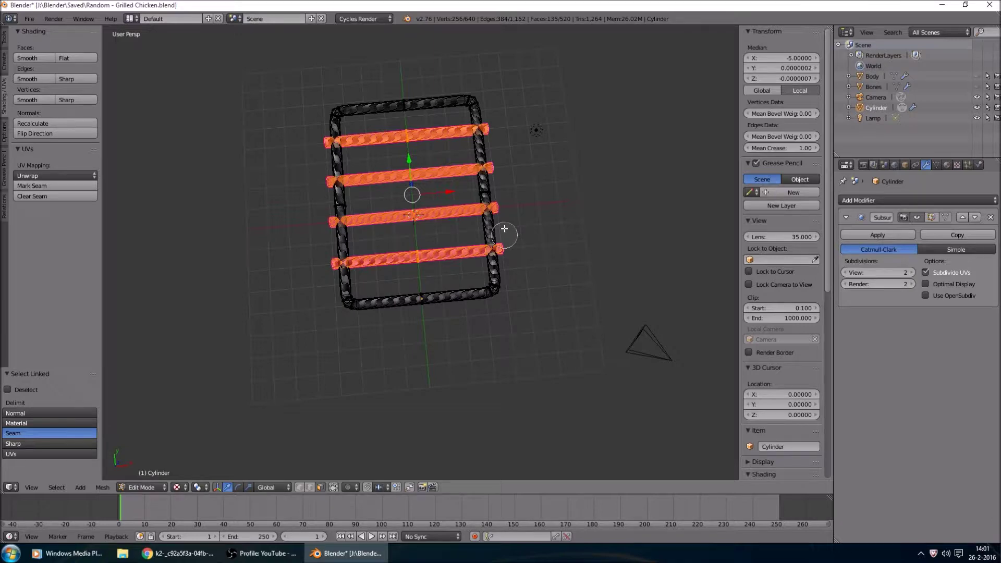
pyautogui.press('Escape')
pyautogui.press('Tab')
pyautogui.moveTo(447, 226); pyautogui.dragTo(402, 246, button='middle')
pyautogui.press('Tab')
pyautogui.press('a')
# Select the end faces of all four cross bars on both sides and set their mean edge crease to 1.
pyautogui.scroll(4, 381, 204)
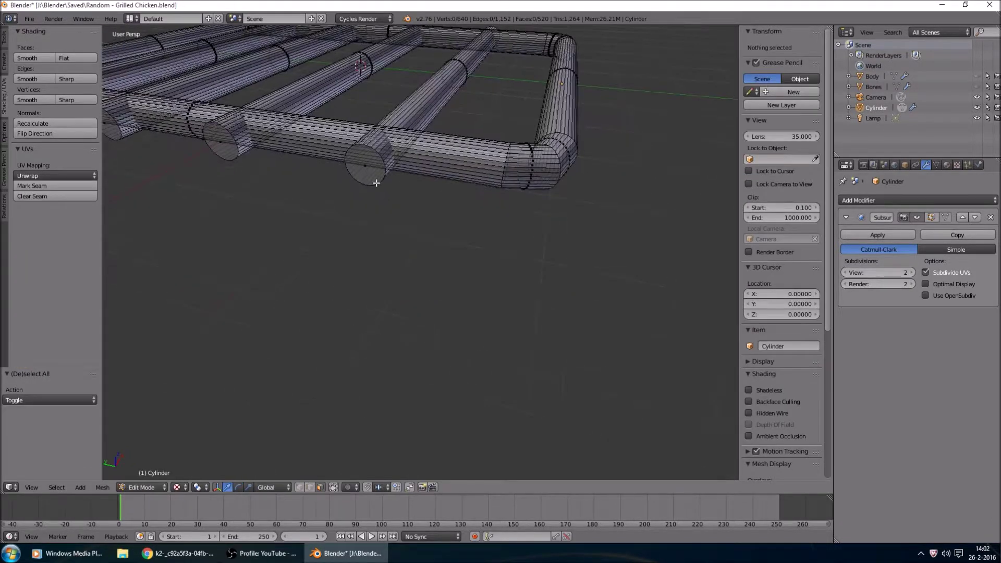
pyautogui.scroll(-5, 610, 286)
pyautogui.scroll(2, 610, 286)
pyautogui.keyDown('shift'); pyautogui.rightClick(650, 248); pyautogui.keyUp('shift')
pyautogui.keyDown('shift'); pyautogui.rightClick(474, 215); pyautogui.keyUp('shift')
pyautogui.keyDown('shift'); pyautogui.rightClick(333, 189); pyautogui.keyUp('shift')
pyautogui.keyDown('shift'); pyautogui.rightClick(217, 166); pyautogui.keyUp('shift')
pyautogui.moveTo(524, 193); pyautogui.dragTo(365, 323, button='middle')
pyautogui.keyDown('shift'); pyautogui.rightClick(325, 360); pyautogui.keyUp('shift')
pyautogui.keyDown('shift'); pyautogui.rightClick(482, 270); pyautogui.keyUp('shift')
pyautogui.keyDown('shift'); pyautogui.rightClick(589, 211); pyautogui.keyUp('shift')
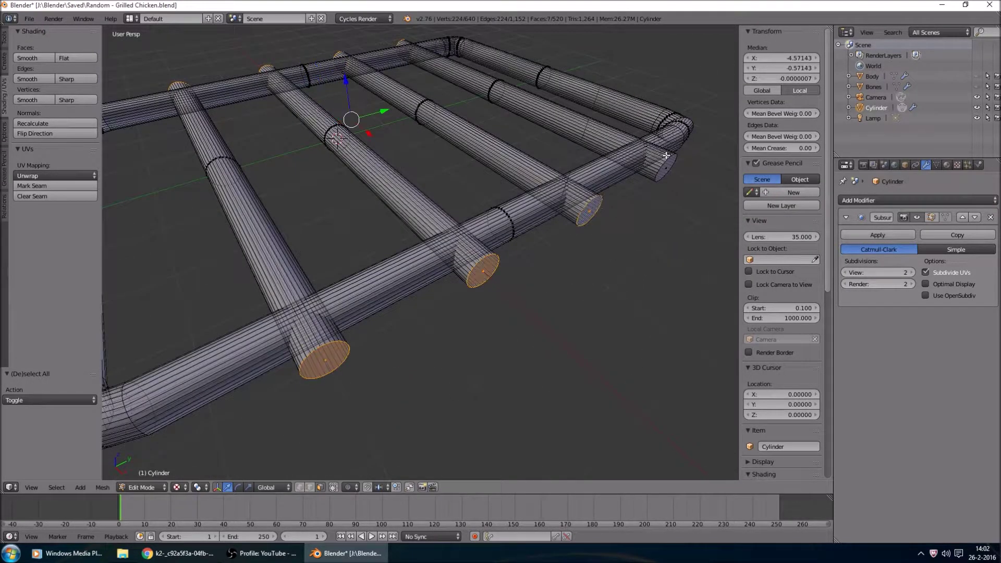
pyautogui.press('Tab')
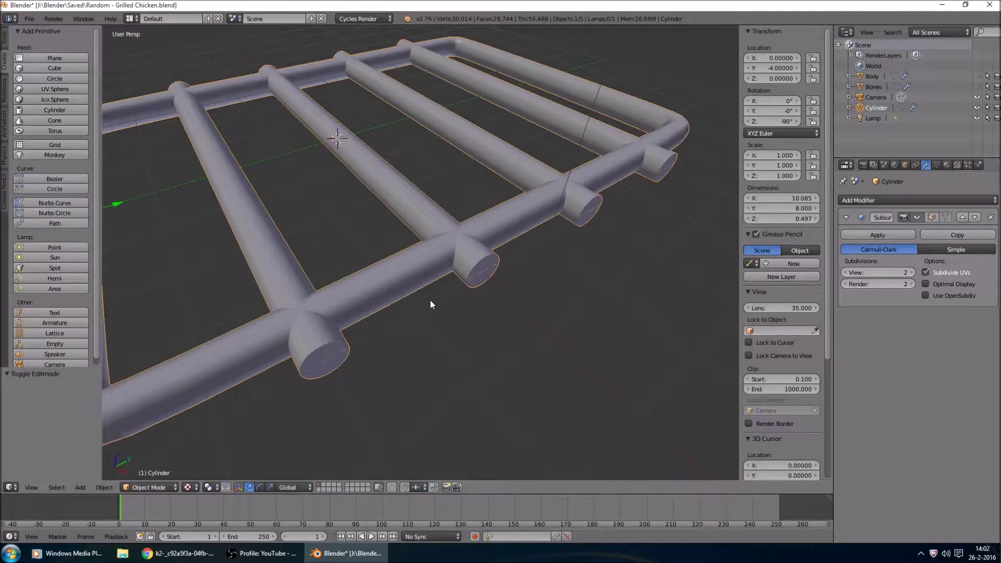
pyautogui.moveTo(430, 299); pyautogui.dragTo(495, 292, button='middle')
pyautogui.scroll(-2, 493, 292)
pyautogui.press('Tab')
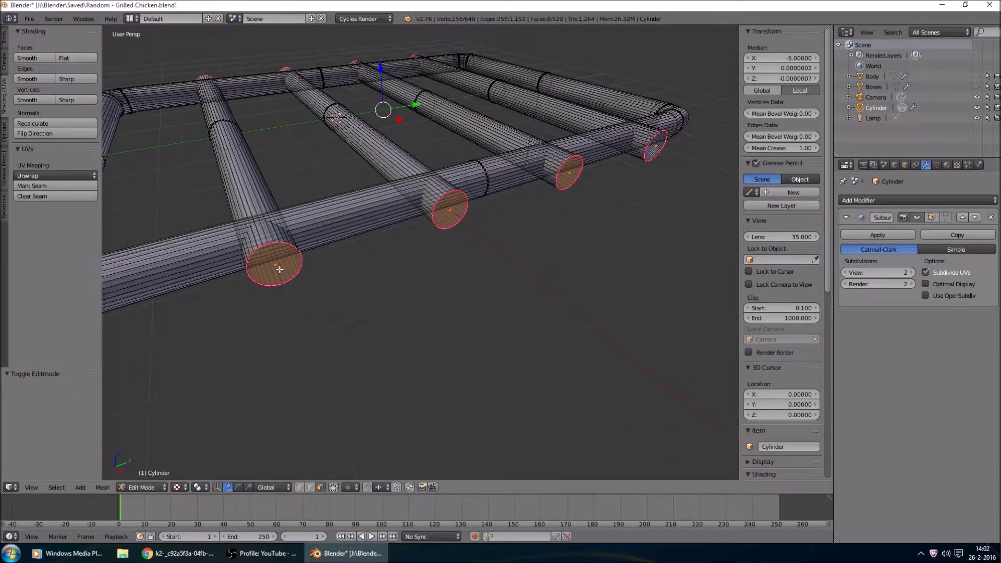
# Try triangulating the cross bars' end faces and undo it.
pyautogui.hotkey('ctrl', 'f')
pyautogui.press('Escape')
pyautogui.press('space')
pyautogui.write('tri')
pyautogui.press('Return')
pyautogui.hotkey('ctrl', 'z')
pyautogui.hotkey('ctrl', 'f')
pyautogui.press('Tab')
# Look at the reference grill photo in Chrome and return to the Blender model.
pyautogui.scroll(3, 376, 327)
pyautogui.hotkey('alt', 'Tab')
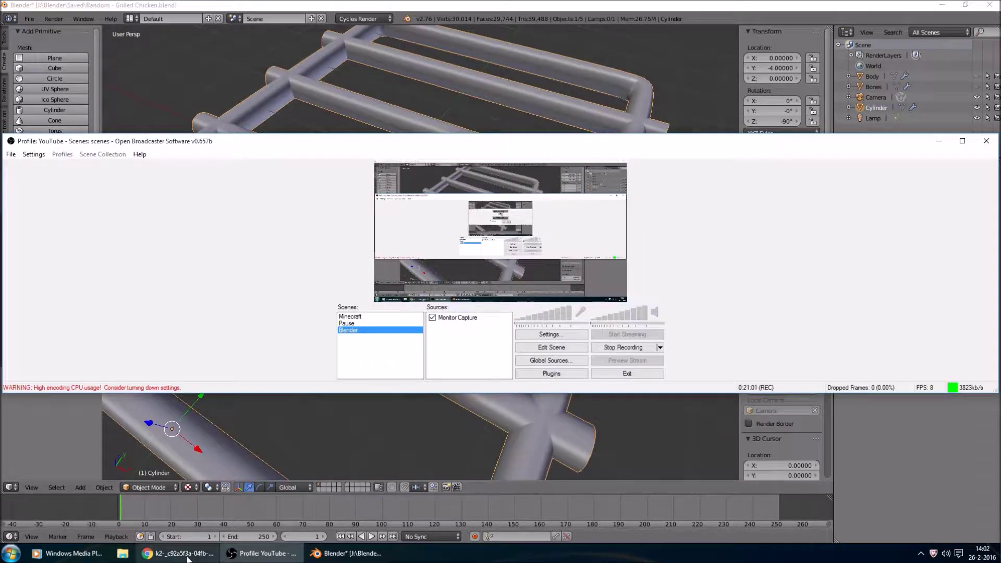
pyautogui.hotkey('alt', 'Tab')
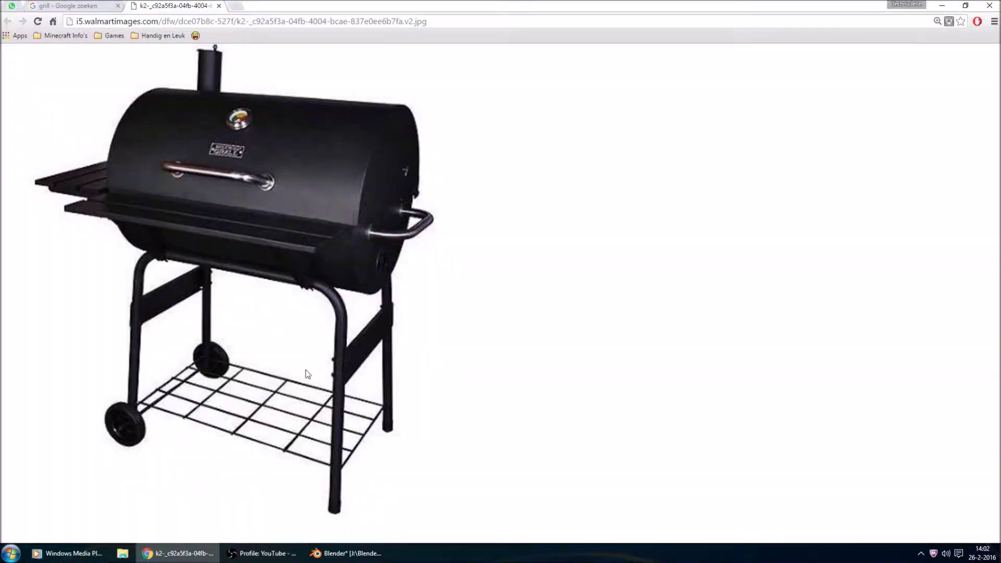
pyautogui.hotkey('alt', 'Tab')
pyautogui.scroll(-3, 480, 334)
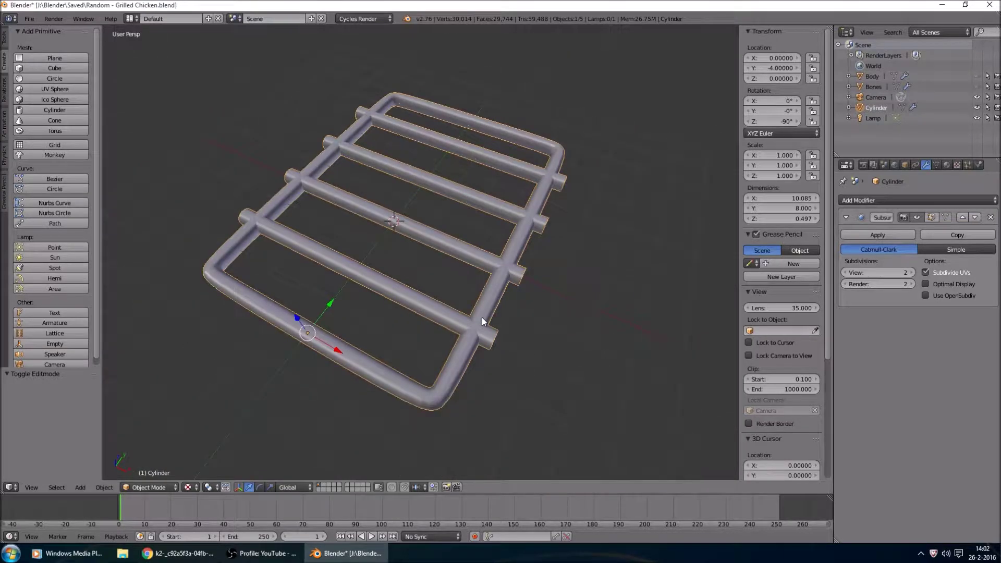
# Create a new material for the grill and name it Black_Metal.
pyautogui.click(945, 165)
pyautogui.click(843, 234)
pyautogui.click(893, 234)
pyautogui.doubleClick(894, 236)
pyautogui.write('Black')
pyautogui.write('_Metal')
pyautogui.press('Return')
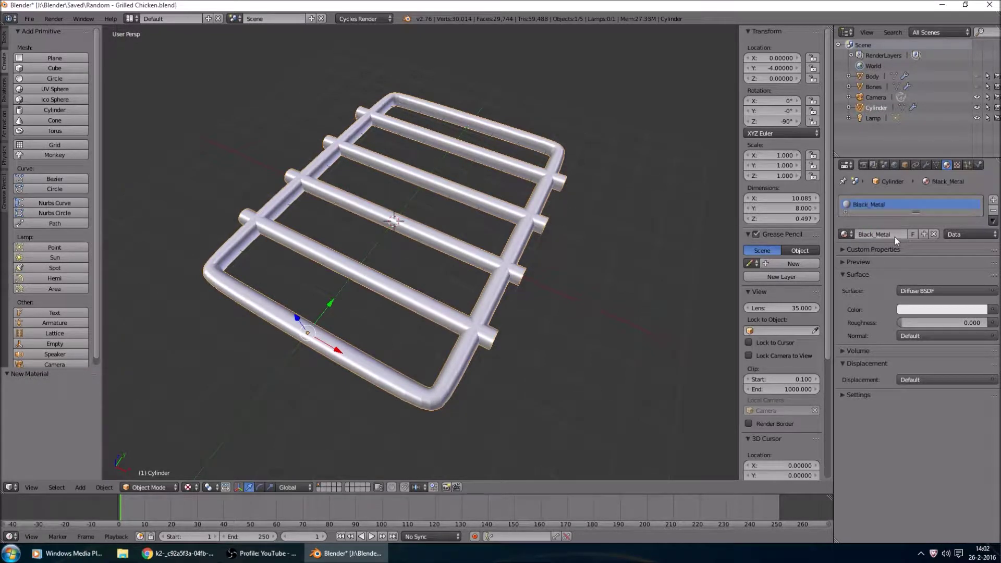
# Set the Black_Metal surface to Glossy BSDF with a dark grey color and roughness 0.200, and set its viewport color to RGB 0.084.
pyautogui.click(845, 234)
pyautogui.click(943, 290)
pyautogui.click(886, 110)
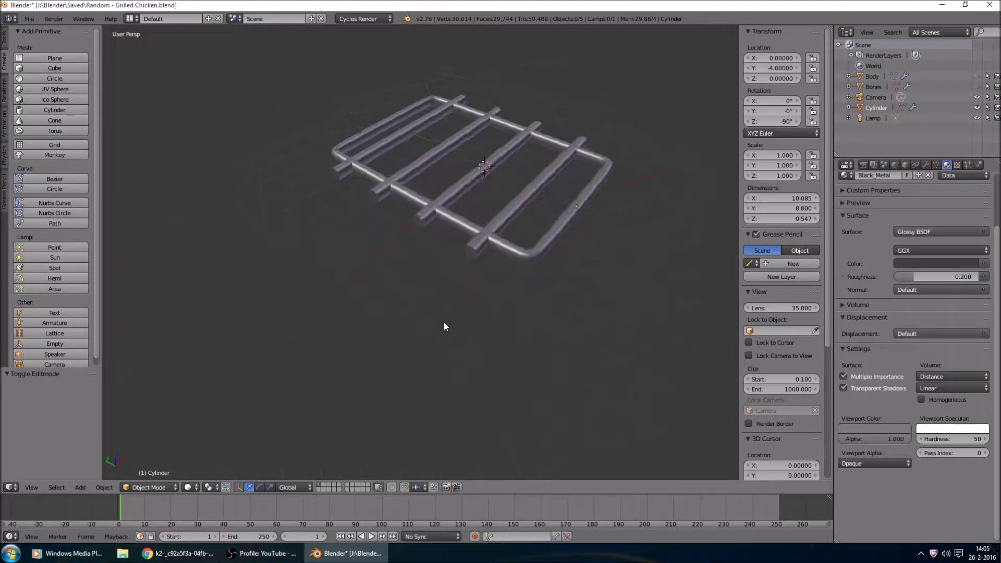
pyautogui.moveTo(445, 321); pyautogui.dragTo(452, 315, button='middle')
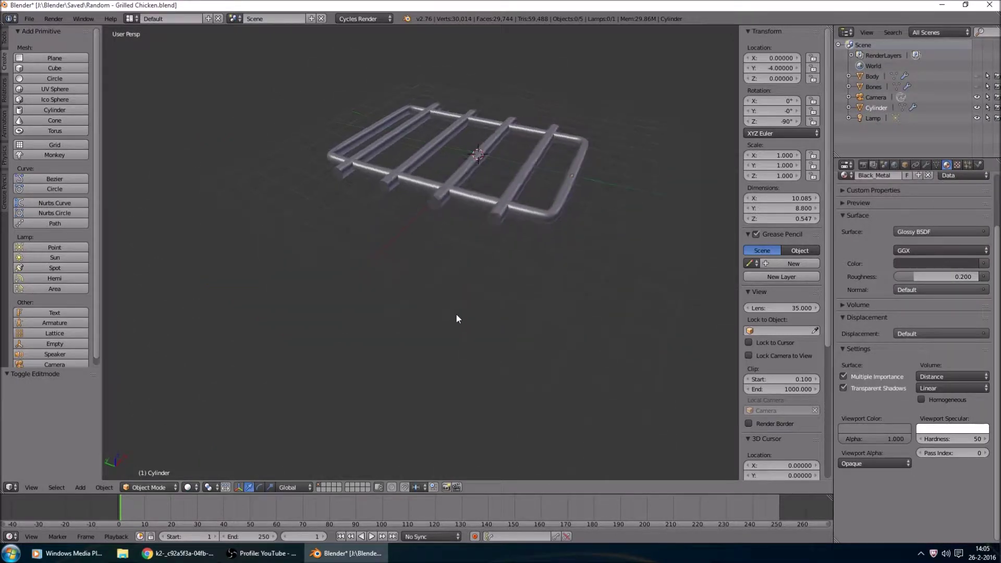
pyautogui.click(938, 263)
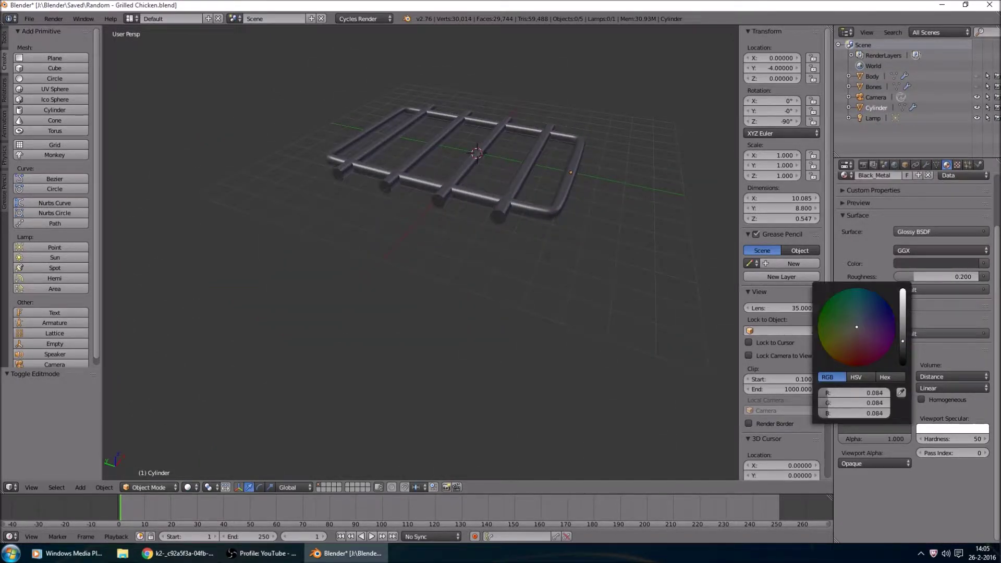
pyautogui.moveTo(600, 228); pyautogui.dragTo(455, 259, button='middle')
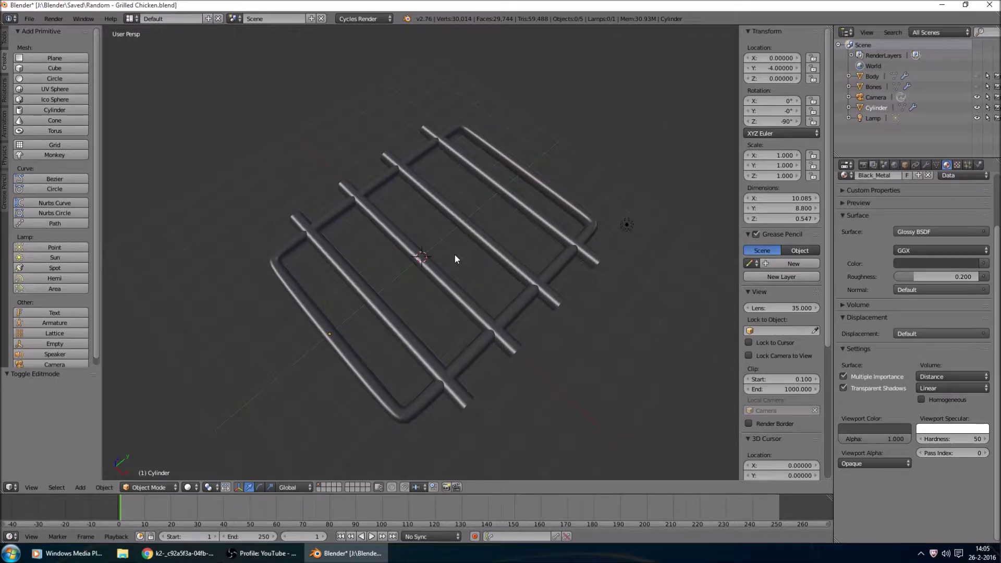
# Try setting the grill's Z rotation to 0° and undo it.
pyautogui.moveTo(455, 254); pyautogui.dragTo(539, 236, button='middle')
pyautogui.rightClick(539, 255)
pyautogui.click(777, 122)
pyautogui.write('0')
pyautogui.press('Return')
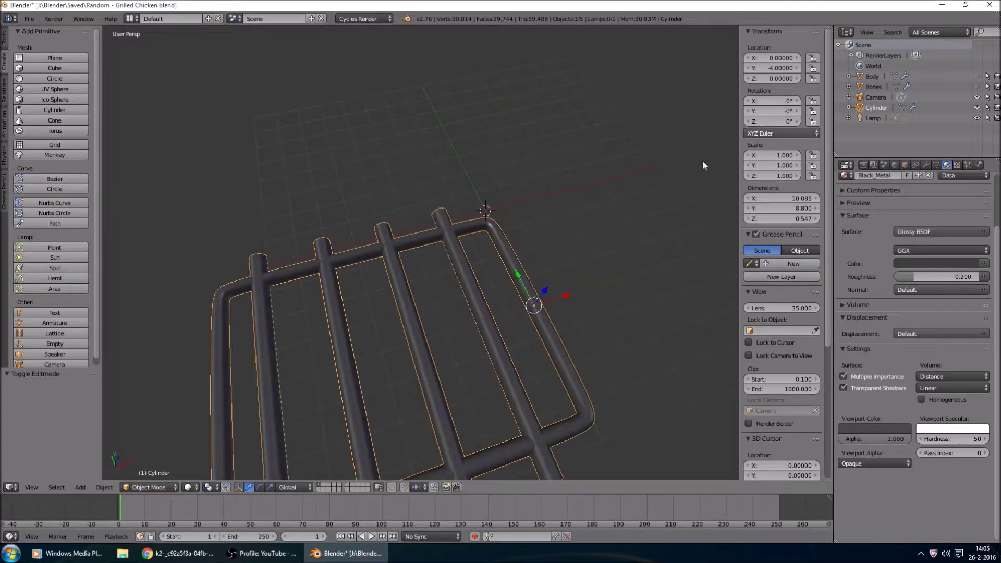
pyautogui.hotkey('ctrl', 'z')
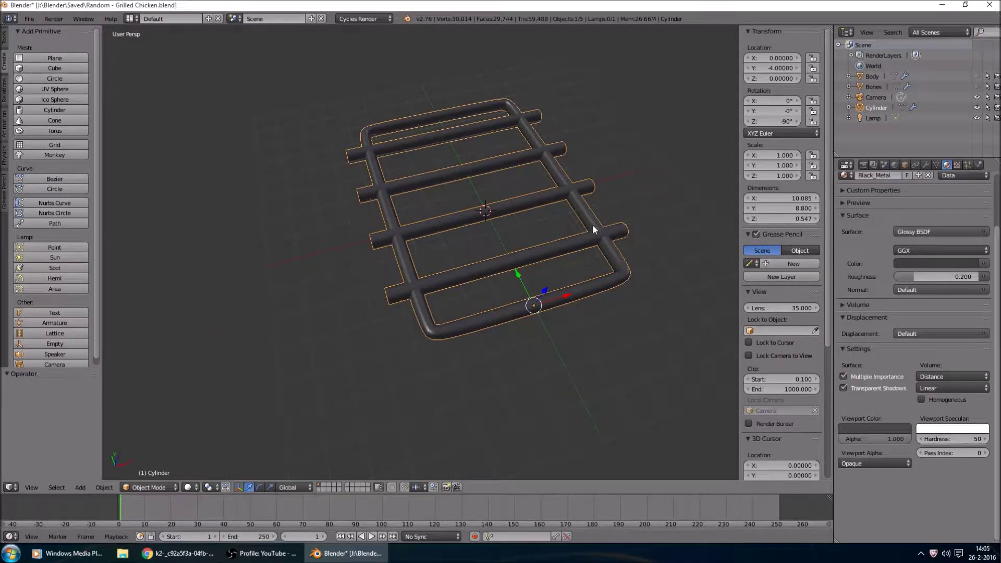
pyautogui.press('Tab')
pyautogui.press('a')
pyautogui.press('a')
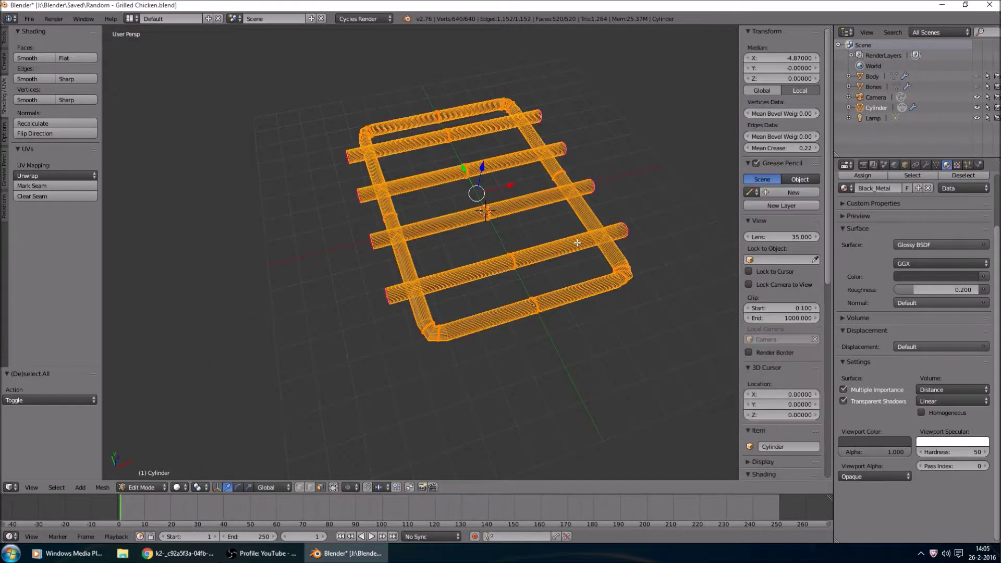
pyautogui.press('a')
pyautogui.press('Tab')
pyautogui.press('Tab')
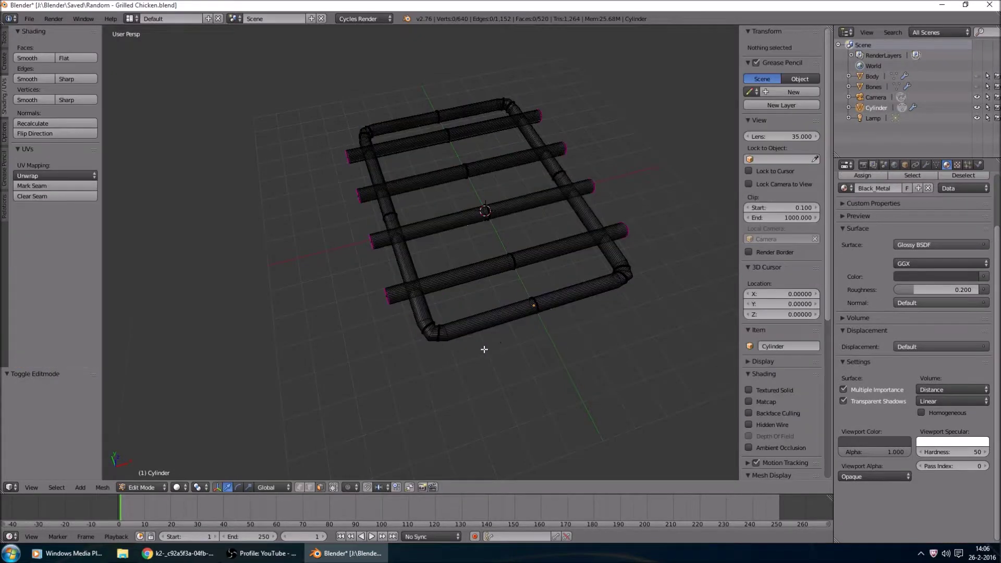
pyautogui.scroll(3, 480, 346)
pyautogui.rightClick(453, 404)
pyautogui.press('a')
pyautogui.scroll(-4, 494, 346)
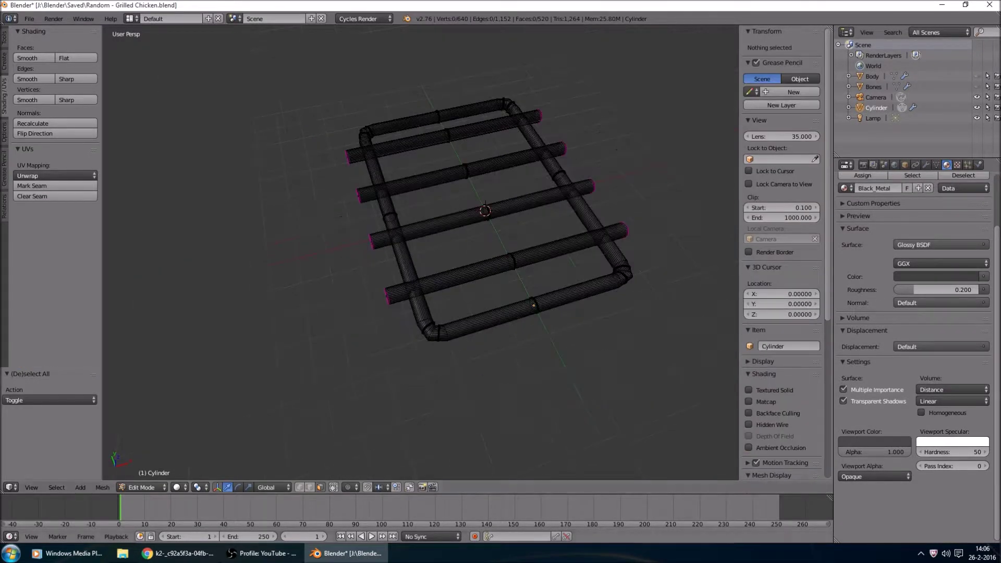
# Check the reference photo, circle-select one short end of the frame with its corner bends, and grow the selection along both side pipes.
pyautogui.click(177, 553)
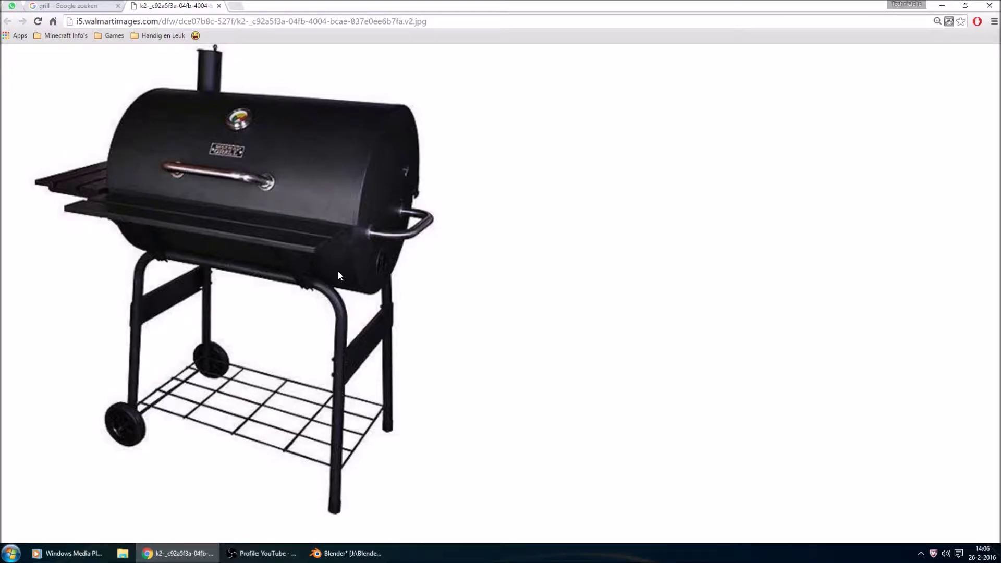
pyautogui.hotkey('alt', 'Tab')
pyautogui.press('c')
pyautogui.click(435, 331)
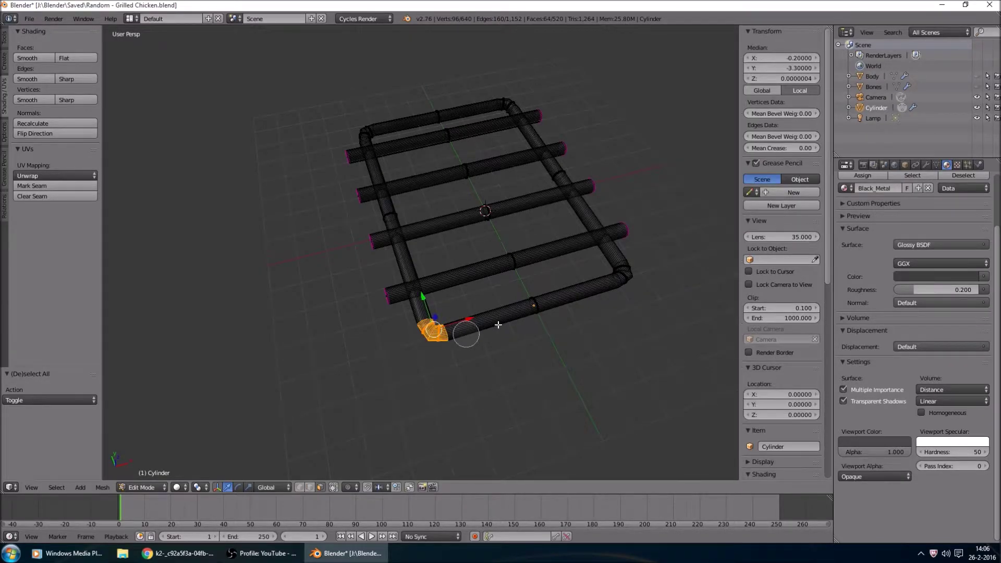
pyautogui.moveTo(499, 325); pyautogui.dragTo(482, 331)
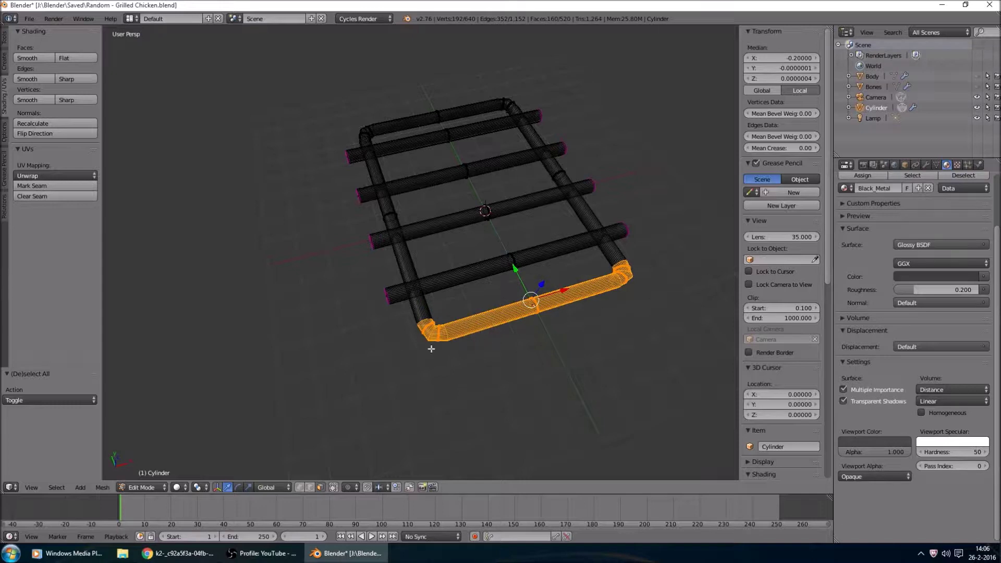
pyautogui.moveTo(431, 346); pyautogui.dragTo(438, 290, button='middle')
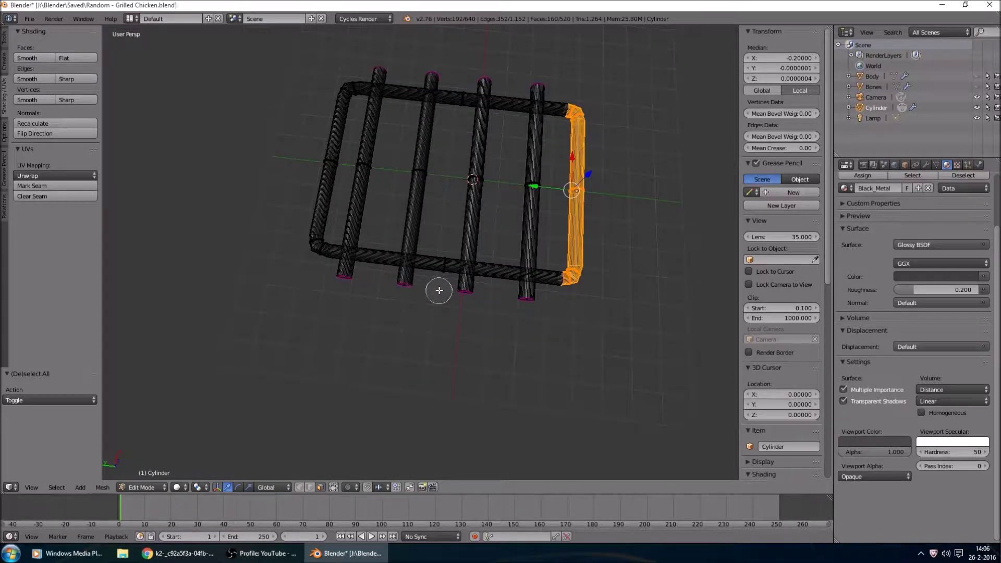
pyautogui.press('Escape')
pyautogui.press('ctrl+KP_Add')
# Duplicate the selected U-shaped pipe section in place and rotate the copy about the X axis by 90° and another 180°.
pyautogui.hotkey('shift', 'd')
pyautogui.press('Escape')
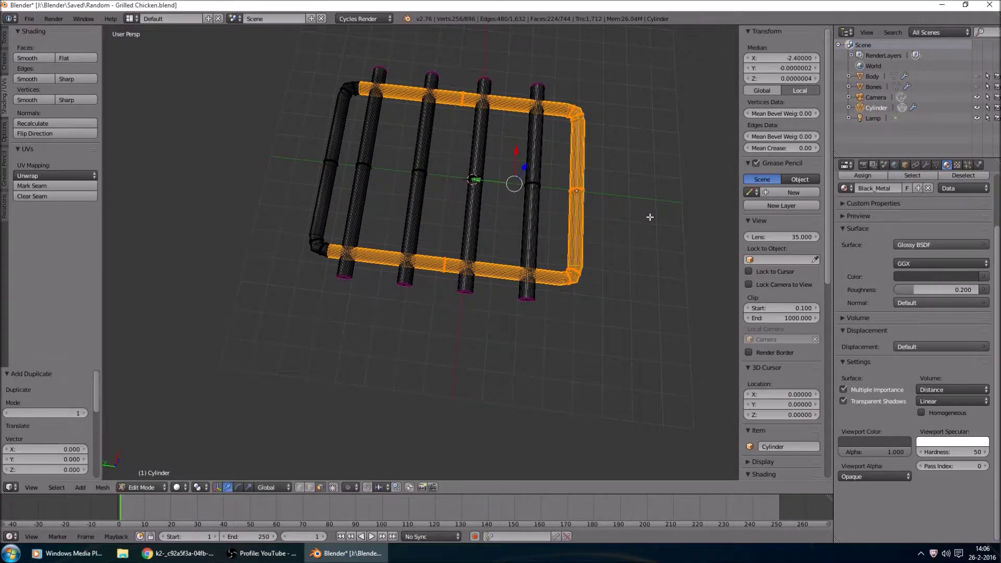
pyautogui.moveTo(628, 344); pyautogui.dragTo(639, 304, button='middle')
pyautogui.write('rx')
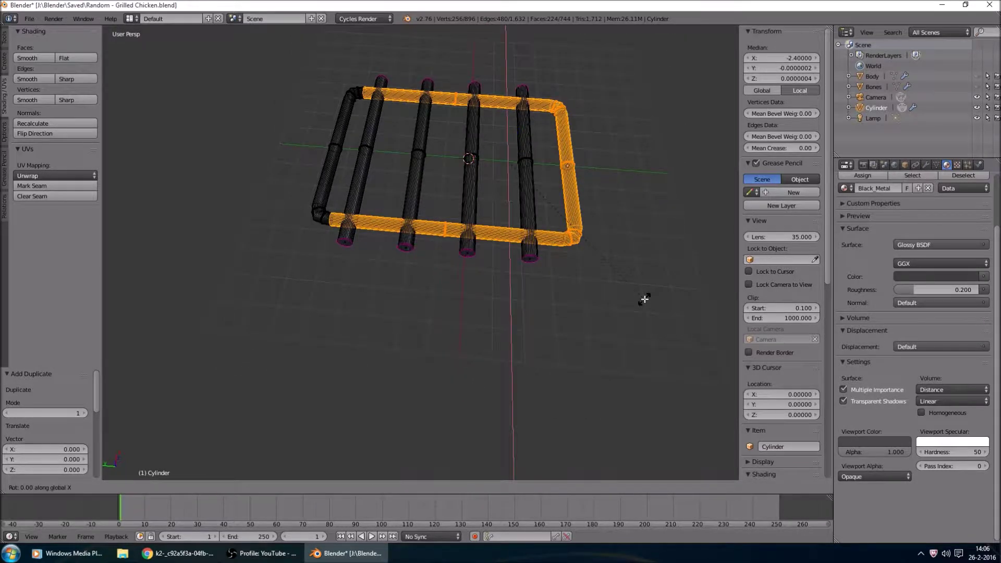
pyautogui.write('90')
pyautogui.press('Return')
pyautogui.write('rx180')
pyautogui.press('Return')
# Move the duplicated U-shaped section -2 along the Y axis and 7 along the Z axis.
pyautogui.moveTo(644, 298); pyautogui.dragTo(447, 241, button='middle')
pyautogui.press('s')
pyautogui.click(650, 328)
pyautogui.write('gy-2')
pyautogui.press('Return')
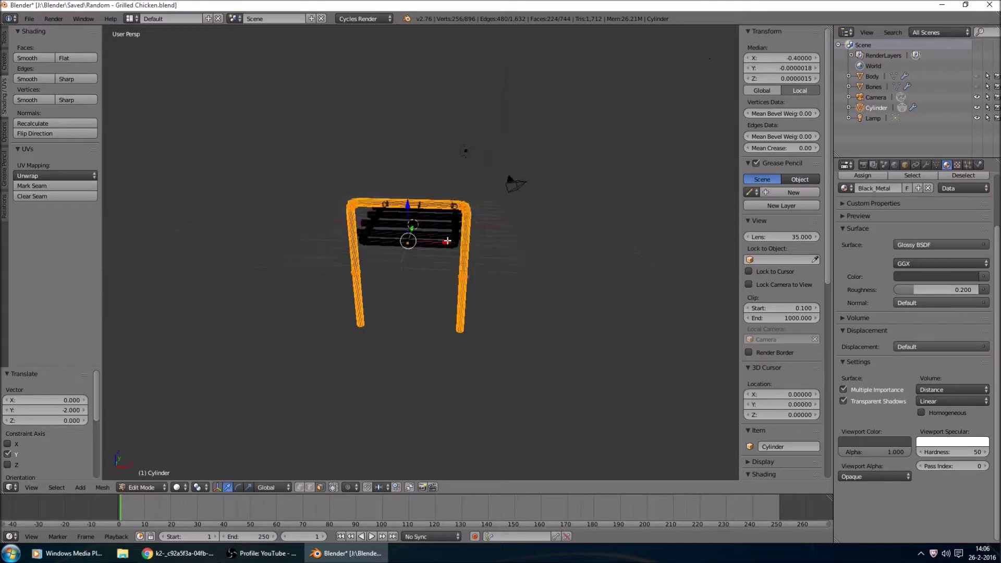
pyautogui.write('gz7')
pyautogui.press('Return')
pyautogui.scroll(3, 370, 223)
pyautogui.moveTo(370, 223); pyautogui.dragTo(589, 259, button='middle')
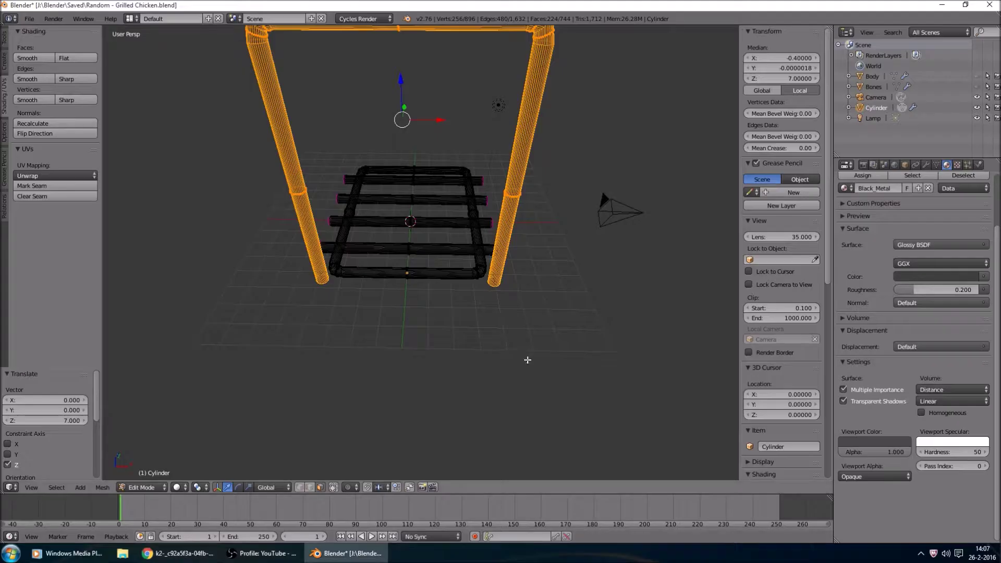
# Scale the upright U-shaped section down and lower it about 1.4 along the Z axis to the frame's corners.
pyautogui.press('s')
pyautogui.click(592, 261)
pyautogui.moveTo(592, 261); pyautogui.dragTo(480, 329, button='middle')
pyautogui.press('g')
pyautogui.press('z')
pyautogui.click(369, 222)
pyautogui.press('Tab')
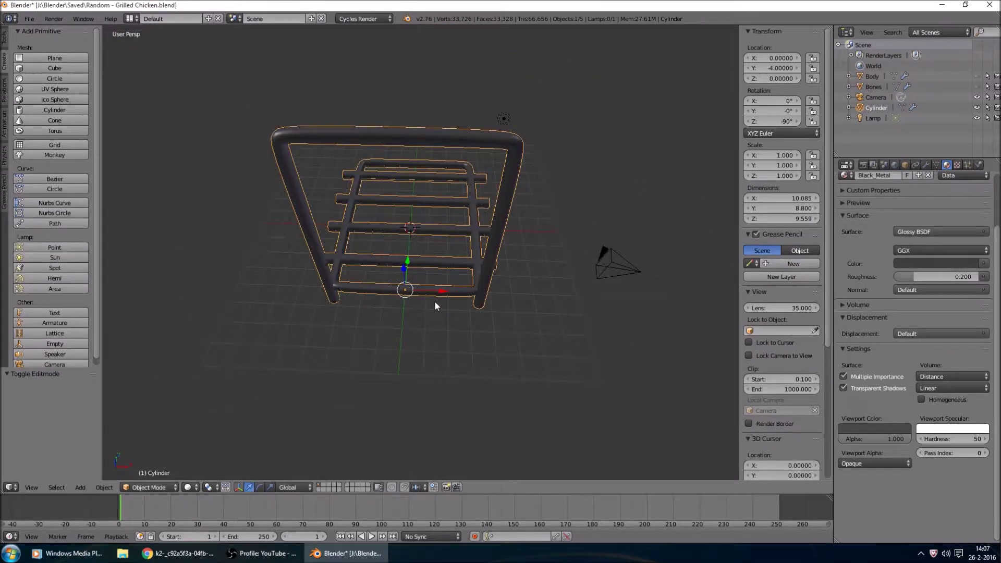
# Narrow the upright U-shaped section by scaling it to about 0.95 along the X axis, and deselect everything.
pyautogui.press('Tab')
pyautogui.scroll(5, 437, 306)
pyautogui.press('s')
pyautogui.press('x')
pyautogui.click(614, 315)
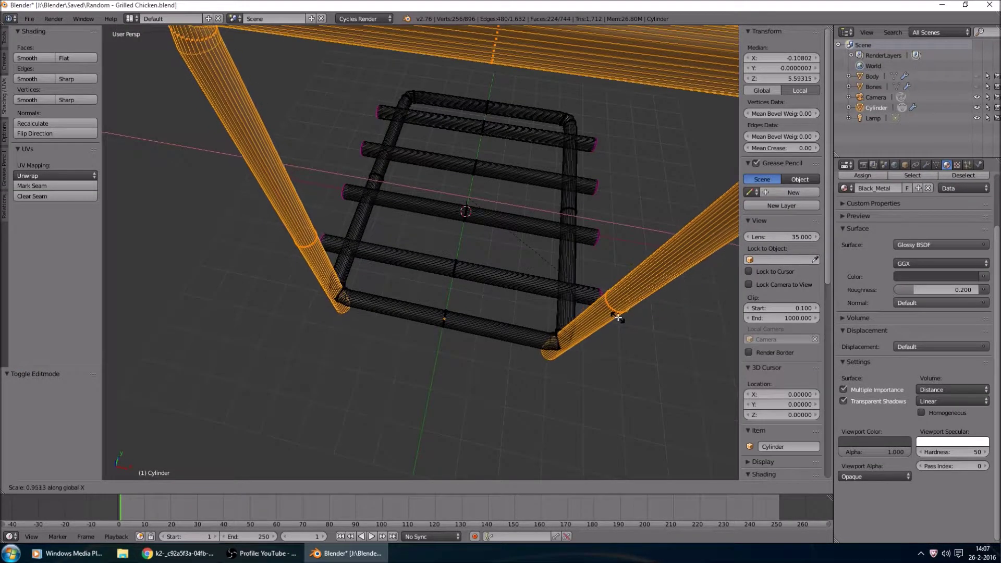
pyautogui.press('Tab')
pyautogui.moveTo(615, 316); pyautogui.dragTo(509, 330, button='middle')
pyautogui.press('Tab')
pyautogui.press('a')
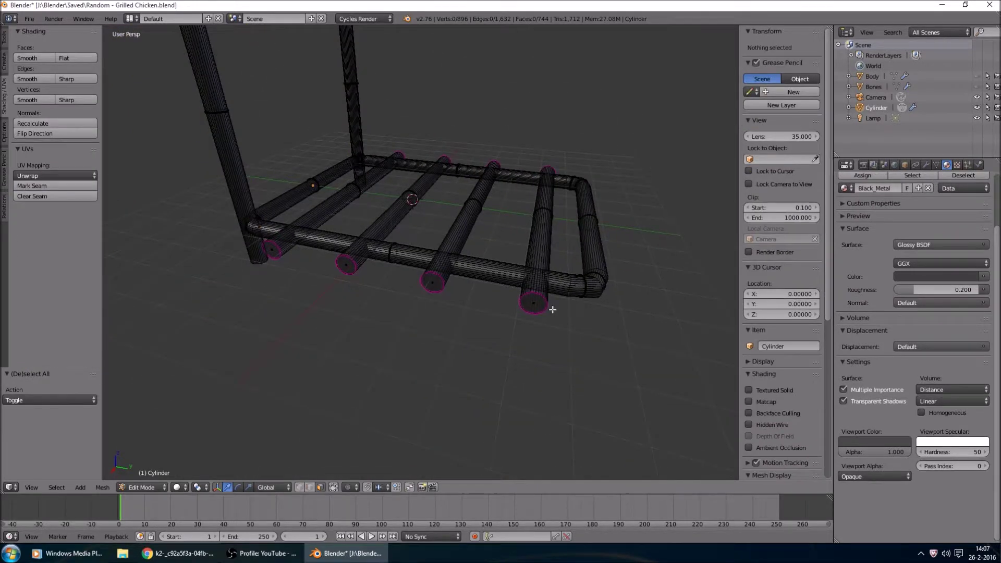
# Add one loop cut to each long side pipe of the frame, between the second and third cross bars.
pyautogui.press('KP_3')
pyautogui.moveTo(574, 254); pyautogui.dragTo(406, 308, button='middle')
pyautogui.scroll(2, 351, 350)
pyautogui.hotkey('ctrl', 'r')
pyautogui.click(352, 352)
pyautogui.click(354, 353)
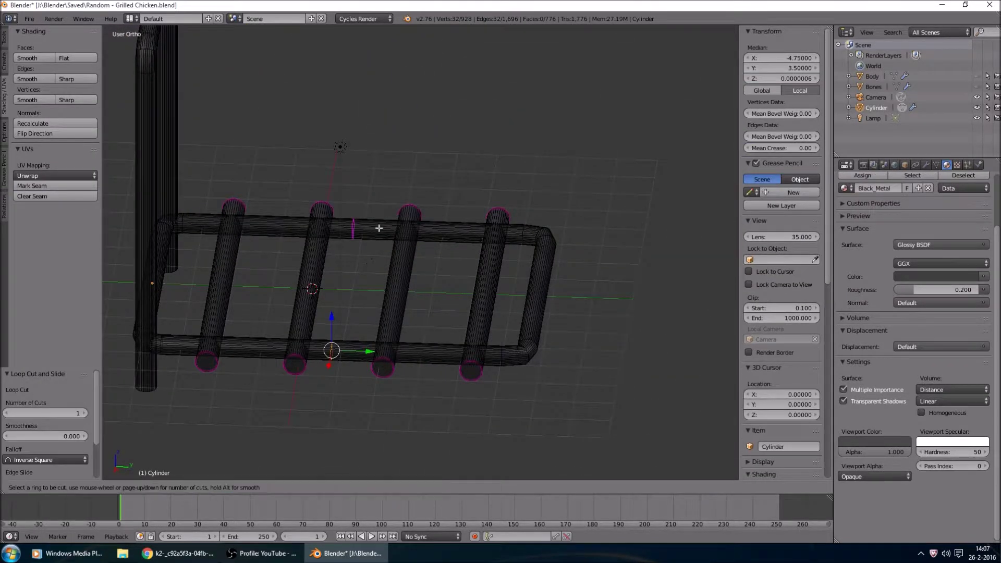
pyautogui.press('KP_3')
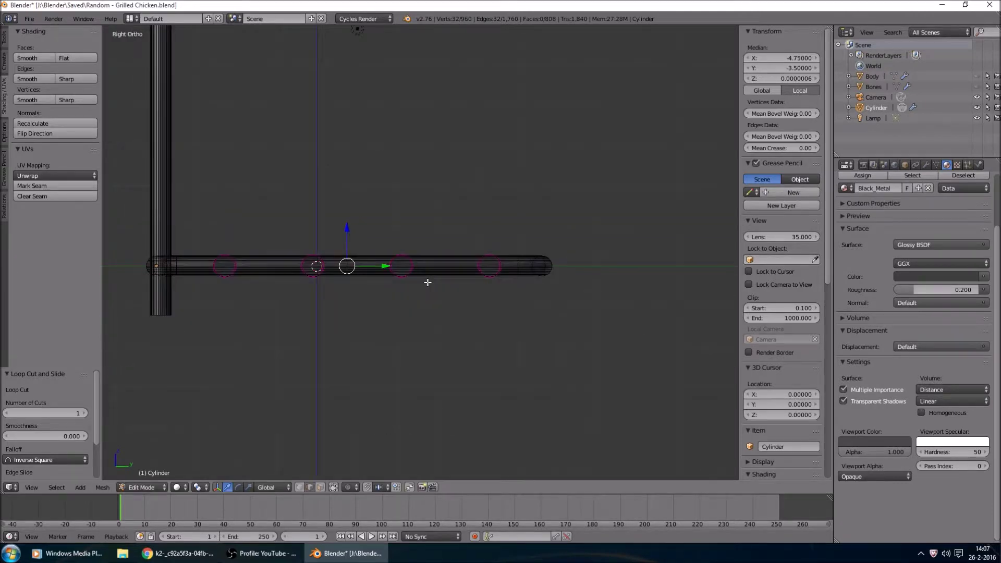
# Delete the vertices of the frame half beyond the new loop cuts, keeping the half with the upright U-shaped section.
pyautogui.press('a')
pyautogui.moveTo(623, 367); pyautogui.dragTo(357, 168)
pyautogui.press('x')
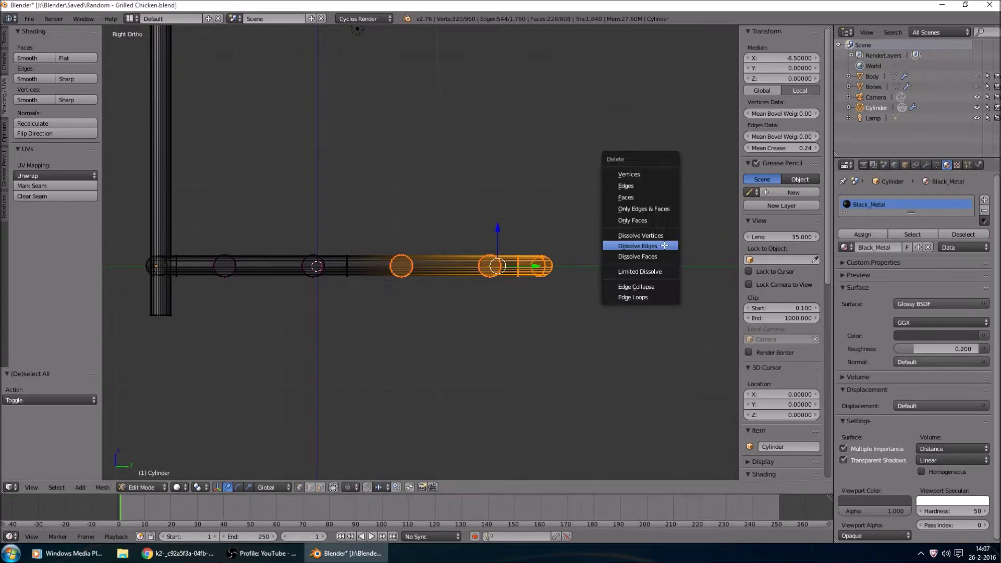
pyautogui.click(640, 176)
# Add a Mirror modifier to the grill mesh.
pyautogui.click(925, 164)
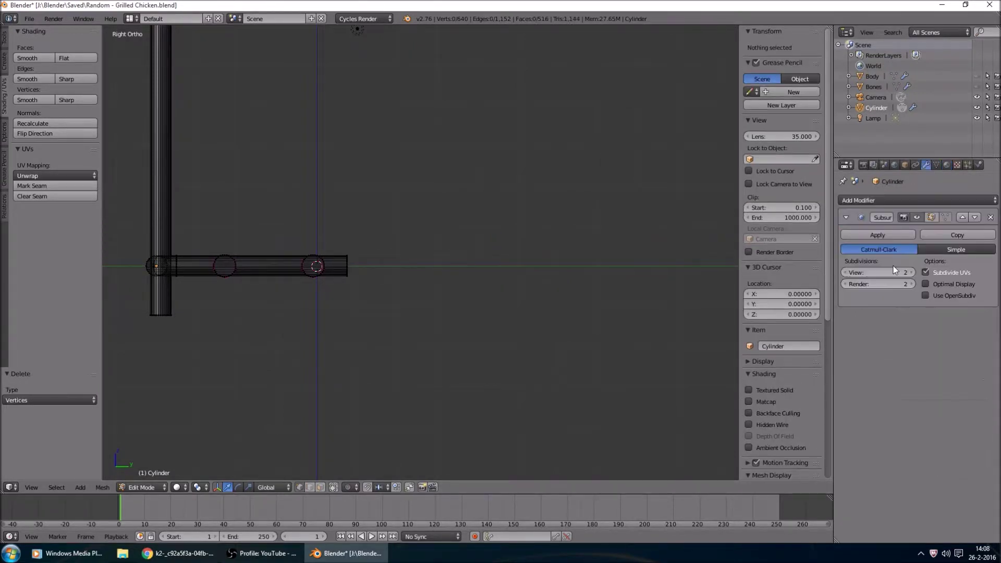
pyautogui.click(896, 201)
pyautogui.click(798, 315)
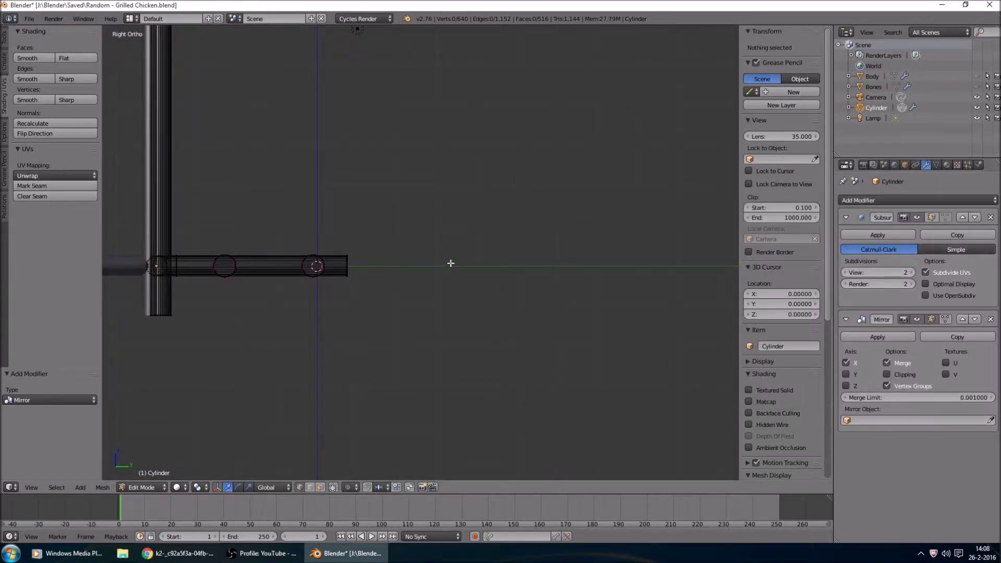
pyautogui.scroll(-5, 469, 266)
pyautogui.moveTo(489, 268); pyautogui.dragTo(674, 327, button='middle')
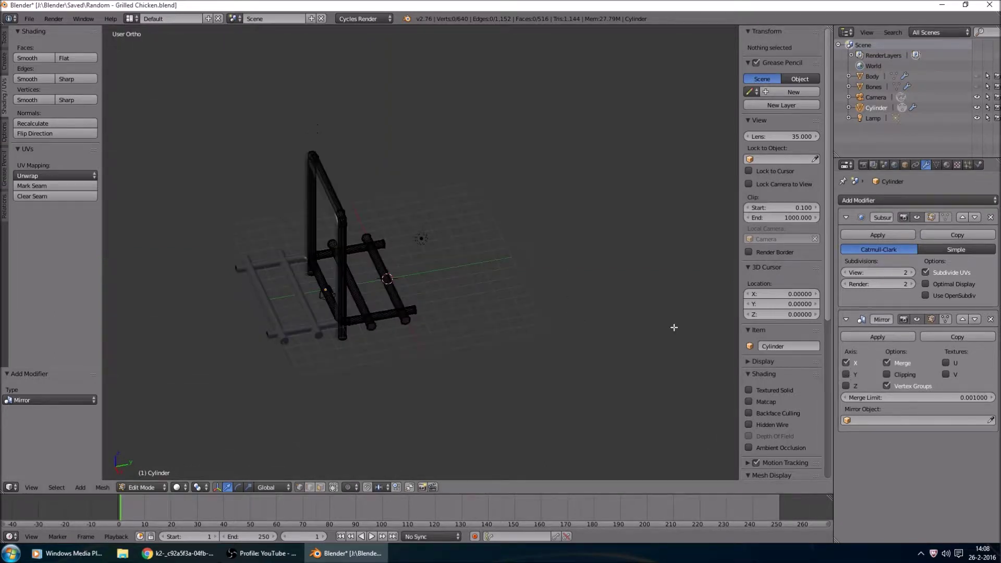
# Try the Mirror modifier on the Y and Z axes, and set it back to the X axis only.
pyautogui.click(845, 362)
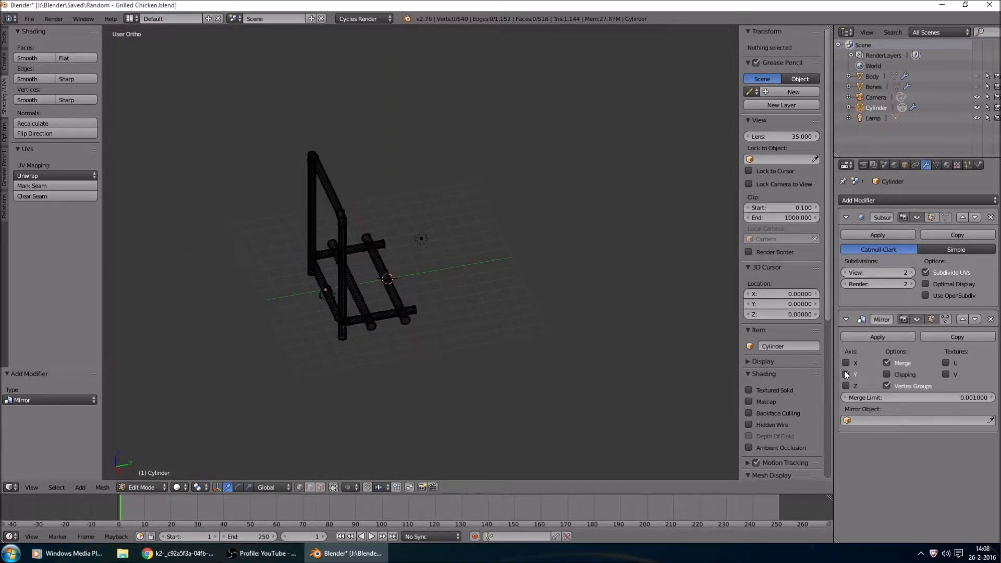
pyautogui.click(846, 375)
pyautogui.click(845, 385)
pyautogui.click(845, 385)
pyautogui.click(845, 374)
pyautogui.click(846, 363)
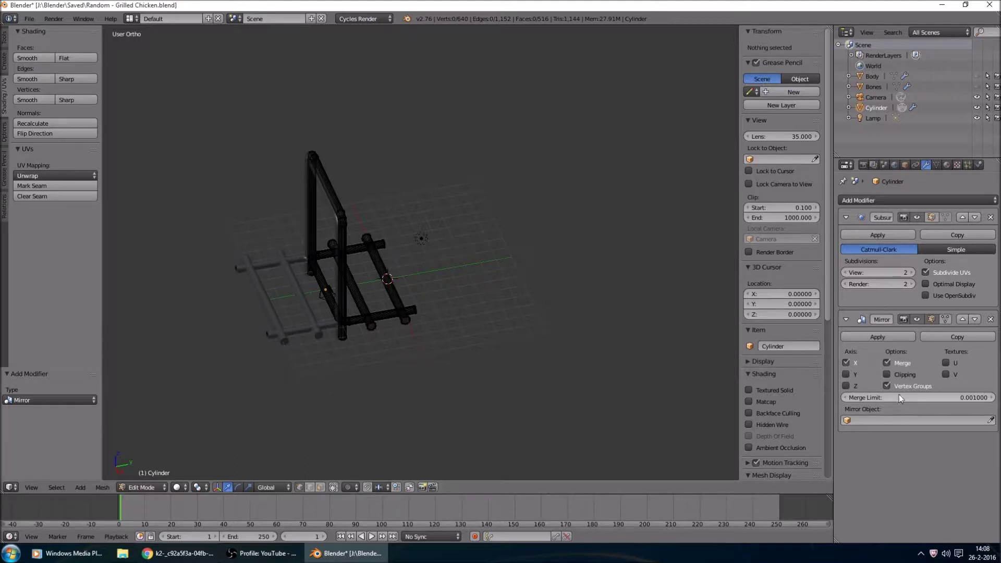
pyautogui.moveTo(646, 351); pyautogui.dragTo(622, 346, button='middle')
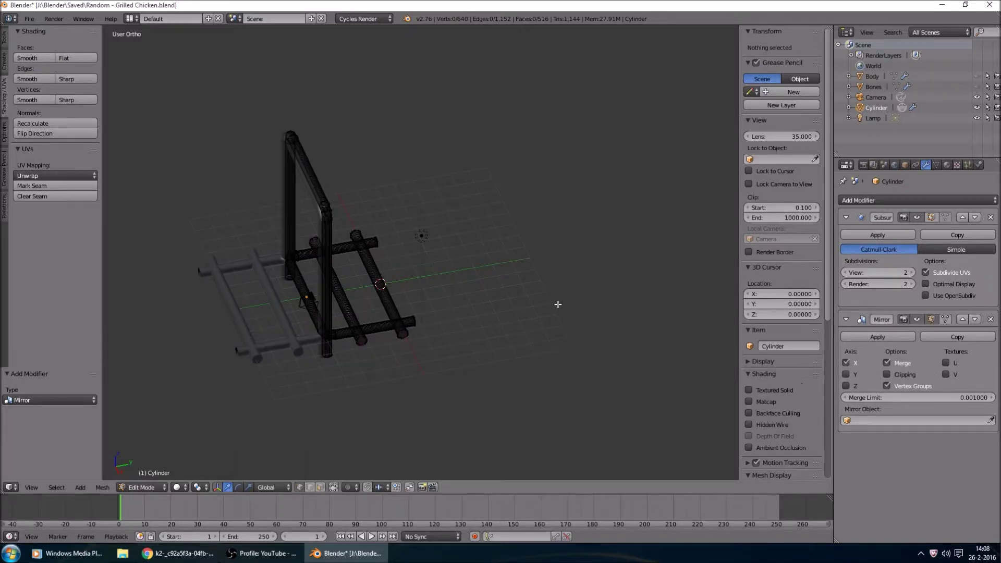
pyautogui.moveTo(558, 304); pyautogui.dragTo(408, 284, button='middle')
# Try mirroring the grill on the Y axis instead of X with the whole mesh selected, and undo it.
pyautogui.click(846, 363)
pyautogui.click(845, 374)
pyautogui.press('a')
pyautogui.press('Tab')
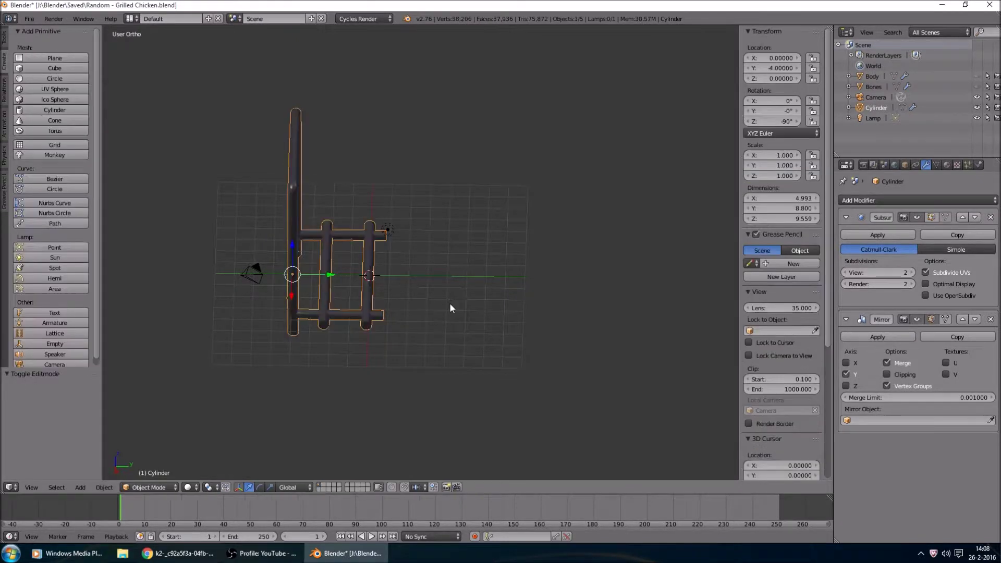
pyautogui.press('Tab')
pyautogui.press('g')
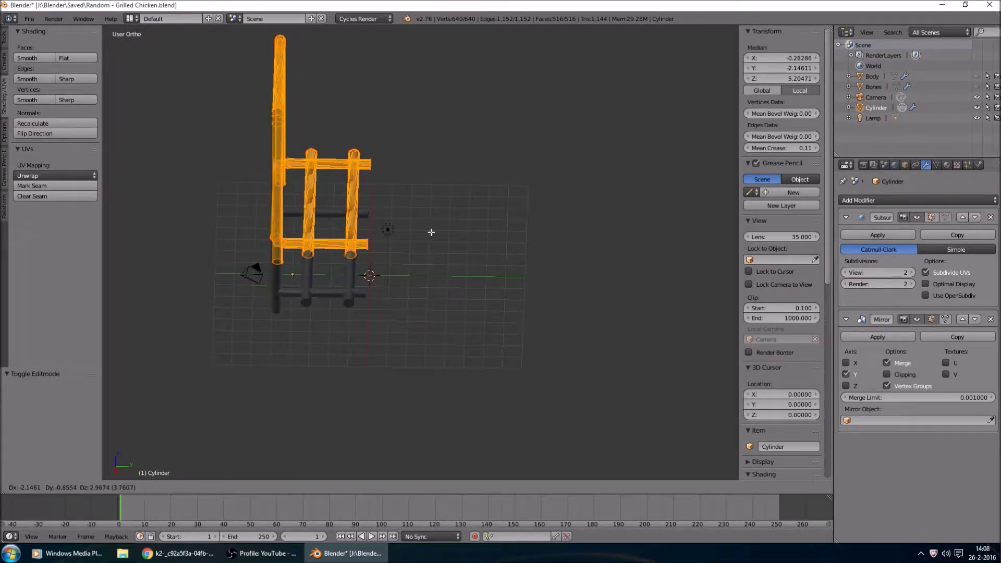
pyautogui.press('Escape')
pyautogui.hotkey('ctrl', 'z')
pyautogui.hotkey('ctrl', 'z')
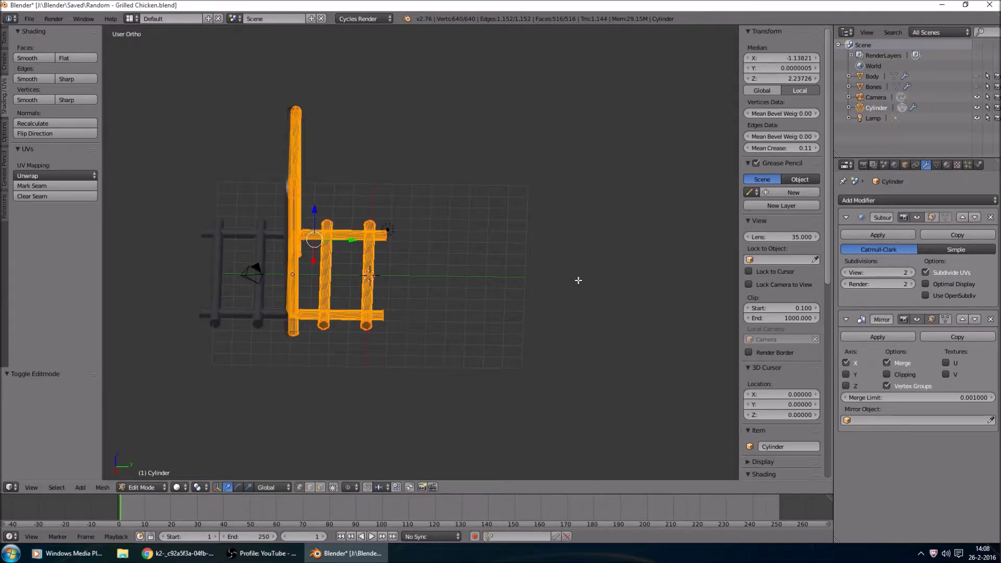
# Move the whole grill mesh -5 along the Y axis in Edit Mode.
pyautogui.press('g')
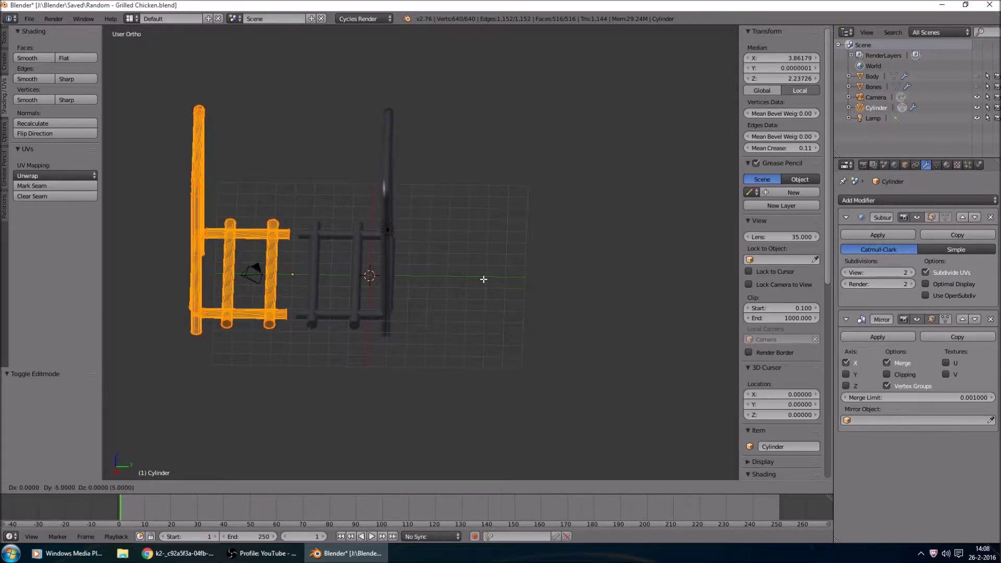
pyautogui.press('Escape')
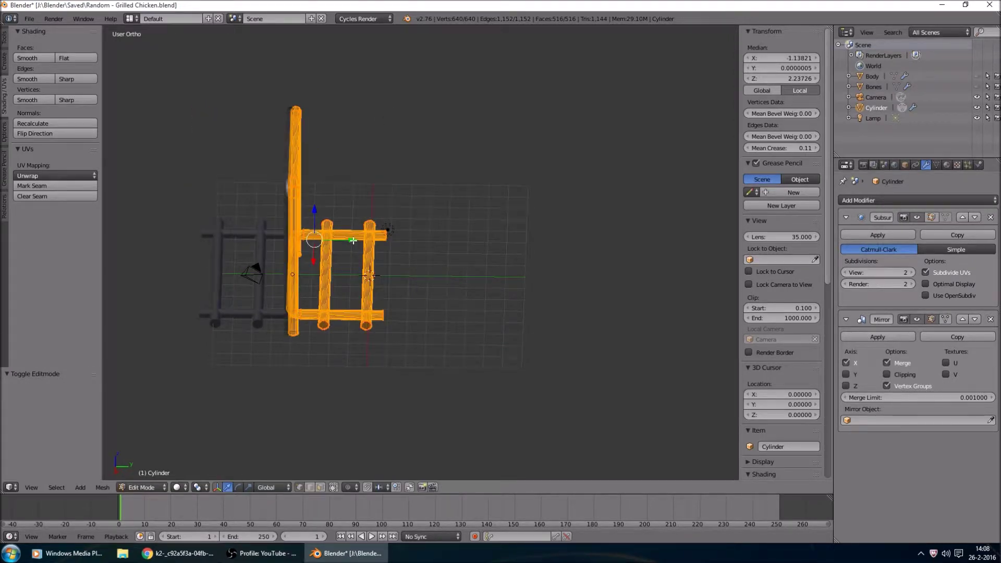
pyautogui.press('g')
pyautogui.press('y')
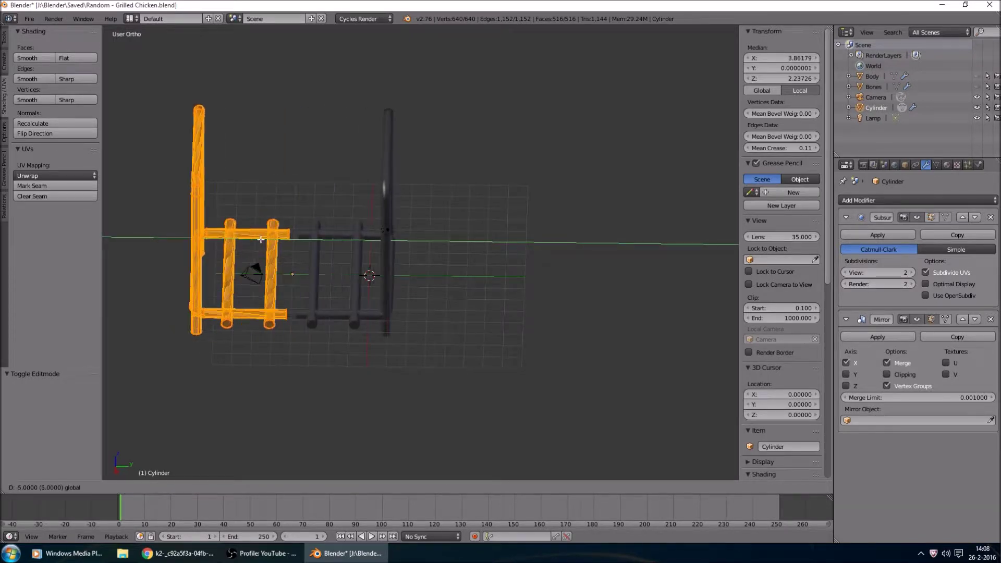
pyautogui.click(260, 240)
pyautogui.scroll(5, 352, 258)
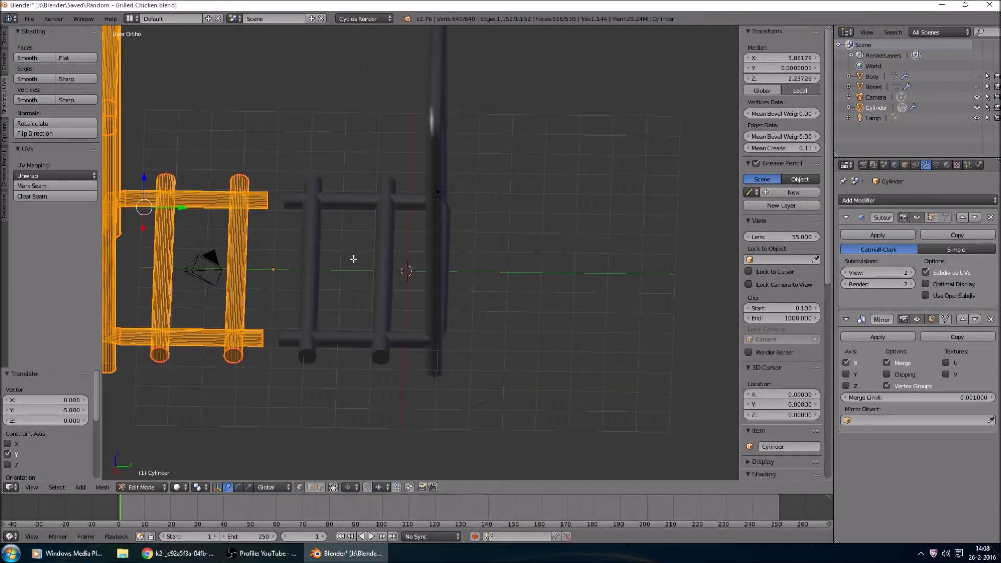
# Snap the grill object to the 3D cursor in Object Mode.
pyautogui.press('Tab')
pyautogui.scroll(-3, 352, 258)
pyautogui.hotkey('shift', 's')
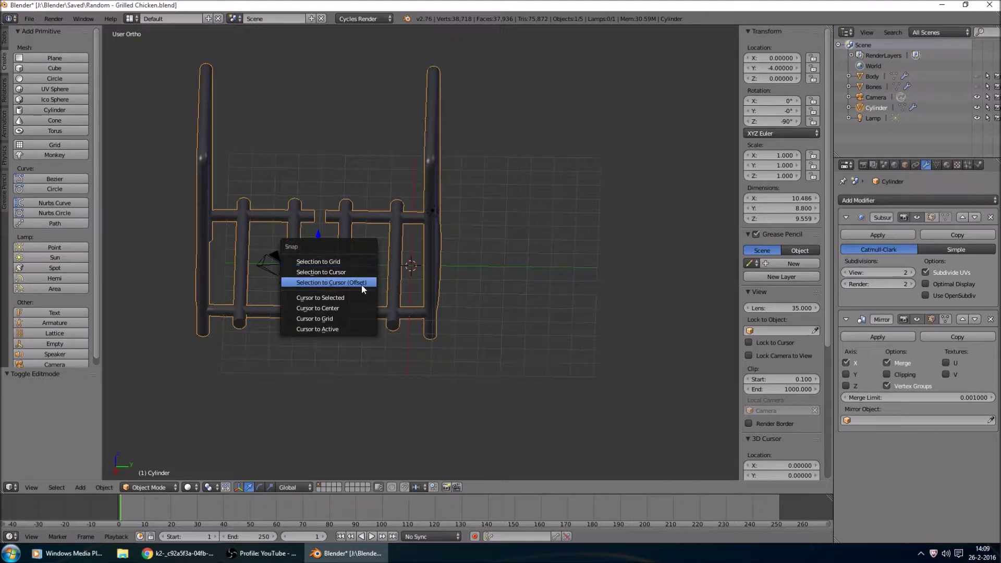
pyautogui.click(361, 273)
# Move the whole mesh 0.25 along the Y axis in Edit Mode to close the gap between the mirrored halves.
pyautogui.press('Tab')
pyautogui.scroll(2, 446, 268)
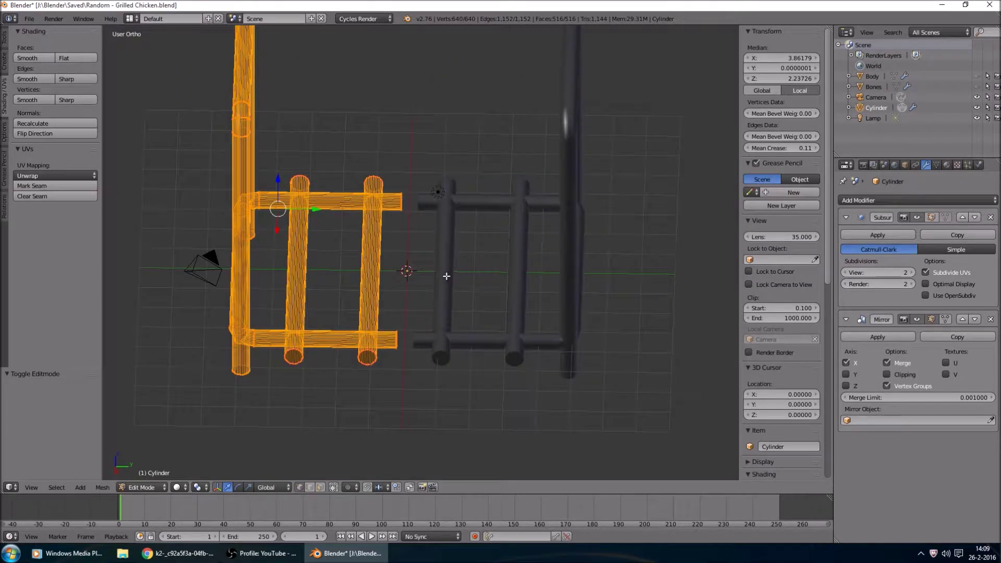
pyautogui.write('gy.5')
pyautogui.press('BackSpace')
pyautogui.write('25')
pyautogui.press('Return')
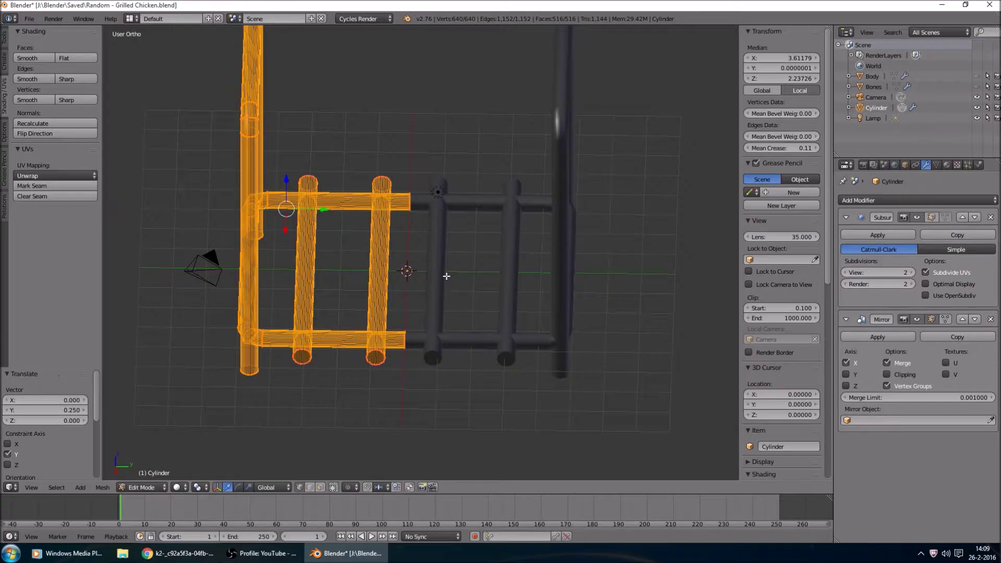
pyautogui.press('Tab')
pyautogui.moveTo(462, 305); pyautogui.dragTo(438, 284, button='middle')
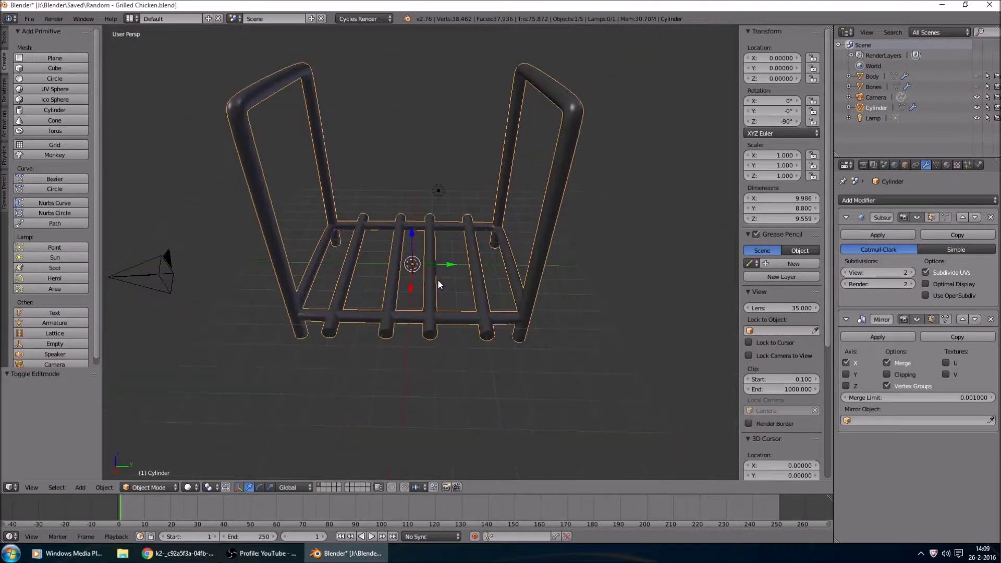
pyautogui.press('Tab')
pyautogui.scroll(5, 417, 308)
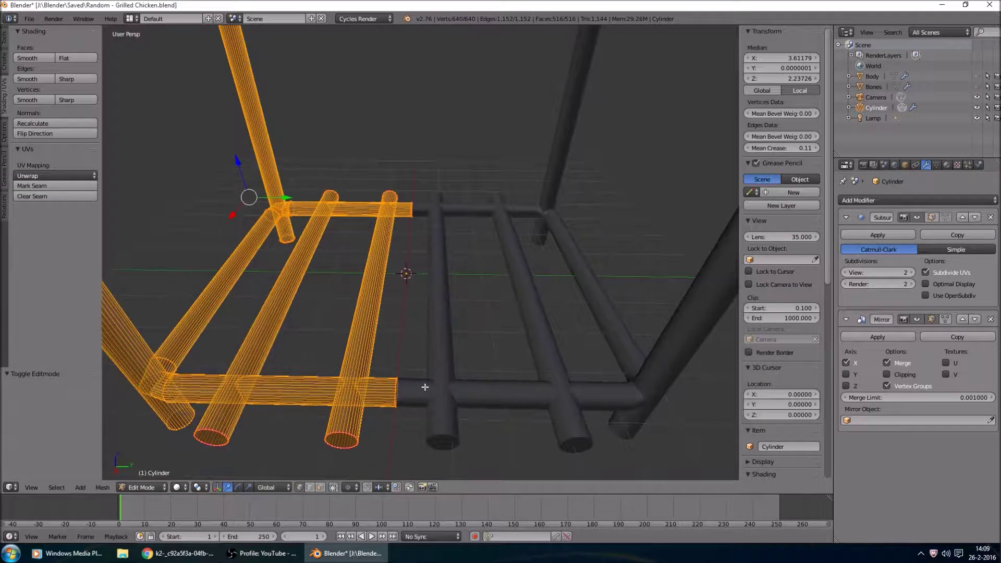
pyautogui.press('a')
pyautogui.press('a')
pyautogui.press('g')
pyautogui.press('y')
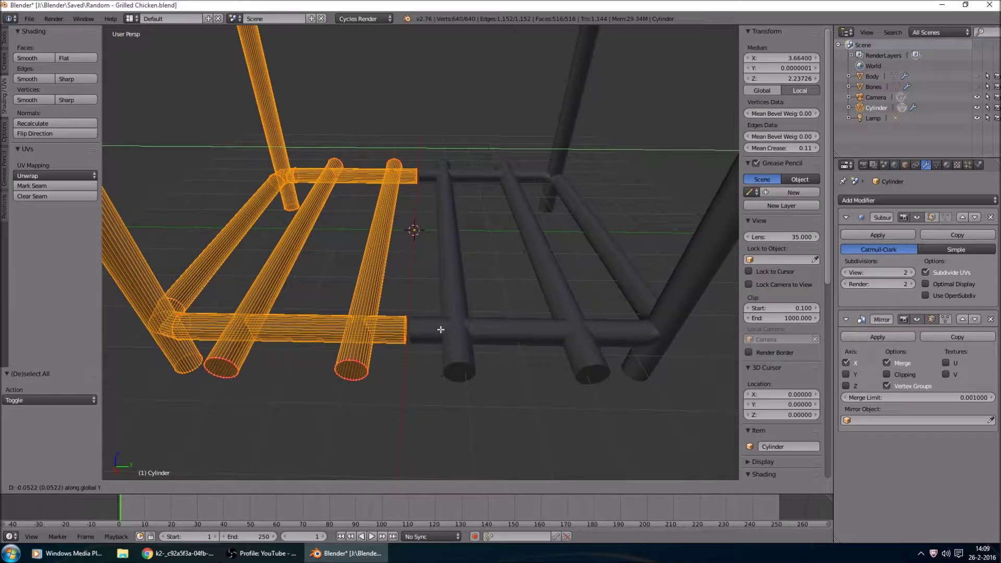
pyautogui.click(436, 325)
# Enable clipping on the Mirror modifier and test it by moving the mesh without keeping the move.
pyautogui.click(888, 373)
pyautogui.press('g')
pyautogui.press('y')
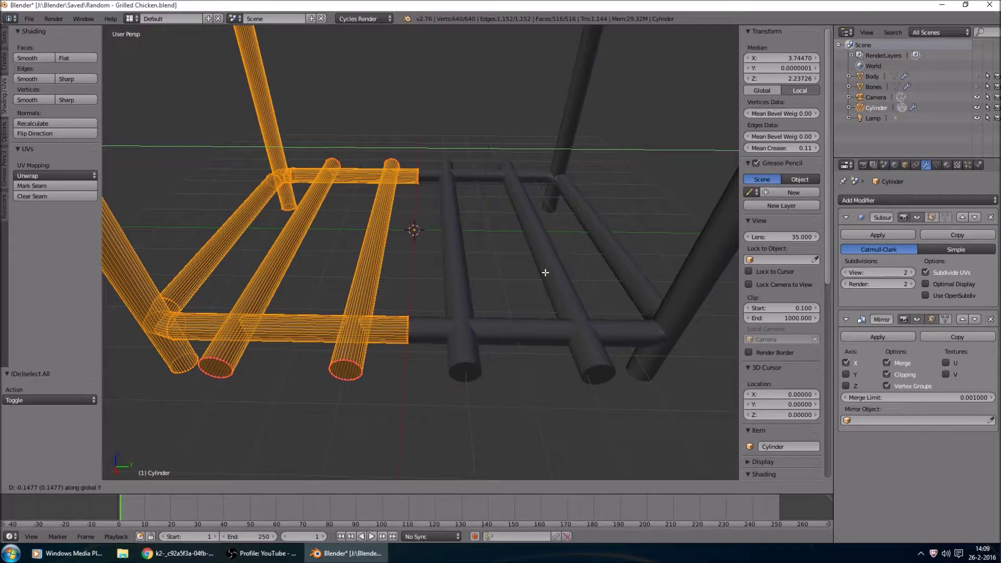
pyautogui.press('Escape')
pyautogui.moveTo(638, 289); pyautogui.dragTo(596, 297, button='middle')
pyautogui.scroll(3, 595, 297)
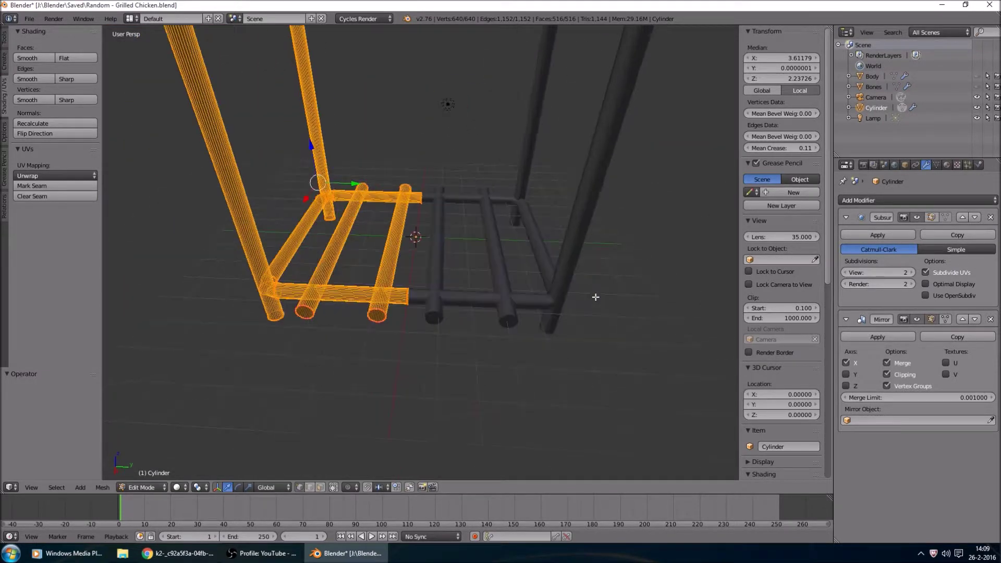
pyautogui.press('g')
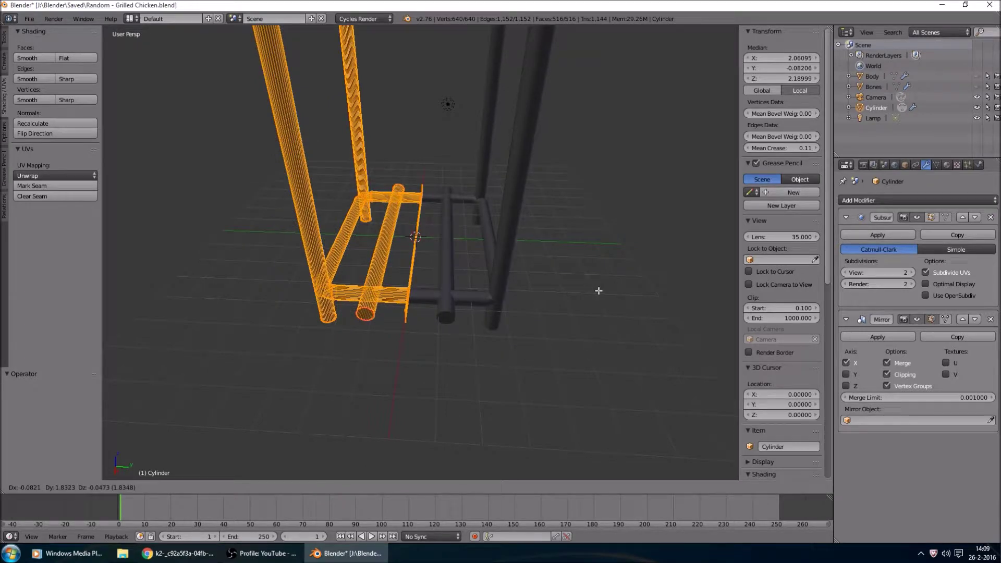
pyautogui.press('Escape')
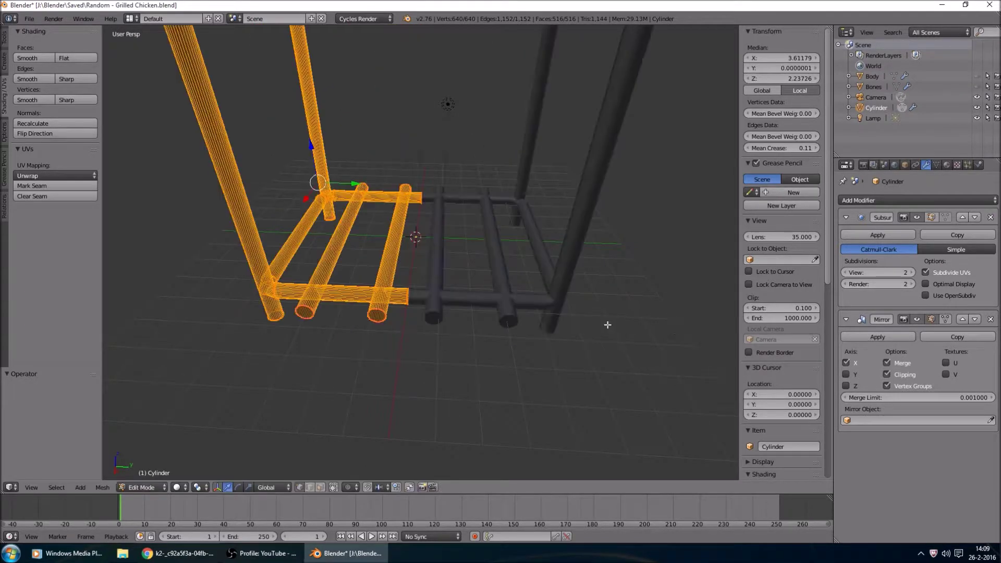
# Try moving the whole mesh -0.5 along the Y axis with clipping enabled.
pyautogui.press('g')
pyautogui.press('y')
pyautogui.press('1')
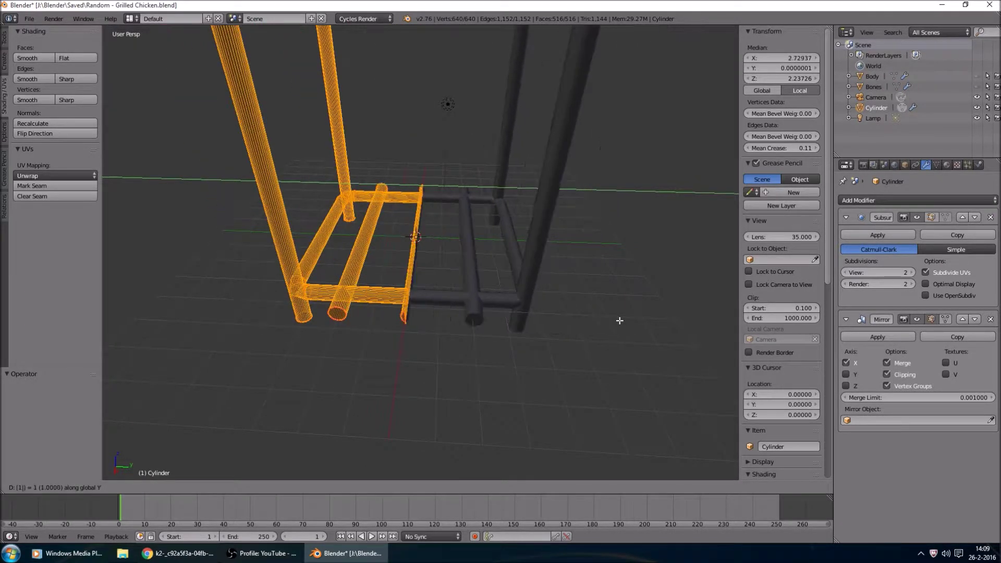
pyautogui.press('-')
pyautogui.press('5')
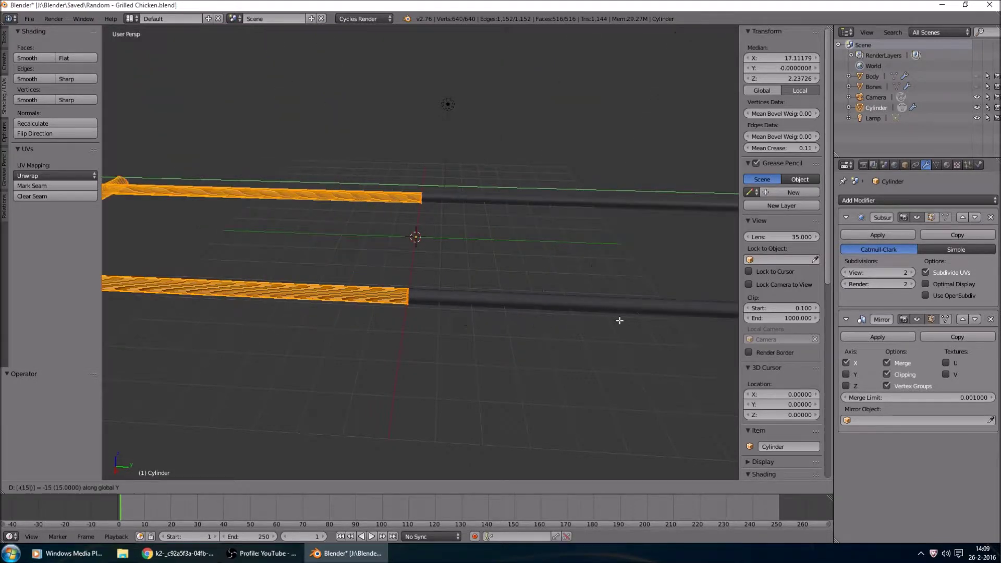
pyautogui.press('BackSpace')
pyautogui.press('BackSpace')
pyautogui.press('BackSpace')
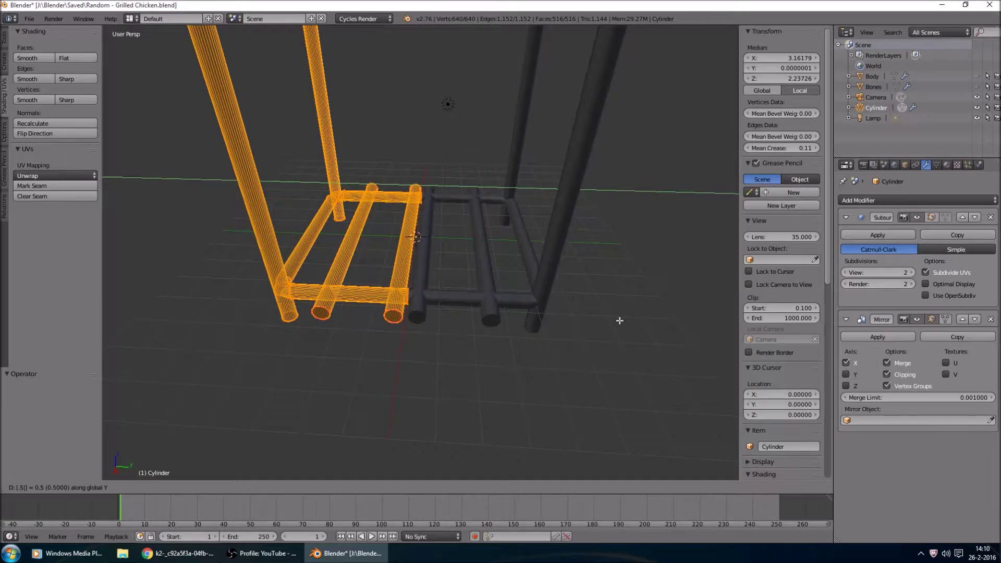
pyautogui.write('-.5')
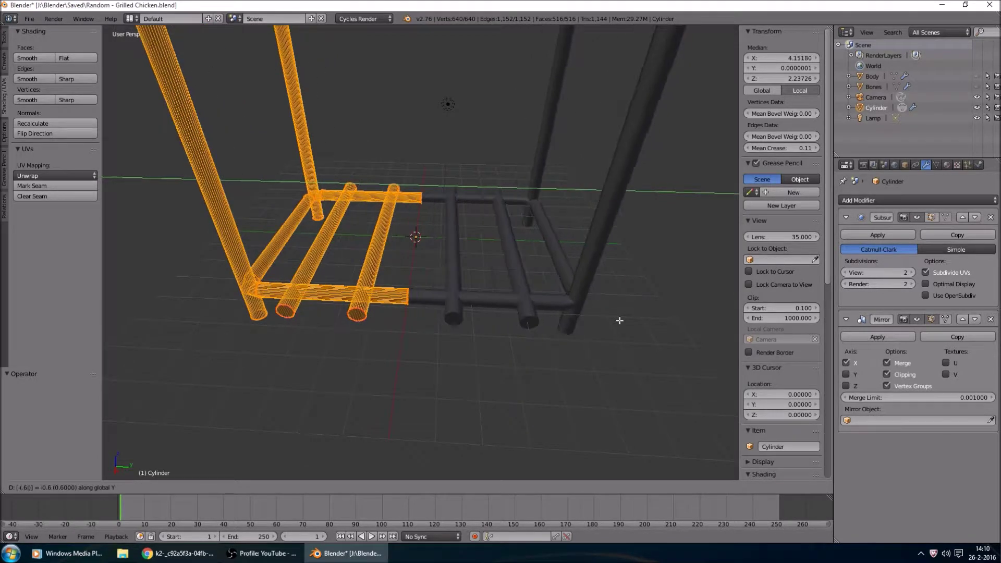
pyautogui.press('Return')
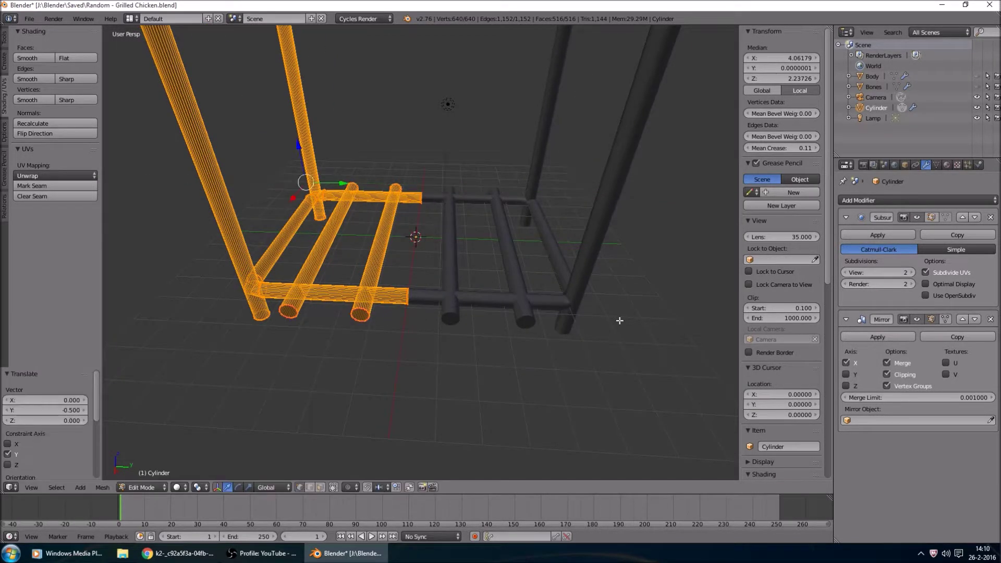
pyautogui.press('Tab')
pyautogui.moveTo(620, 321); pyautogui.dragTo(530, 288, button='middle')
# Undo the -0.5 move and shift the whole mesh slightly outward along the Y axis to even out the cross bar spacing.
pyautogui.press('Tab')
pyautogui.press('g')
pyautogui.press('y')
pyautogui.press('Escape')
pyautogui.hotkey('ctrl', 'z')
pyautogui.hotkey('ctrl', 'z')
pyautogui.press('g')
pyautogui.press('y')
pyautogui.press('Escape')
pyautogui.hotkey('ctrl', 'z')
pyautogui.press('g')
pyautogui.press('y')
pyautogui.press('Escape')
pyautogui.press('Tab')
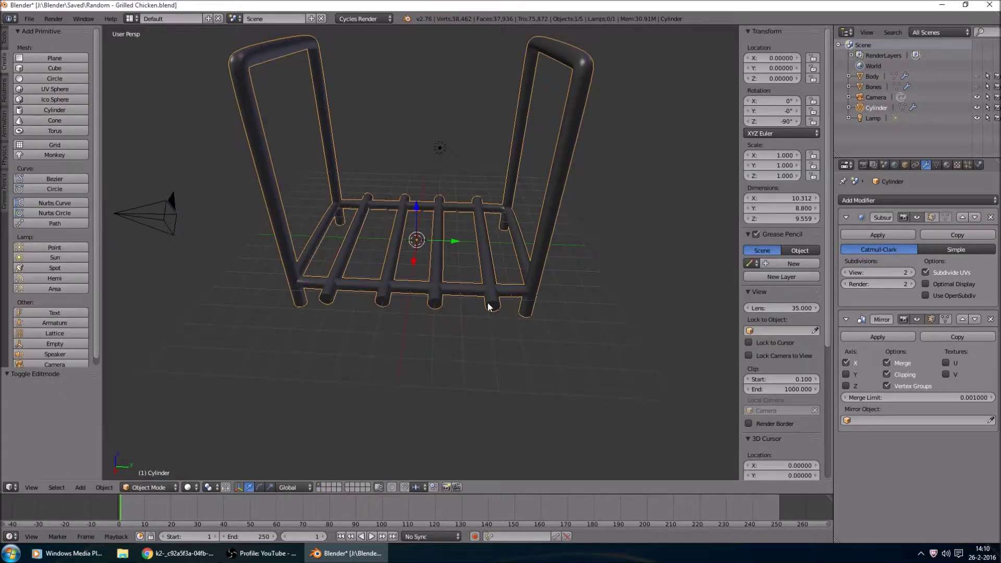
pyautogui.moveTo(489, 307); pyautogui.dragTo(477, 275, button='middle')
# Check the barrel grill reference picture in Chrome, and add a cube to the grill mesh in Blender.
pyautogui.click(336, 553)
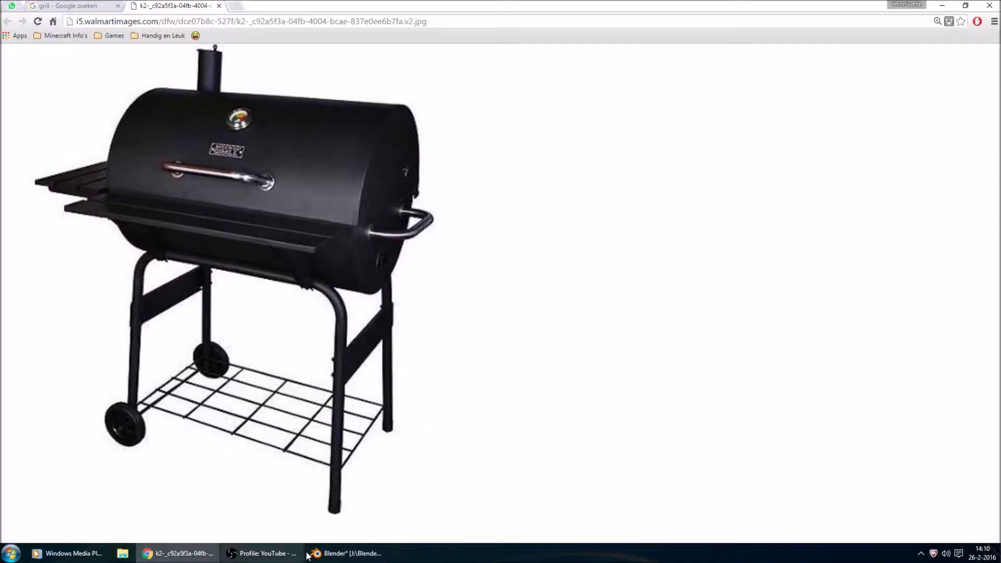
pyautogui.click(339, 508)
pyautogui.press('Tab')
pyautogui.press('a')
pyautogui.moveTo(500, 286); pyautogui.dragTo(412, 244, button='middle')
pyautogui.hotkey('shift', 'a')
pyautogui.click(405, 175)
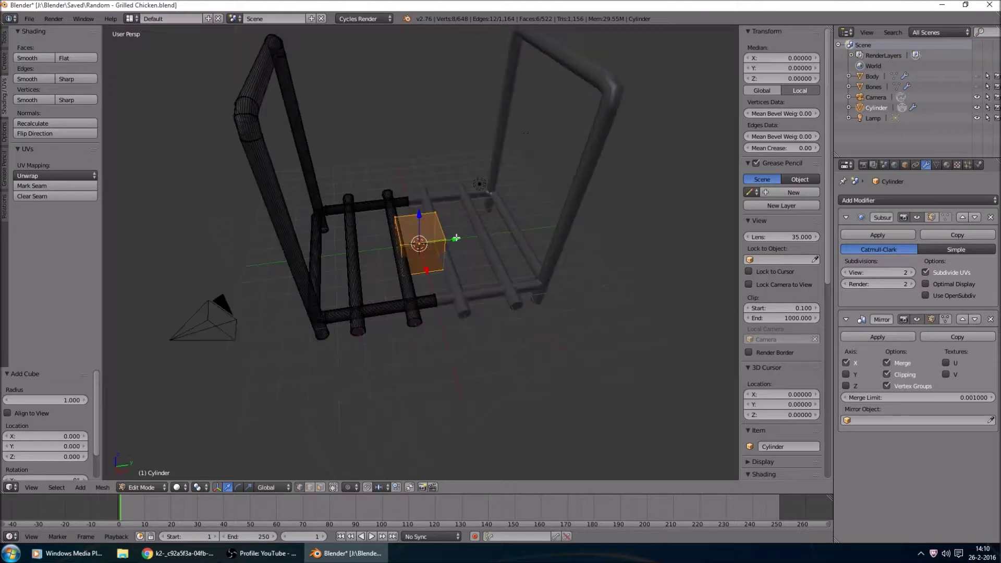
# Try moving the new cube -5 along the Y axis, and undo the move.
pyautogui.write('gy-5')
pyautogui.press('Return')
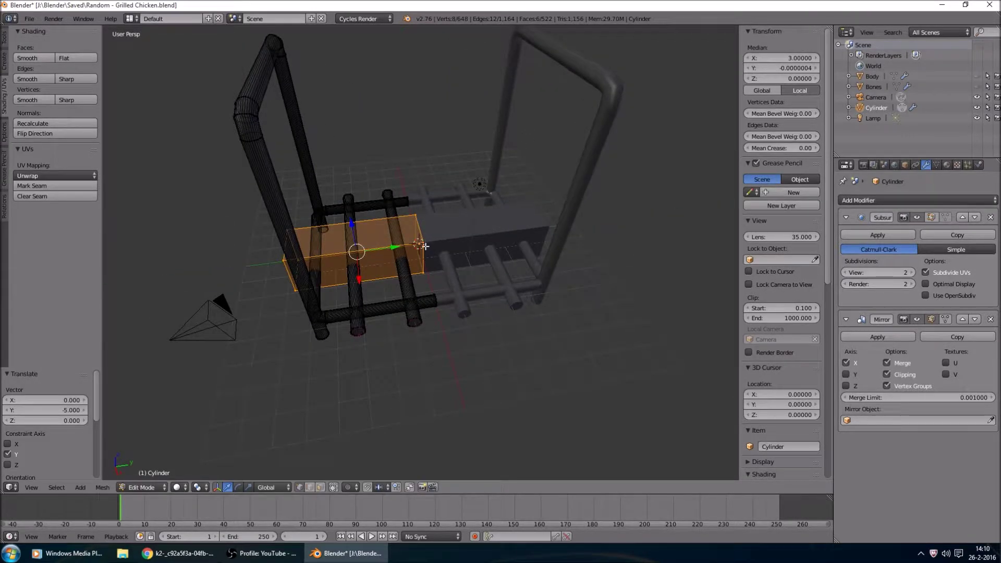
pyautogui.scroll(2, 425, 246)
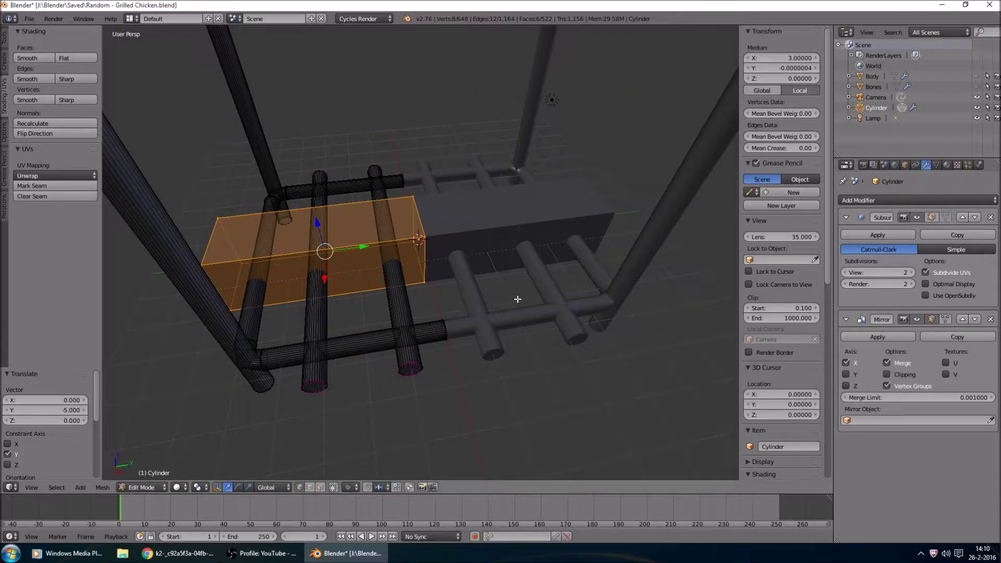
pyautogui.hotkey('ctrl', 'z')
pyautogui.hotkey('ctrl', 'z')
# Snap the cube -5 units along the Y axis, centring it crosswise over the outer end pipe of the grill frame.
pyautogui.press('g')
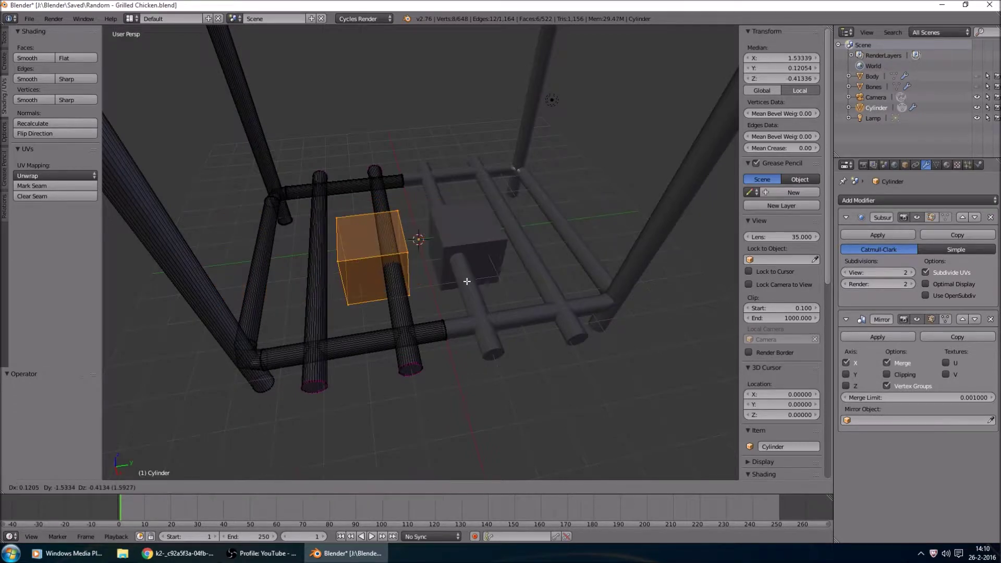
pyautogui.keyDown('ctrl'); pyautogui.click(376, 268); pyautogui.keyUp('ctrl')
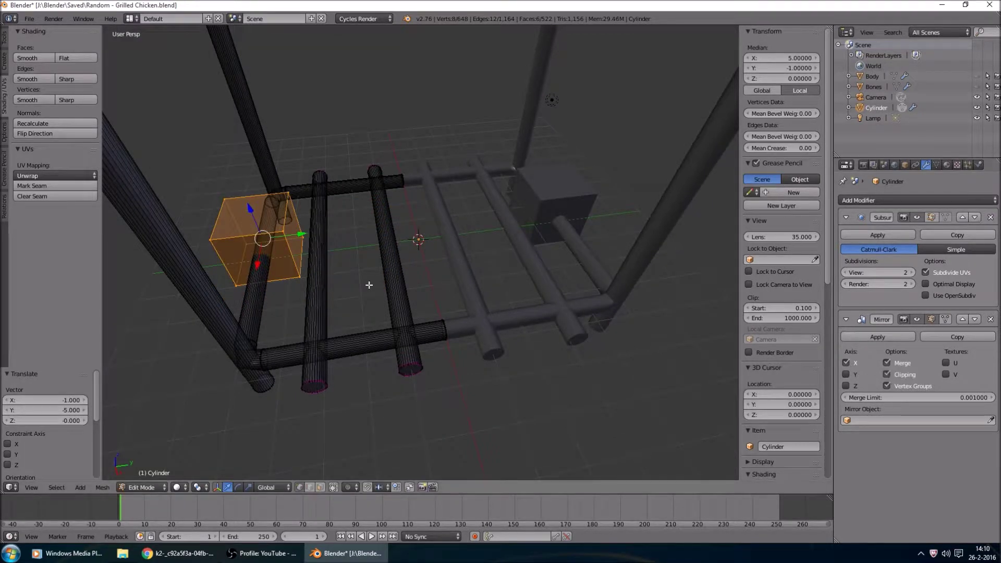
pyautogui.moveTo(371, 282); pyautogui.dragTo(492, 279, button='middle')
pyautogui.press('g')
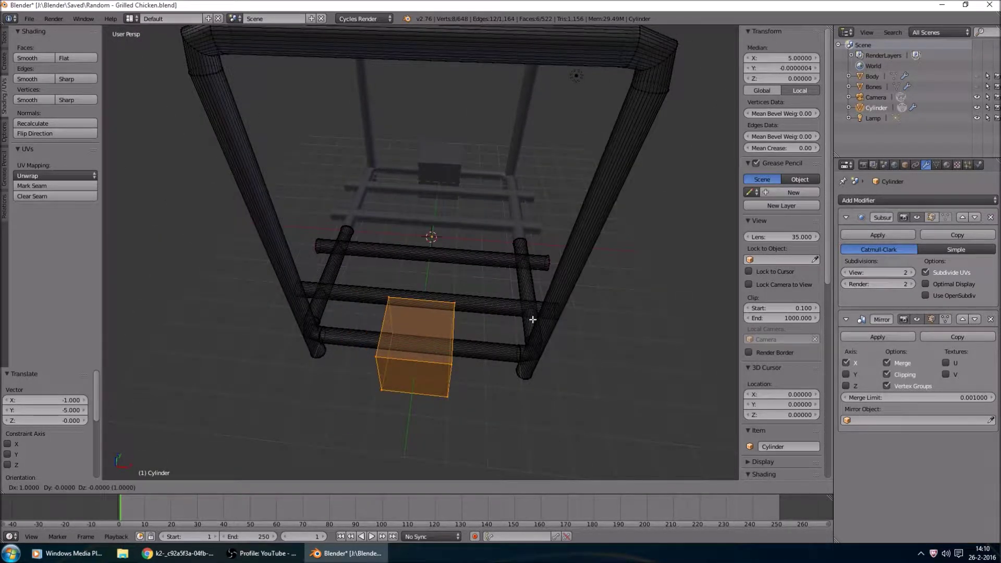
pyautogui.click(532, 320)
# Raise the cube along the Z axis to a height of 5, between the posts of the upright frame.
pyautogui.moveTo(533, 319); pyautogui.dragTo(434, 213, button='middle')
pyautogui.press('g')
pyautogui.press('z')
pyautogui.press('1')
pyautogui.press('Return')
pyautogui.moveTo(537, 167); pyautogui.dragTo(324, 509, button='middle')
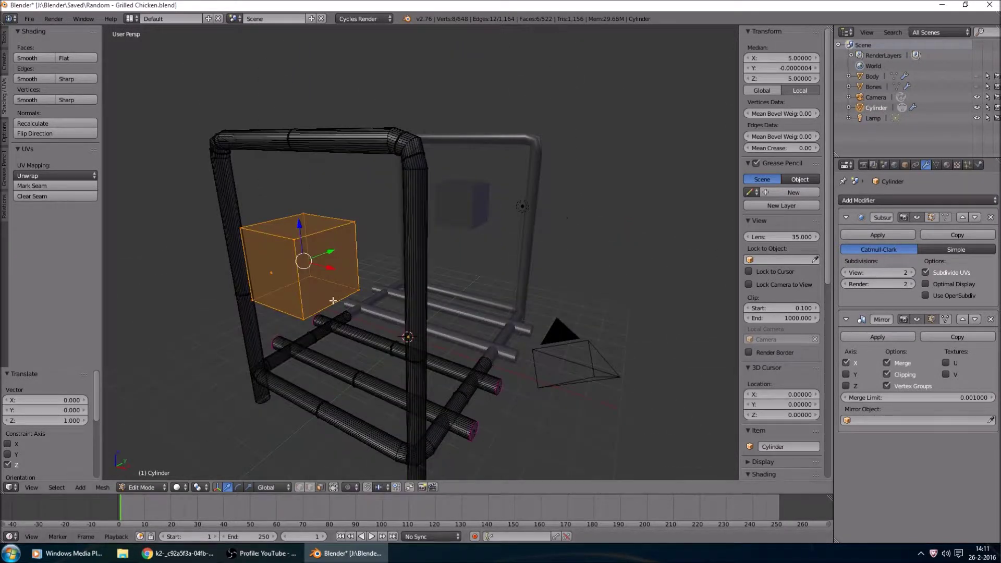
# Select the cube's two end faces and scale them by 3 along the X axis to widen it towards the posts.
pyautogui.press('a')
pyautogui.moveTo(469, 292); pyautogui.dragTo(396, 297, button='middle')
pyautogui.rightClick(388, 296)
pyautogui.press('s')
pyautogui.press('x')
pyautogui.press('3')
pyautogui.press('BackSpace')
pyautogui.press('3')
pyautogui.press('BackSpace')
pyautogui.press('1')
pyautogui.press('BackSpace')
pyautogui.press('3')
pyautogui.press('Return')
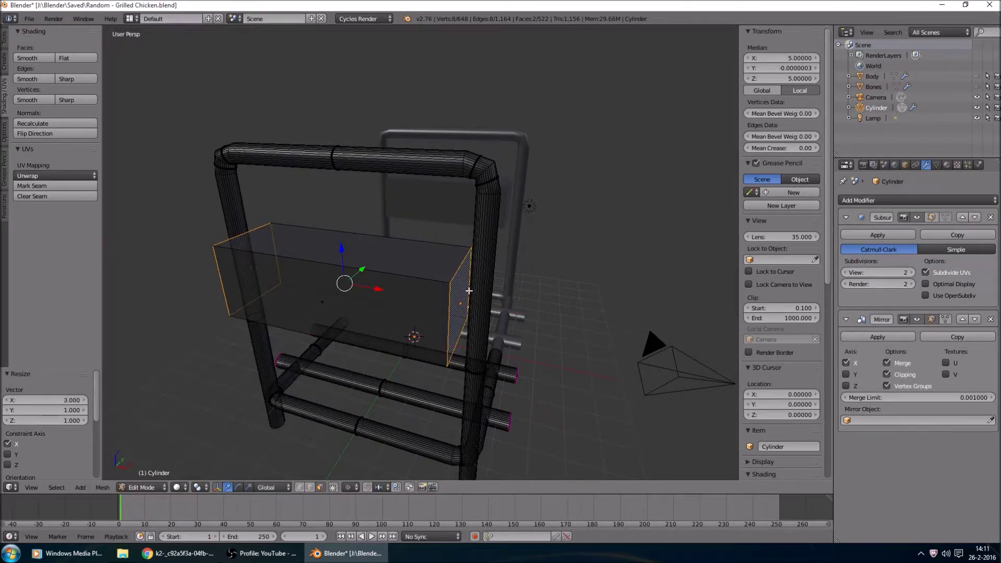
# Select the widened block's front and back faces and scale them by 0.5 along the Y axis.
pyautogui.moveTo(327, 303); pyautogui.dragTo(542, 198, button='middle')
pyautogui.press('a')
pyautogui.rightClick(468, 311)
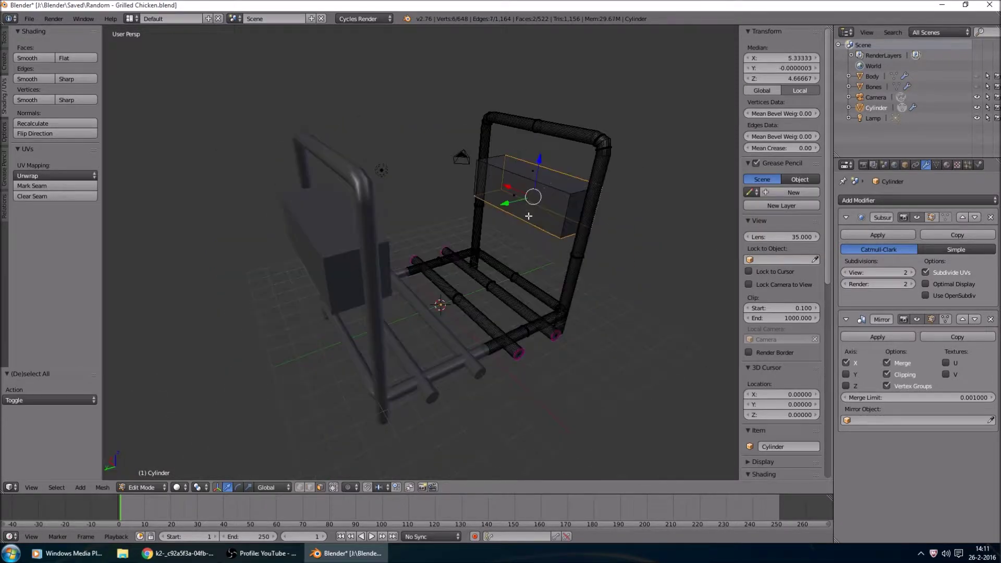
pyautogui.keyDown('shift'); pyautogui.rightClick(652, 225); pyautogui.keyUp('shift')
pyautogui.moveTo(651, 224); pyautogui.dragTo(643, 252, button='middle')
pyautogui.write('sy0.5')
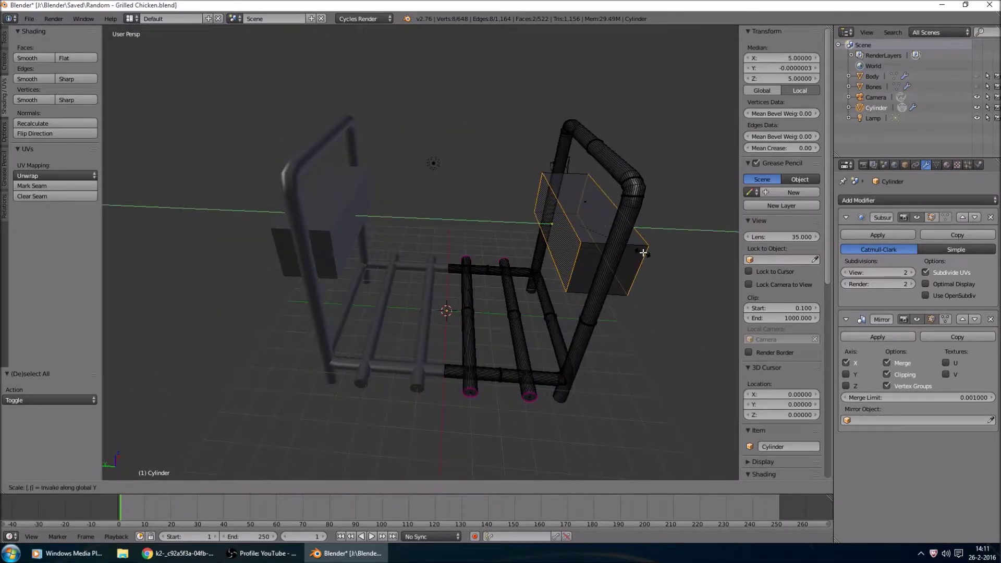
pyautogui.press('Return')
# Check the barrel grill reference picture in Chrome, and in Blender scale the block's front and back faces by 0.5 along Y again.
pyautogui.click(177, 553)
pyautogui.moveTo(347, 553)
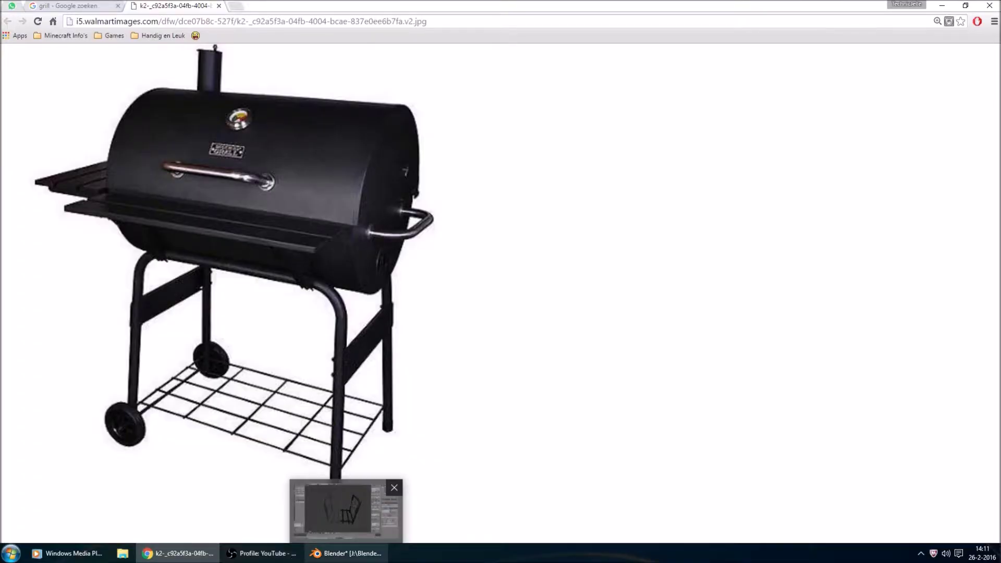
pyautogui.click(346, 508)
pyautogui.write('sy')
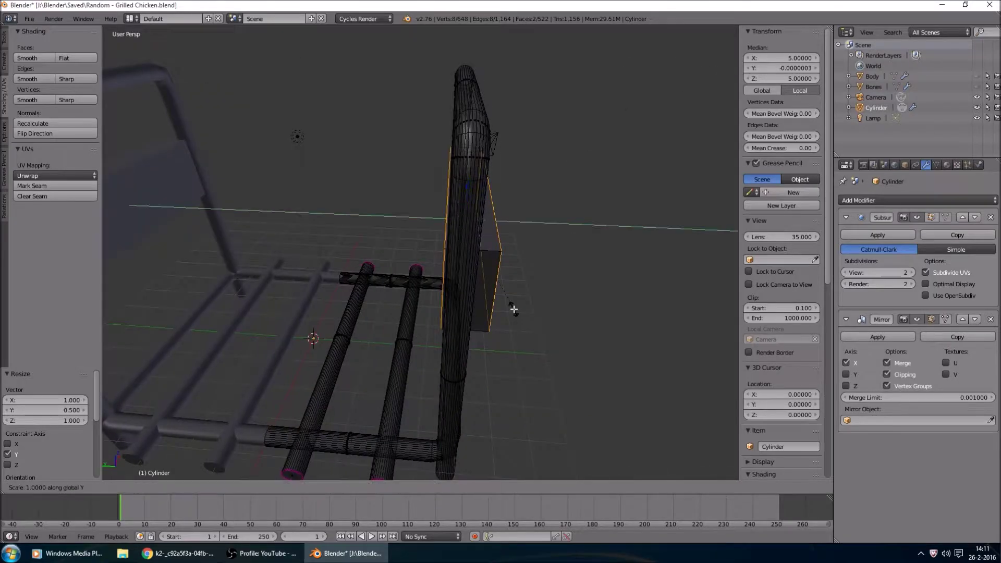
pyautogui.write('.5')
pyautogui.press('Return')
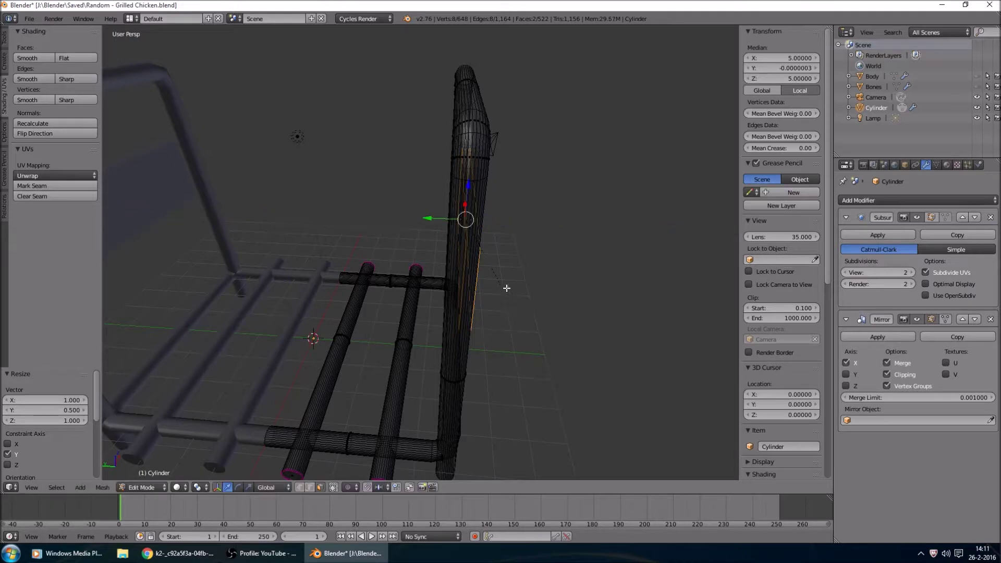
# Scale the front and back faces closer together along Y to thin the block into a flat panel.
pyautogui.scroll(3, 521, 276)
pyautogui.moveTo(575, 259)
pyautogui.mouseDown(button='middle')
pyautogui.moveTo(551, 273)
pyautogui.moveTo(557, 252)
pyautogui.mouseUp(button='middle')
pyautogui.press('s')
pyautogui.press('y')
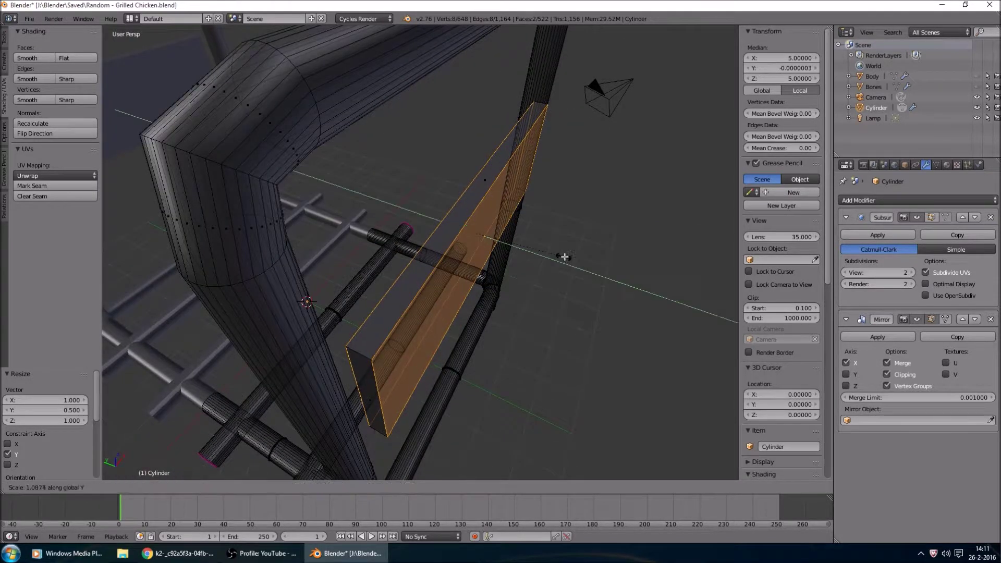
pyautogui.click(497, 238)
# Select the panel's two end faces and scale them slightly outward along the X axis so they reach into the posts.
pyautogui.press('a')
pyautogui.moveTo(431, 313); pyautogui.dragTo(488, 267, button='middle')
pyautogui.rightClick(346, 289)
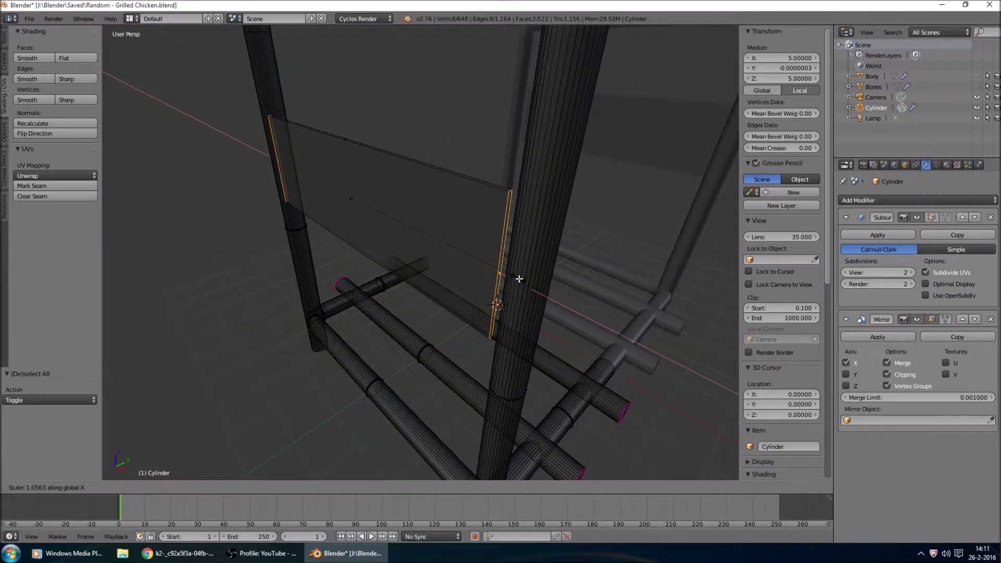
pyautogui.press('Tab')
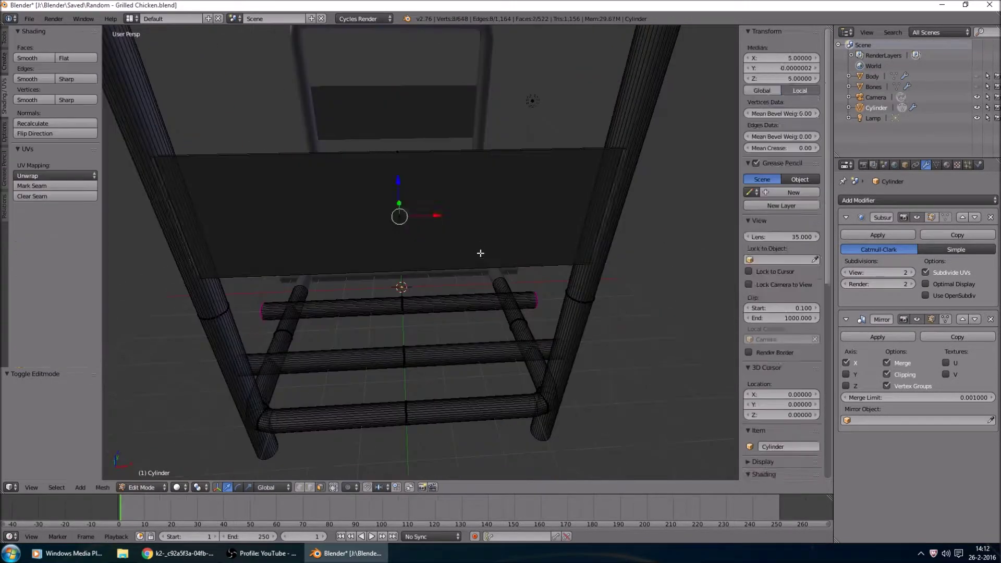
# Select the whole flat panel and set its mean edge crease to 1.00.
pyautogui.press('a')
pyautogui.press('l')
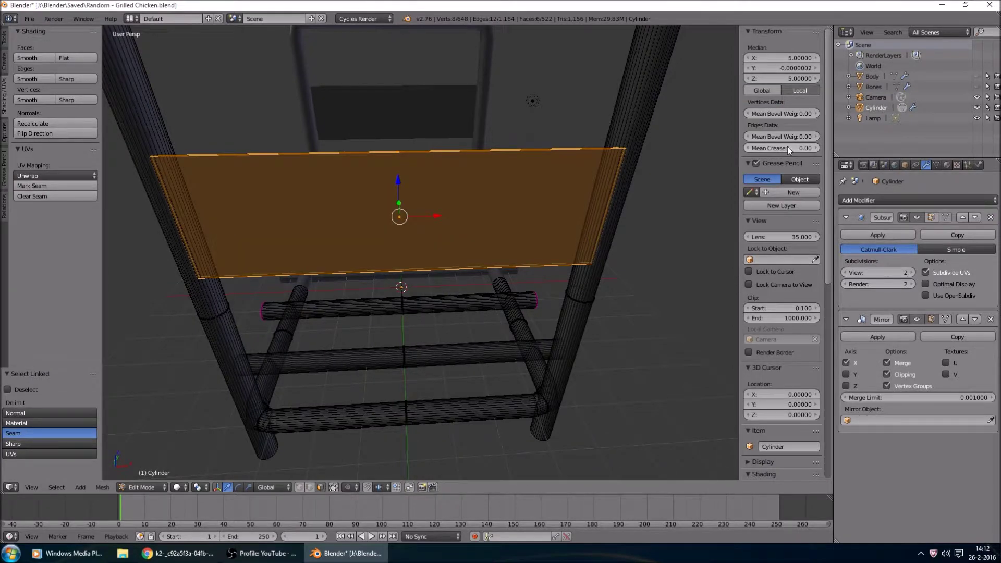
pyautogui.press('Tab')
pyautogui.moveTo(462, 190); pyautogui.dragTo(661, 286, button='middle')
pyautogui.press('Tab')
# Shift the panel slightly along the Y axis in top view to sit just inside the pipe's outer side.
pyautogui.press('g')
pyautogui.press('y')
pyautogui.click(476, 231)
pyautogui.press('KP_5')
pyautogui.scroll(5, 493, 235)
pyautogui.press('KP_7')
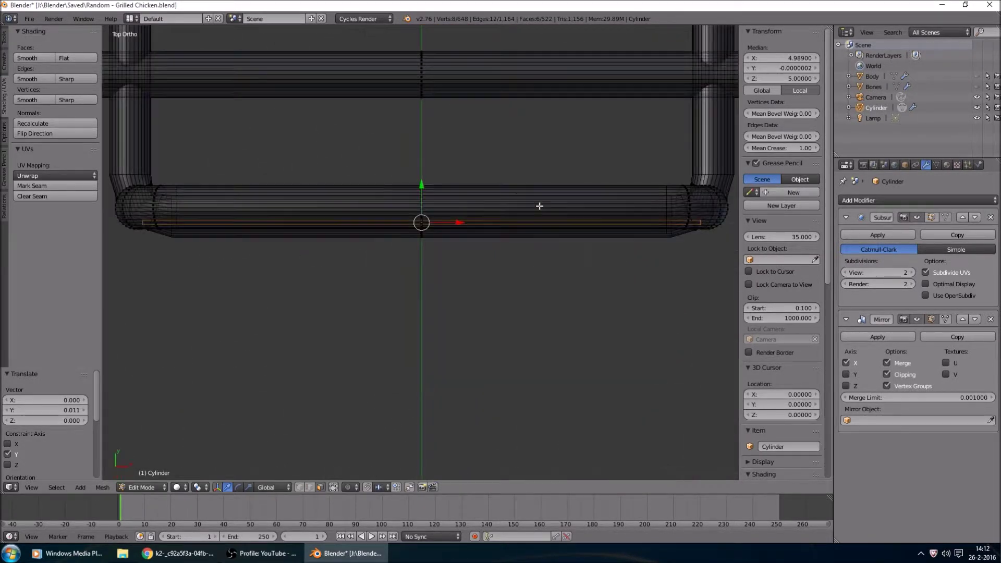
pyautogui.moveTo(421, 188); pyautogui.dragTo(423, 190)
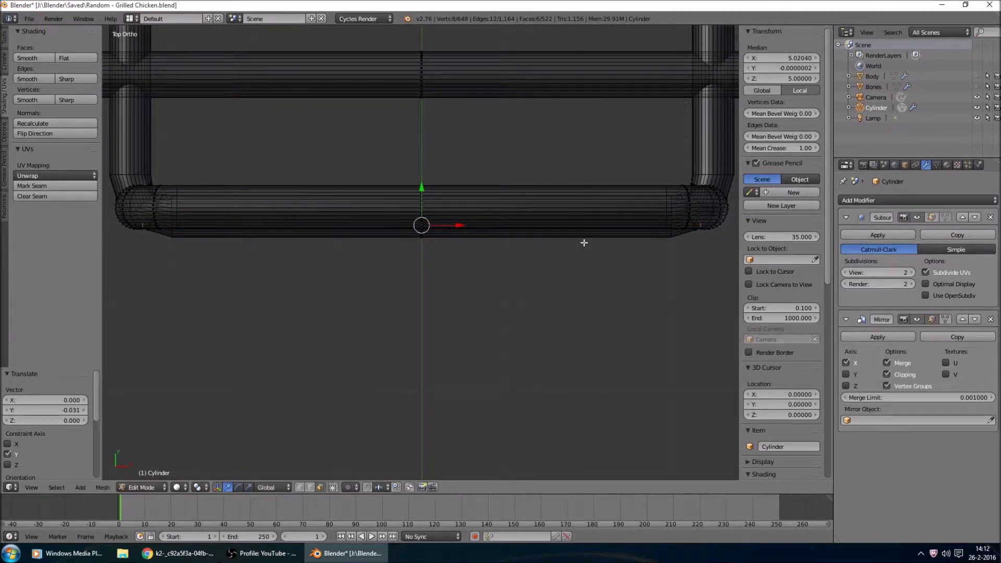
# Extrude the panel's end face on the negative X side outward by 0.5.
pyautogui.press('Tab')
pyautogui.moveTo(585, 241); pyautogui.dragTo(520, 273, button='middle')
pyautogui.press('Tab')
pyautogui.rightClick(458, 238)
pyautogui.write('e1')
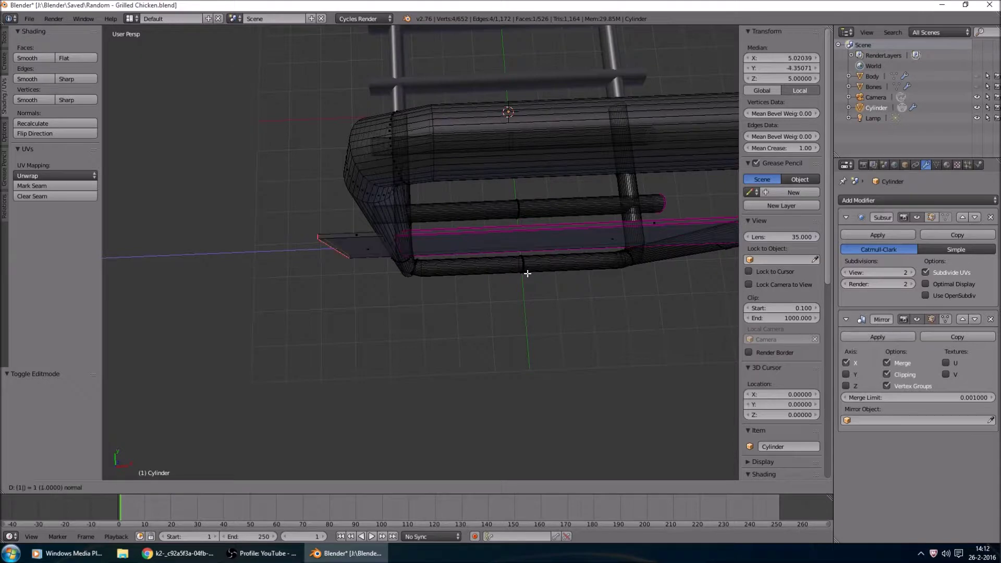
pyautogui.press('BackSpace')
pyautogui.write('.5')
pyautogui.press('Return')
# Rotate the extruded end face -45° about Z, extrude it in place and turn the new face another 45°.
pyautogui.moveTo(526, 271); pyautogui.dragTo(585, 324, button='middle')
pyautogui.press('KP_7')
pyautogui.scroll(3, 564, 315)
pyautogui.write('rz45')
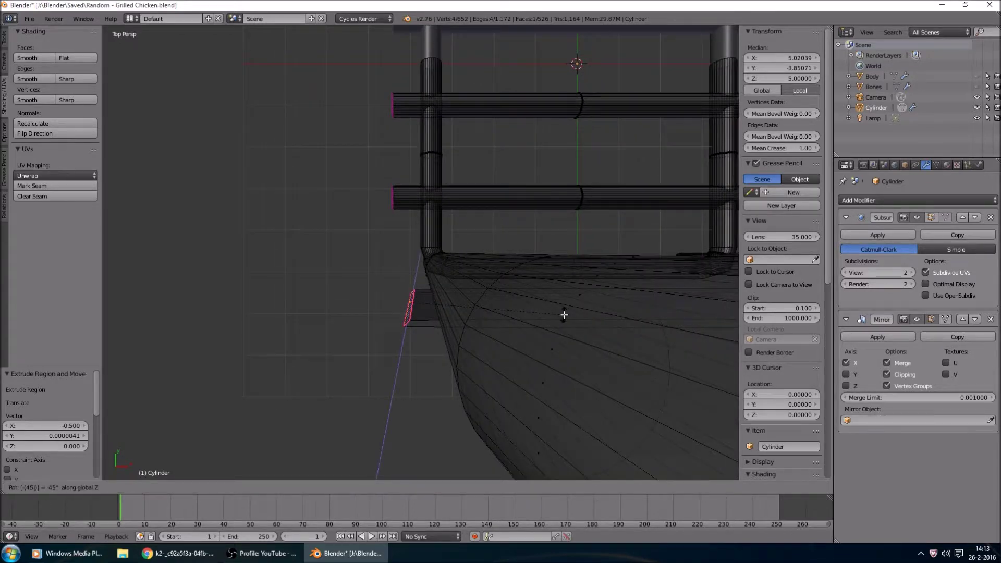
pyautogui.press('Return')
pyautogui.press('e')
pyautogui.press('Escape')
pyautogui.write('r-45')
pyautogui.press('Return')
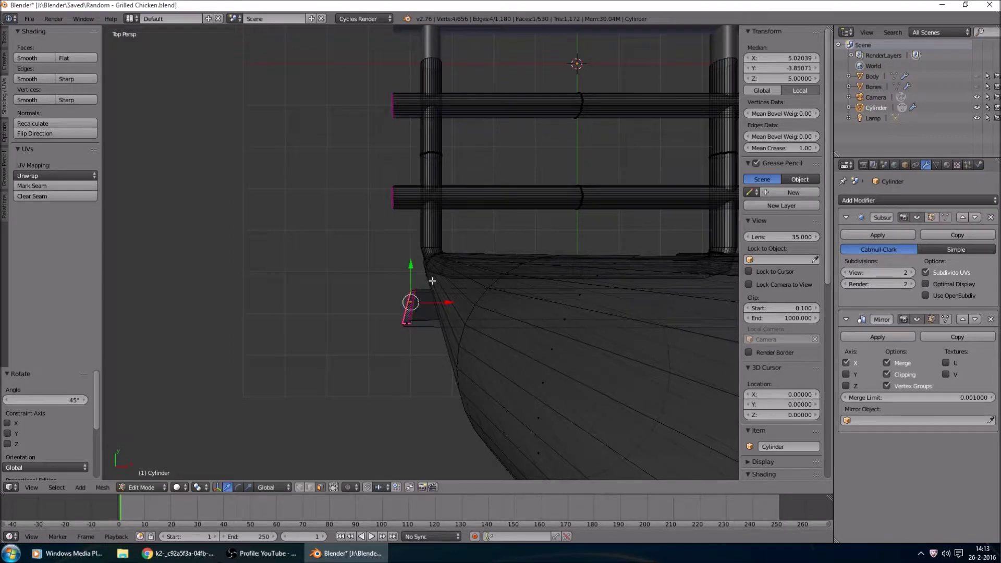
# Move the turned end face 1 unit along the Y axis to form the panel's first side flange.
pyautogui.write('ey1')
pyautogui.press('Return')
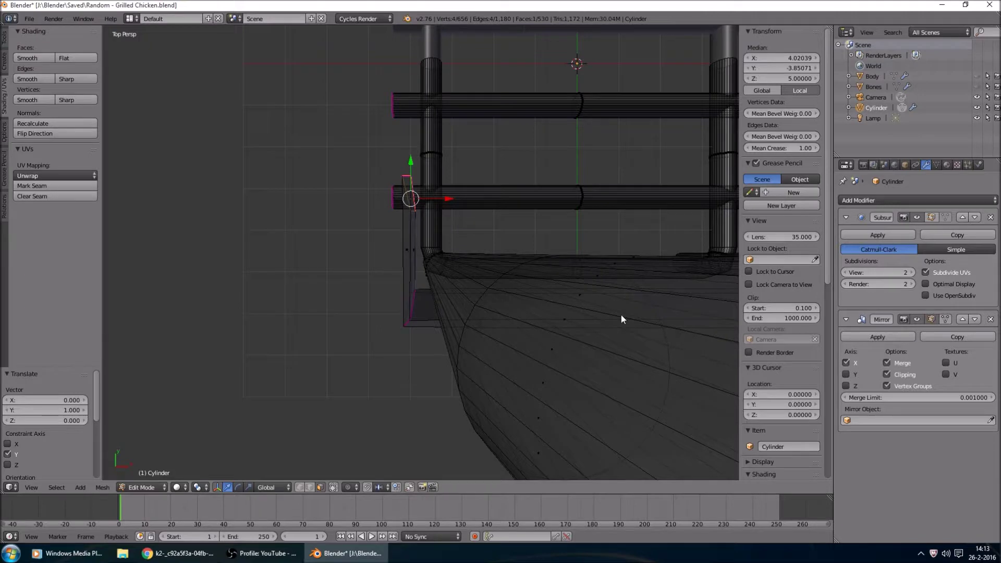
pyautogui.press('Tab')
pyautogui.press('Tab')
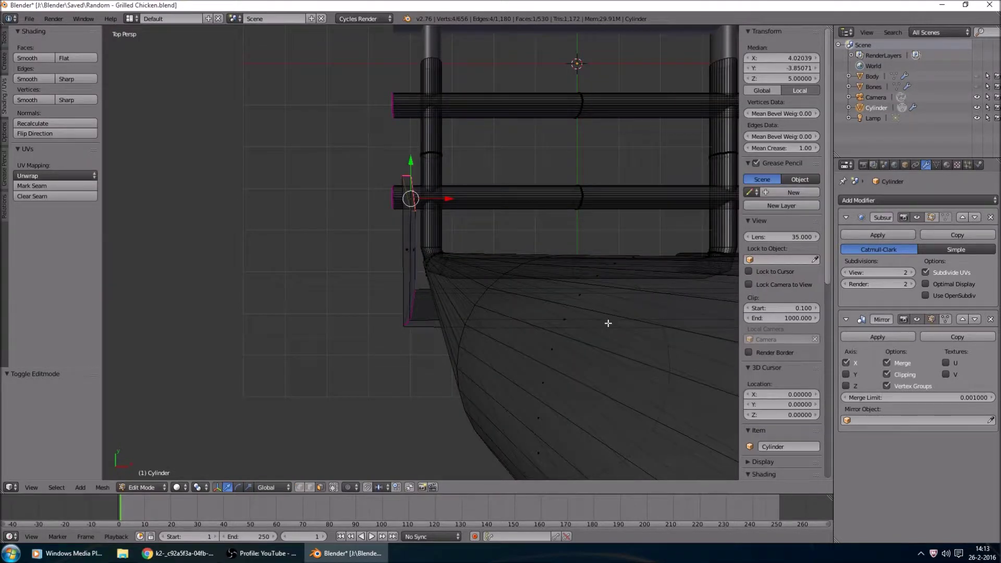
pyautogui.moveTo(608, 323); pyautogui.dragTo(802, 251, button='middle')
# Hide the upright pipe frame and select the panel's opposite end face on the positive X side.
pyautogui.press('a')
pyautogui.moveTo(514, 233); pyautogui.dragTo(500, 196, button='middle')
pyautogui.press('l')
pyautogui.press('h')
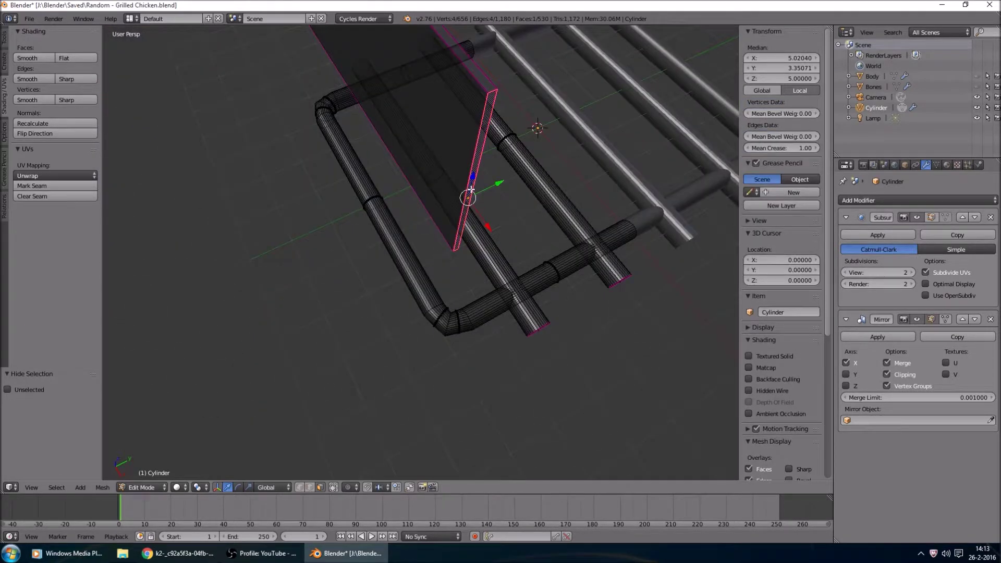
# Reveal the hidden pipe frame and deselect it, keeping only the panel's end face selected.
pyautogui.hotkey('alt', 'h')
pyautogui.moveTo(521, 239)
pyautogui.mouseDown(button='middle')
pyautogui.moveTo(560, 254)
pyautogui.moveTo(512, 219)
pyautogui.moveTo(544, 119)
pyautogui.moveTo(435, 251)
pyautogui.mouseUp(button='middle')
pyautogui.press('Escape')
pyautogui.moveTo(588, 241); pyautogui.dragTo(521, 239, button='middle')
pyautogui.press('c')
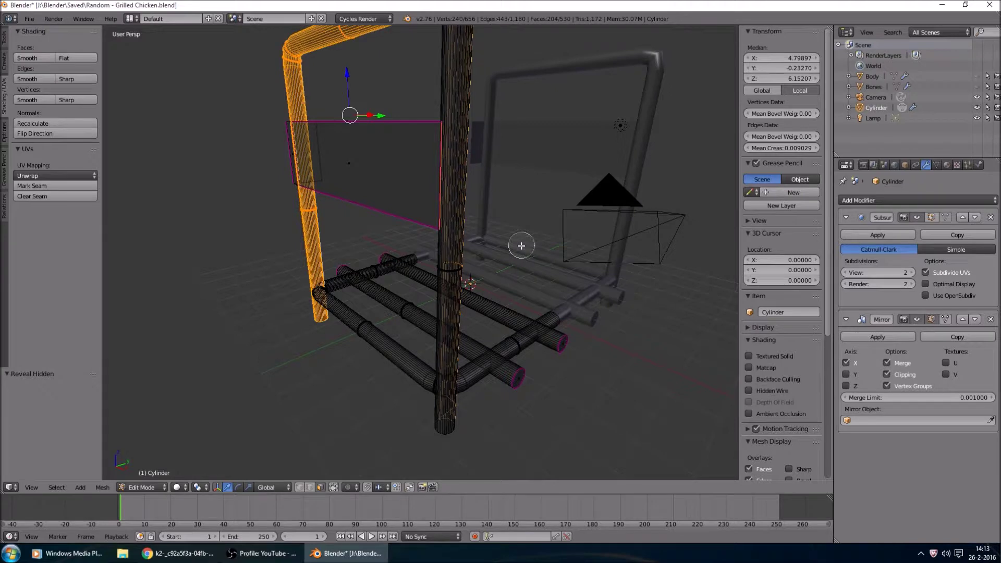
pyautogui.press('a')
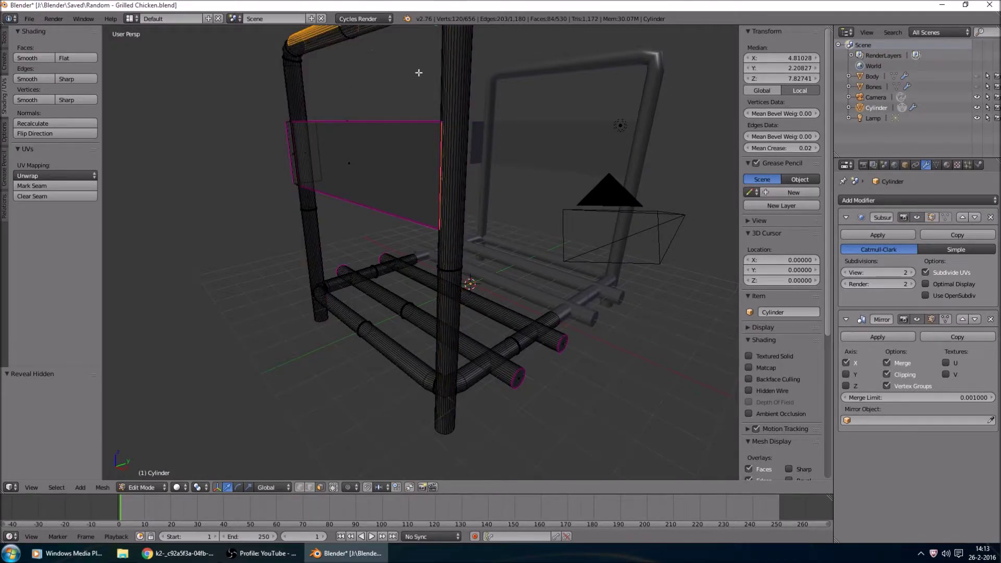
pyautogui.moveTo(420, 72); pyautogui.dragTo(415, 97, button='middle')
pyautogui.moveTo(414, 97); pyautogui.dragTo(419, 82)
pyautogui.hotkey('ctrl', 'z')
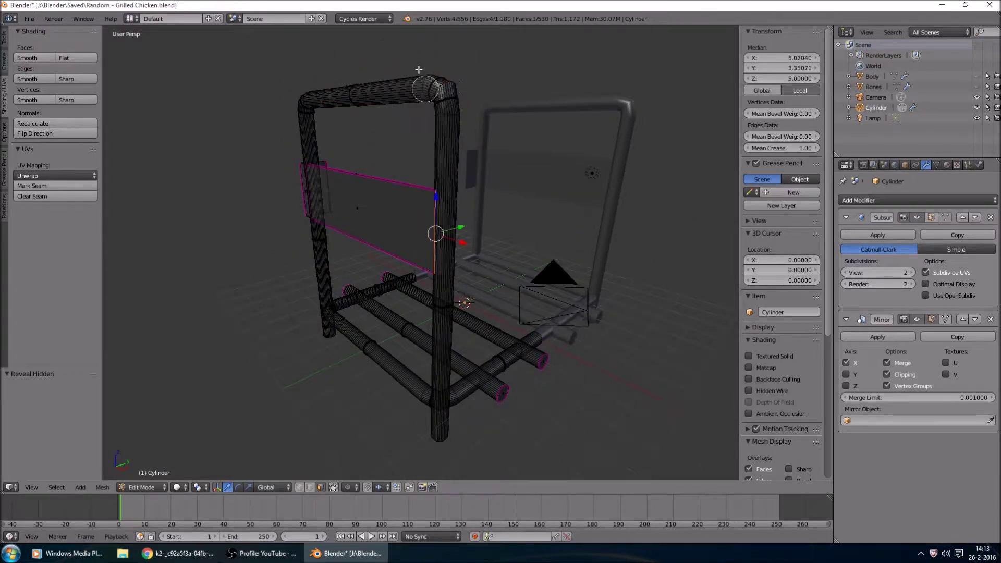
# Extrude the panel's end face on the positive X side outward by 0.5.
pyautogui.scroll(3, 404, 63)
pyautogui.moveTo(404, 63); pyautogui.dragTo(563, 364, button='middle')
pyautogui.write('e0.5')
pyautogui.press('Return')
# Rotate the extruded end face 45° about Z, extrude it in place and rotate the new face another 45°.
pyautogui.press('r')
pyautogui.write('xz45')
pyautogui.press('Return')
pyautogui.moveTo(573, 361); pyautogui.dragTo(558, 350, button='middle')
pyautogui.press('e')
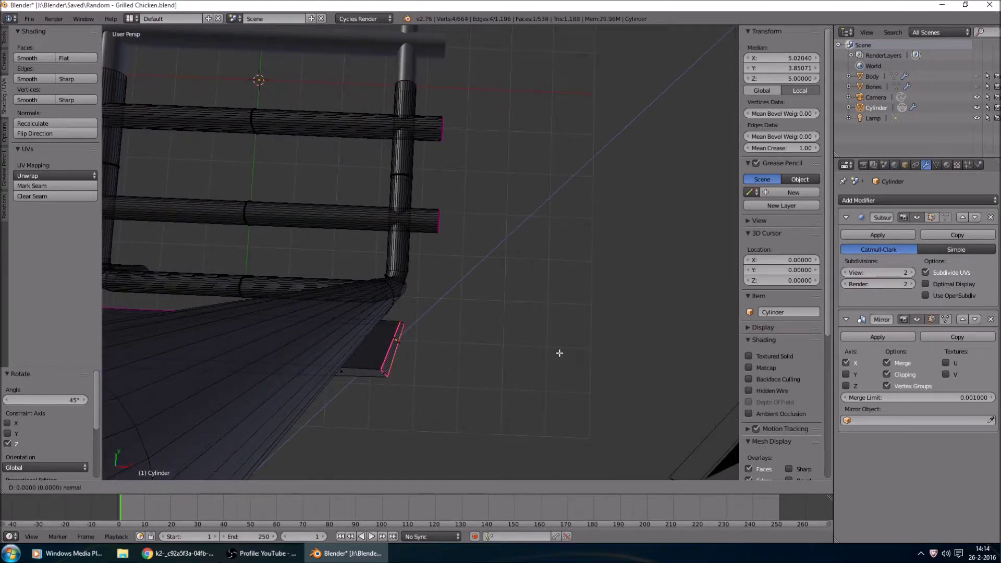
pyautogui.rightClick(559, 353)
pyautogui.write('r45')
pyautogui.press('Return')
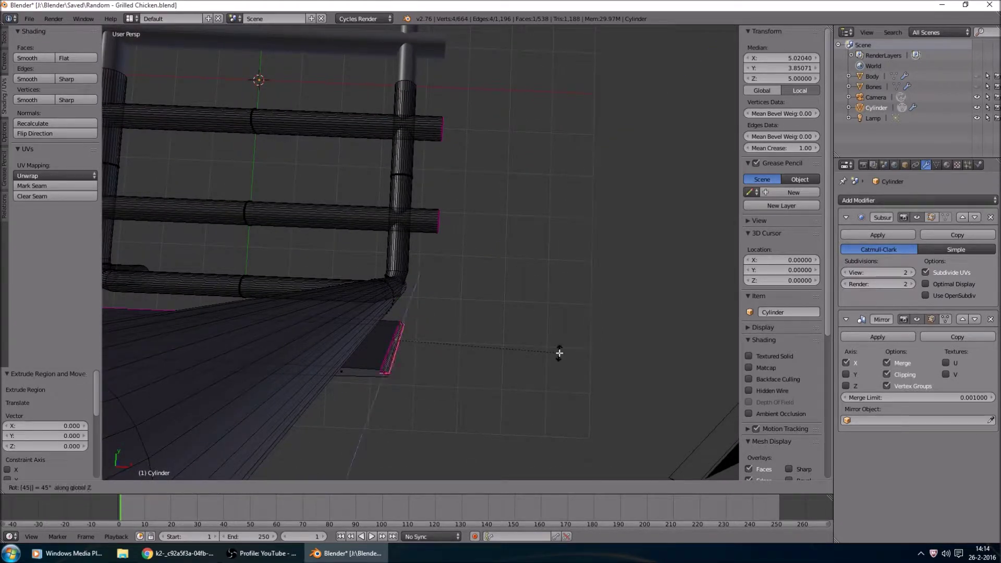
# Move the turned end face 1 unit along the Y axis to form the panel's second side flange.
pyautogui.write('gy1')
pyautogui.press('Return')
pyautogui.scroll(-5, 479, 274)
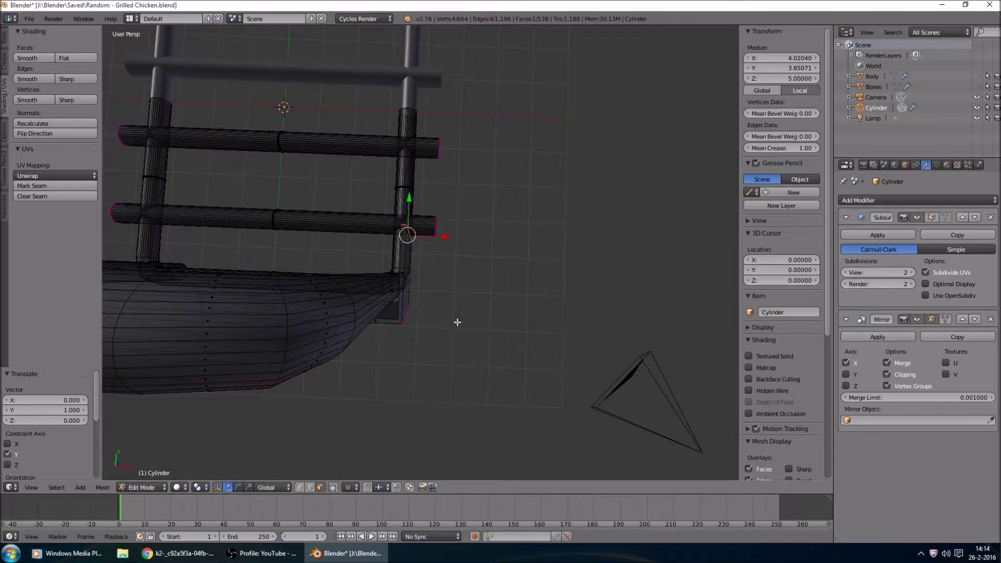
pyautogui.press('Tab')
pyautogui.press('Tab')
# Select the whole panel with its flanges, set its mean edge crease to 1.00 and clear the selection.
pyautogui.moveTo(546, 311); pyautogui.dragTo(488, 283, button='middle')
pyautogui.press('Tab')
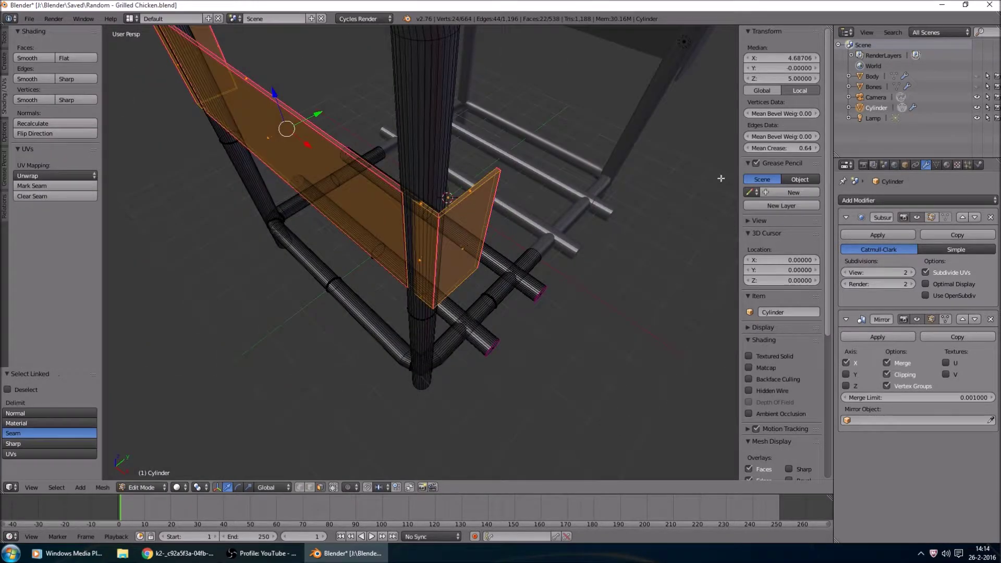
pyautogui.press('Tab')
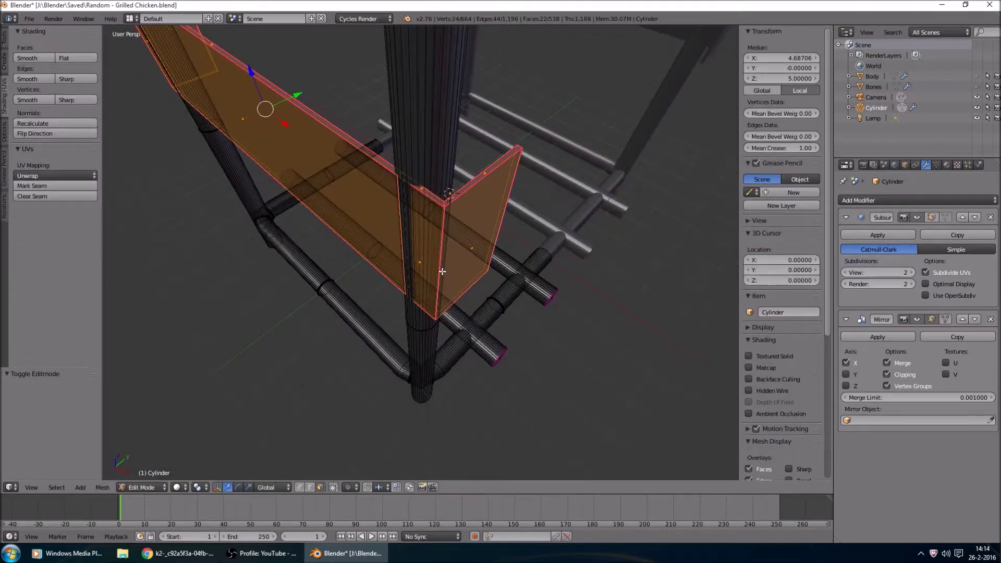
pyautogui.press('a')
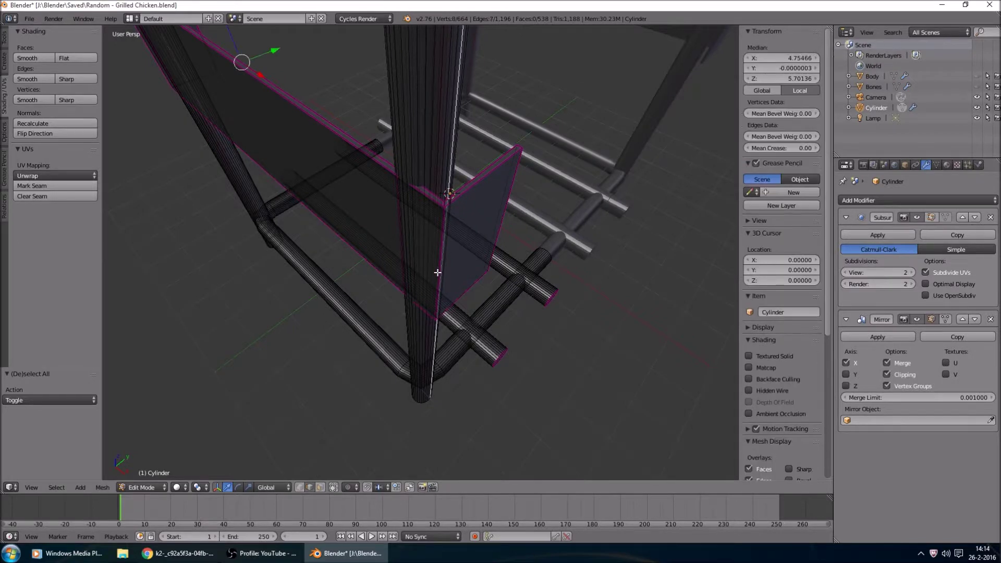
# Select the vertical edge loops at the end panel's corners and examine their crease and the resulting bends.
pyautogui.moveTo(259, 63); pyautogui.dragTo(412, 368, button='middle')
pyautogui.keyDown('alt'); pyautogui.rightClick(457, 232); pyautogui.keyUp('alt')
pyautogui.keyDown('alt'); pyautogui.keyDown('shift'); pyautogui.rightClick(504, 352); pyautogui.keyUp('shift'); pyautogui.keyUp('alt')
pyautogui.keyDown('alt'); pyautogui.rightClick(504, 353); pyautogui.keyUp('alt')
pyautogui.click(334, 487)
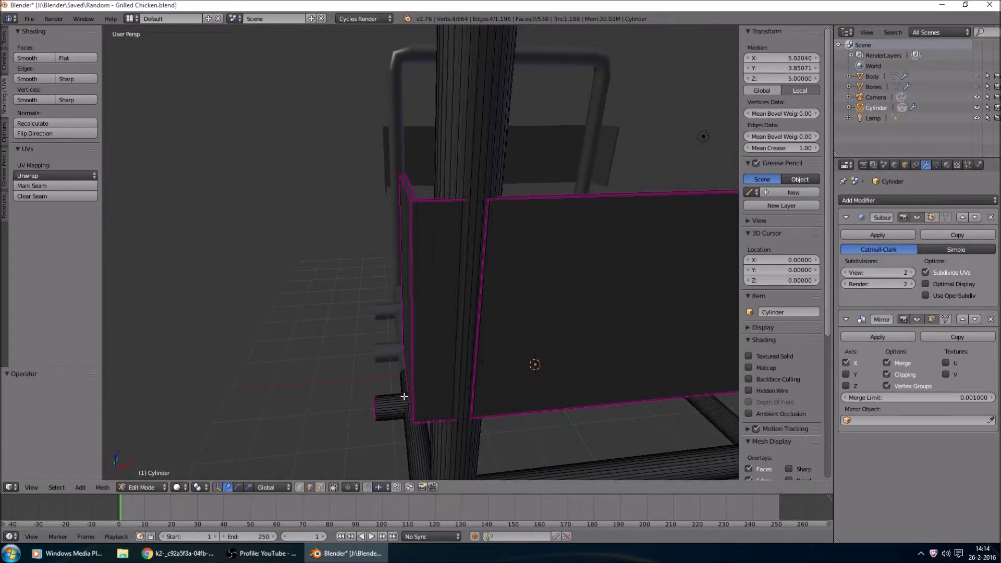
pyautogui.keyDown('alt'); pyautogui.rightClick(412, 354); pyautogui.keyUp('alt')
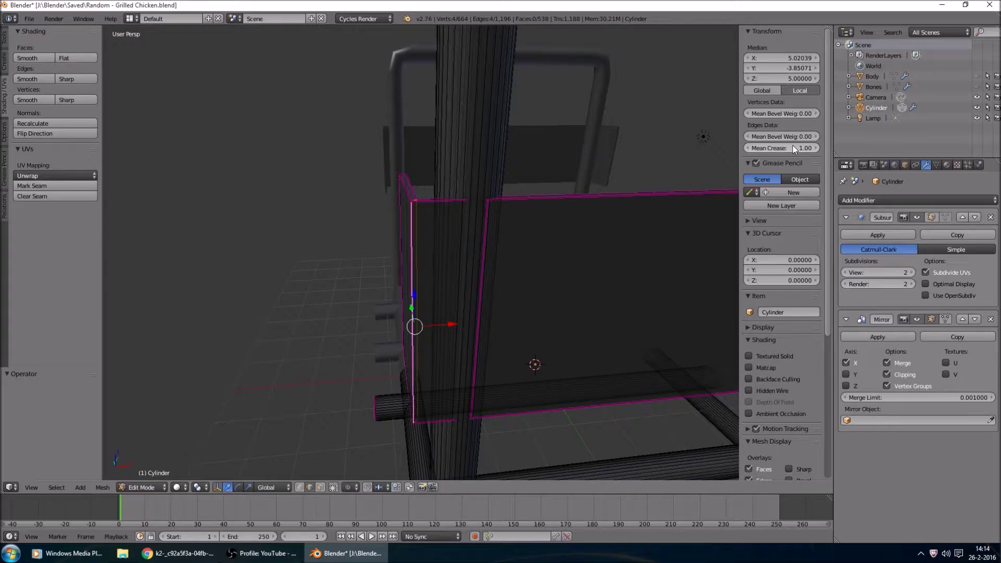
pyautogui.press('Tab')
pyautogui.moveTo(666, 188); pyautogui.dragTo(515, 283, button='middle')
pyautogui.press('Tab')
pyautogui.keyDown('alt'); pyautogui.rightClick(514, 283); pyautogui.keyUp('alt')
pyautogui.press('Tab')
pyautogui.moveTo(605, 174); pyautogui.dragTo(592, 240, button='middle')
pyautogui.press('Tab')
pyautogui.press('a')
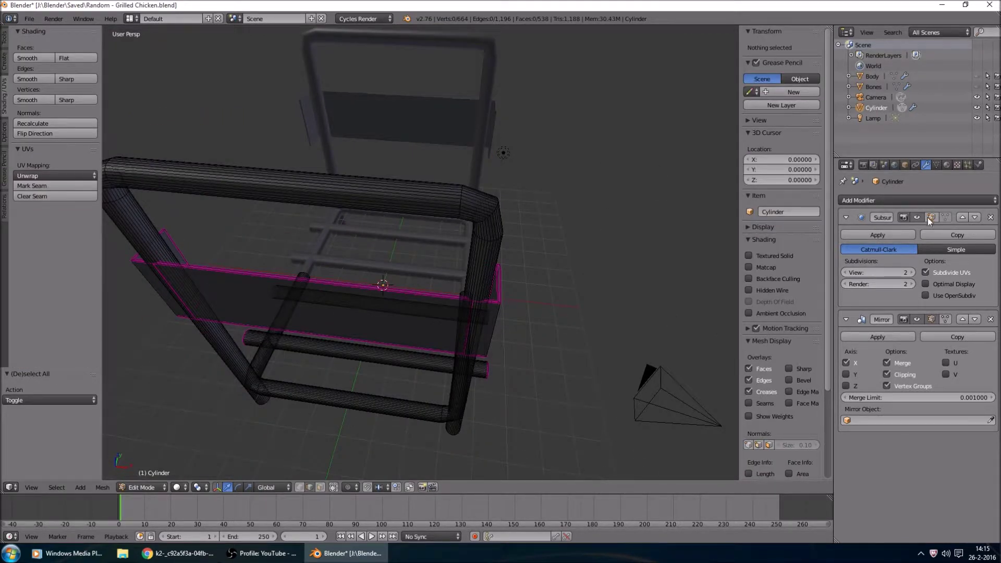
pyautogui.press('l')
pyautogui.press('a')
pyautogui.moveTo(332, 316); pyautogui.dragTo(341, 264, button='middle')
pyautogui.moveTo(583, 296); pyautogui.dragTo(352, 294, button='middle')
pyautogui.press('l')
pyautogui.press('a')
# Select only the end panel's long front face and move it outward along the global Y axis by about 0.3.
pyautogui.press('c')
pyautogui.click(346, 342)
pyautogui.moveTo(344, 320); pyautogui.dragTo(364, 240)
pyautogui.rightClick(365, 240)
pyautogui.moveTo(365, 240); pyautogui.dragTo(365, 313, button='middle')
pyautogui.press('g')
pyautogui.press('x')
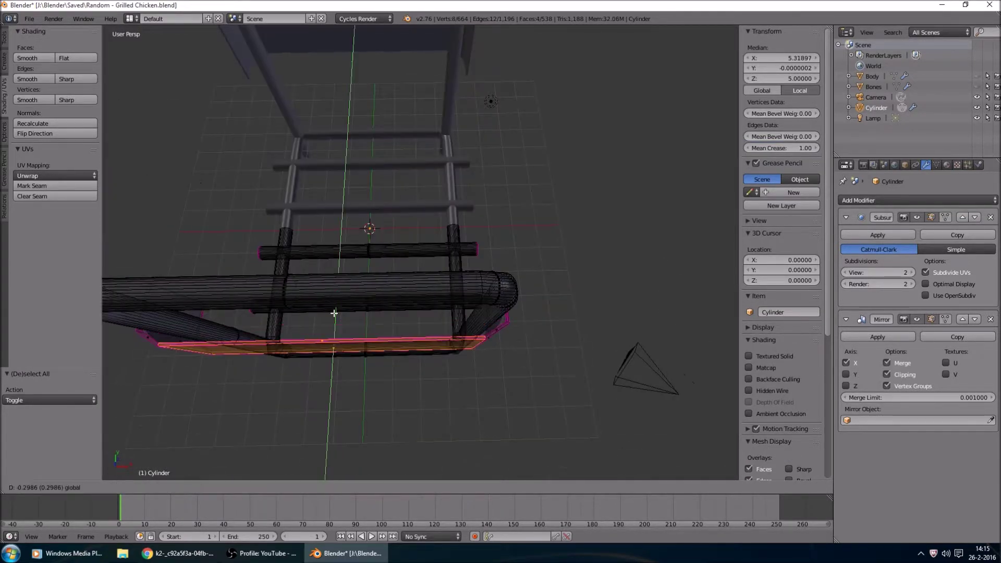
pyautogui.click(334, 312)
# Select the entire linked end panel and scale it uniformly to about 0.95.
pyautogui.press('Tab')
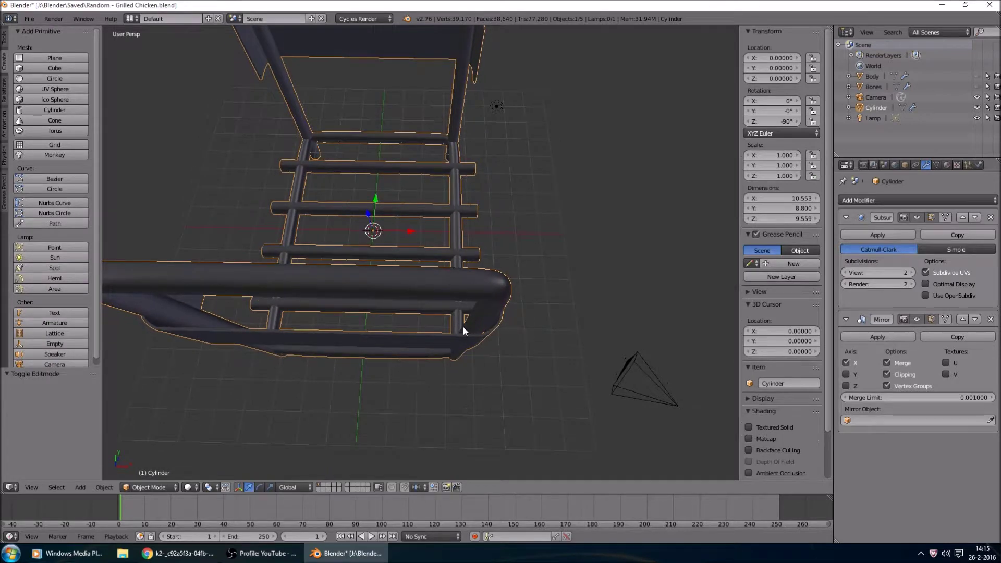
pyautogui.moveTo(462, 327); pyautogui.dragTo(458, 311, button='middle')
pyautogui.press('Tab')
pyautogui.hotkey('ctrl', 'l')
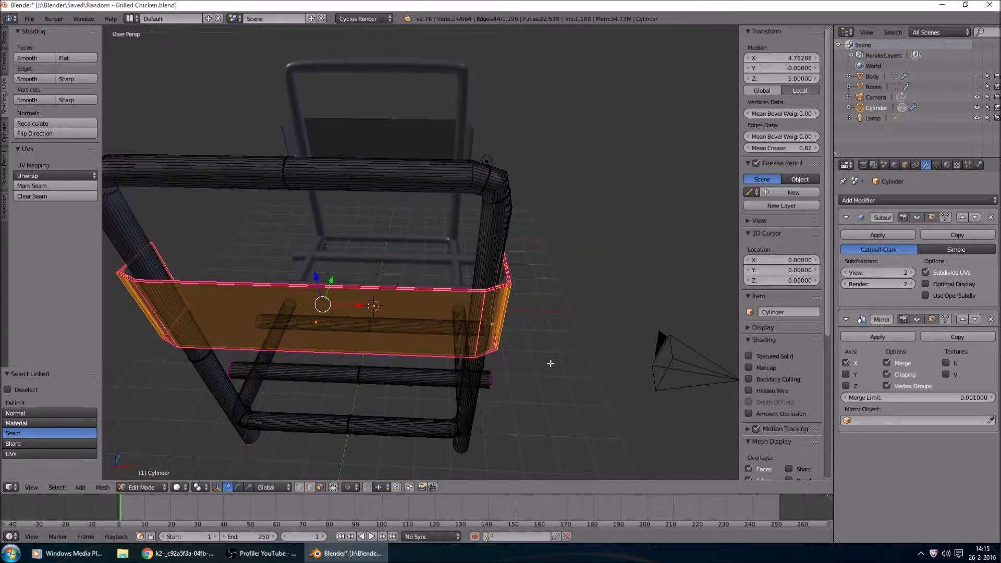
pyautogui.press('s')
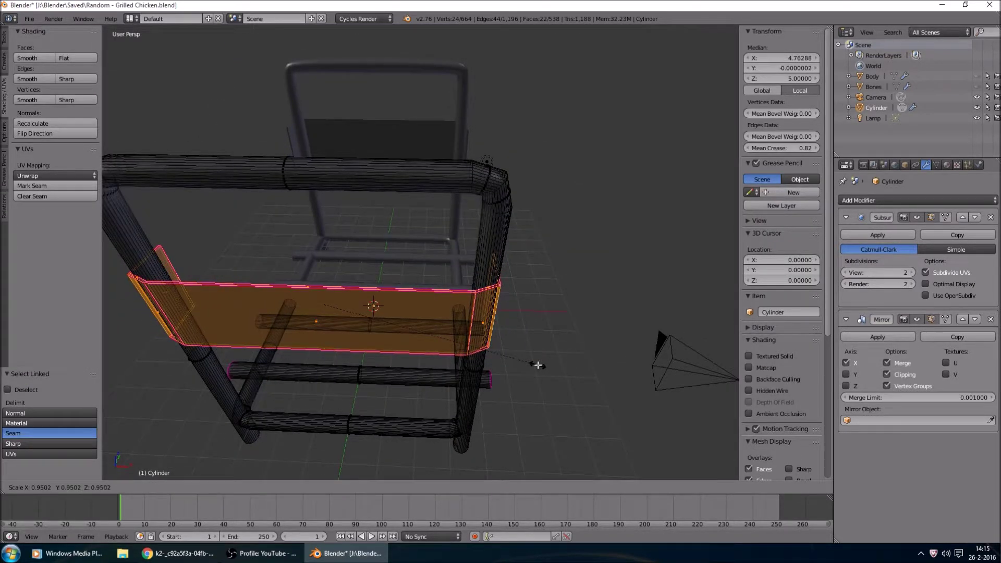
pyautogui.click(558, 336)
pyautogui.press('Tab')
pyautogui.moveTo(558, 336); pyautogui.dragTo(483, 340, button='middle')
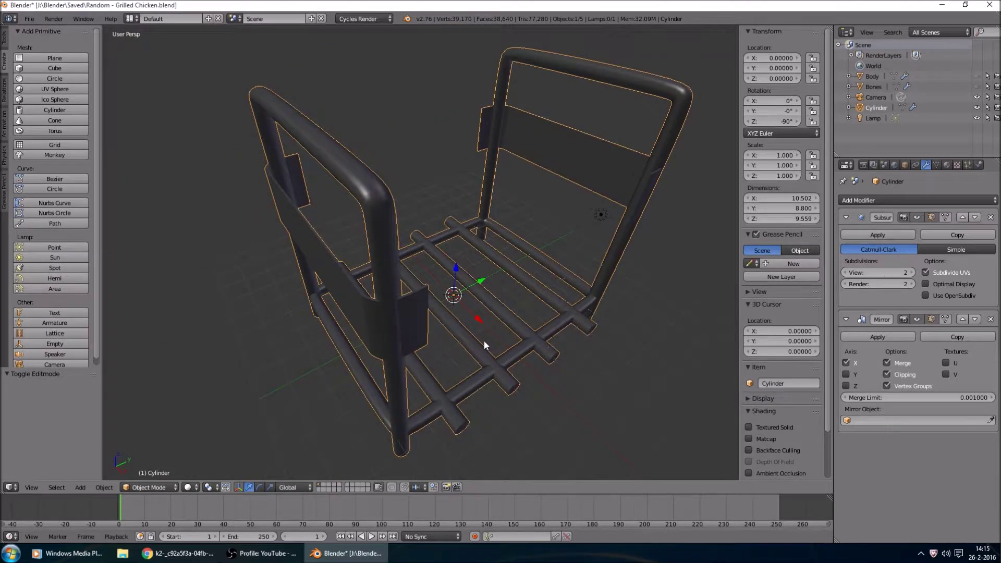
# Shift the whole end panel inward along the global Y axis to a median X of about 4.60, and deselect it.
pyautogui.moveTo(484, 339); pyautogui.dragTo(471, 330, button='middle')
pyautogui.press('Tab')
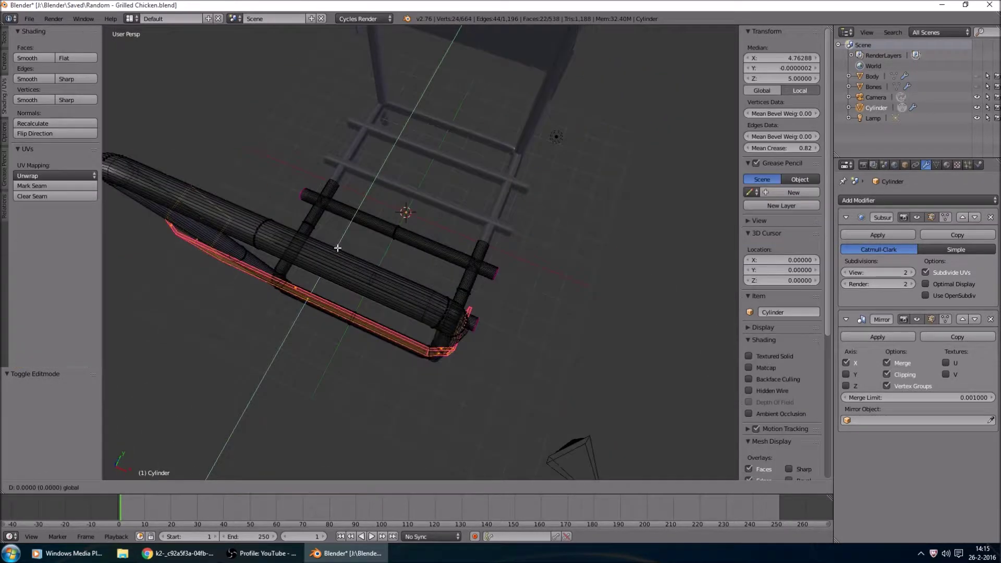
pyautogui.press('Tab')
pyautogui.press('Tab')
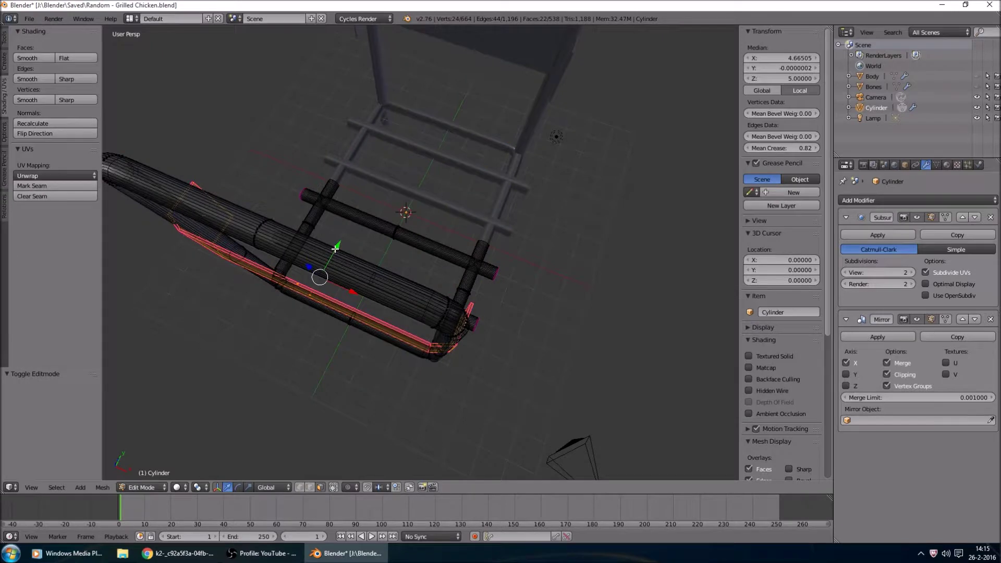
pyautogui.press('Tab')
pyautogui.press('Tab')
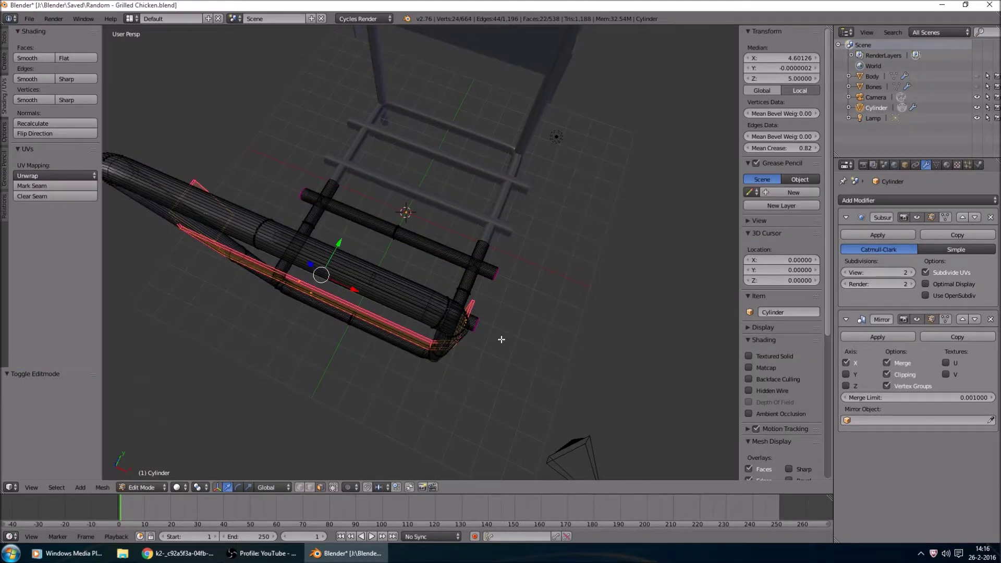
pyautogui.press('a')
pyautogui.moveTo(501, 339); pyautogui.dragTo(469, 362, button='middle')
pyautogui.keyDown('alt'); pyautogui.rightClick(472, 338); pyautogui.keyUp('alt')
pyautogui.press('a')
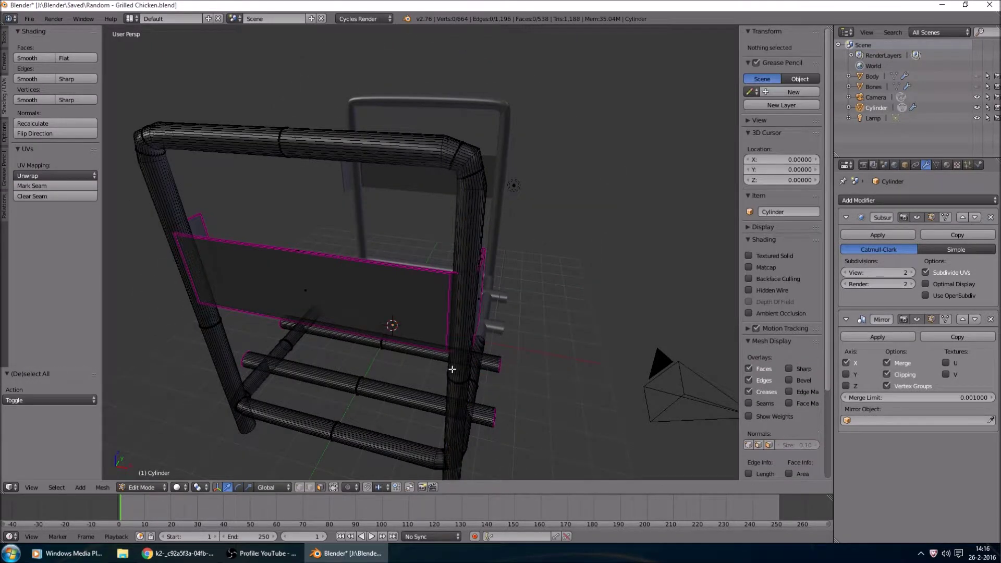
pyautogui.press('l')
pyautogui.press('h')
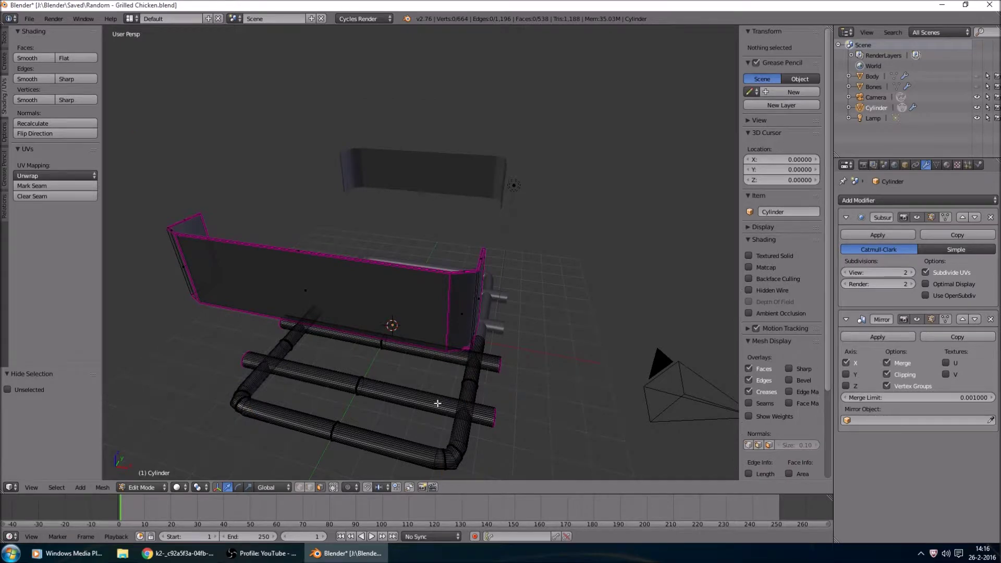
pyautogui.hotkey('alt', 'h')
# Isolate the end panel by hiding the linked bottom rails, crossbars and upright frame tubes.
pyautogui.press('a')
pyautogui.press('l')
pyautogui.press('l')
pyautogui.moveTo(552, 366); pyautogui.dragTo(483, 290, button='middle')
pyautogui.press('l')
pyautogui.press('h')
pyautogui.press('Tab')
pyautogui.press('Tab')
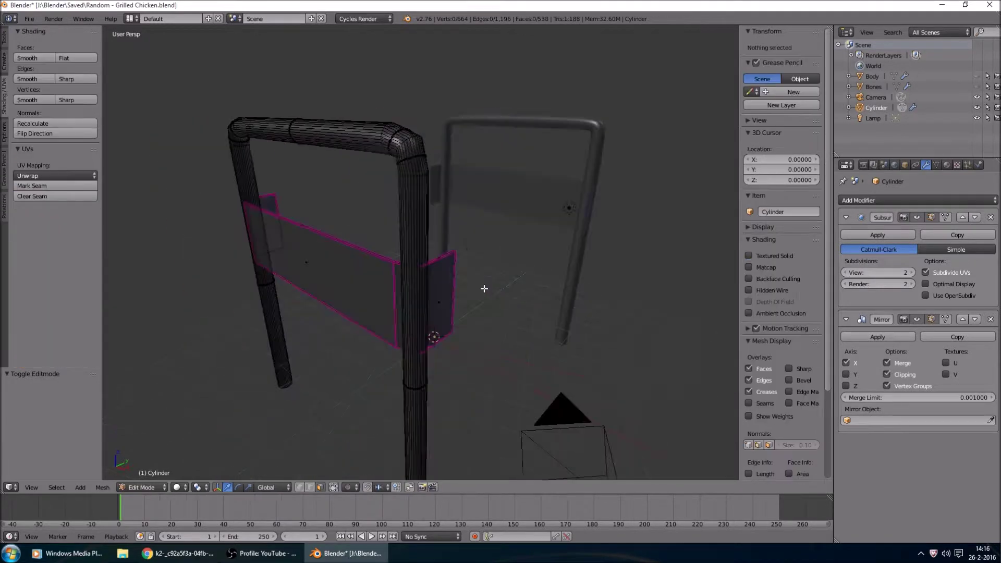
pyautogui.press('l')
pyautogui.press('h')
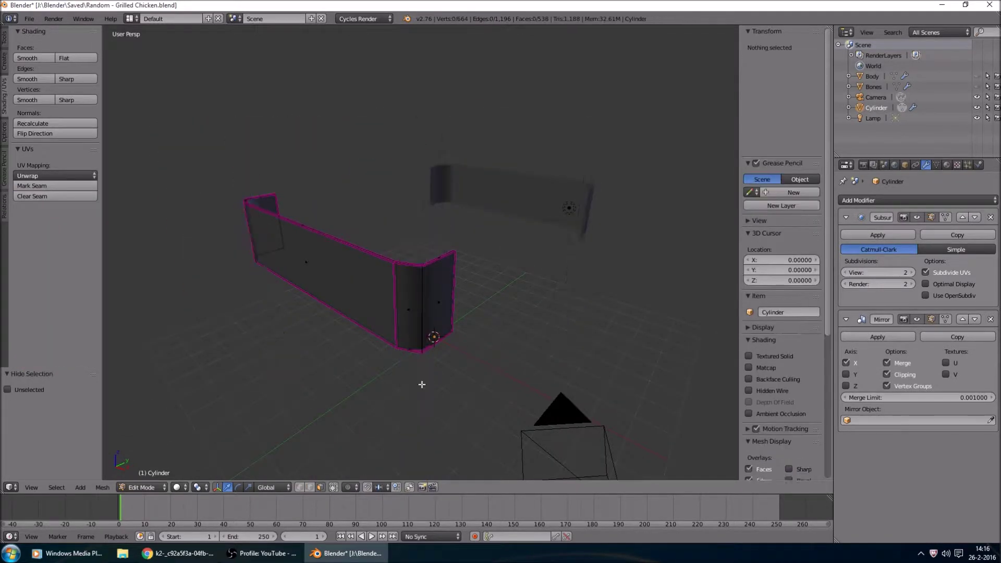
# Select the isolated panel's corner and side-wing faces, leaving its long front face out of the selection.
pyautogui.press('a')
pyautogui.press('a')
pyautogui.press('c')
pyautogui.scroll(-4, 422, 241)
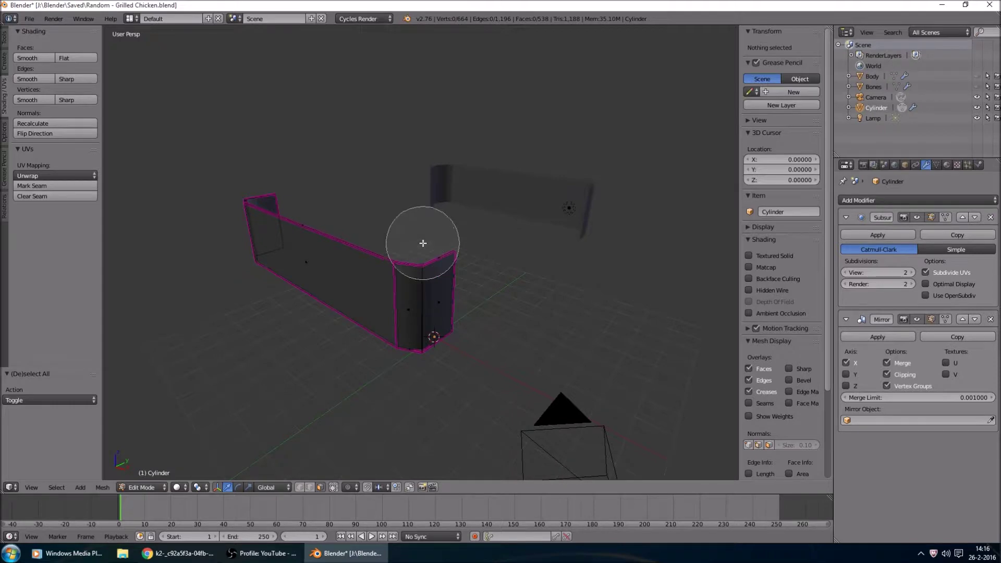
pyautogui.click(436, 245)
pyautogui.moveTo(436, 244); pyautogui.dragTo(246, 209)
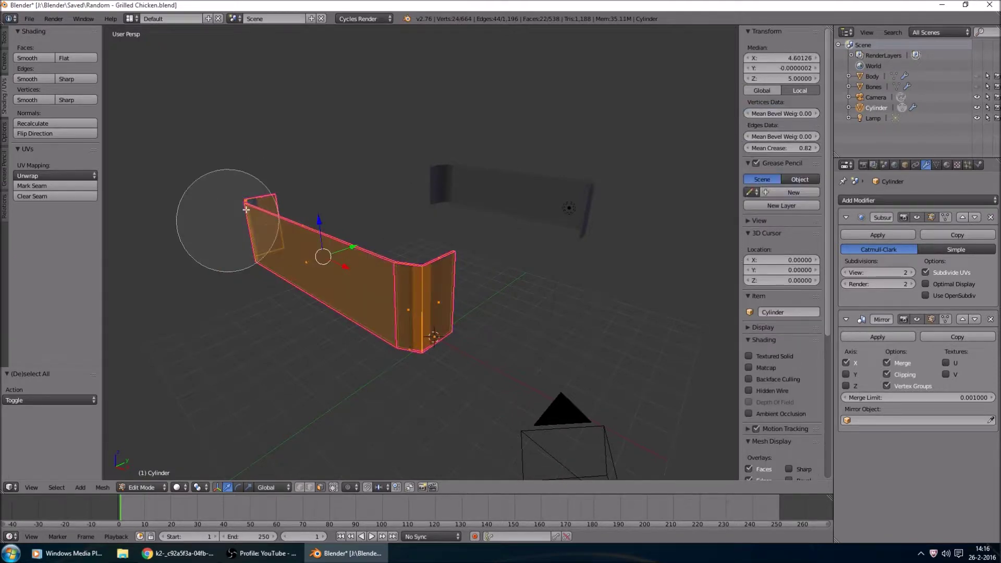
pyautogui.press('KP_1')
pyautogui.moveTo(271, 271); pyautogui.dragTo(436, 283, button='middle')
pyautogui.press('Escape')
pyautogui.press('Tab')
pyautogui.press('Tab')
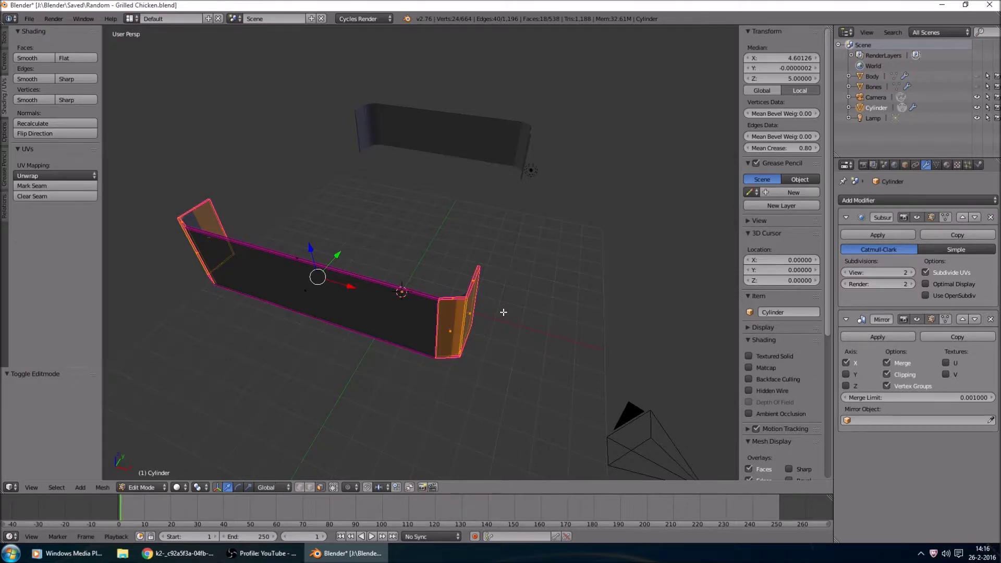
# Reveal the hidden frame tubes and remove them from the selection, keeping only the panel's corner and side-wing faces selected.
pyautogui.hotkey('alt', 'h')
pyautogui.press('KP_8')
pyautogui.press('c')
pyautogui.moveTo(449, 388); pyautogui.dragTo(448, 392, button='middle')
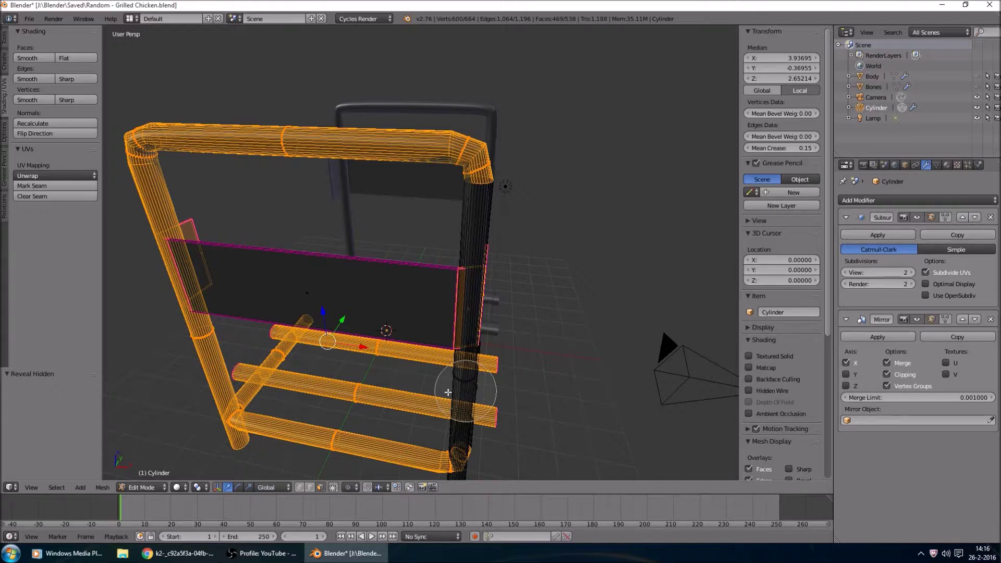
pyautogui.press('KP_1')
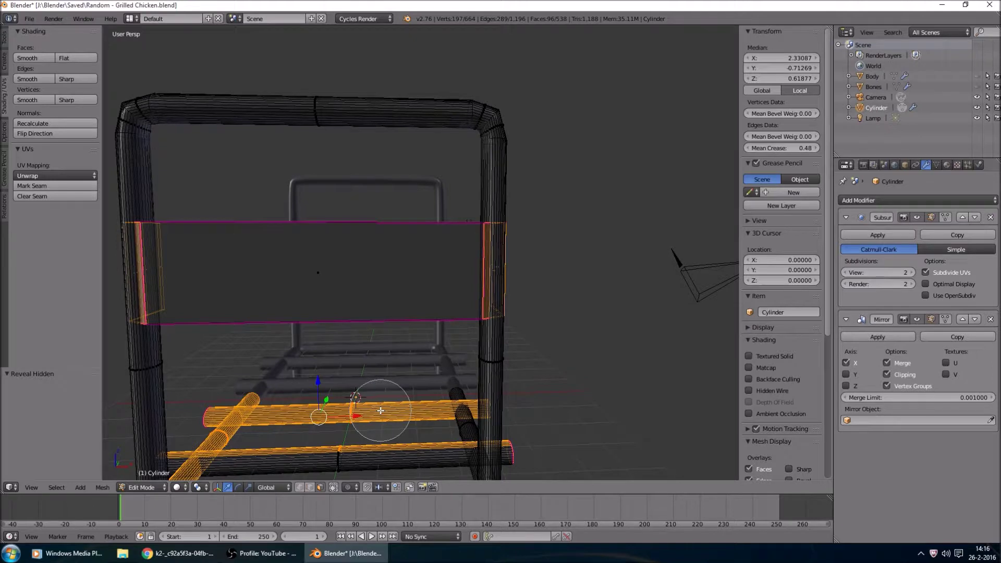
pyautogui.press('Escape')
# Widen the selected corner and side-wing faces along the global X axis, slightly past the upright posts.
pyautogui.moveTo(381, 411)
pyautogui.mouseDown(button='middle')
pyautogui.moveTo(313, 376)
pyautogui.moveTo(414, 384)
pyautogui.moveTo(458, 357)
pyautogui.moveTo(484, 363)
pyautogui.mouseUp(button='middle')
pyautogui.press('Tab')
pyautogui.press('Tab')
pyautogui.press('s')
pyautogui.press('x')
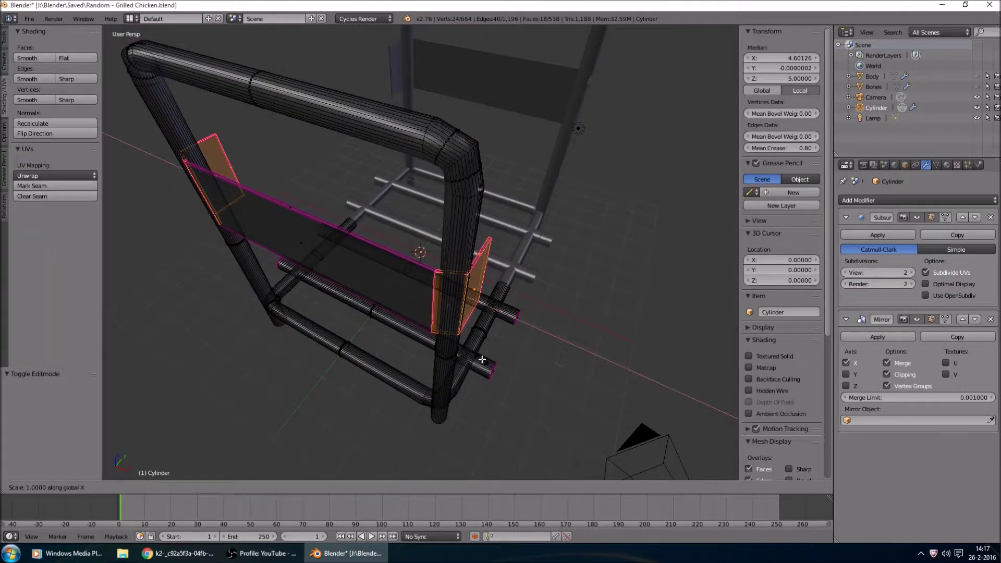
pyautogui.click(429, 251)
# Add the front face to the selection and move the whole panel outward along the global Y axis to a median X of about 4.76.
pyautogui.moveTo(538, 234); pyautogui.dragTo(330, 243, button='middle')
pyautogui.press('c')
pyautogui.click(332, 292)
pyautogui.moveTo(332, 291); pyautogui.dragTo(338, 231)
pyautogui.rightClick(339, 232)
pyautogui.moveTo(338, 232); pyautogui.dragTo(392, 220, button='middle')
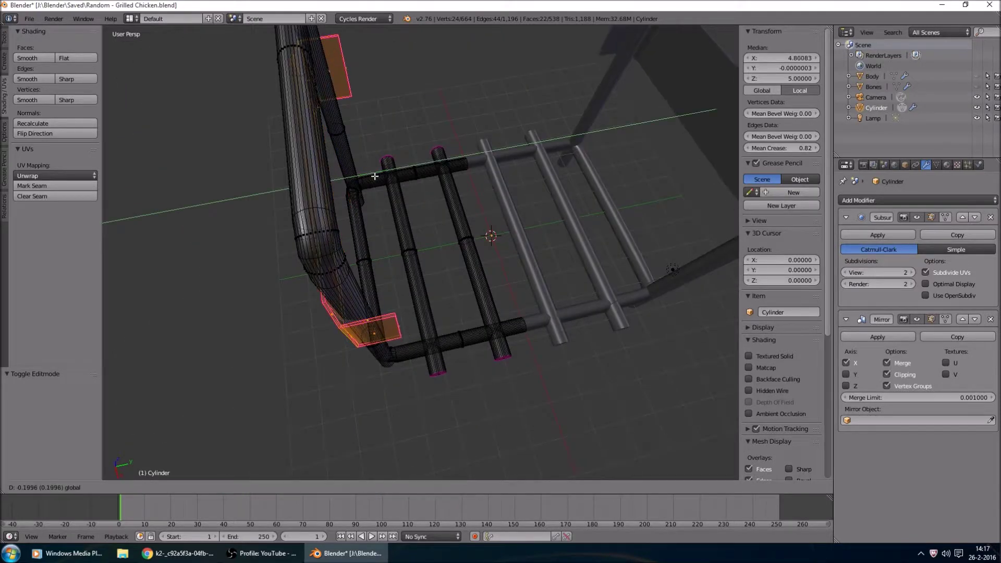
pyautogui.press('Tab')
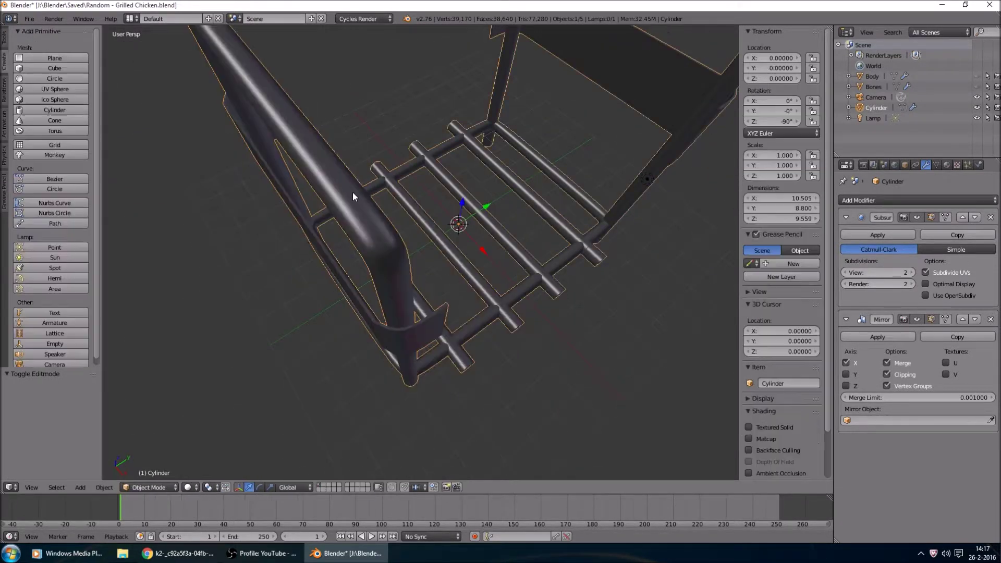
# Nudge the whole end panel slightly back inward along the global Y axis.
pyautogui.moveTo(352, 192); pyautogui.dragTo(426, 276, button='middle')
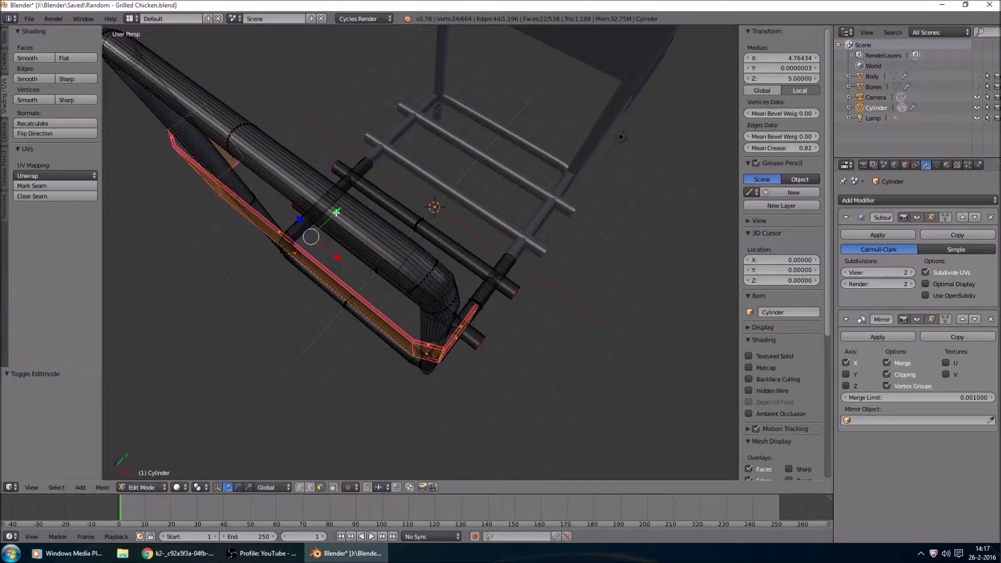
pyautogui.press('g')
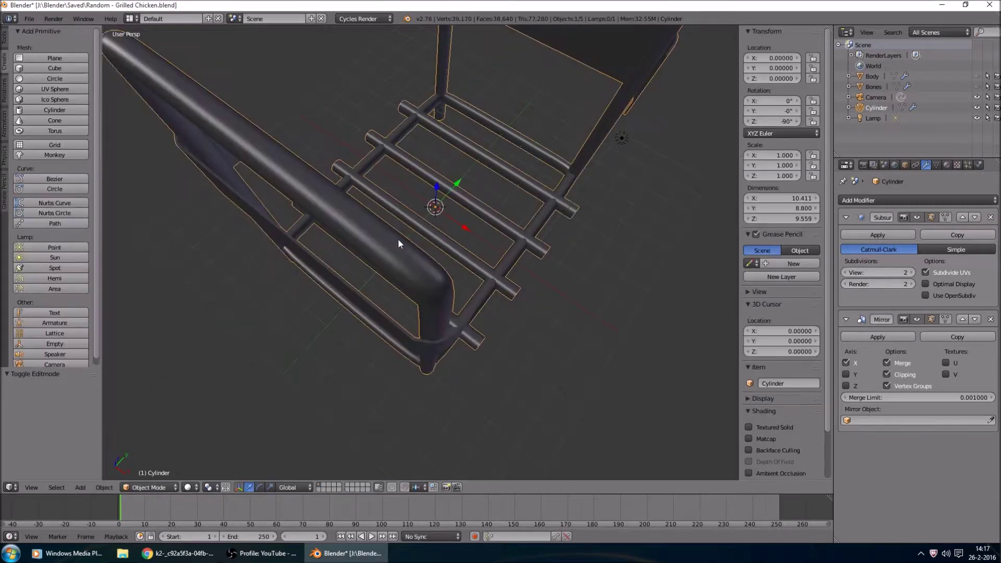
pyautogui.moveTo(398, 239); pyautogui.dragTo(389, 245, button='middle')
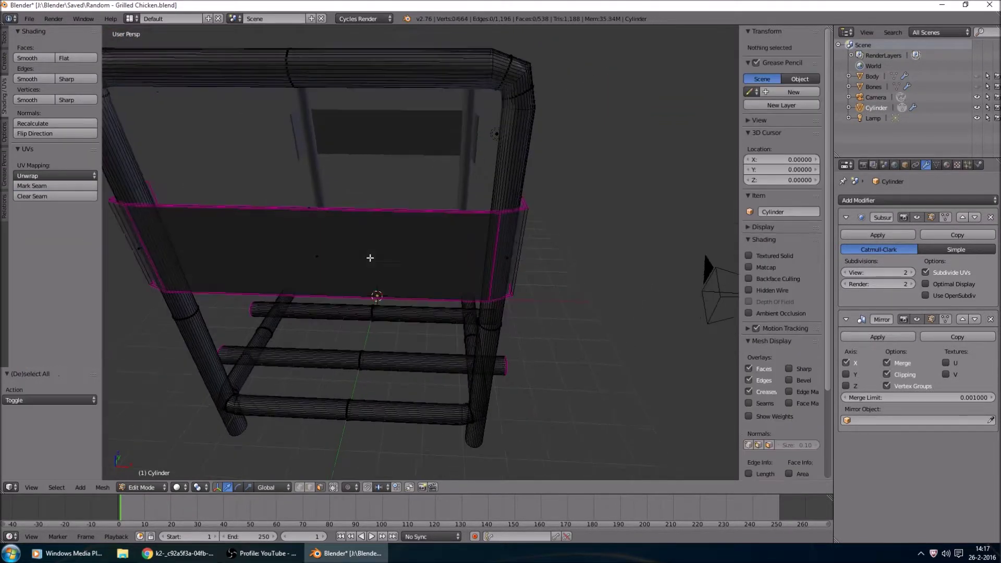
# Select only the panel's long front face and shift it inward along the global Y axis to a median X of about 5.14.
pyautogui.scroll(2, 371, 257)
pyautogui.press('c')
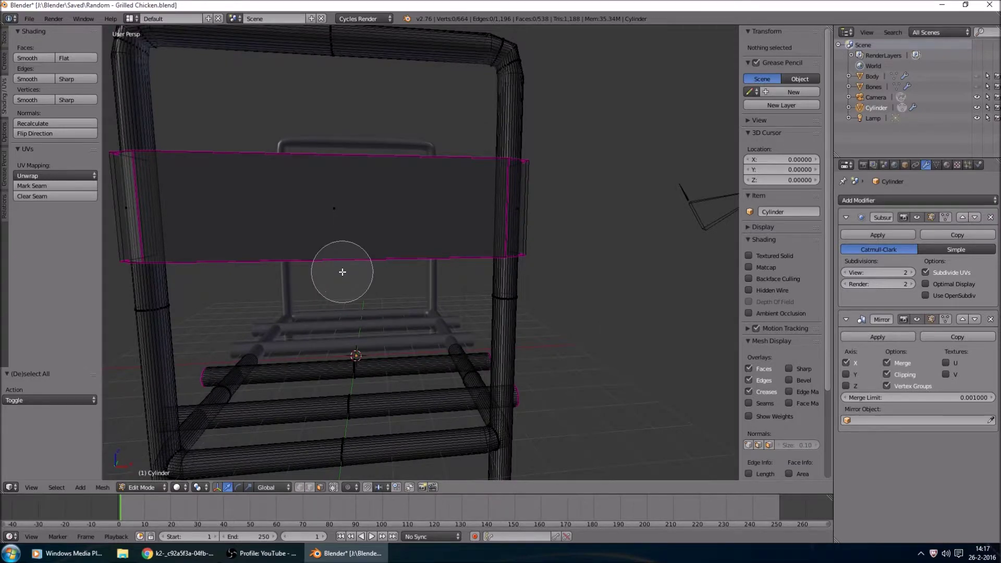
pyautogui.press('g')
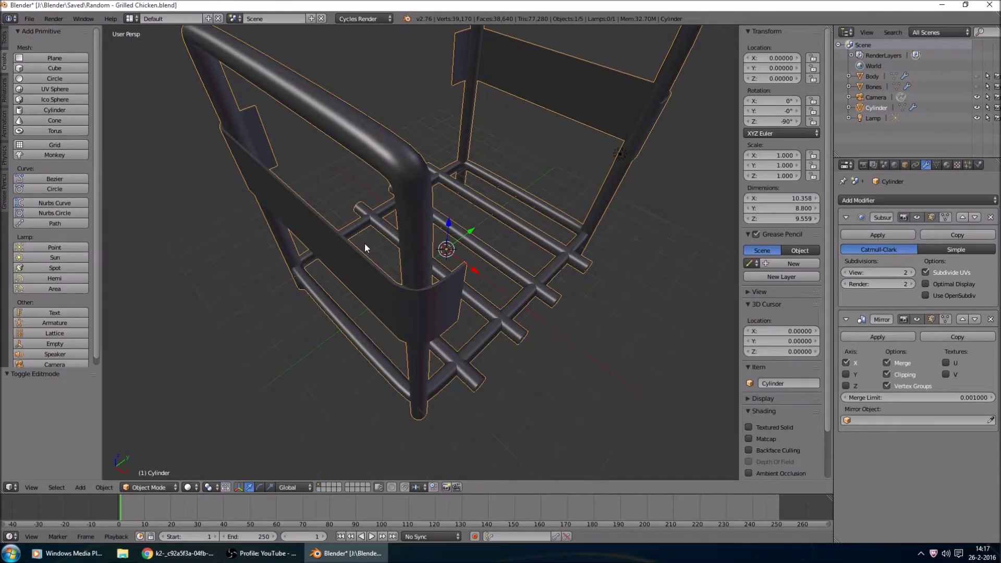
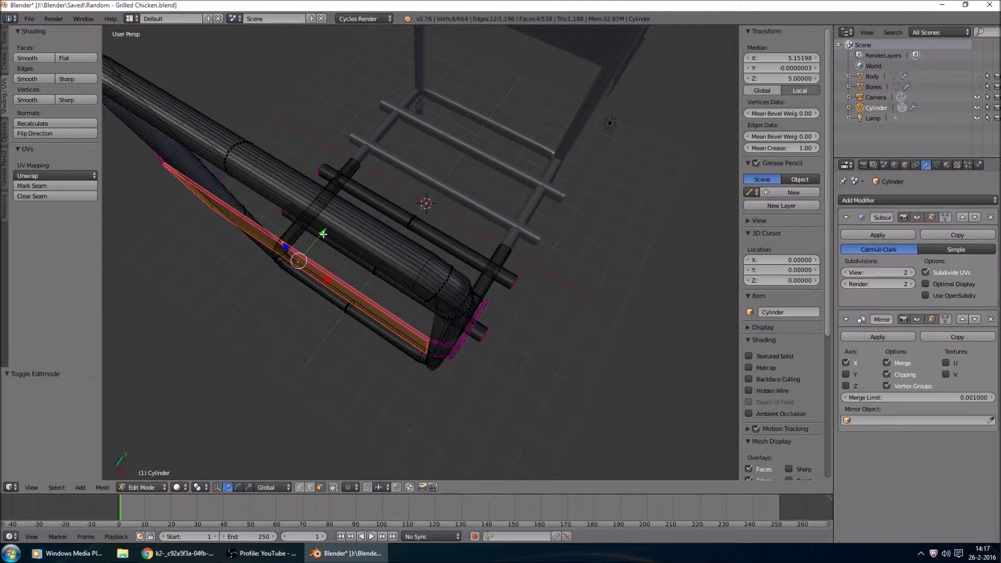
pyautogui.moveTo(322, 234); pyautogui.dragTo(321, 234)
pyautogui.click(322, 234)
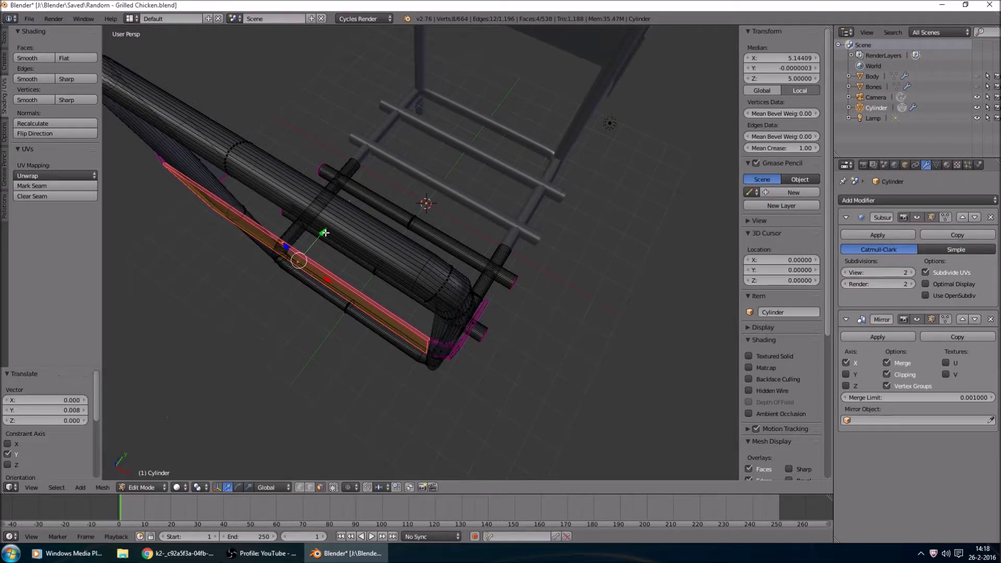
pyautogui.press('Tab')
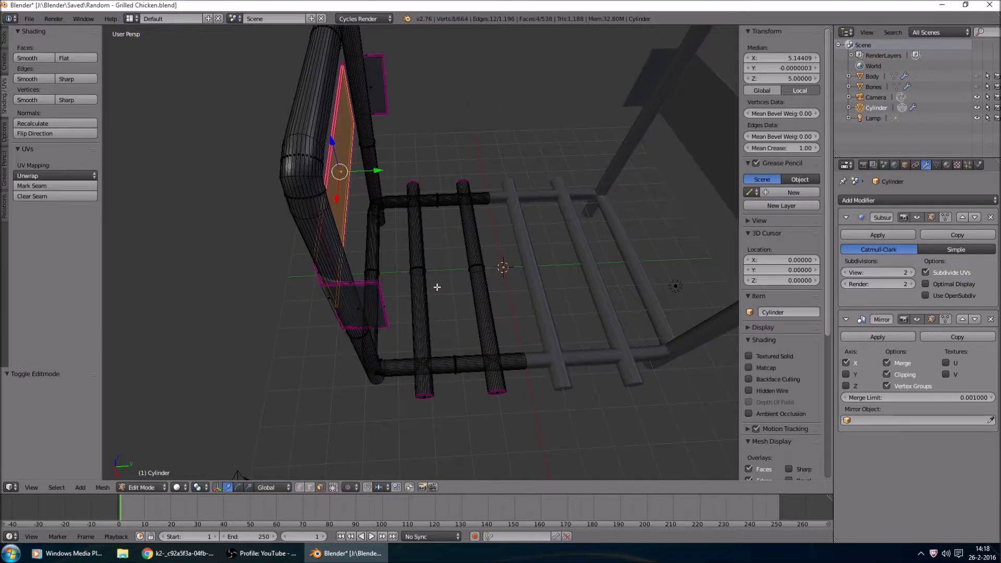
pyautogui.moveTo(436, 286)
pyautogui.mouseDown(button='middle')
pyautogui.moveTo(380, 330)
pyautogui.moveTo(454, 280)
pyautogui.mouseUp(button='middle')
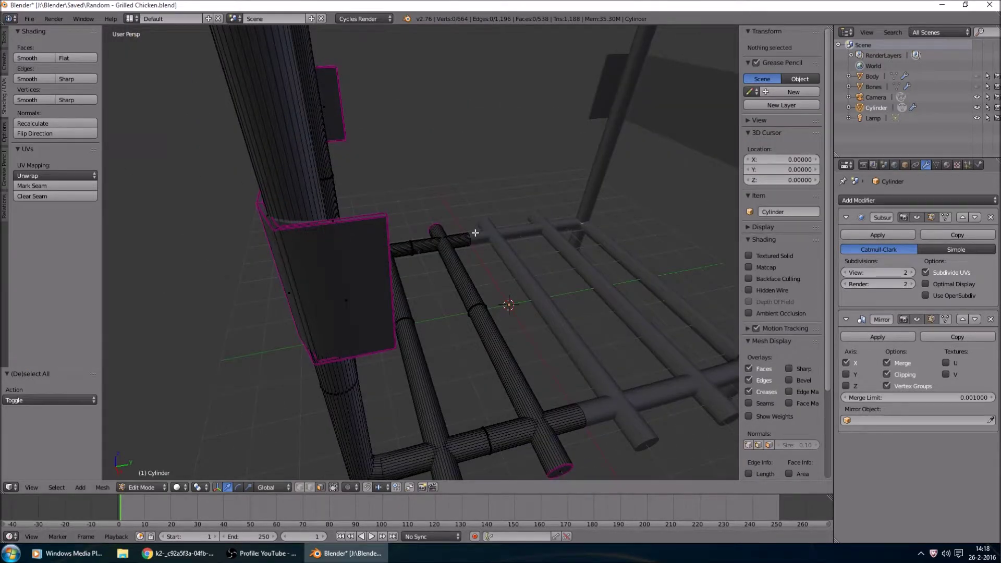
# Select the end faces of both side wings and move them -0.461 along the global Y axis, toward the front face.
pyautogui.moveTo(474, 233); pyautogui.dragTo(319, 263, button='middle')
pyautogui.rightClick(295, 265)
pyautogui.moveTo(469, 140); pyautogui.dragTo(589, 279, button='middle')
pyautogui.keyDown('shift'); pyautogui.rightClick(452, 217); pyautogui.keyUp('shift')
pyautogui.press('s')
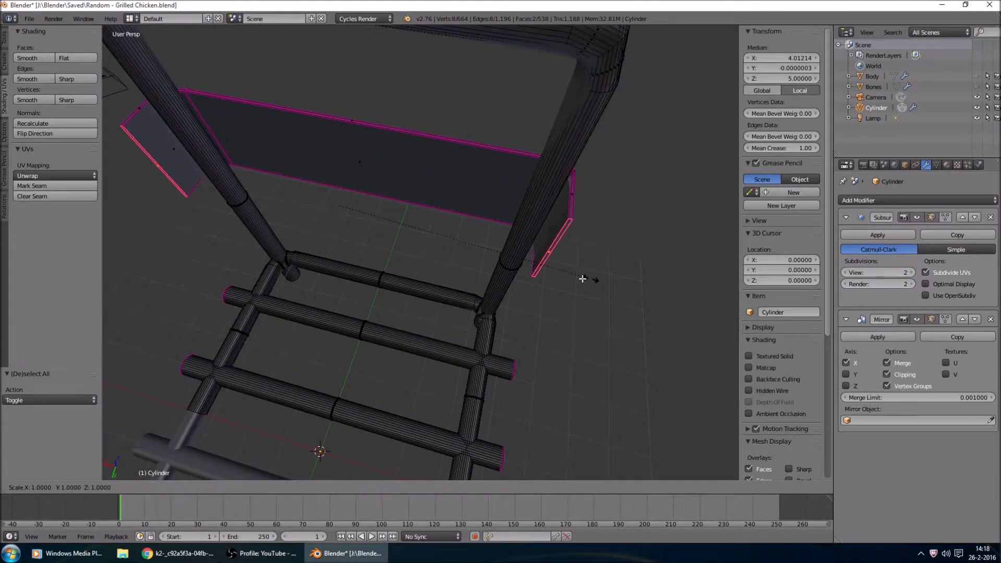
pyautogui.rightClick(582, 279)
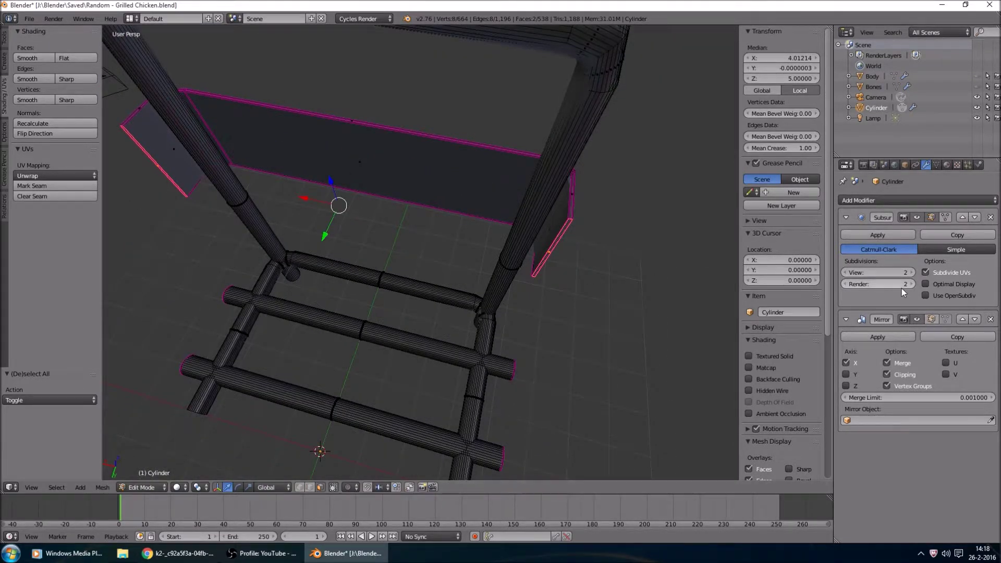
pyautogui.press('g')
pyautogui.press('y')
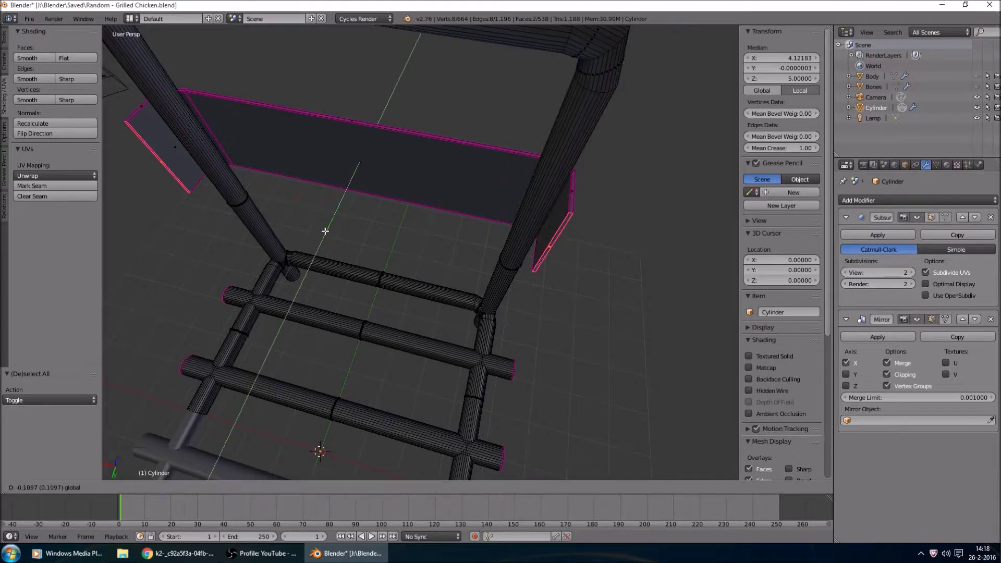
pyautogui.click(347, 224)
# Extrude both wing end faces in place and try rotating them 45° about the global Z axis.
pyautogui.moveTo(323, 236); pyautogui.dragTo(583, 286, button='middle')
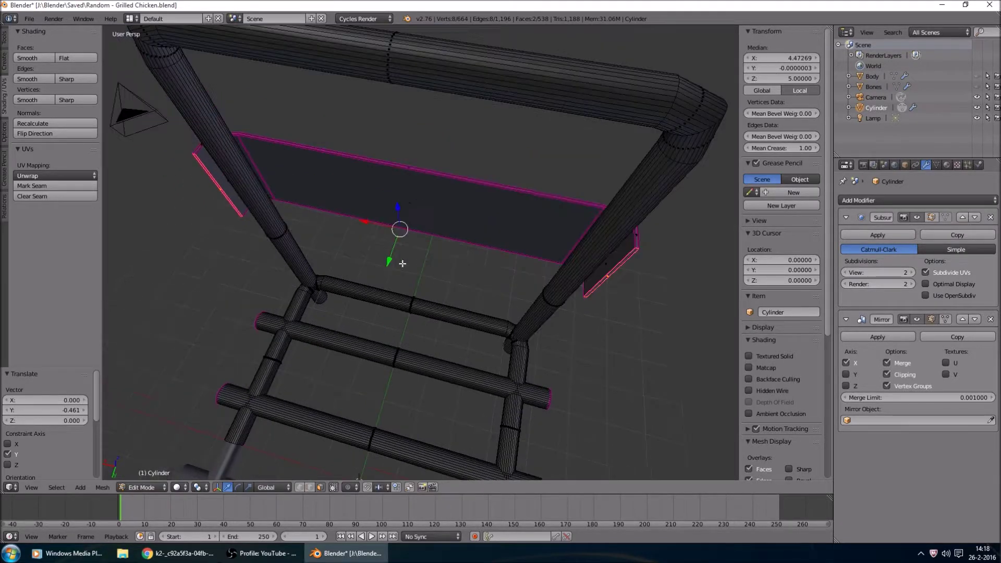
pyautogui.press('e')
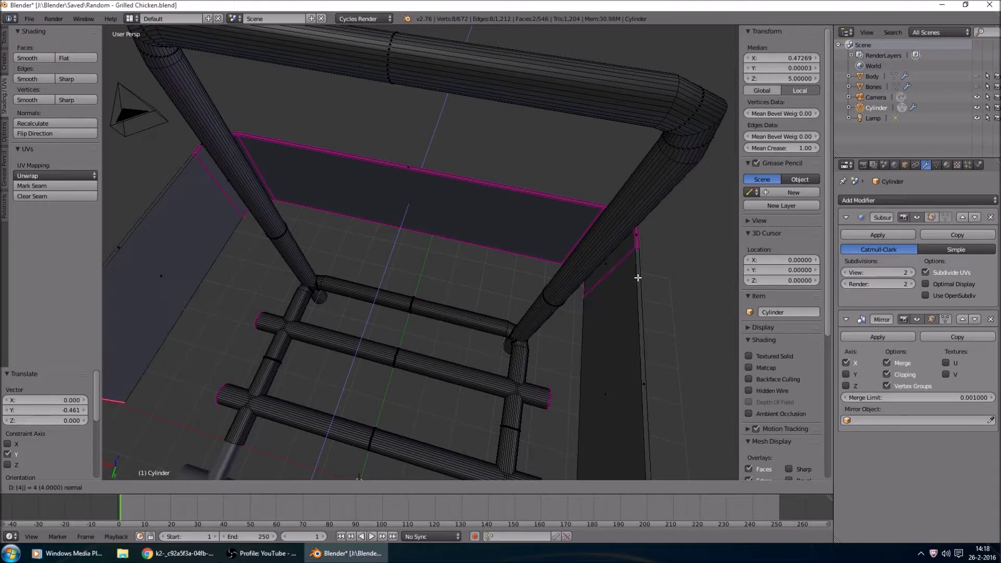
pyautogui.rightClick(638, 277)
pyautogui.write('45')
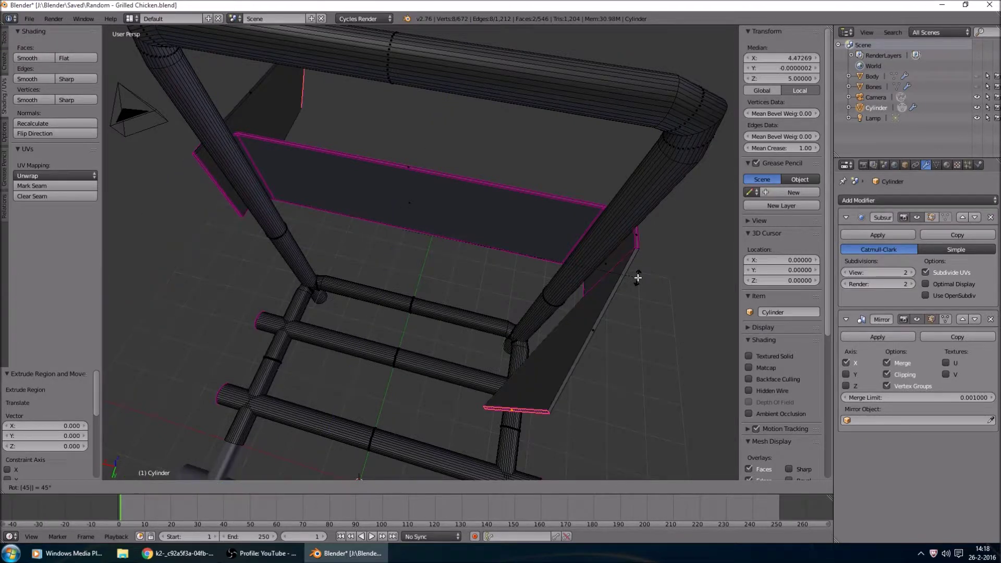
pyautogui.write('z')
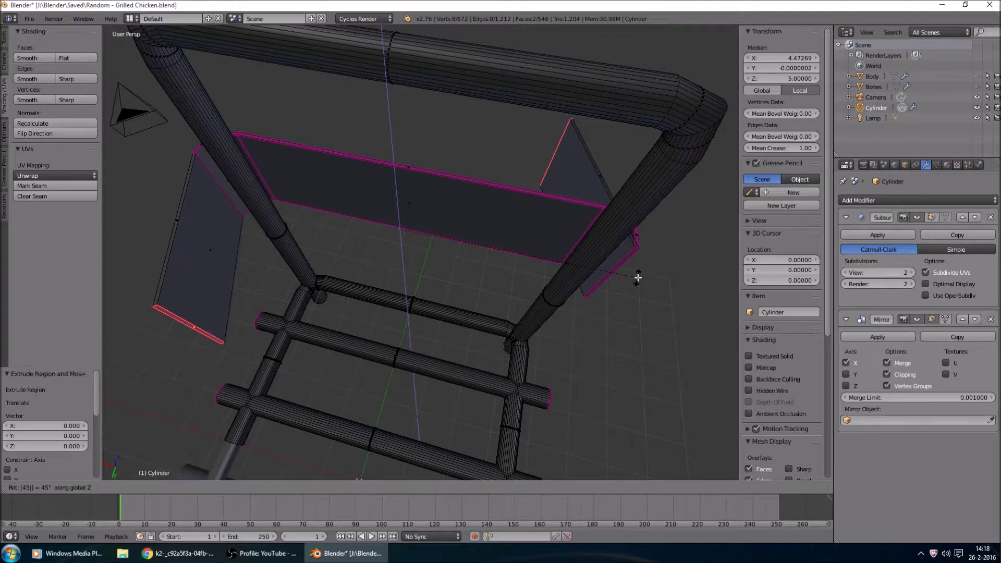
pyautogui.press('Escape')
# Set the pivot point to Individual Origins and move both extruded wing end faces 0.214 along the global Y axis.
pyautogui.click(196, 486)
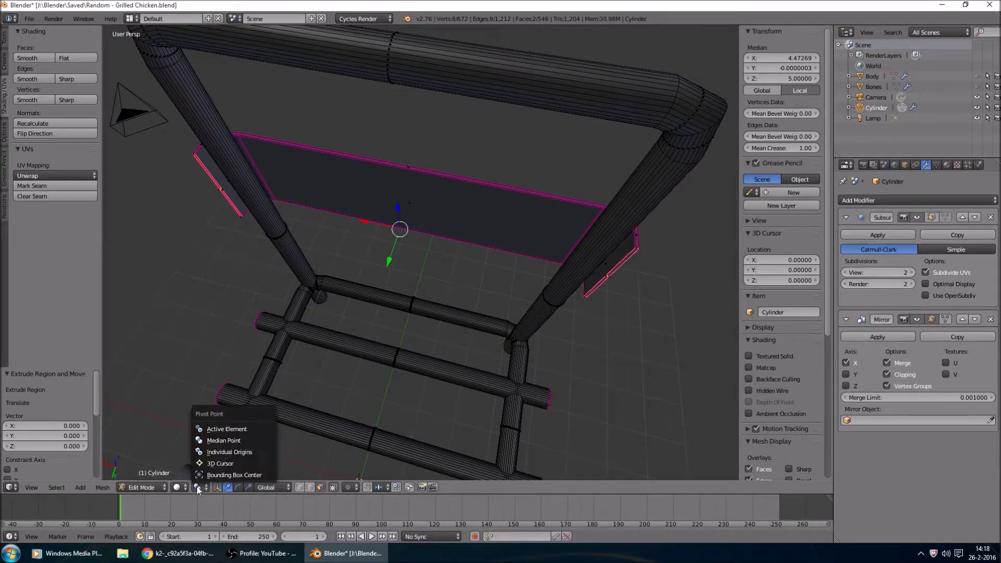
pyautogui.click(224, 453)
pyautogui.write('r45z')
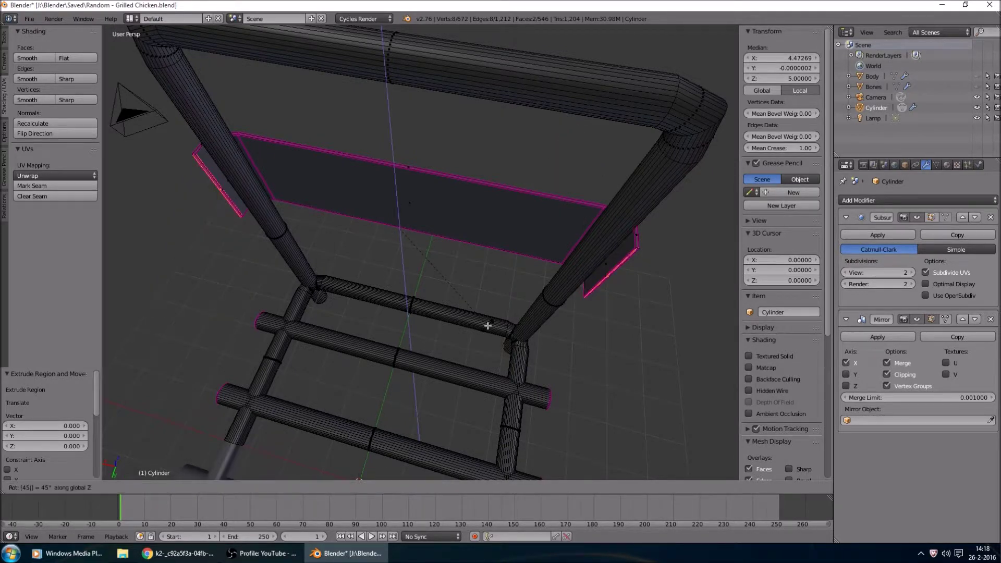
pyautogui.press('Return')
pyautogui.moveTo(487, 326); pyautogui.dragTo(572, 299, button='middle')
pyautogui.moveTo(380, 246); pyautogui.dragTo(252, 173)
# Leave only one wing's end face selected and rotate it 45° about the global Z axis.
pyautogui.press('c')
pyautogui.moveTo(628, 284); pyautogui.dragTo(608, 308, button='middle')
pyautogui.press('Escape')
pyautogui.write('r45z')
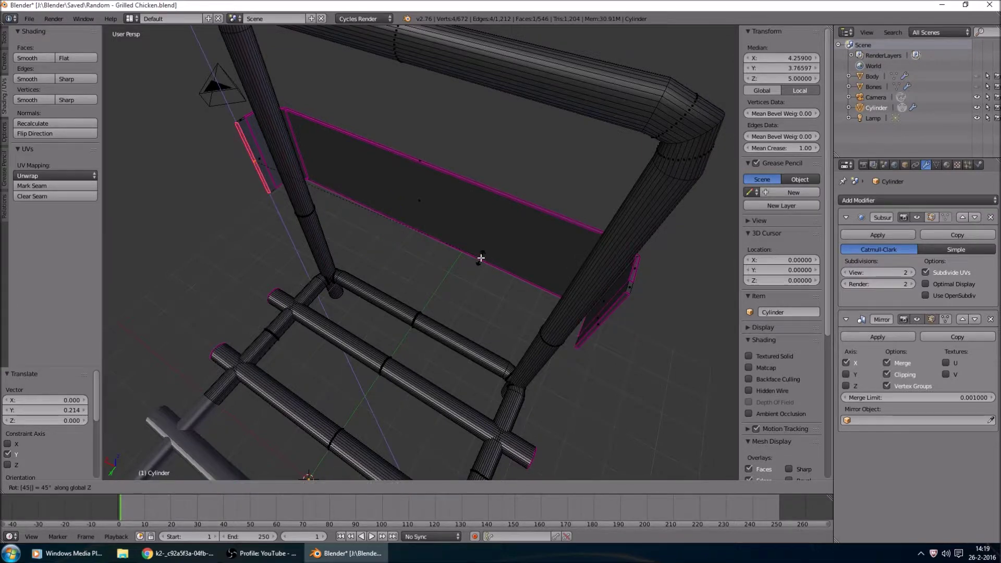
pyautogui.press('Return')
# Extrude the rotated end face in place and rotate the new face another 45° about the global Z axis.
pyautogui.press('e')
pyautogui.press('Escape')
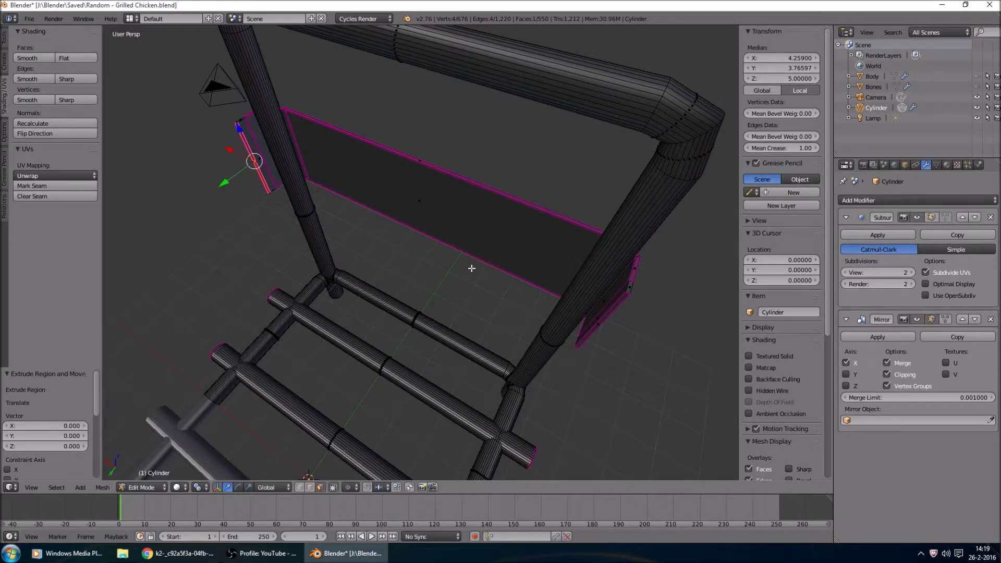
pyautogui.write('r45z')
pyautogui.press('Return')
# Move the new face -1 along the global X axis to form an inward flap behind the upright post.
pyautogui.moveTo(421, 277); pyautogui.dragTo(428, 290, button='middle')
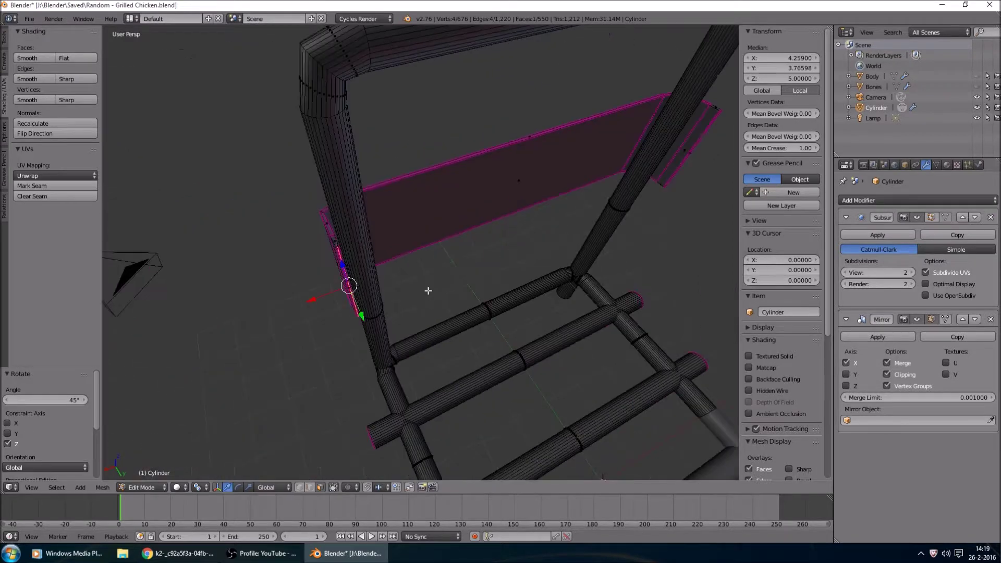
pyautogui.write('gx-1')
pyautogui.press('Return')
pyautogui.scroll(4, 346, 302)
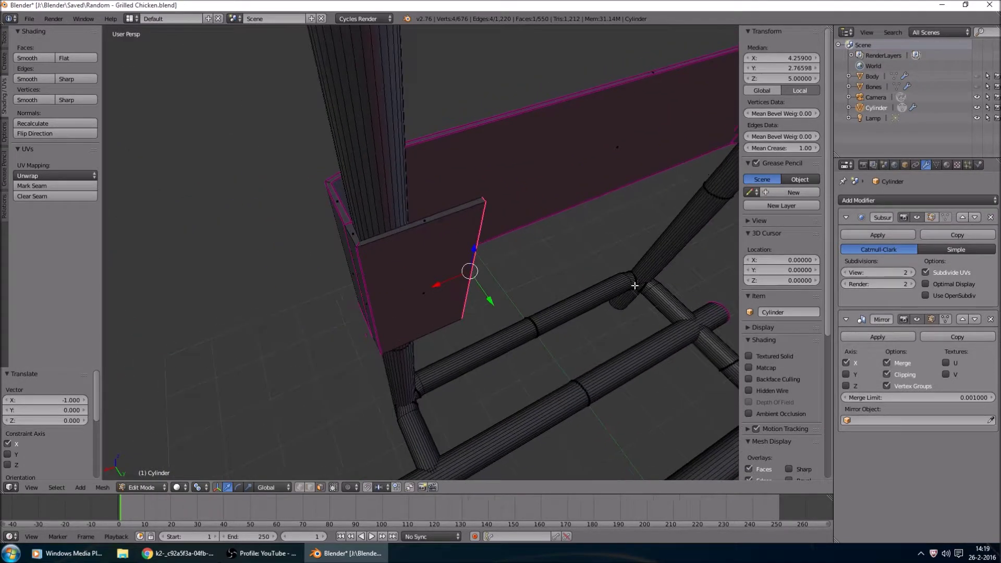
# Select the opposite wing's end face and rotate it -45° about the global Z axis.
pyautogui.moveTo(652, 286); pyautogui.dragTo(634, 315, button='middle')
pyautogui.rightClick(634, 316)
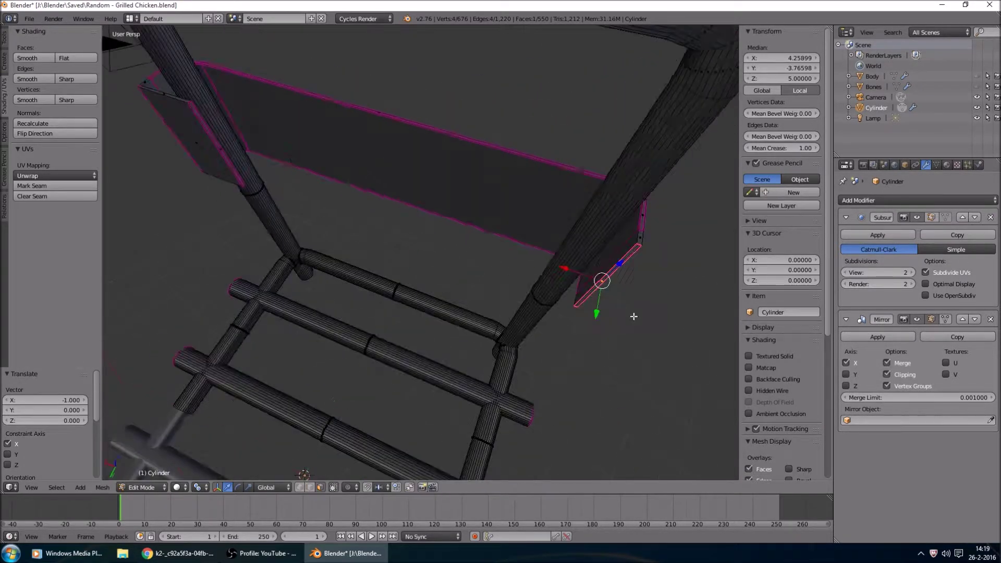
pyautogui.press('r')
pyautogui.press('Escape')
# Extrude the opposite wing's end face in place and rotate the new face -45° about the global Z axis.
pyautogui.press('e')
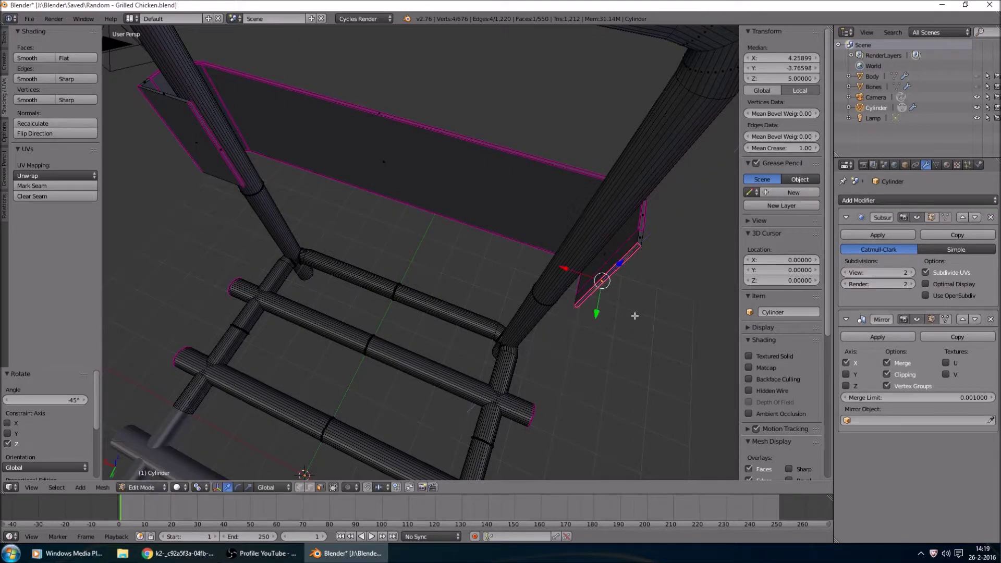
pyautogui.rightClick(634, 315)
pyautogui.write('rz-45')
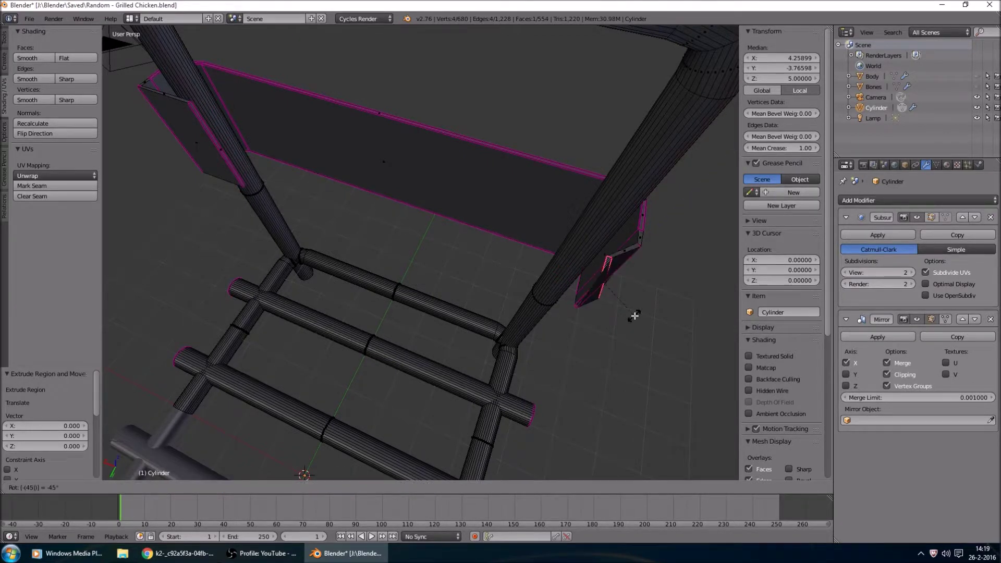
pyautogui.press('Return')
# Move this new face 1 unit inward along the global X axis to form the matching second flap.
pyautogui.press('g')
pyautogui.press('x')
pyautogui.press('Escape')
# Check the whole wraparound panel and its inward flaps around both upright posts from several angles.
pyautogui.press('Tab')
pyautogui.moveTo(529, 255); pyautogui.dragTo(439, 174, button='middle')
pyautogui.press('Tab')
pyautogui.press('a')
pyautogui.press('a')
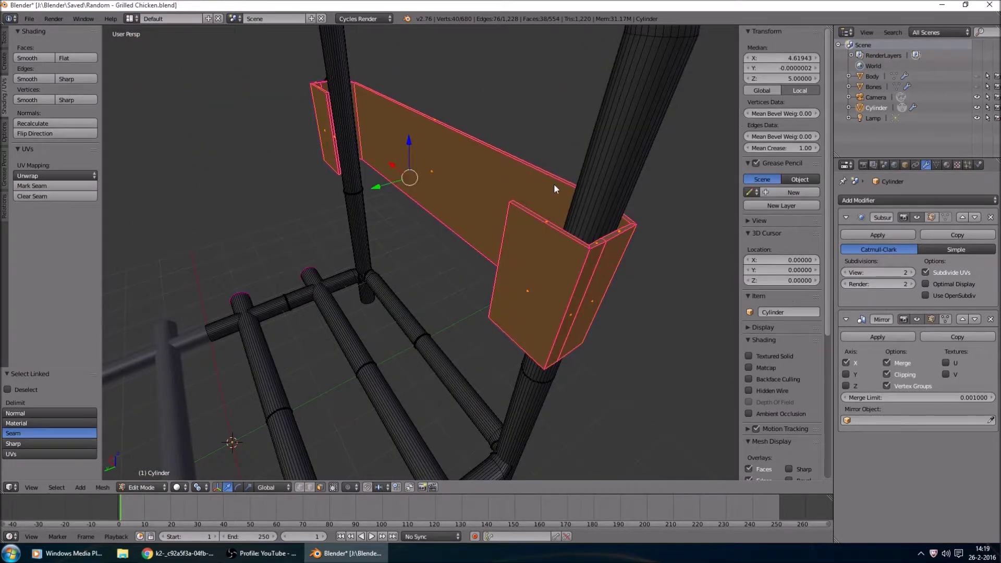
pyautogui.press('Tab')
pyautogui.press('Tab')
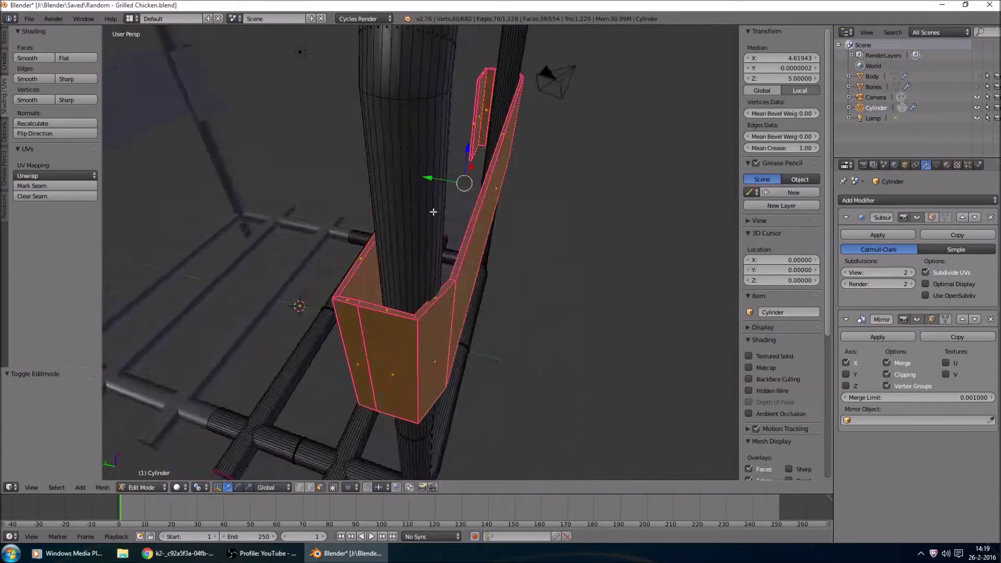
pyautogui.moveTo(439, 209); pyautogui.dragTo(529, 269, button='middle')
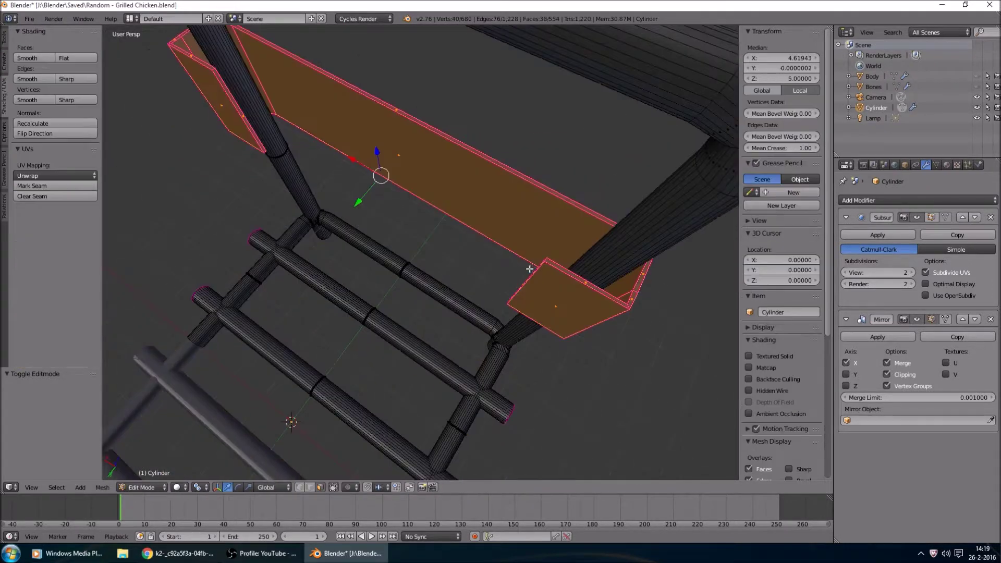
pyautogui.moveTo(529, 269); pyautogui.dragTo(511, 194, button='middle')
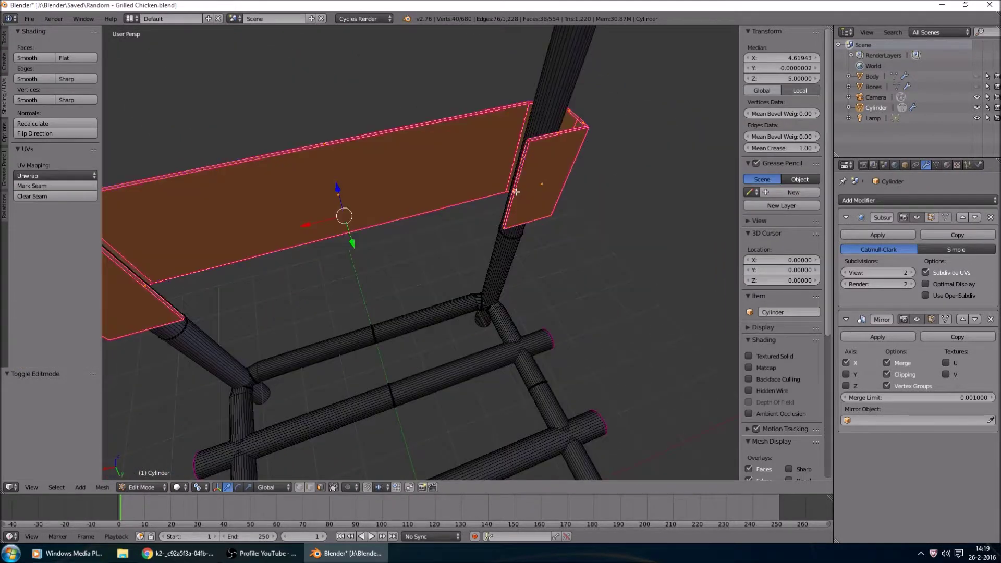
# Select the end faces of both inward flaps together.
pyautogui.rightClick(514, 192)
pyautogui.moveTo(583, 178); pyautogui.dragTo(219, 165, button='middle')
pyautogui.keyDown('shift'); pyautogui.rightClick(194, 161); pyautogui.keyUp('shift')
pyautogui.press('s')
pyautogui.press('z')
pyautogui.press('x')
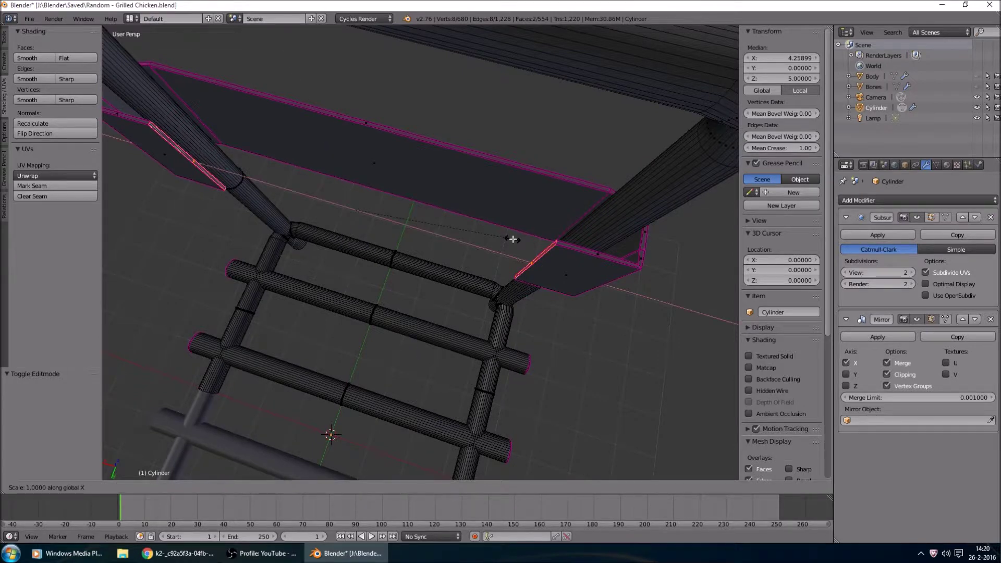
pyautogui.write('1')
pyautogui.press('BackSpace')
pyautogui.write('636345763')
pyautogui.press('BackSpace')
pyautogui.press('BackSpace')
pyautogui.press('BackSpace')
pyautogui.press('BackSpace')
pyautogui.press('BackSpace')
pyautogui.press('BackSpace')
pyautogui.press('BackSpace')
pyautogui.press('BackSpace')
pyautogui.press('BackSpace')
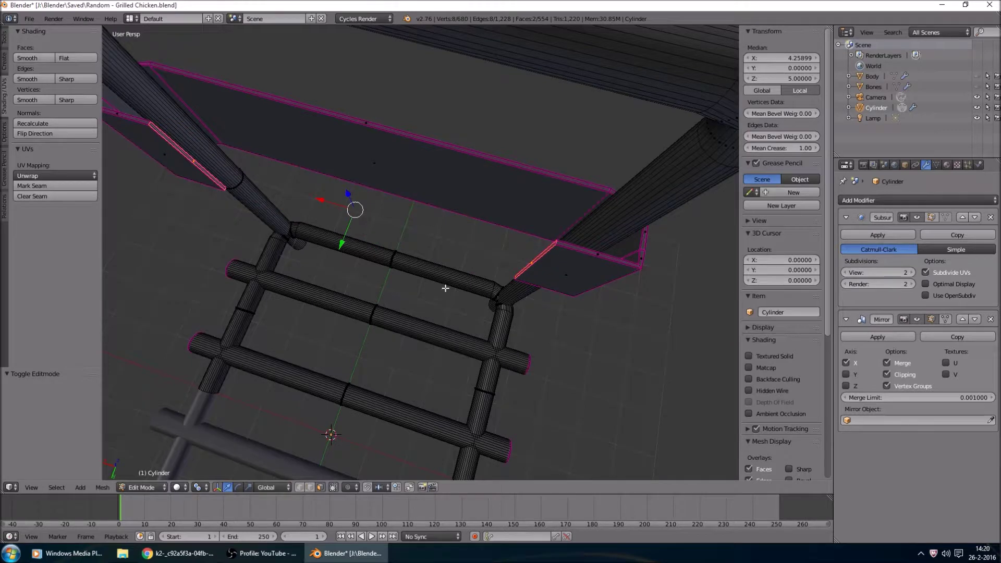
pyautogui.write('1222344')
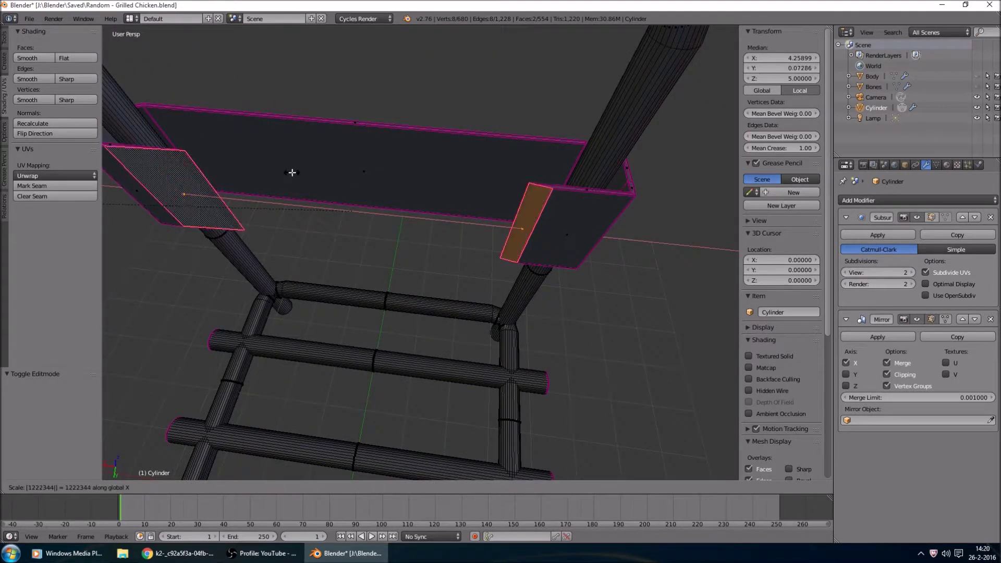
pyautogui.press('BackSpace')
pyautogui.press('BackSpace')
pyautogui.press('BackSpace')
pyautogui.press('BackSpace')
pyautogui.press('BackSpace')
pyautogui.press('BackSpace')
pyautogui.press('BackSpace')
pyautogui.write('0')
pyautogui.press('Return')
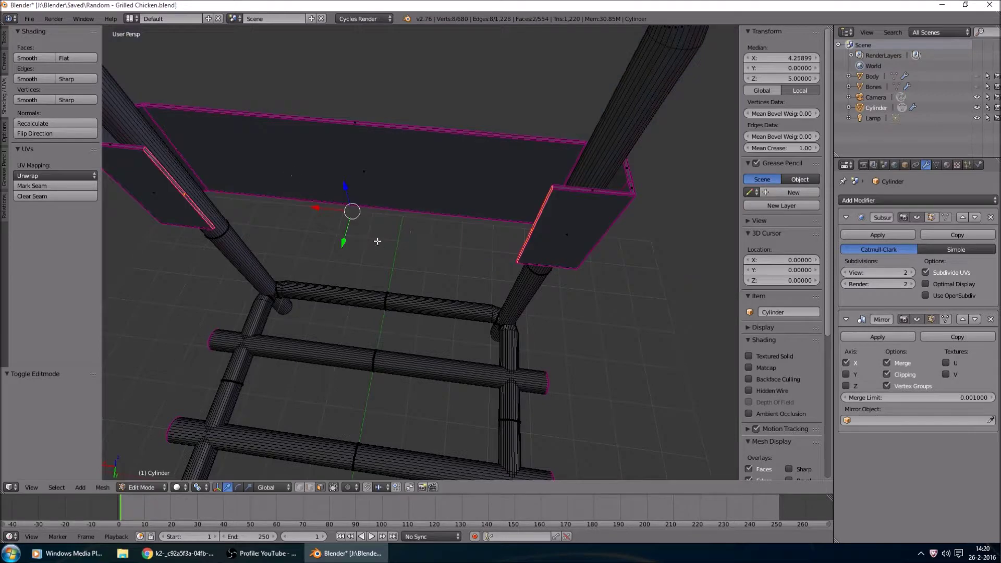
# Set the pivot point to Median Point and scale the two flap end faces by 1.058 along the global X axis.
pyautogui.click(249, 486)
pyautogui.moveTo(313, 207); pyautogui.dragTo(335, 207)
pyautogui.click(197, 487)
pyautogui.click(225, 441)
pyautogui.moveTo(313, 208)
pyautogui.mouseDown()
pyautogui.moveTo(300, 209)
pyautogui.moveTo(329, 209)
pyautogui.moveTo(305, 210)
pyautogui.moveTo(318, 213)
pyautogui.mouseUp()
pyautogui.press('s')
pyautogui.press('z')
pyautogui.press('x')
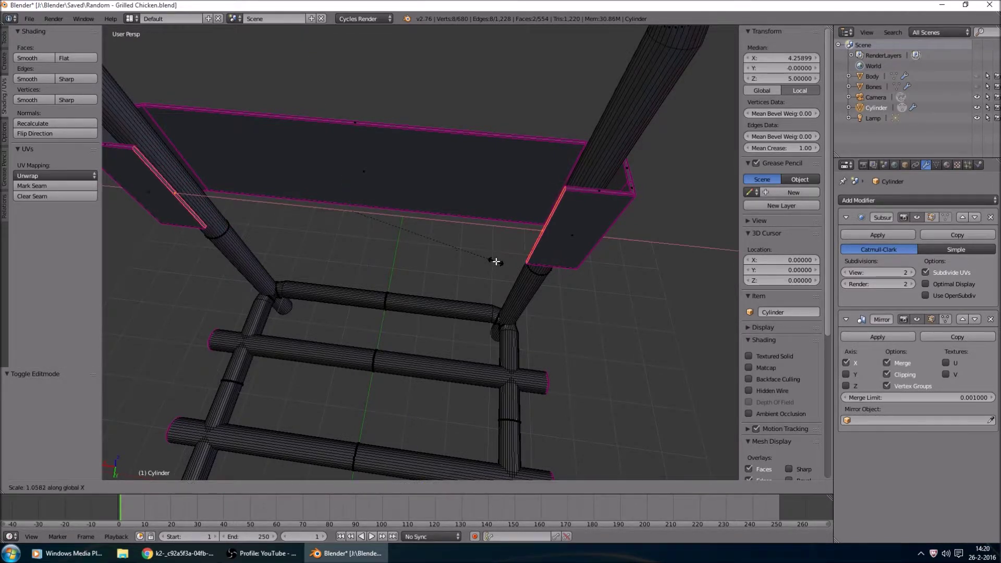
pyautogui.click(489, 261)
# Extrude both flap end faces together, offset -0.666 along the global Y axis.
pyautogui.moveTo(488, 261); pyautogui.dragTo(495, 290, button='middle')
pyautogui.press('e')
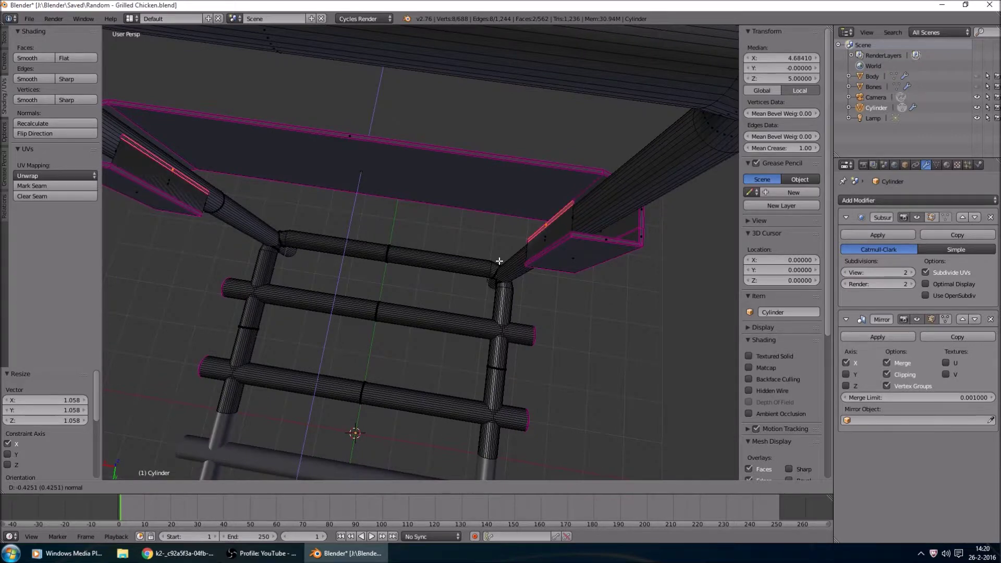
pyautogui.click(502, 250)
# Clear the selection and select a side face of the extrusion at one post.
pyautogui.press('c')
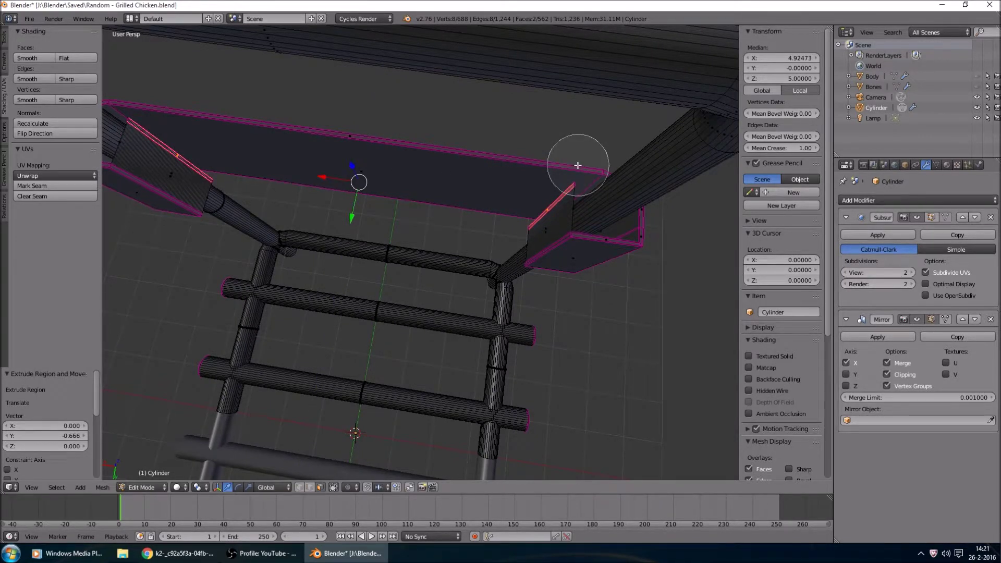
pyautogui.scroll(5, 551, 211)
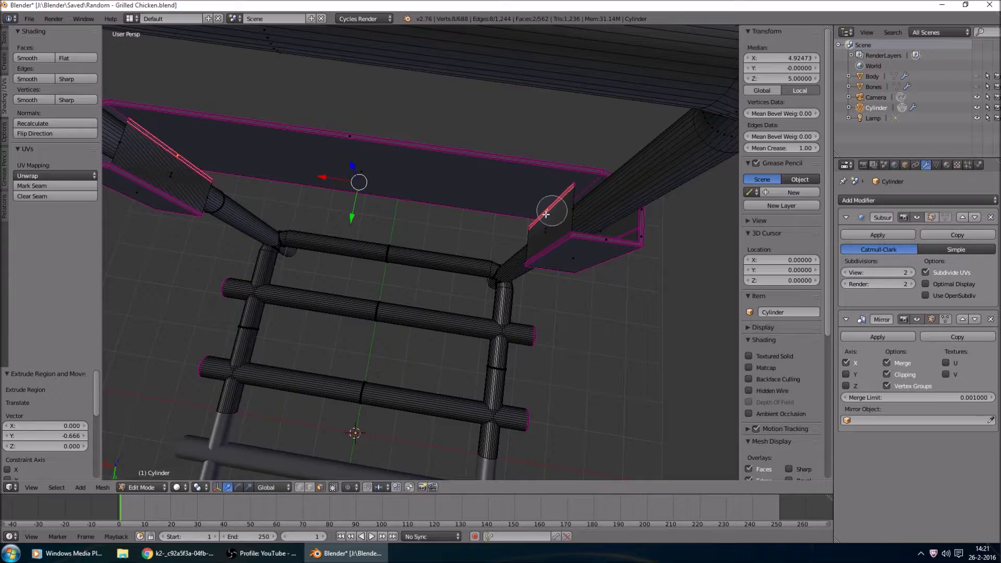
pyautogui.rightClick(520, 157)
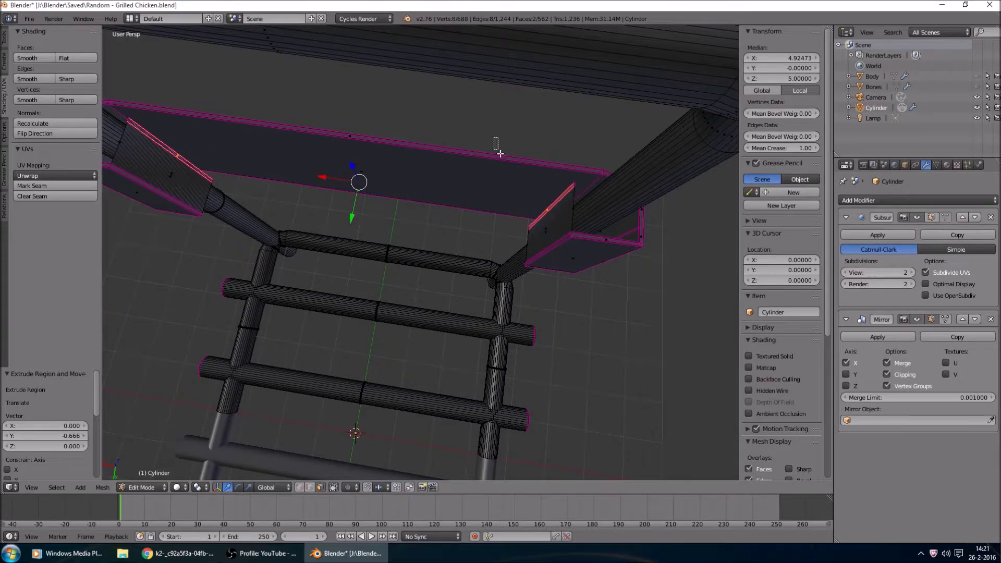
pyautogui.press('a')
pyautogui.moveTo(230, 186)
pyautogui.mouseDown(button='middle')
pyautogui.moveTo(219, 187)
pyautogui.moveTo(234, 179)
pyautogui.mouseUp(button='middle')
pyautogui.rightClick(234, 179)
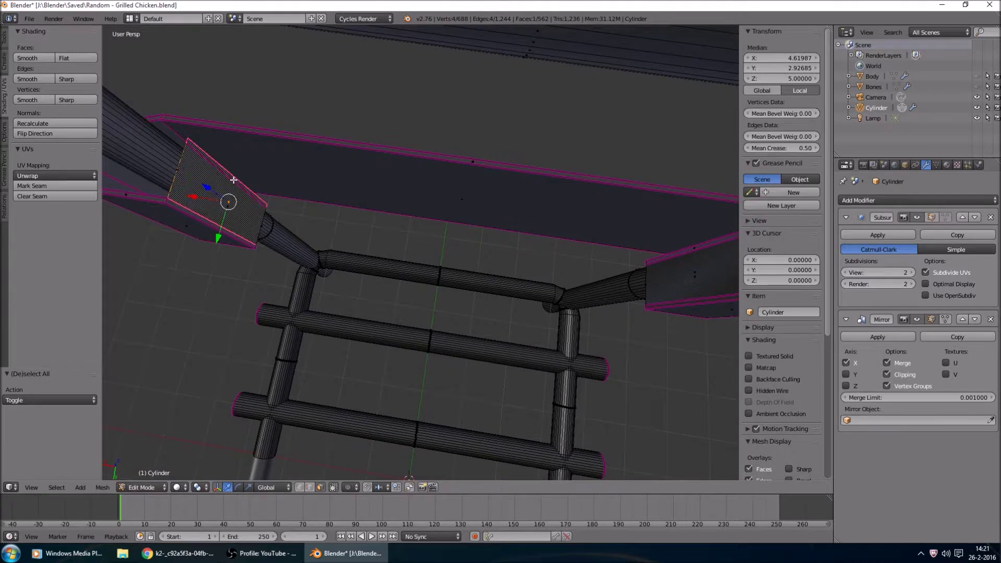
# Undo the joint extrusion of the flap end faces, using redo to keep their X-axis scaling.
pyautogui.hotkey('ctrl', 'z')
pyautogui.hotkey('ctrl', 'z')
pyautogui.hotkey('ctrl', 'z')
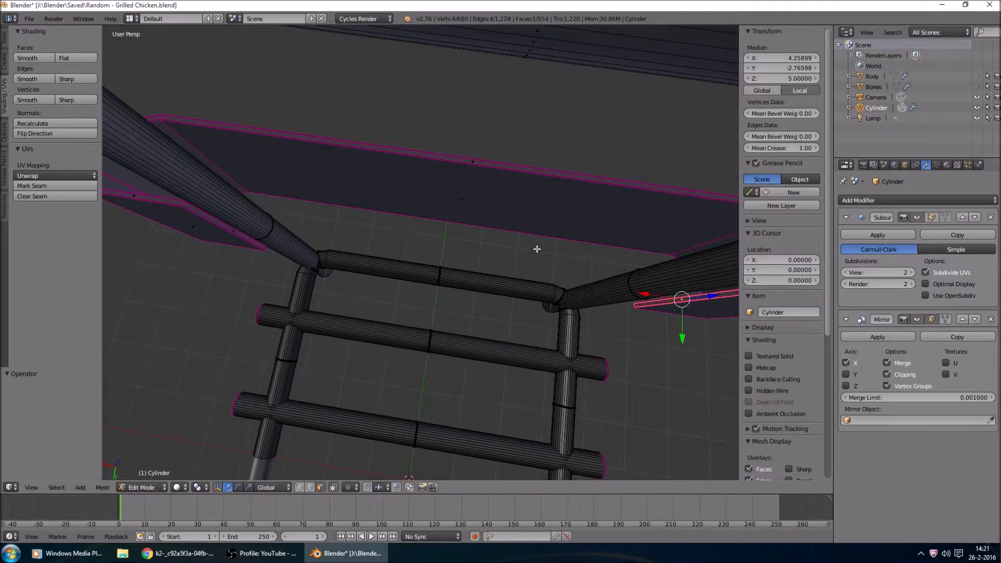
pyautogui.click(4, 38)
pyautogui.scroll(-6, 63, 321)
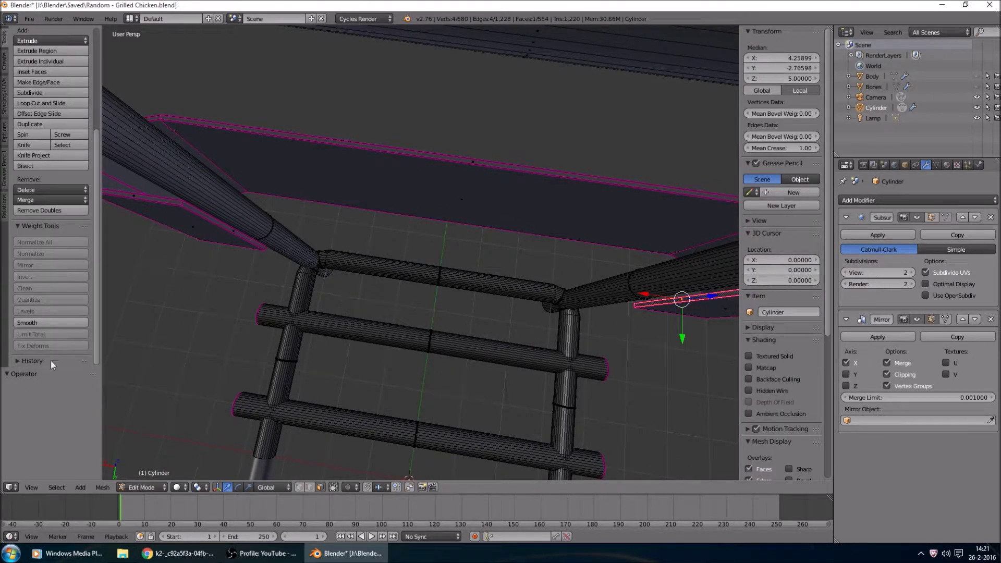
pyautogui.keyDown('ctrl'); pyautogui.click(51, 361); pyautogui.keyUp('ctrl')
pyautogui.click(72, 255)
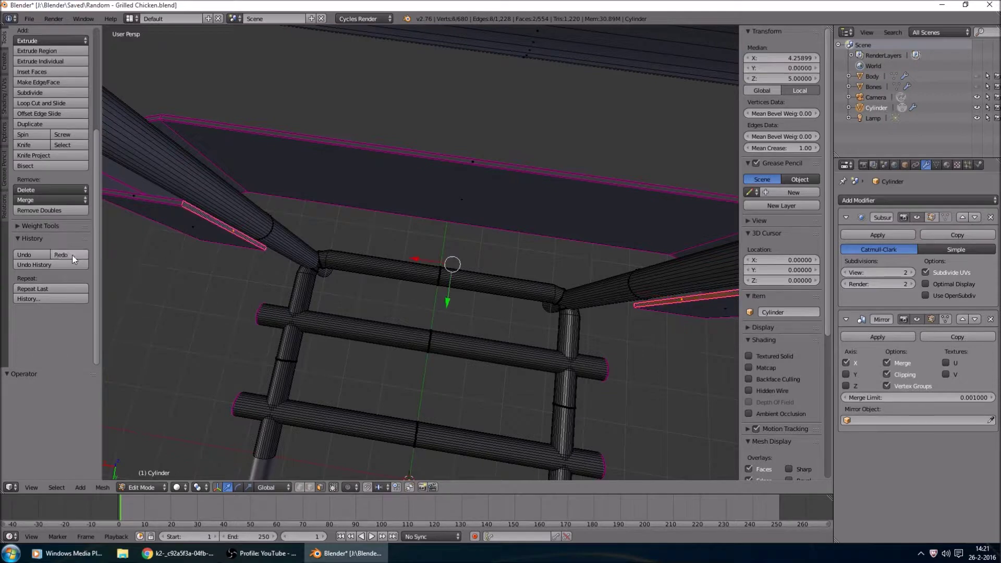
pyautogui.click(71, 255)
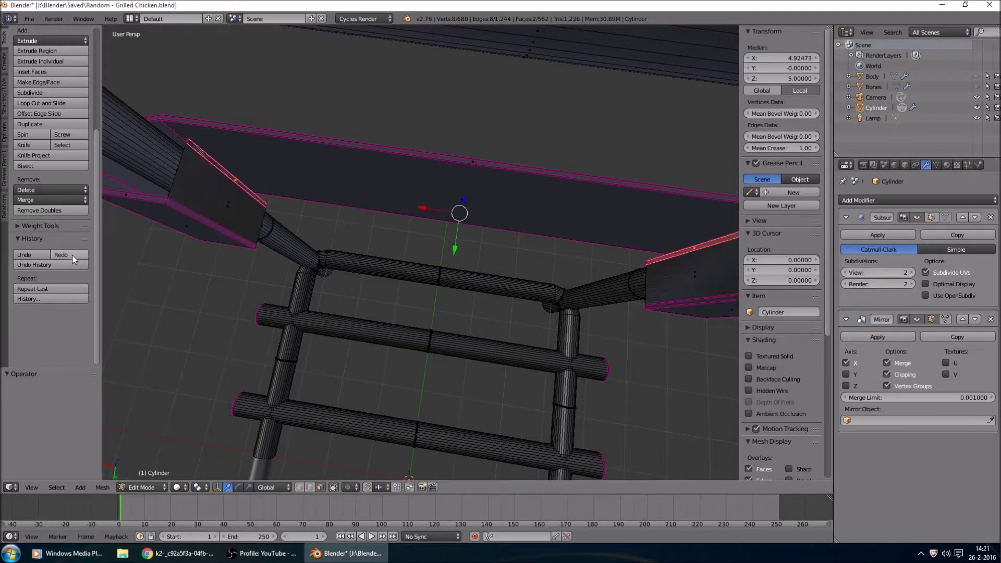
pyautogui.click(34, 256)
# Extrude the flap end face at one post by 1 and move it -1 along the global Y axis.
pyautogui.rightClick(223, 232)
pyautogui.press('e')
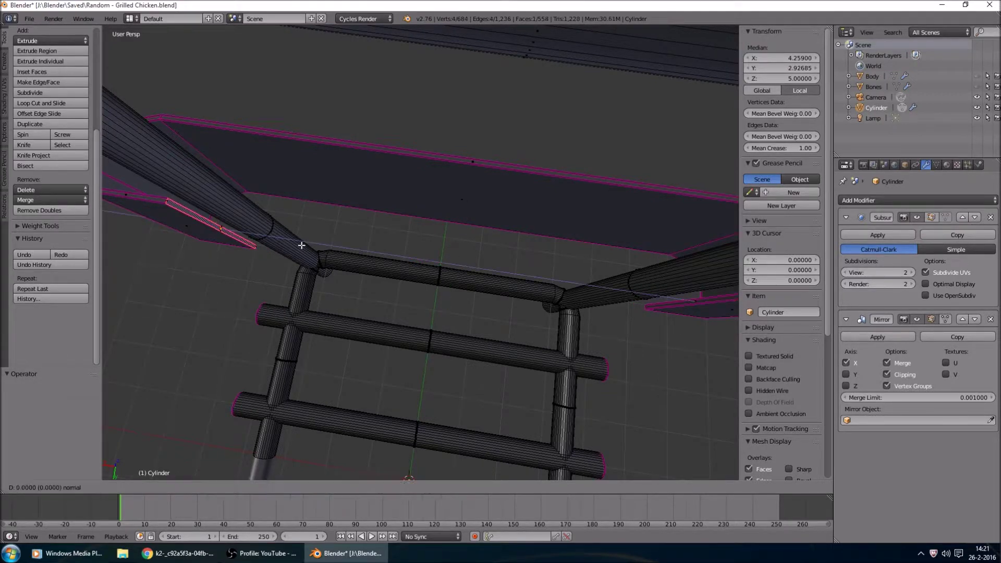
pyautogui.click(299, 267)
pyautogui.write('gy-1')
pyautogui.press('Return')
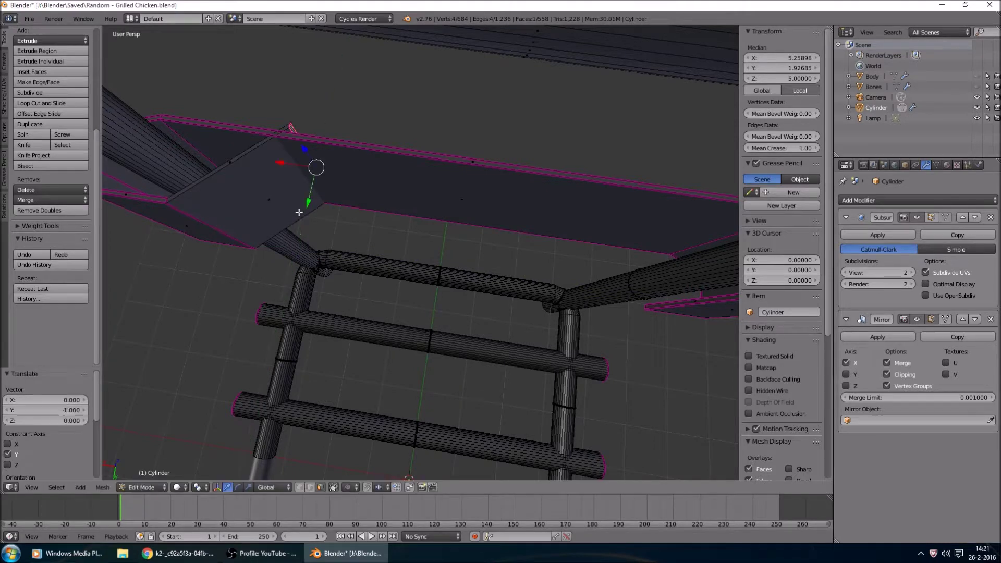
# Extrude the opposite flap's end face inward by 1 along X and shift it along the Y axis to match the first flap.
pyautogui.moveTo(605, 302); pyautogui.dragTo(636, 308, button='middle')
pyautogui.rightClick(636, 308)
pyautogui.press('e')
pyautogui.click(541, 289)
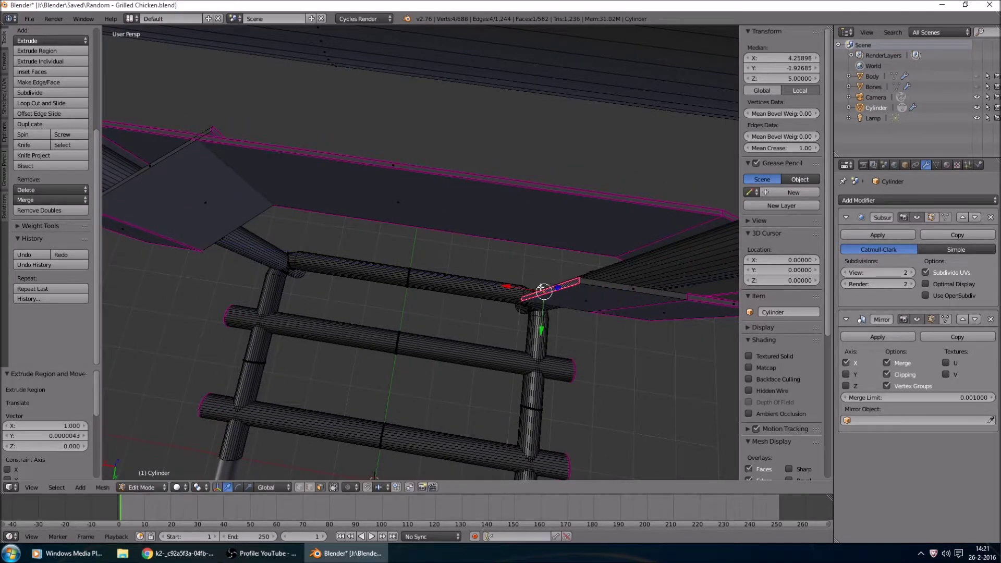
pyautogui.moveTo(541, 330); pyautogui.dragTo(539, 266)
# Scale both flap end faces together by 0.2 along the global Y axis and pull them back in line with the panel.
pyautogui.press('Tab')
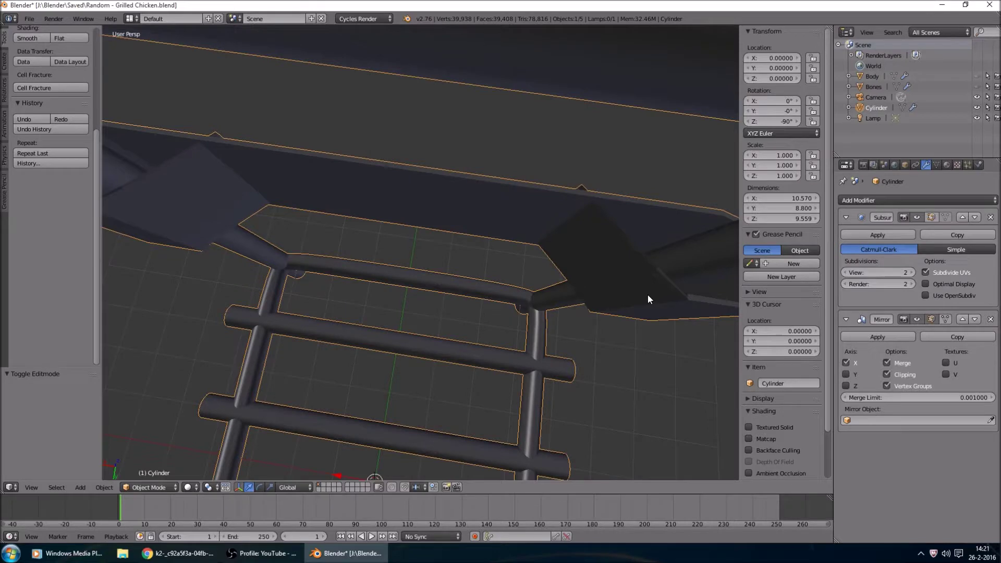
pyautogui.moveTo(647, 295); pyautogui.dragTo(544, 329, button='middle')
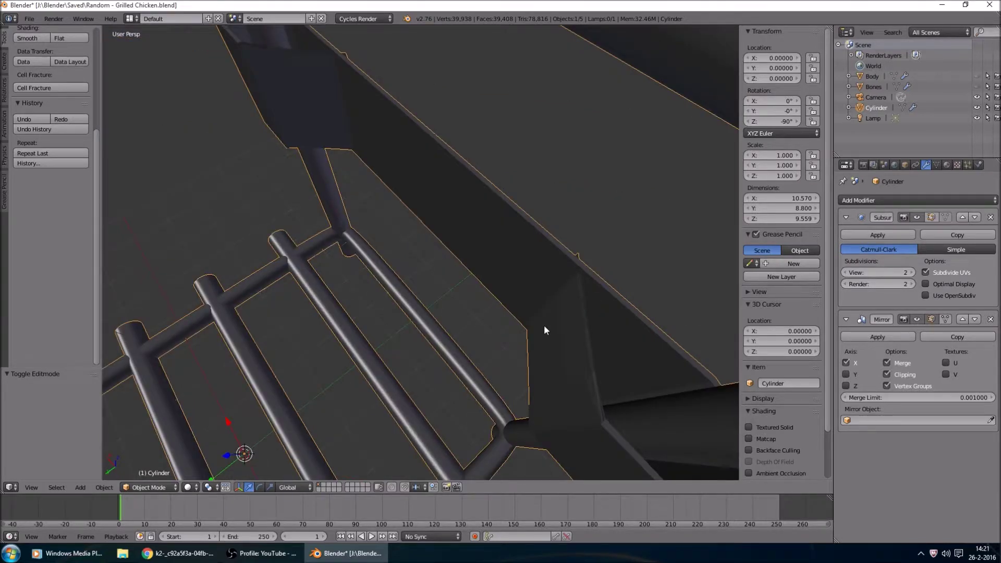
pyautogui.press('Tab')
pyautogui.moveTo(544, 330); pyautogui.dragTo(490, 256, button='middle')
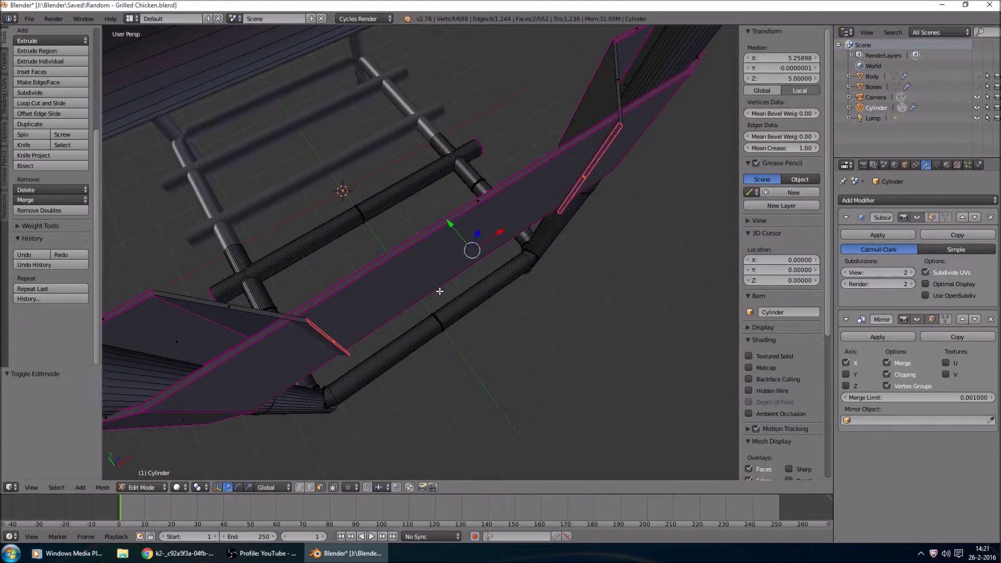
pyautogui.moveTo(439, 291); pyautogui.dragTo(586, 277, button='middle')
pyautogui.press('s')
pyautogui.press('y')
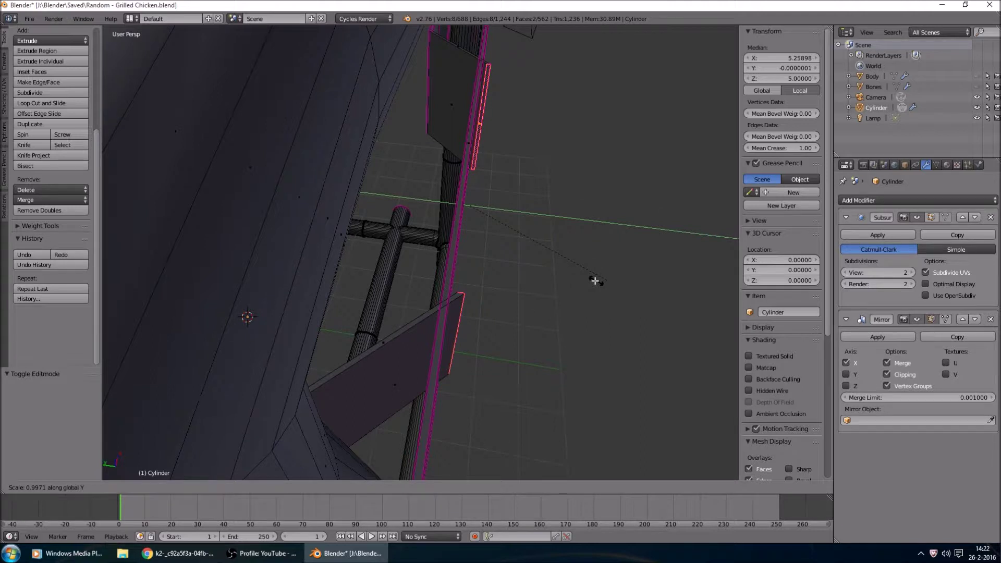
pyautogui.write('.2')
pyautogui.press('Return')
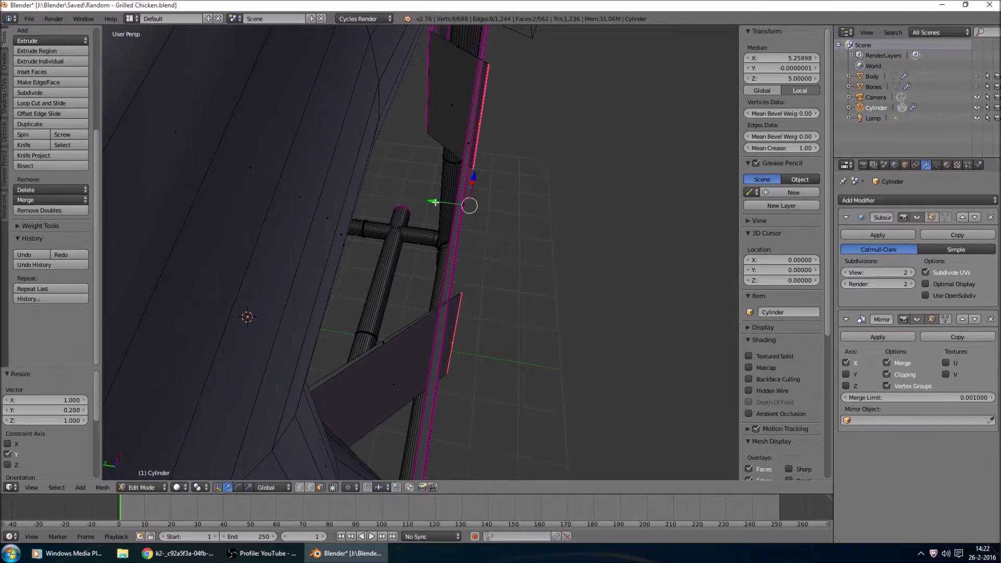
pyautogui.press('Tab')
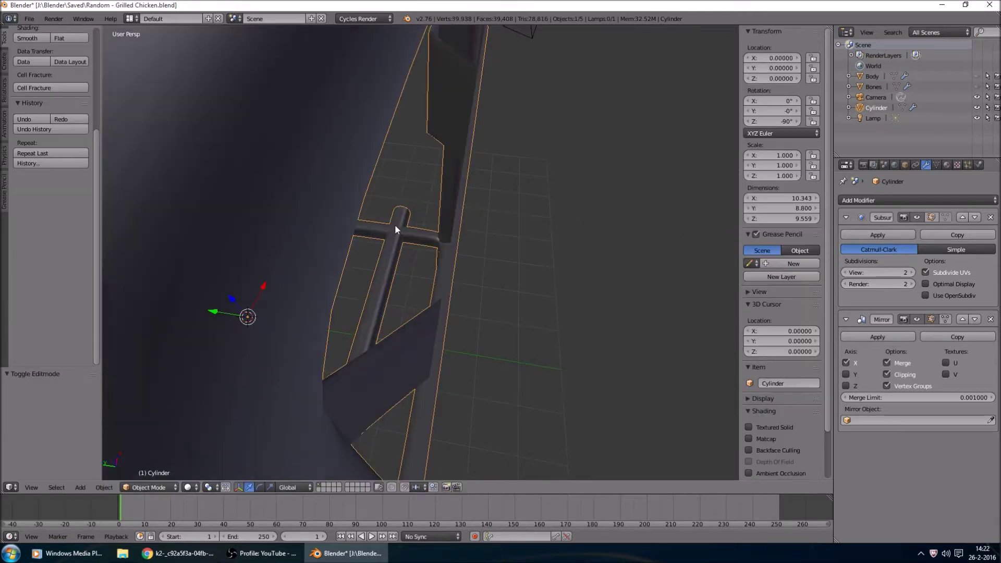
# Select the whole end panel, set its mean crease to 0, and clear the selection.
pyautogui.scroll(-3, 399, 237)
pyautogui.press('Tab')
pyautogui.press('a')
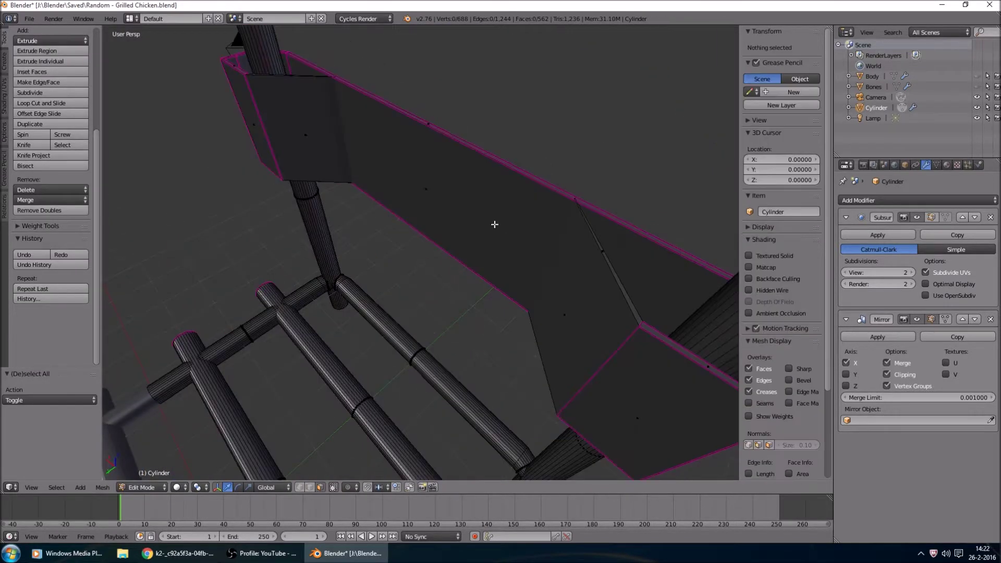
pyautogui.hotkey('ctrl', 'z')
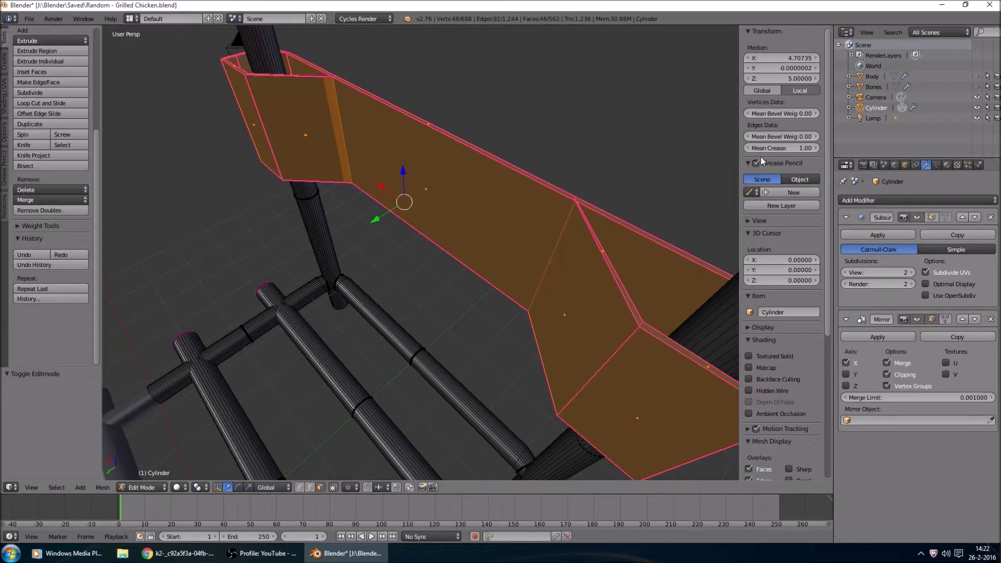
pyautogui.press('Tab')
pyautogui.scroll(3, 652, 230)
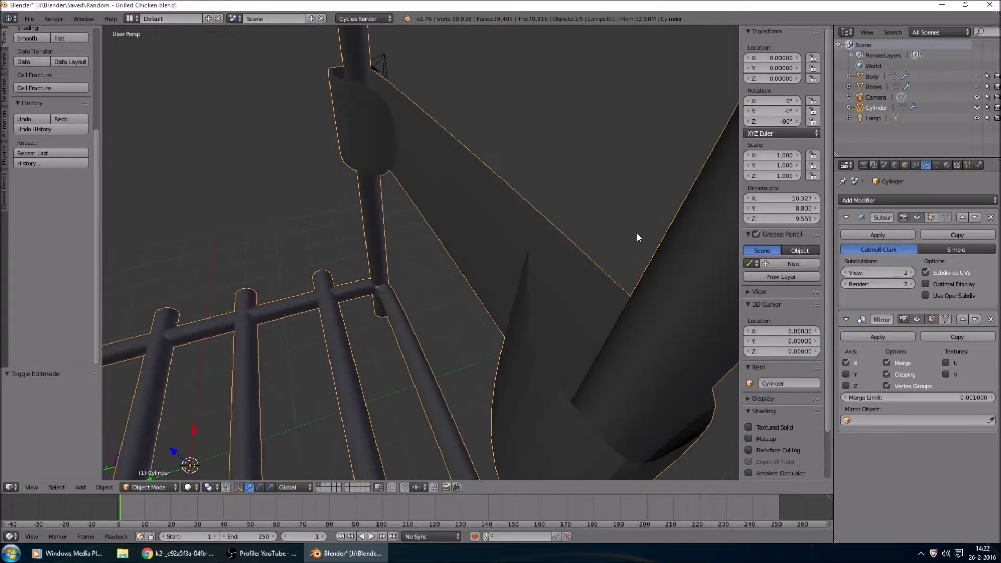
pyautogui.press('Tab')
pyautogui.moveTo(633, 233); pyautogui.dragTo(570, 197, button='middle')
pyautogui.press('a')
pyautogui.scroll(2, 612, 219)
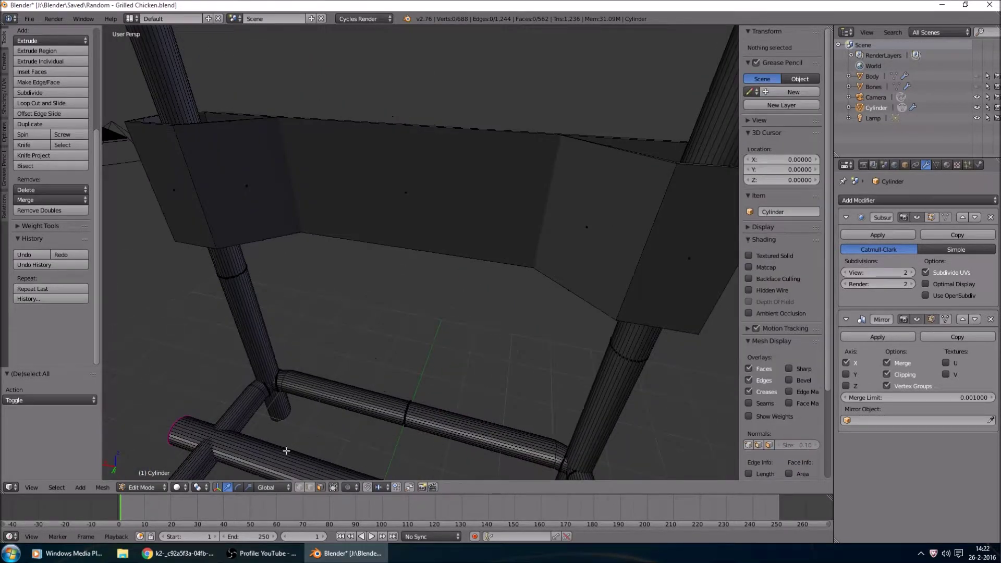
# Apply an edge crease to the two flap end faces using wireframe shading, and return to solid shading.
pyautogui.click(180, 487)
pyautogui.click(203, 463)
pyautogui.scroll(2, 553, 182)
pyautogui.rightClick(544, 178)
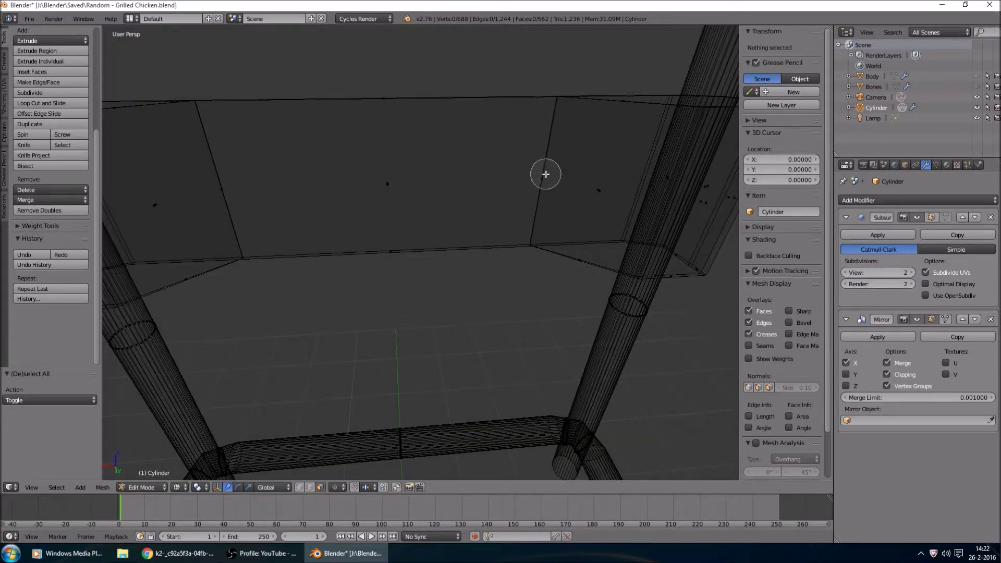
pyautogui.keyDown('shift'); pyautogui.rightClick(232, 197); pyautogui.keyUp('shift')
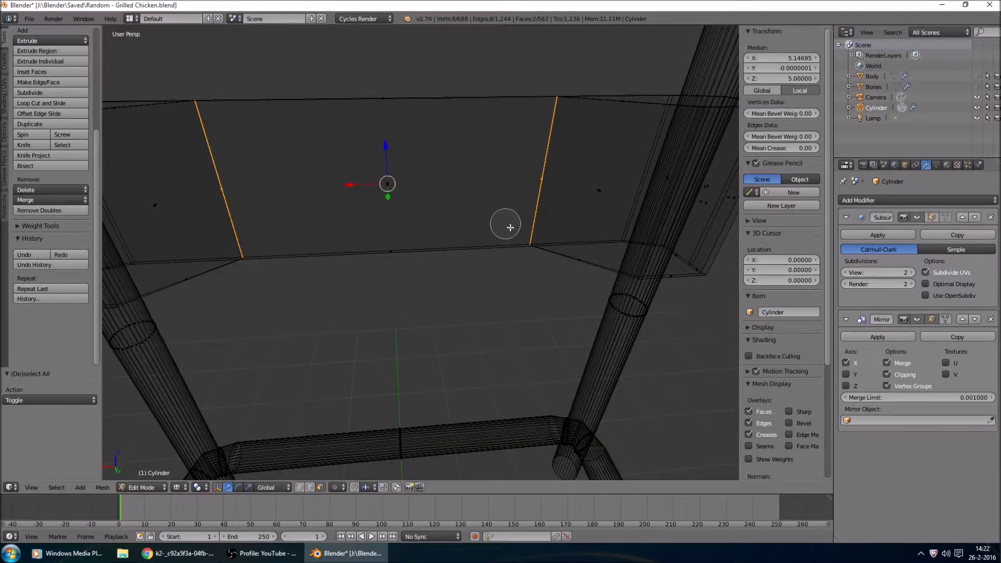
pyautogui.hotkey('shift', 'e')
pyautogui.click(529, 176)
pyautogui.press('Tab')
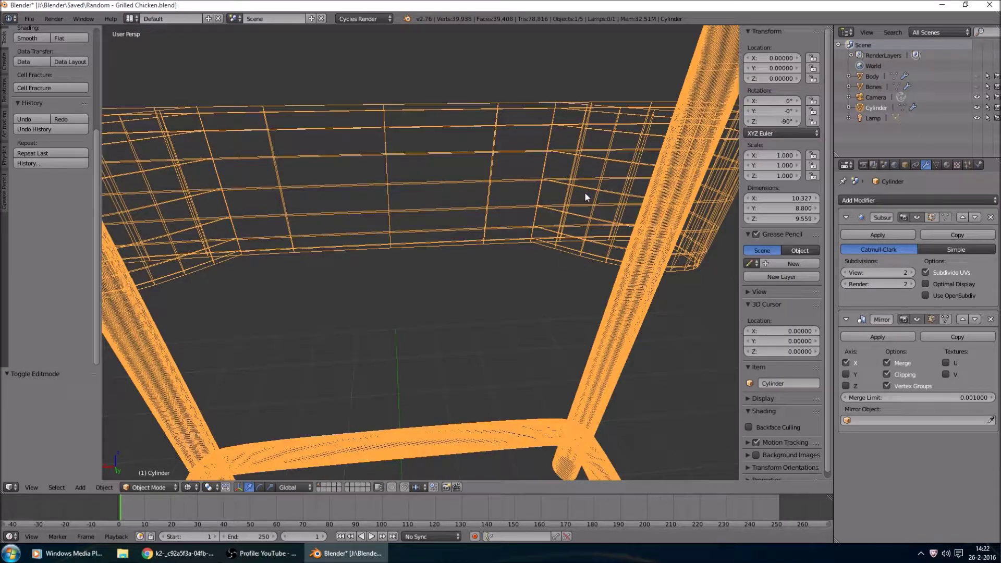
pyautogui.click(191, 486)
pyautogui.click(204, 458)
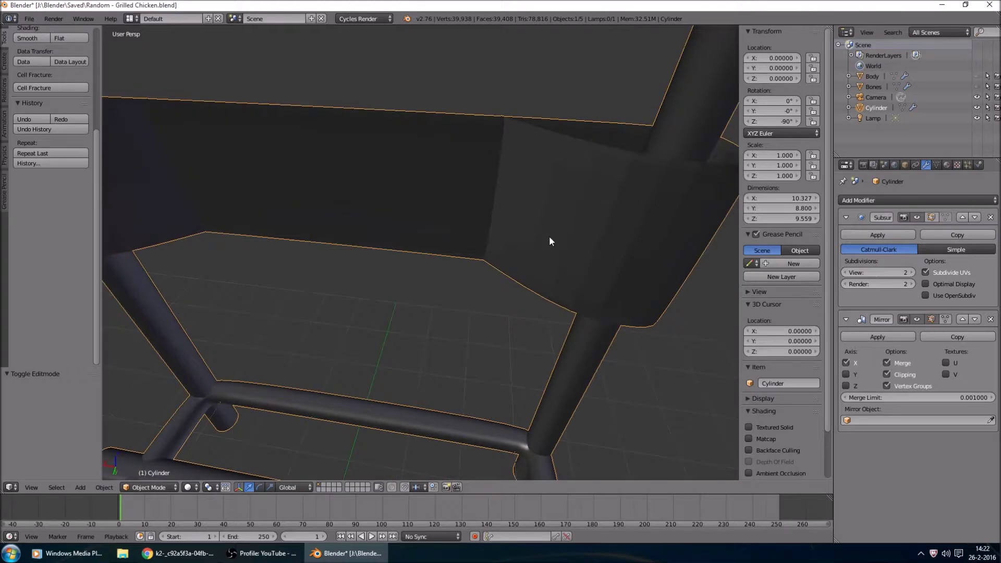
# Switch to edge selection and select the vertical corner where one side wing meets its flap, working from the top view.
pyautogui.press('Tab')
pyautogui.moveTo(548, 242); pyautogui.dragTo(545, 286, button='middle')
pyautogui.click(312, 488)
pyautogui.rightClick(542, 335)
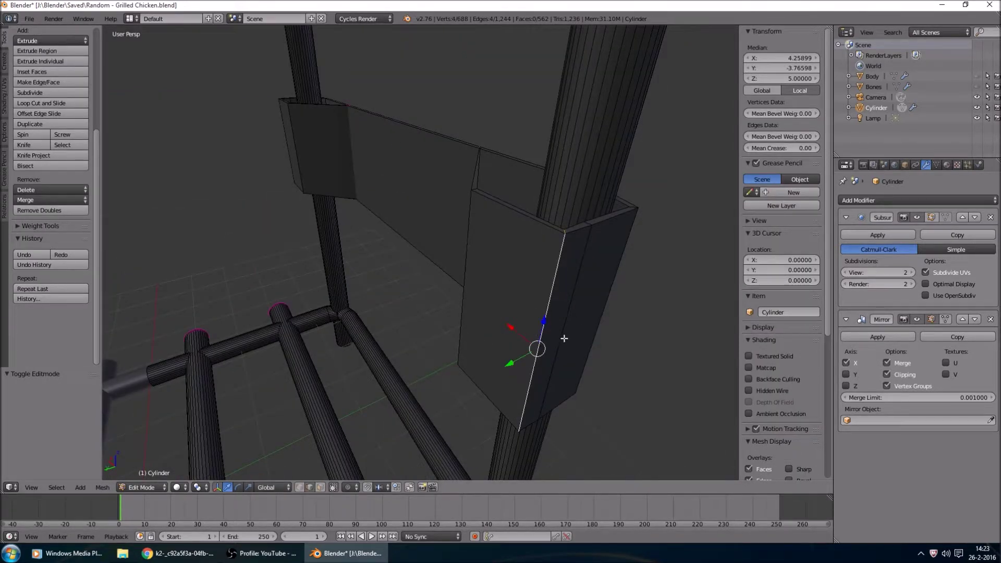
pyautogui.press('KP_7')
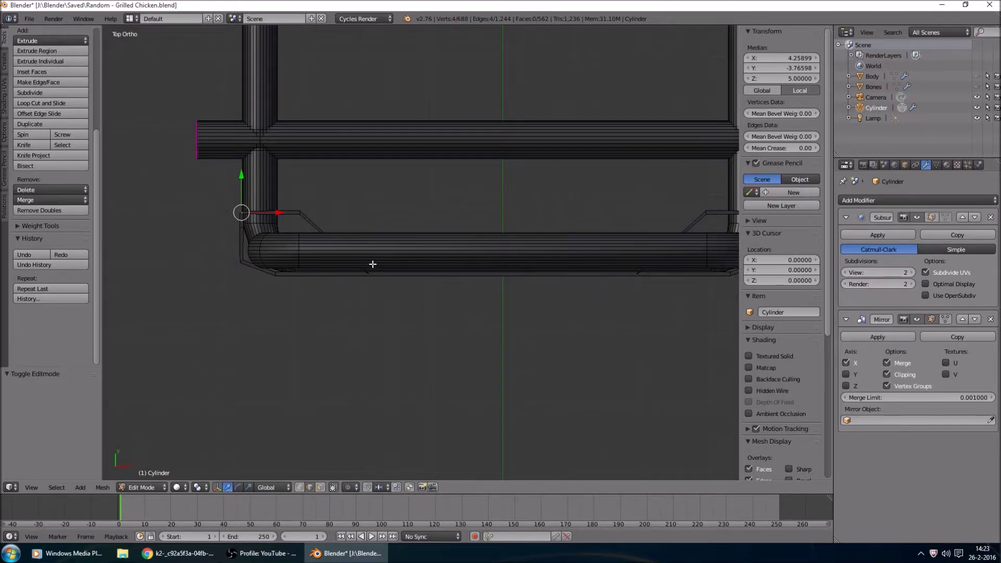
pyautogui.scroll(4, 511, 271)
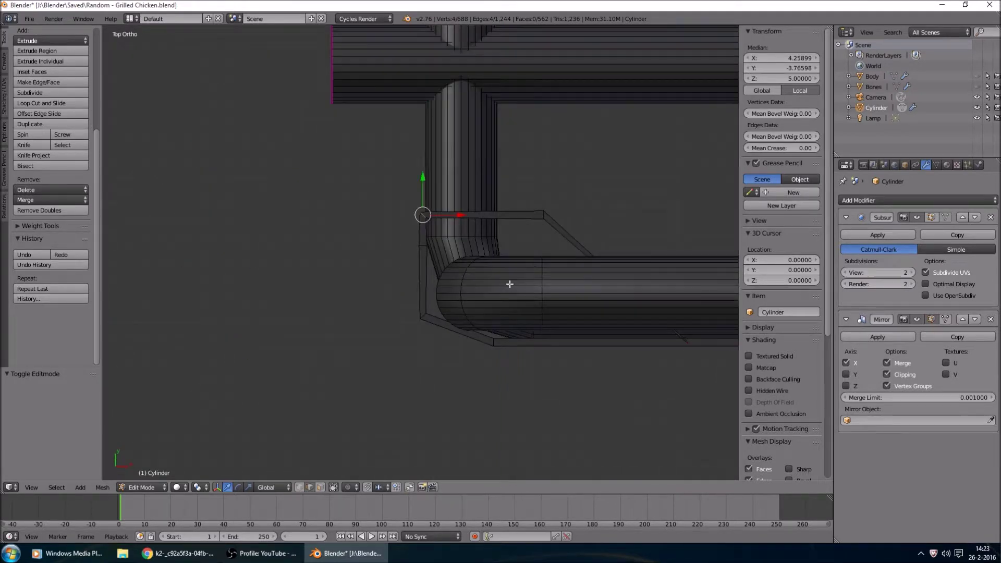
pyautogui.scroll(4, 510, 283)
# Try moving the selected wing corner 0.06 along X and -0.06 along Y, and undo the move.
pyautogui.press('g')
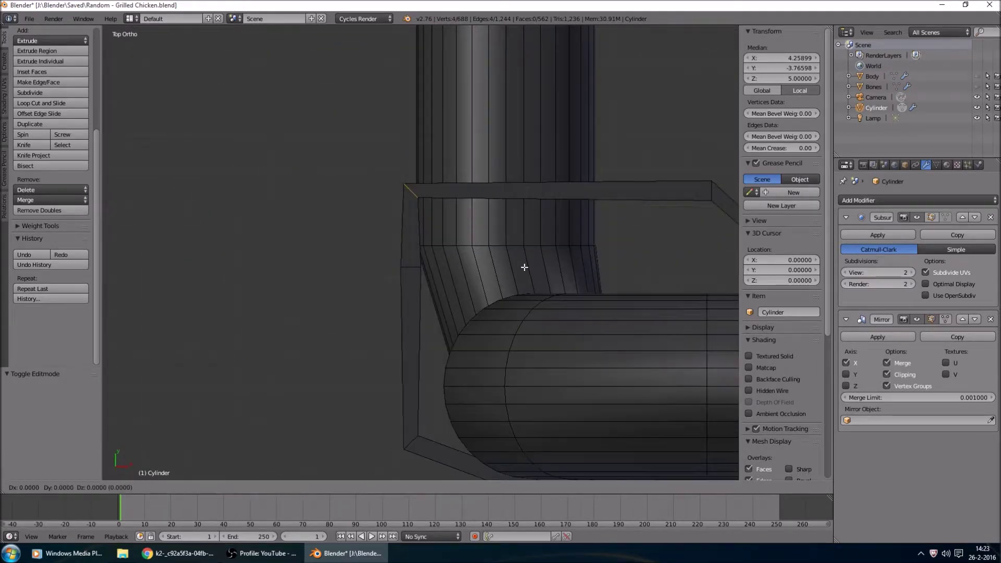
pyautogui.rightClick(527, 276)
pyautogui.press('g')
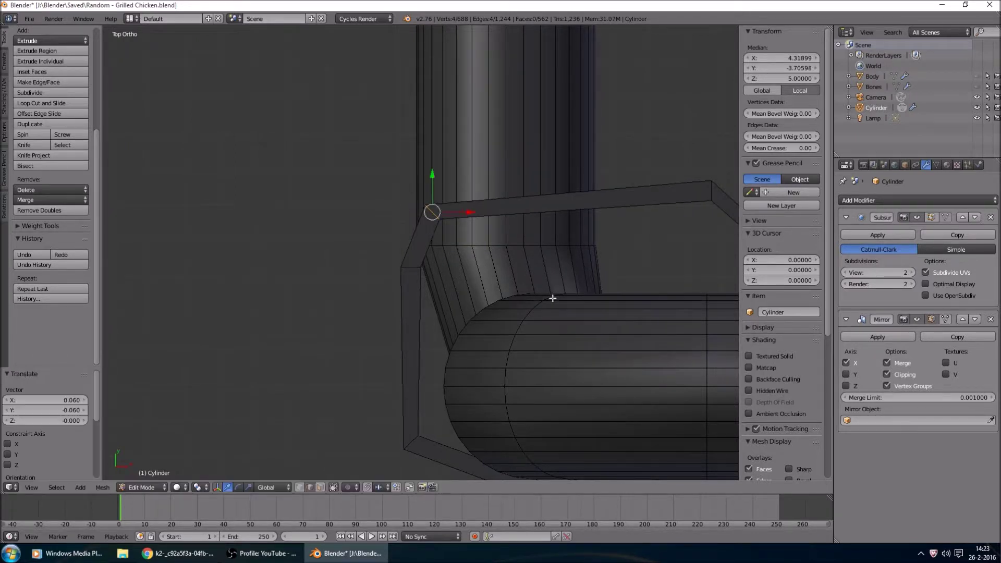
pyautogui.click(553, 299)
pyautogui.scroll(-5, 577, 284)
pyautogui.scroll(7, 519, 276)
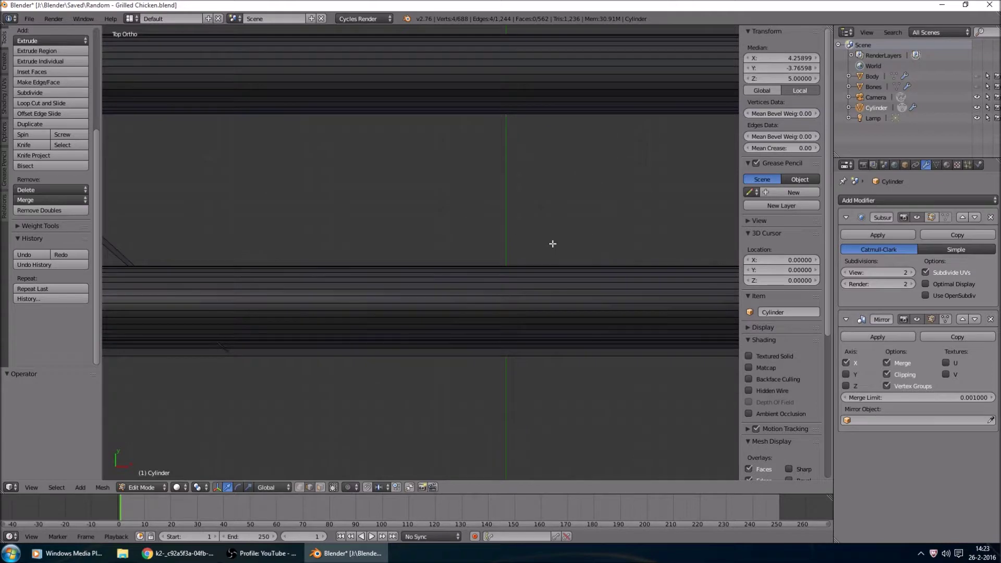
pyautogui.scroll(-4, 530, 276)
# Extend the selection to the mirrored corner at the other post and scale both corners by 0.939.
pyautogui.hotkey('ctrl', 'shift', 'm')
pyautogui.scroll(-3, 577, 272)
pyautogui.moveTo(481, 284); pyautogui.dragTo(561, 250, button='middle')
pyautogui.press('KP_7')
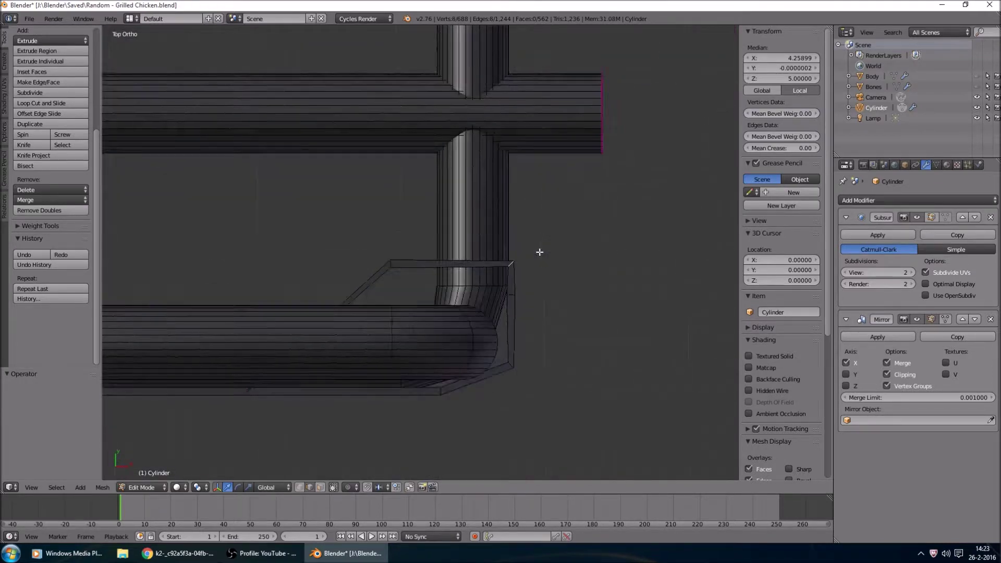
pyautogui.scroll(-5, 540, 251)
pyautogui.keyDown('shift'); pyautogui.moveTo(407, 293); pyautogui.dragTo(474, 290, button='middle'); pyautogui.keyUp('shift')
pyautogui.press('s')
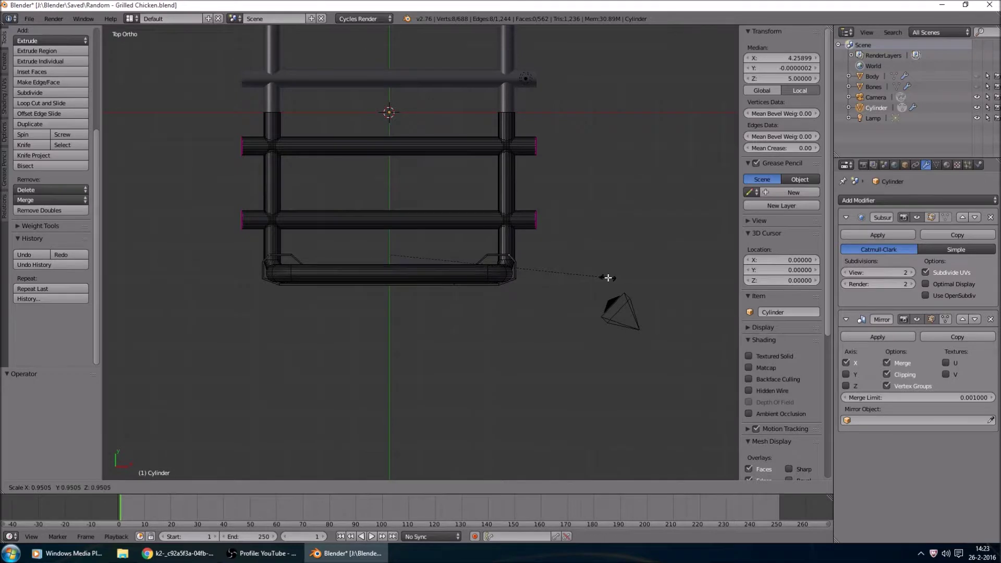
pyautogui.click(605, 278)
# Move the two scaled wing corners -0.109 along the global Y axis.
pyautogui.press('g')
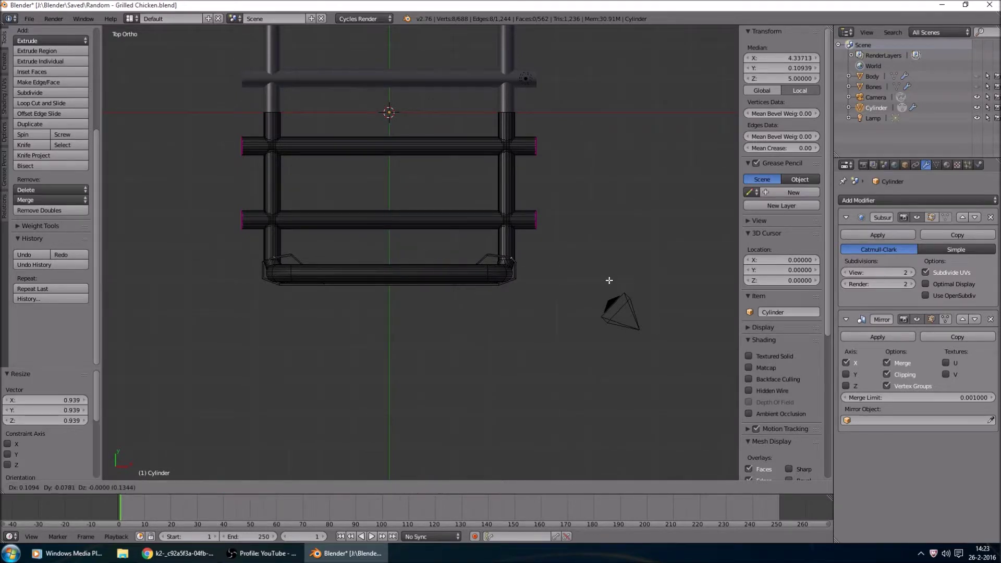
pyautogui.press('y')
pyautogui.click(604, 280)
# Select the inner bend edges of both flaps and move them about -0.2 along the global Y axis.
pyautogui.scroll(3, 604, 281)
pyautogui.scroll(2, 604, 281)
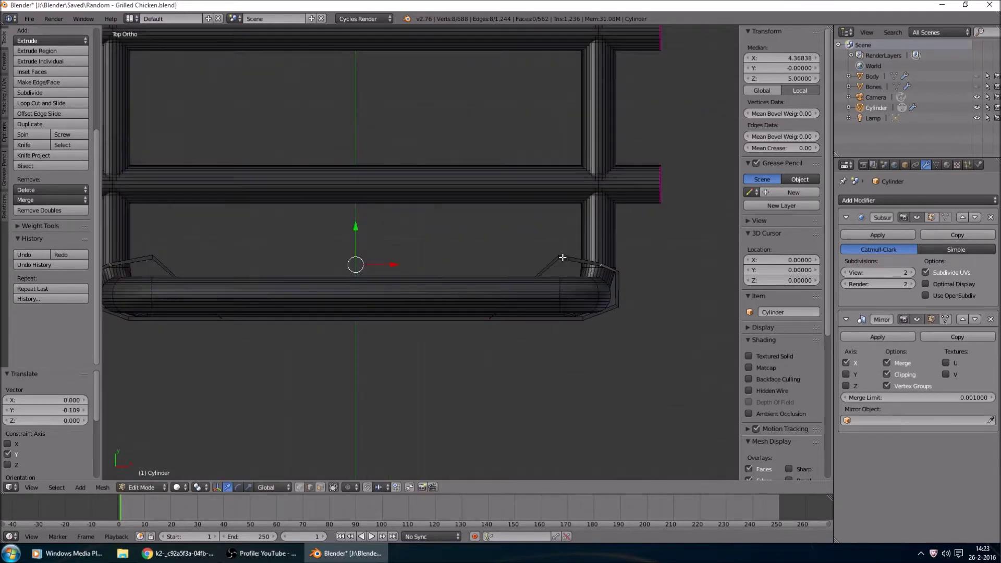
pyautogui.rightClick(558, 258)
pyautogui.keyDown('shift'); pyautogui.moveTo(239, 259); pyautogui.dragTo(489, 239, button='middle'); pyautogui.keyUp('shift')
pyautogui.scroll(2, 521, 211)
pyautogui.keyDown('shift'); pyautogui.rightClick(524, 210); pyautogui.keyUp('shift')
pyautogui.scroll(-1, 605, 228)
pyautogui.scroll(-4, 605, 228)
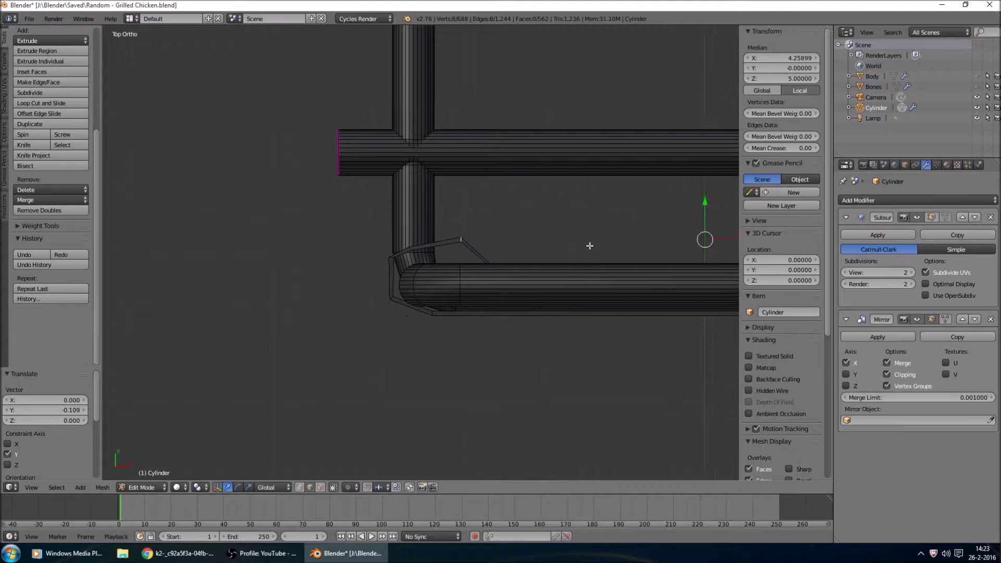
pyautogui.press('g')
pyautogui.press('y')
pyautogui.click(533, 241)
pyautogui.press('Tab')
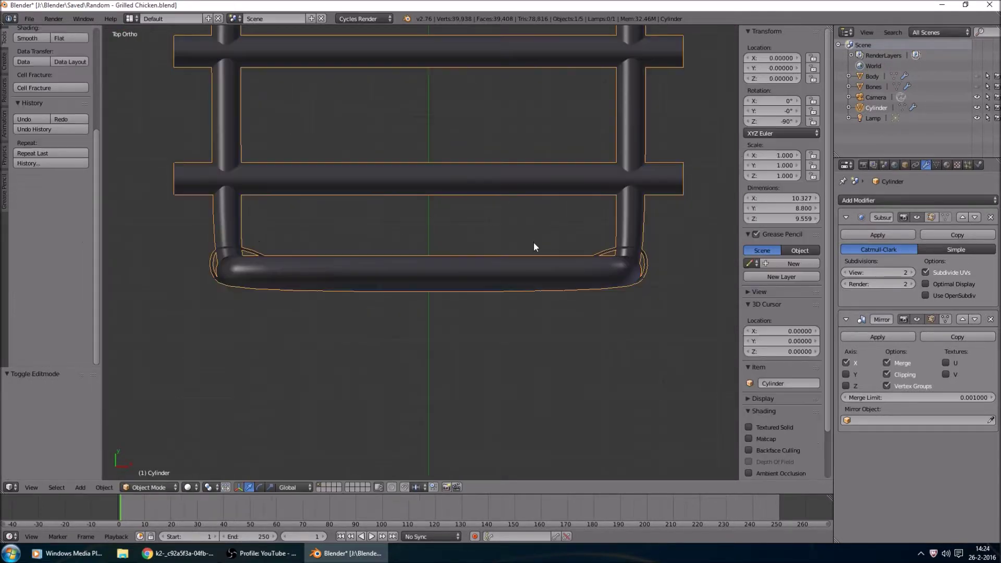
# Select the linked frame tubes covering the end panel, including the nearest cross rung, and hide them.
pyautogui.press('Tab')
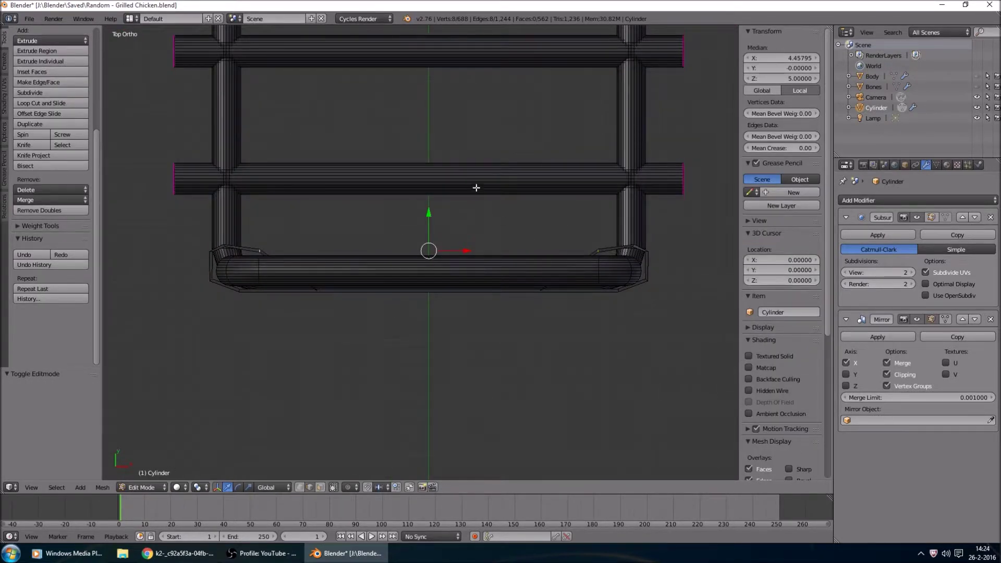
pyautogui.press('l')
pyautogui.press('l')
pyautogui.press('h')
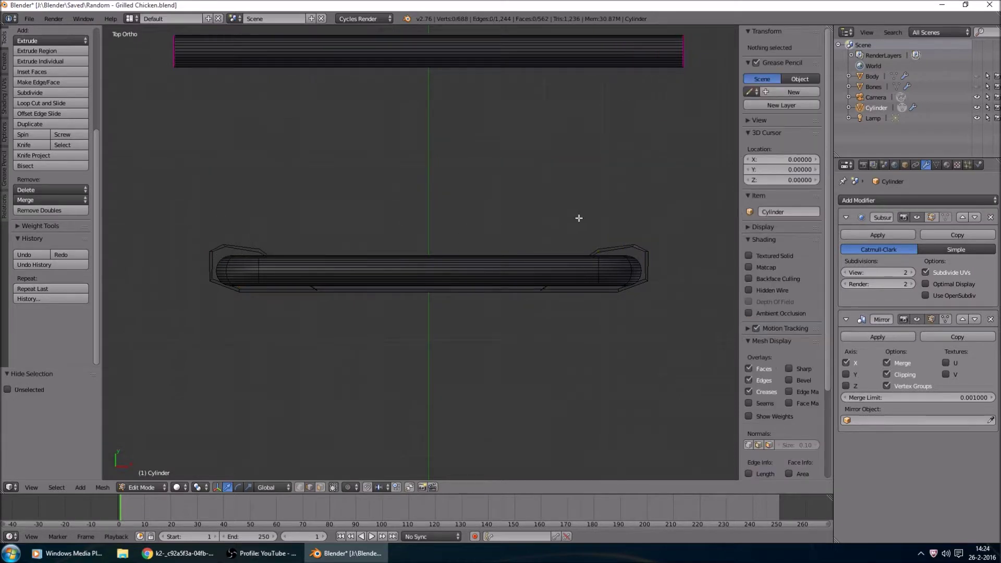
pyautogui.scroll(1, 634, 249)
pyautogui.press('c')
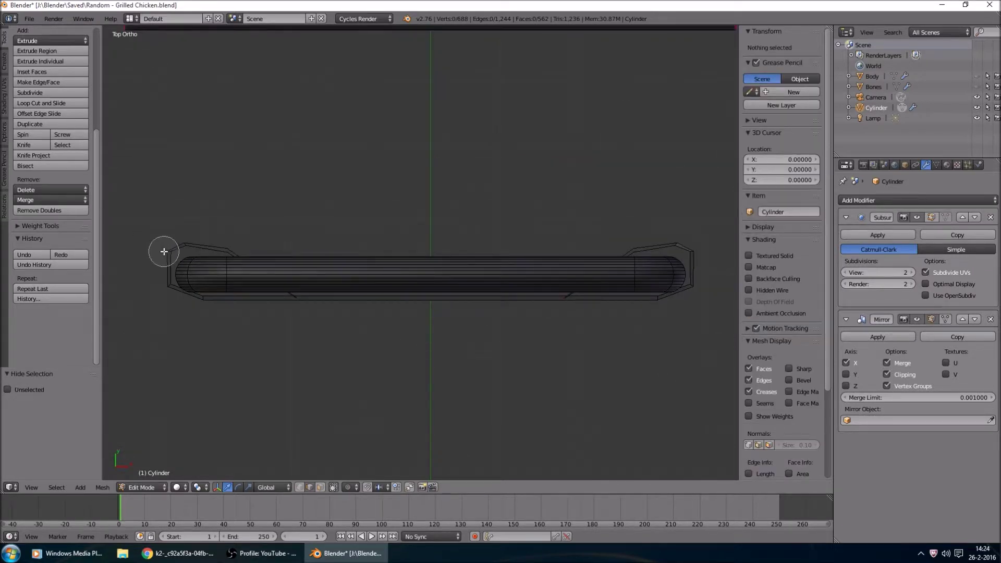
pyautogui.click(168, 251)
pyautogui.press('Escape')
pyautogui.press('a')
# Circle-select only the short slanted corner sections where the wings turn into the flaps at both ends of the panel.
pyautogui.press('c')
pyautogui.click(167, 253)
pyautogui.click(178, 244)
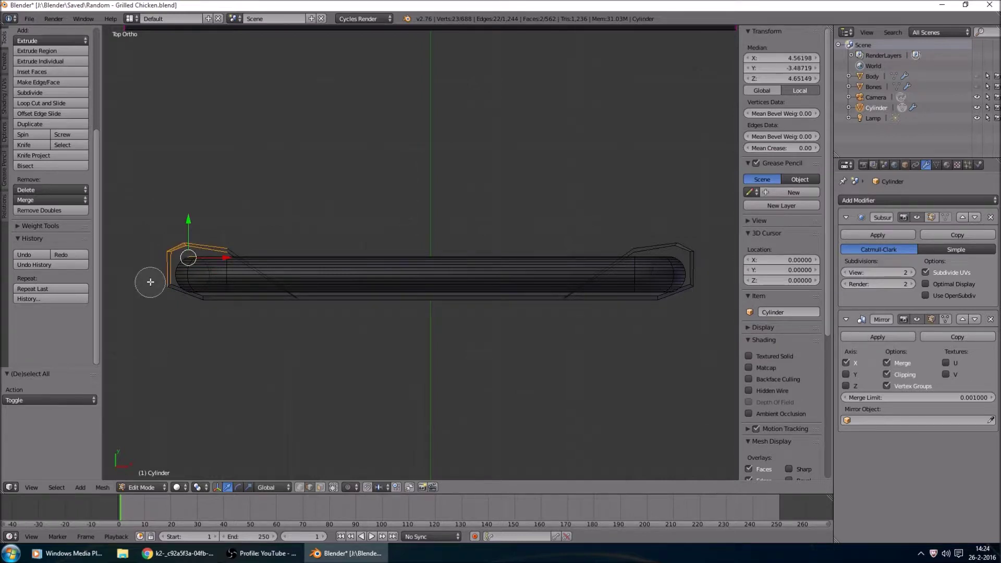
pyautogui.click(684, 245)
pyautogui.click(652, 227)
pyautogui.moveTo(652, 227); pyautogui.dragTo(665, 290, button='middle')
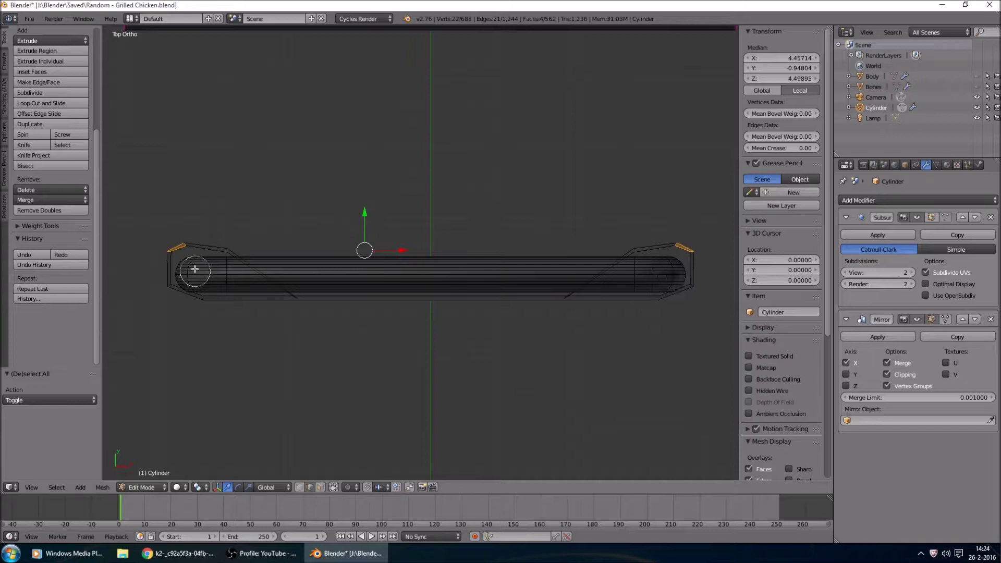
pyautogui.press('Escape')
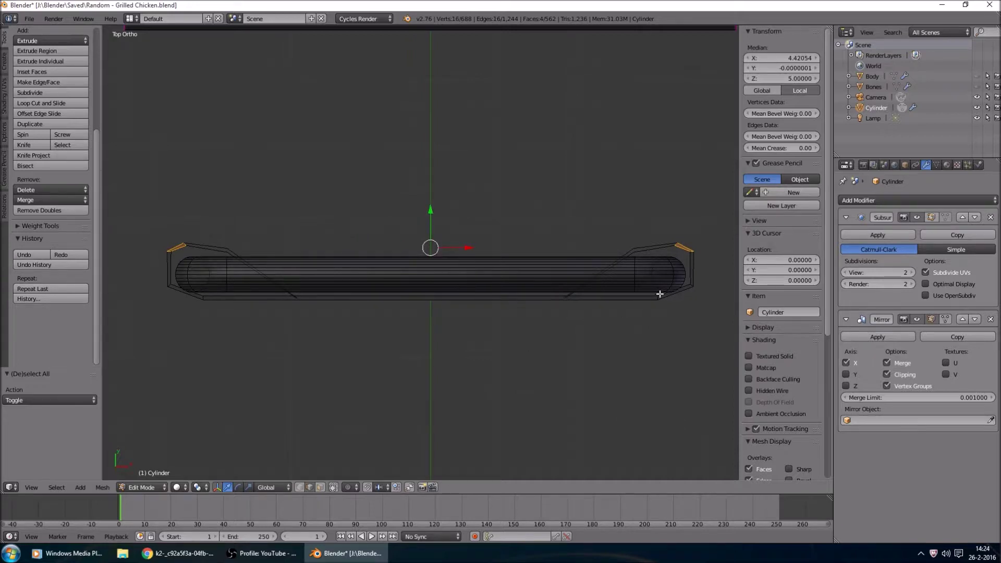
# Move the slanted wing-to-flap corner sections at both ends -0.121 along global Y and scale them to 0.975 along global X.
pyautogui.press('g')
pyautogui.press('y')
pyautogui.click(657, 302)
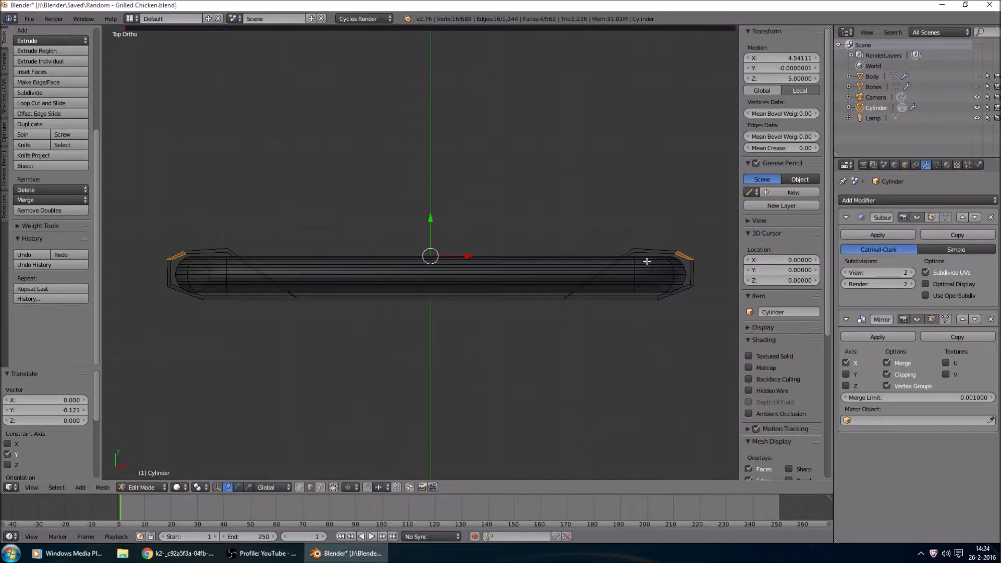
pyautogui.press('s')
pyautogui.press('x')
pyautogui.click(689, 298)
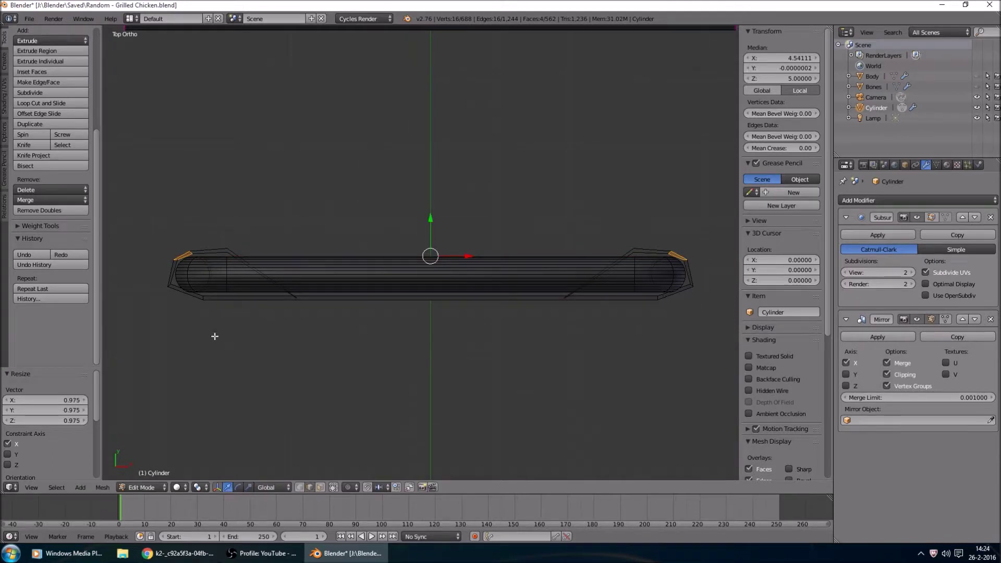
# Circle-select only the outermost corner edges of both wings and scale them to about 0.984 along the global X axis.
pyautogui.press('a')
pyautogui.press('c')
pyautogui.moveTo(165, 293); pyautogui.dragTo(160, 293)
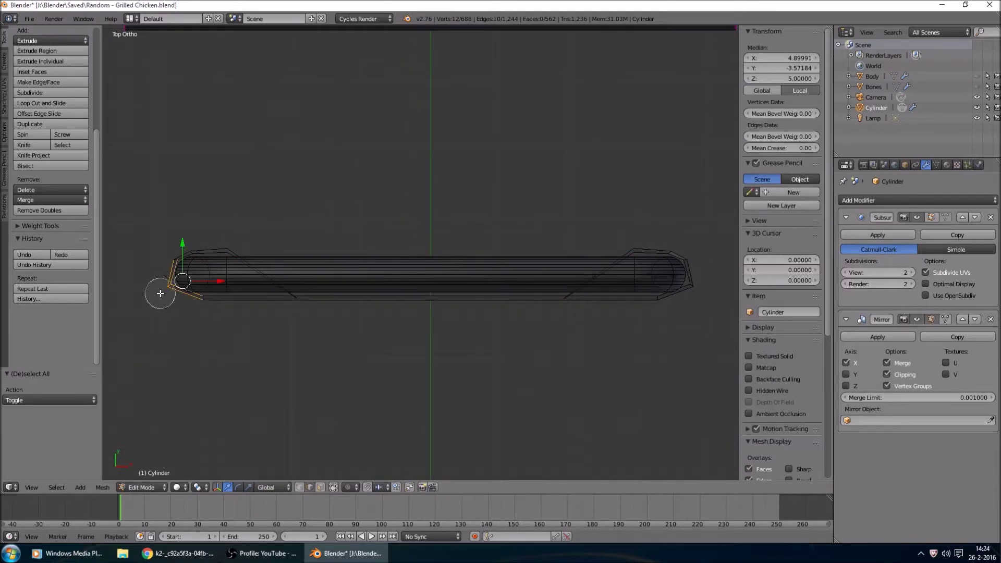
pyautogui.moveTo(693, 284)
pyautogui.mouseDown()
pyautogui.moveTo(677, 313)
pyautogui.moveTo(663, 296)
pyautogui.mouseUp()
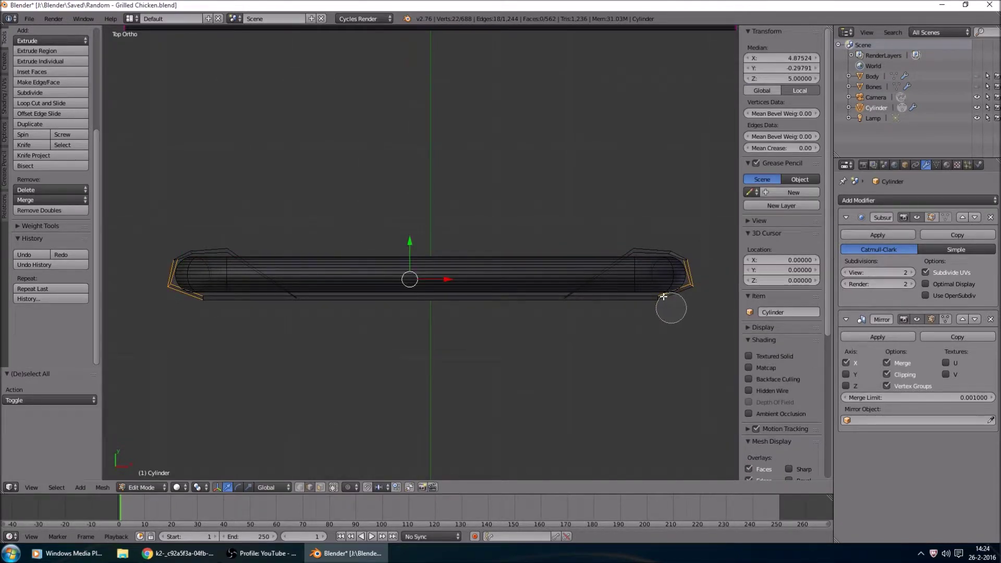
pyautogui.press('Escape')
pyautogui.hotkey('alt', 'm')
pyautogui.click(633, 318)
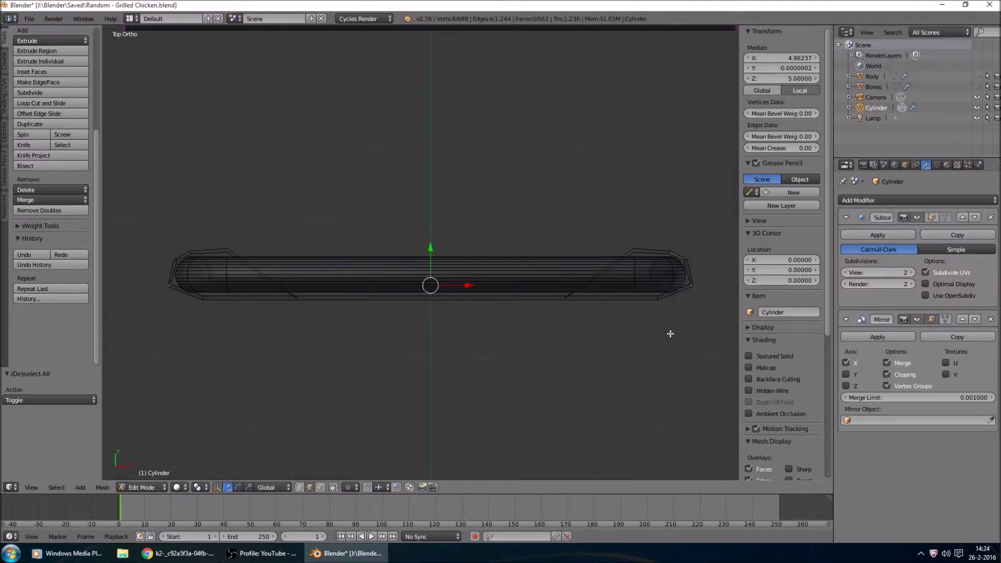
pyautogui.press('s')
pyautogui.press('x')
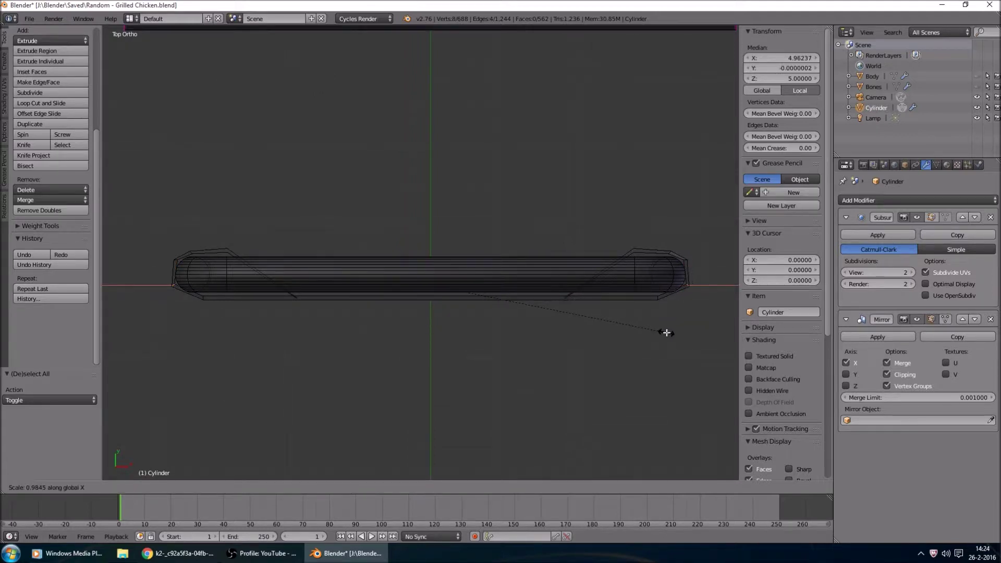
pyautogui.click(666, 332)
pyautogui.press('Tab')
pyautogui.press('Tab')
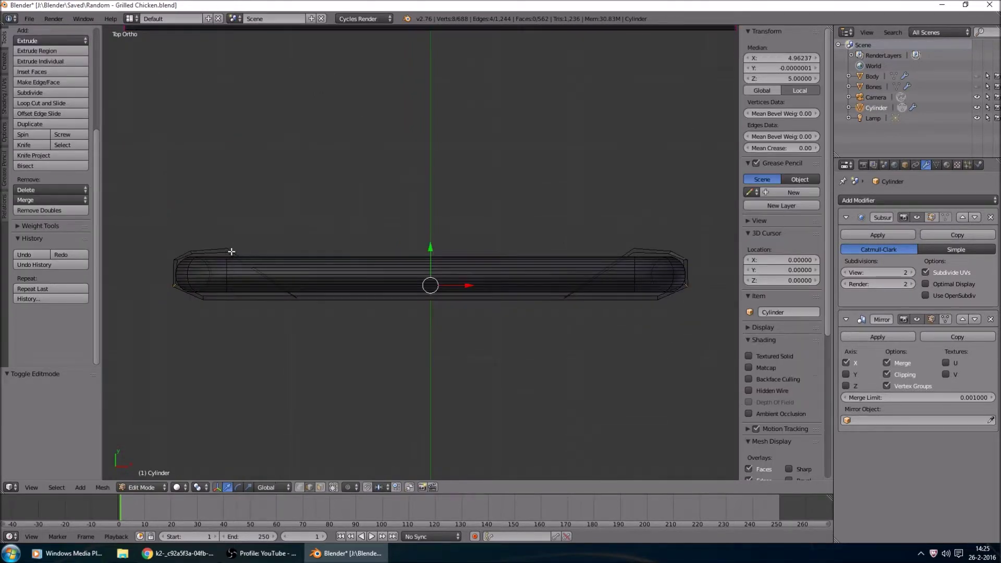
pyautogui.press('a')
pyautogui.press('c')
pyautogui.click(224, 250)
pyautogui.click(635, 238)
pyautogui.moveTo(635, 238); pyautogui.dragTo(664, 258, button='middle')
pyautogui.press('Escape')
pyautogui.press('a')
# Examine in object mode how closely the smoothed end panel and its flaps wrap around the upright posts.
pyautogui.scroll(5, 263, 261)
pyautogui.scroll(3, 234, 246)
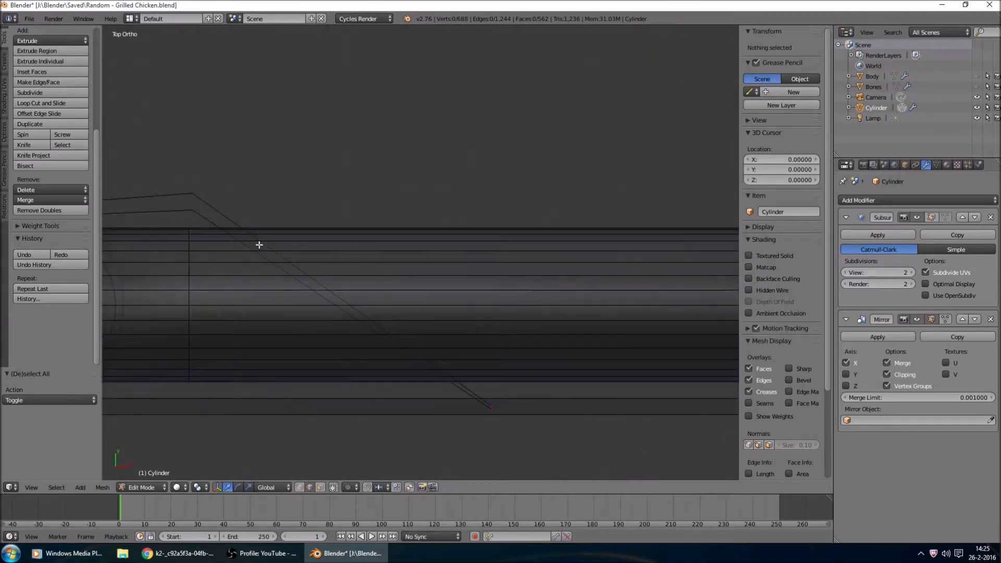
pyautogui.press('Tab')
pyautogui.moveTo(532, 237); pyautogui.dragTo(468, 173, button='middle')
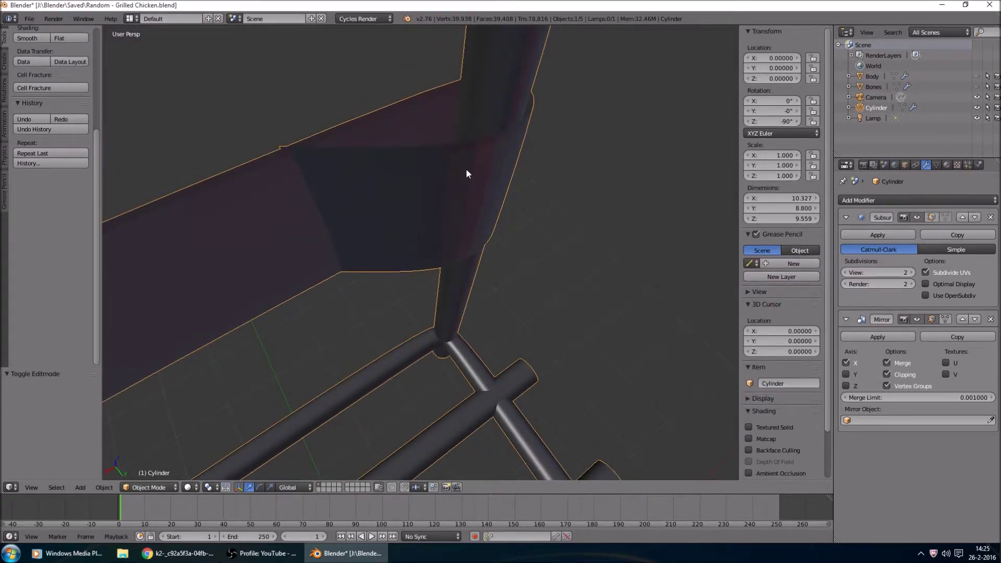
pyautogui.moveTo(466, 174); pyautogui.dragTo(384, 213, button='middle')
pyautogui.scroll(-5, 552, 176)
pyautogui.moveTo(551, 176); pyautogui.dragTo(466, 322, button='middle')
pyautogui.scroll(5, 551, 217)
# Add centred loop cuts through the cross rungs, the top tube and the end panel along the frame's centre line.
pyautogui.press('Tab')
pyautogui.press('a')
pyautogui.press('a')
pyautogui.hotkey('ctrl', 'r')
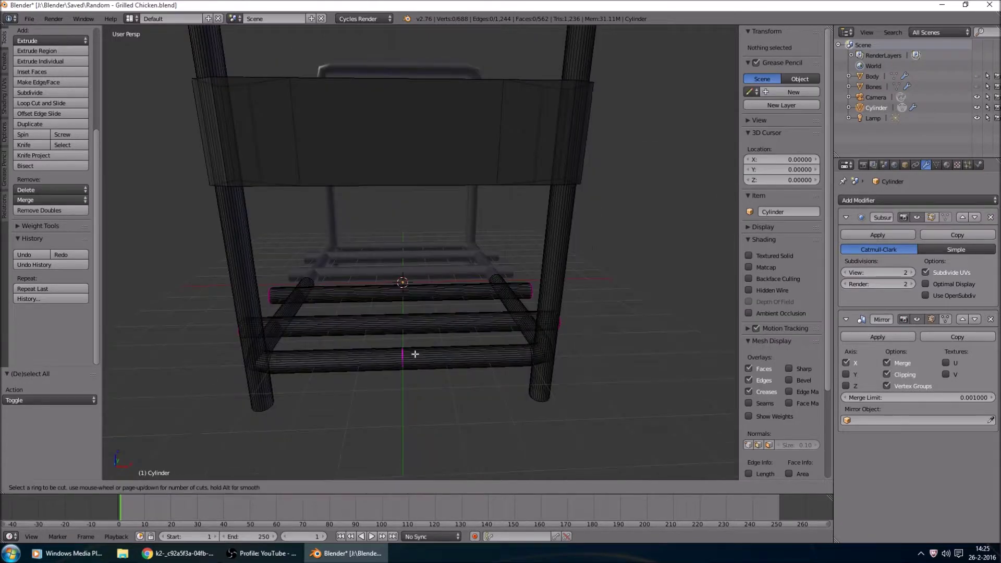
pyautogui.click(465, 321)
pyautogui.rightClick(418, 297)
pyautogui.hotkey('ctrl', 'r')
pyautogui.moveTo(424, 152); pyautogui.dragTo(412, 93, button='middle')
pyautogui.click(411, 91)
pyautogui.rightClick(410, 91)
pyautogui.press('a')
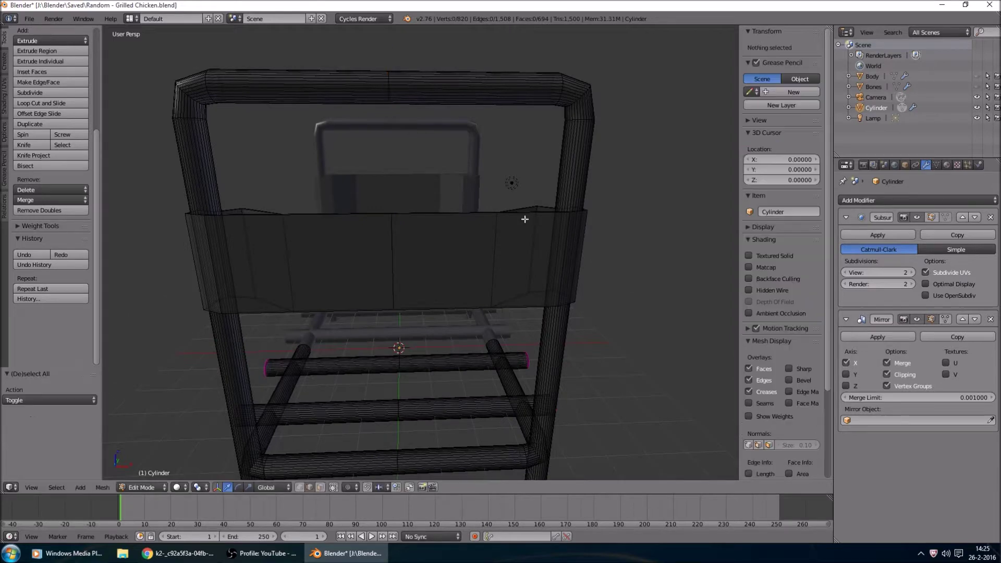
# Box-select all vertices of the frame's right half in the orthographic front view and delete them.
pyautogui.press('KP_1')
pyautogui.press('KP_5')
pyautogui.keyDown('shift'); pyautogui.moveTo(547, 346); pyautogui.dragTo(447, 317, button='middle'); pyautogui.keyUp('shift')
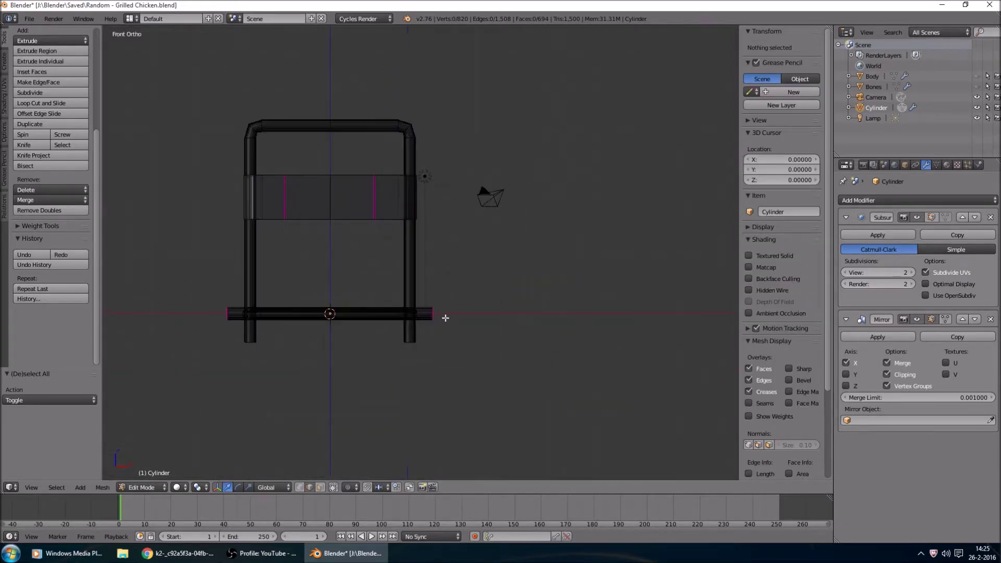
pyautogui.press('b')
pyautogui.moveTo(528, 435); pyautogui.dragTo(334, 92)
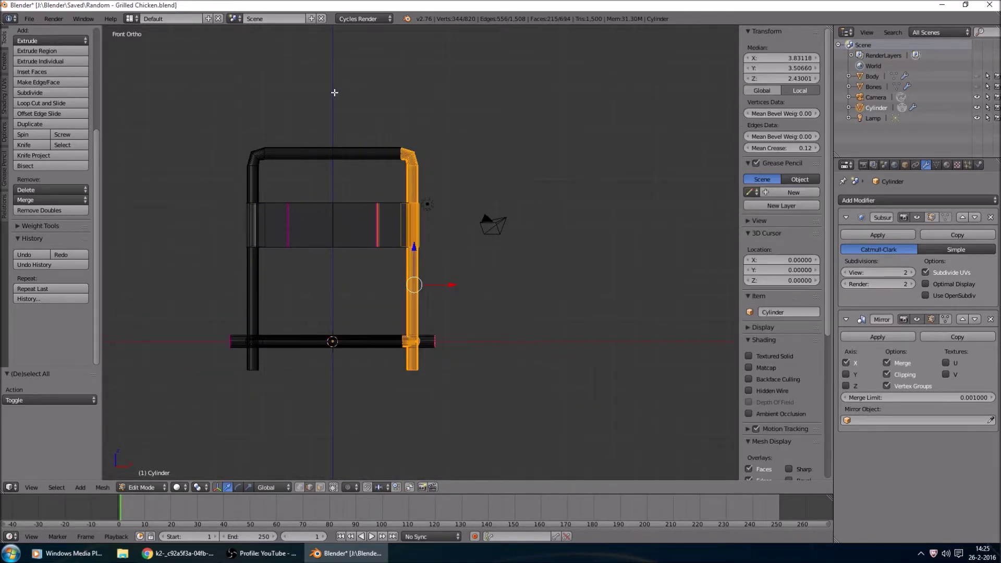
pyautogui.press('x')
pyautogui.click(334, 93)
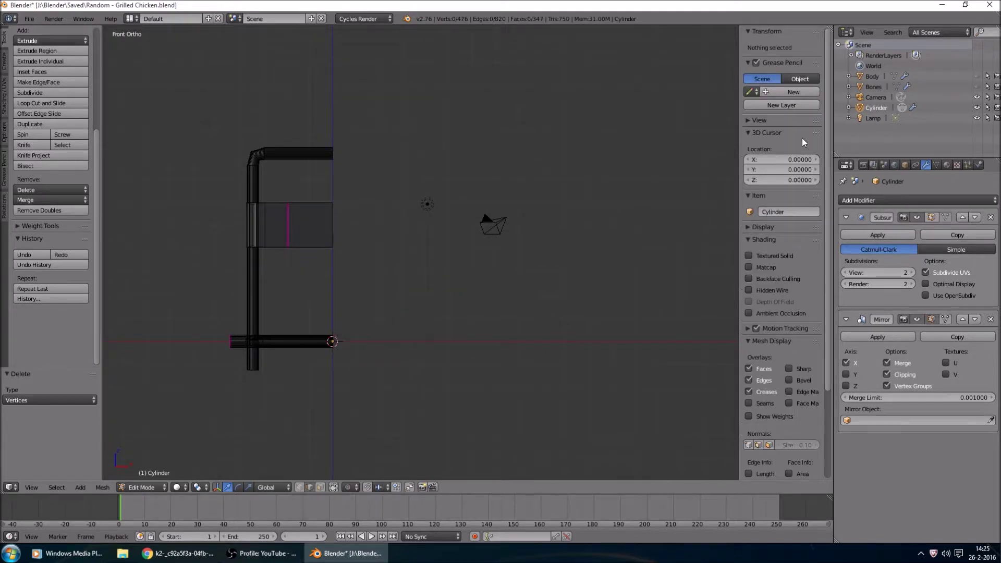
# Enable the Y axis in the Mirror modifier and check the completed frame in object mode.
pyautogui.moveTo(369, 118); pyautogui.dragTo(448, 263, button='middle')
pyautogui.click(846, 375)
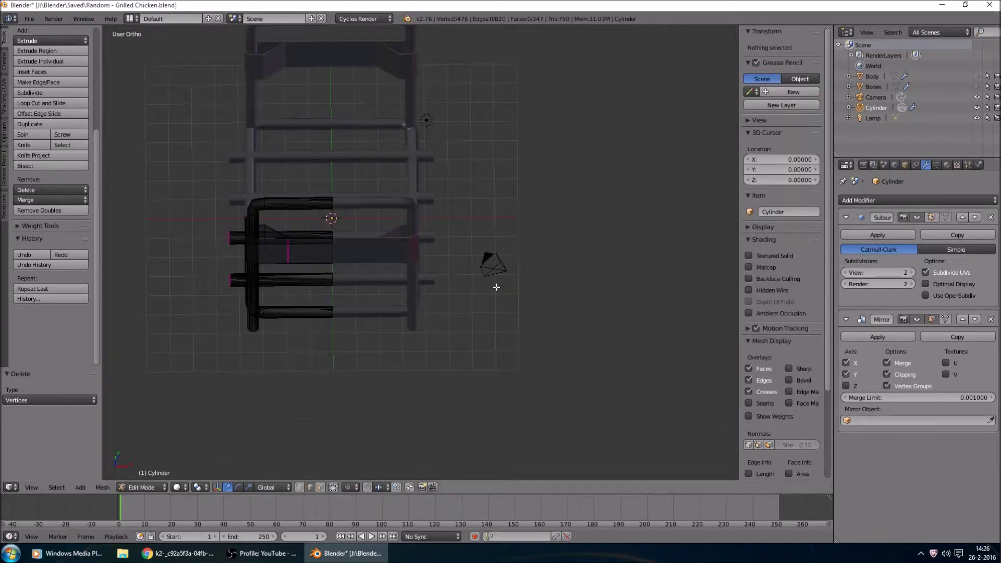
pyautogui.moveTo(484, 282); pyautogui.dragTo(481, 262, button='middle')
pyautogui.press('Tab')
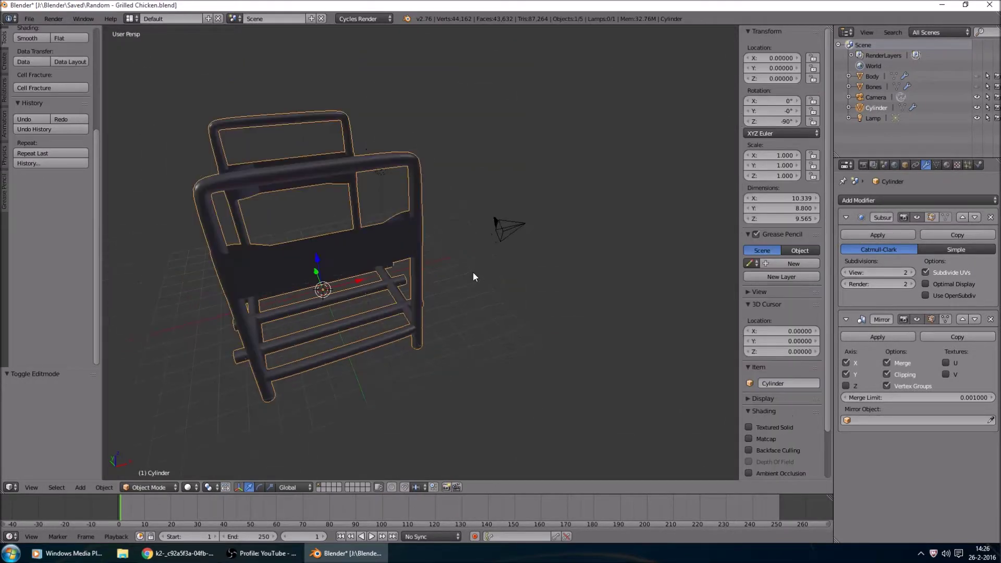
pyautogui.press('Tab')
pyautogui.moveTo(270, 434); pyautogui.dragTo(411, 324, button='middle')
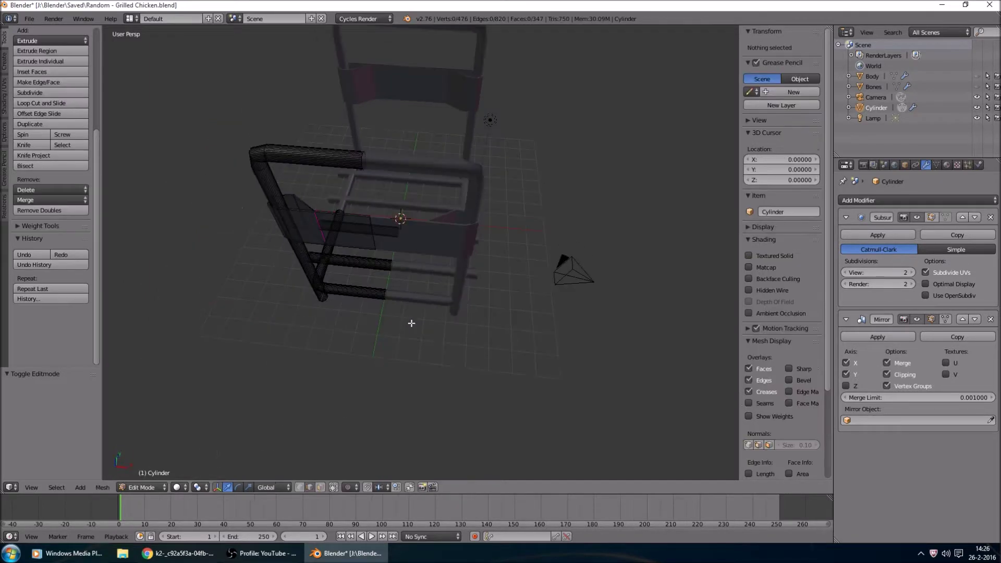
# Hide the linked side rail and cross rungs, and select the linked end panel in top view.
pyautogui.scroll(5, 427, 305)
pyautogui.moveTo(446, 286); pyautogui.dragTo(332, 431, button='middle')
pyautogui.press('l')
pyautogui.press('a')
pyautogui.press('l')
pyautogui.press('h')
pyautogui.press('l')
pyautogui.moveTo(425, 203); pyautogui.dragTo(619, 247, button='middle')
pyautogui.moveTo(576, 272); pyautogui.dragTo(553, 310, button='middle')
pyautogui.press('KP_7')
pyautogui.scroll(3, 553, 307)
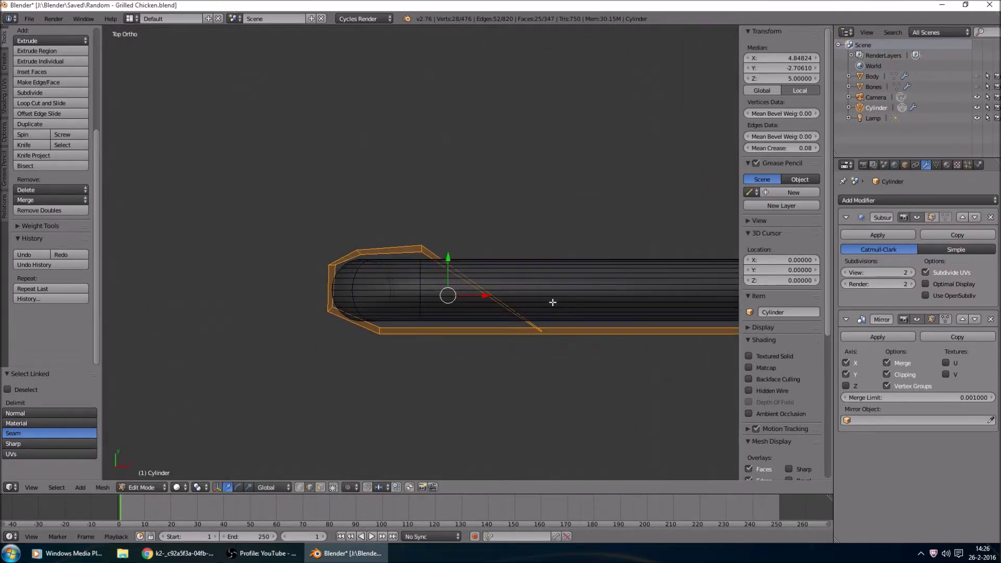
# Compare the panel in object mode and show the subdivision-smoothed cage while editing the mesh.
pyautogui.press('Tab')
pyautogui.press('Tab')
pyautogui.press('Tab')
pyautogui.press('Tab')
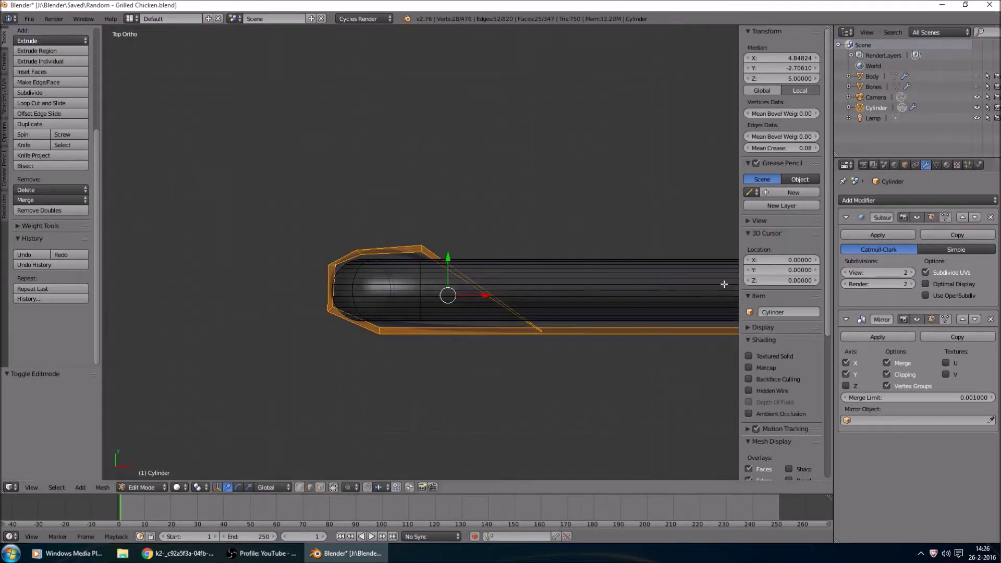
pyautogui.keyDown('shift'); pyautogui.moveTo(584, 299); pyautogui.dragTo(618, 257, button='middle'); pyautogui.keyUp('shift')
pyautogui.scroll(2, 611, 266)
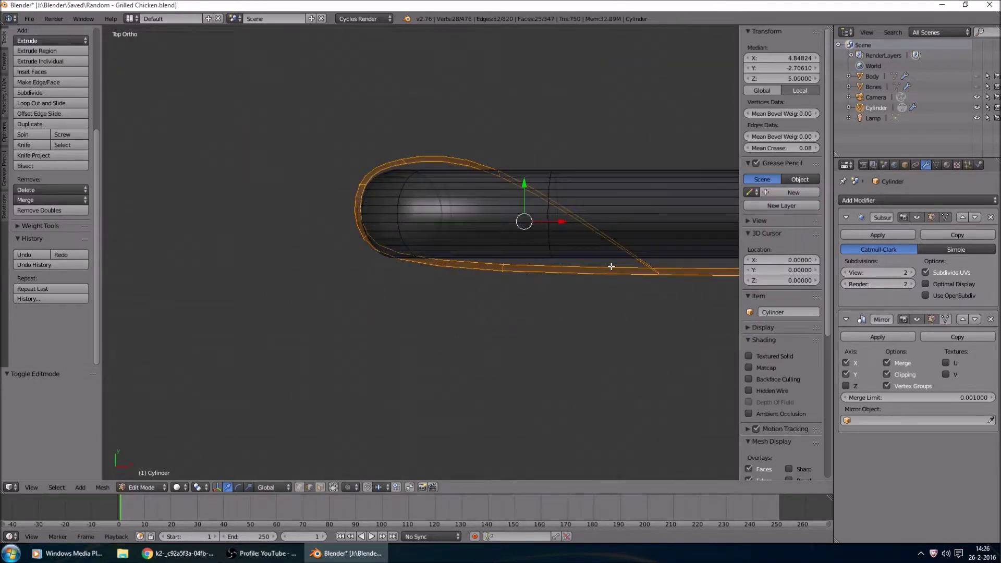
pyautogui.press('a')
pyautogui.press('l')
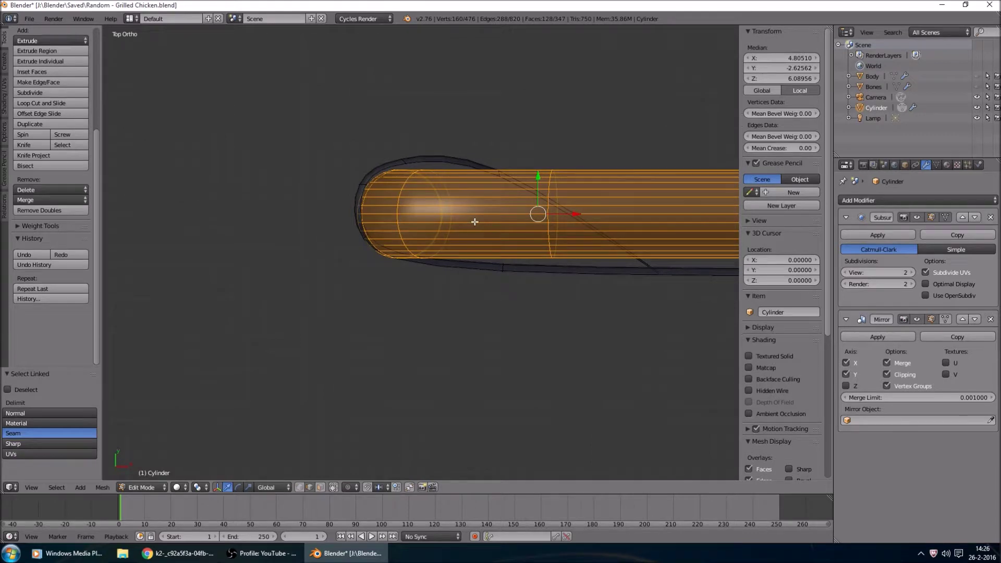
pyautogui.press('h')
pyautogui.rightClick(447, 264)
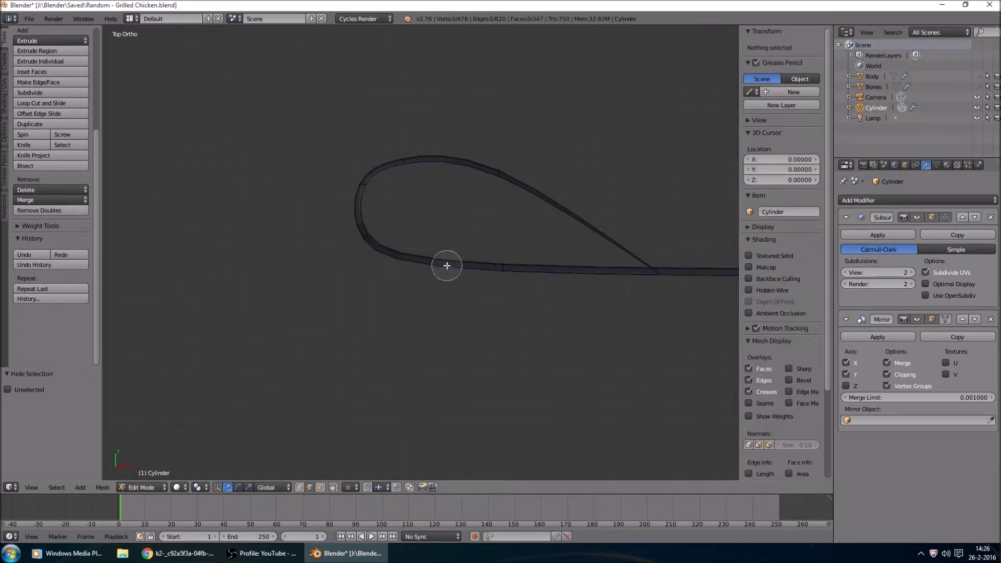
pyautogui.keyDown('ctrl'); pyautogui.keyDown('alt'); pyautogui.rightClick(388, 255); pyautogui.keyUp('alt'); pyautogui.keyUp('ctrl')
pyautogui.keyDown('ctrl'); pyautogui.keyDown('alt'); pyautogui.keyDown('shift'); pyautogui.rightClick(501, 266); pyautogui.keyUp('shift'); pyautogui.keyUp('alt'); pyautogui.keyUp('ctrl')
pyautogui.keyDown('ctrl'); pyautogui.keyDown('alt'); pyautogui.keyDown('shift'); pyautogui.rightClick(368, 195); pyautogui.keyUp('shift'); pyautogui.keyUp('alt'); pyautogui.keyUp('ctrl')
pyautogui.keyDown('shift'); pyautogui.rightClick(595, 317); pyautogui.keyUp('shift')
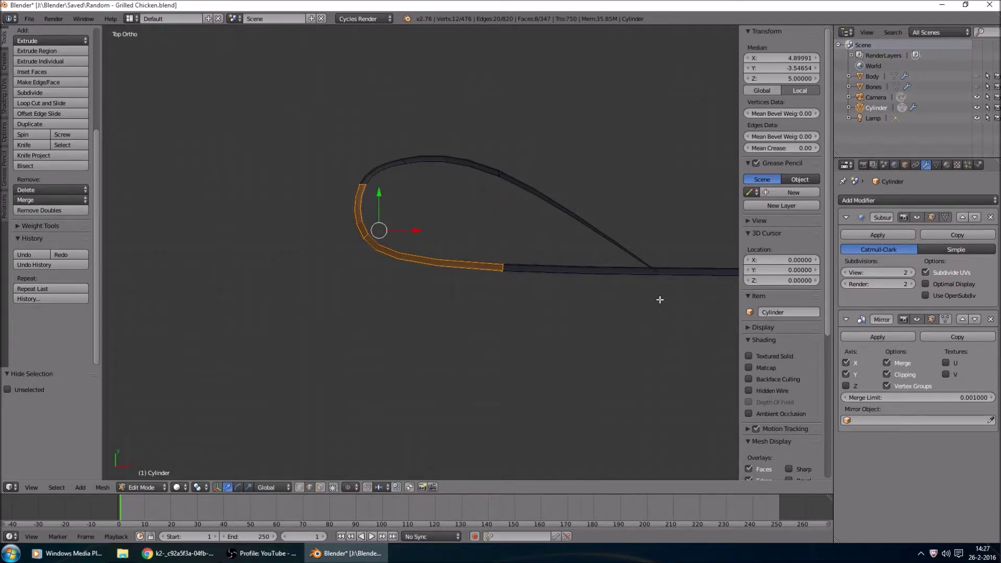
pyautogui.hotkey('alt', 'h')
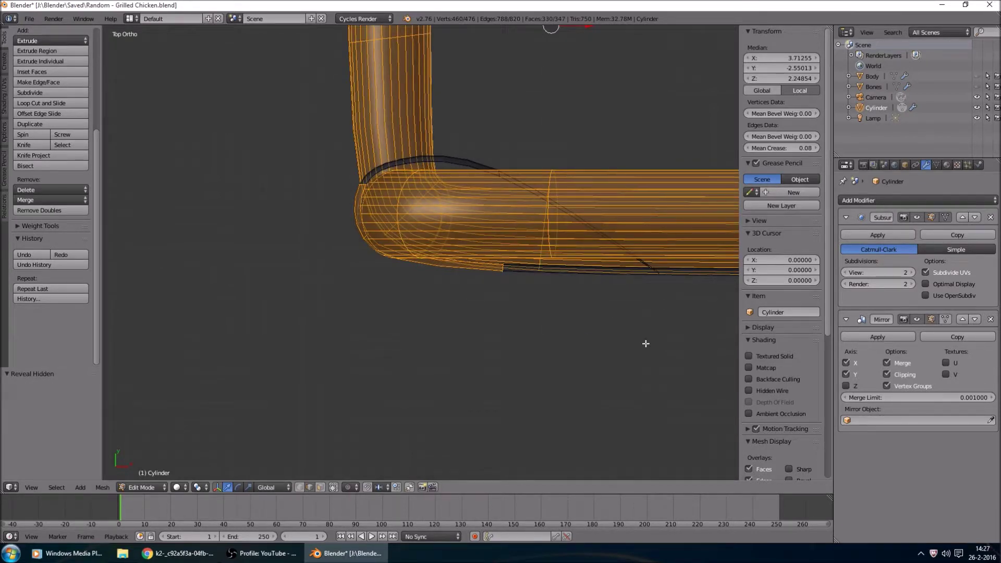
pyautogui.hotkey('ctrl', 'z')
pyautogui.hotkey('alt', 'h')
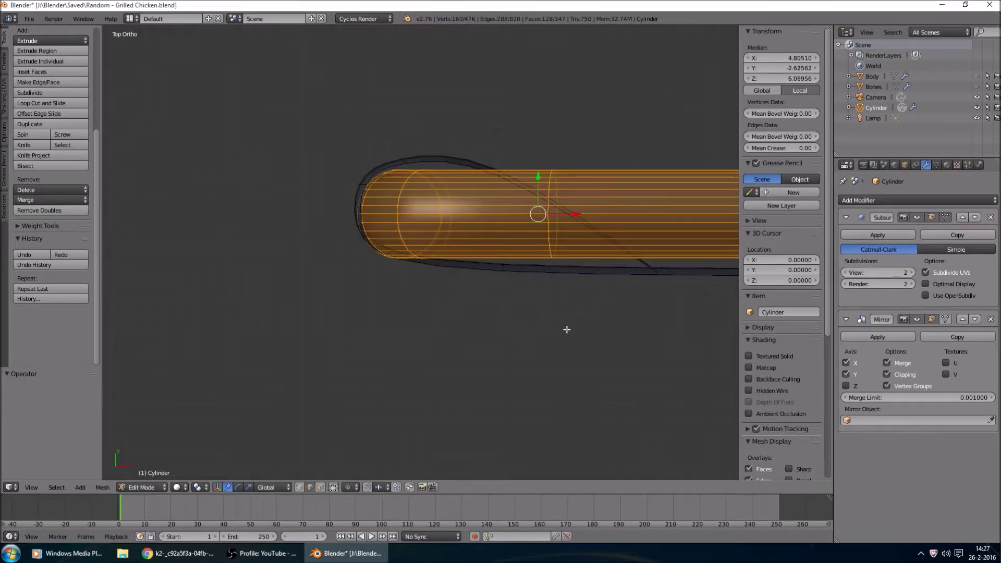
pyautogui.press('a')
# Select the panel's vertical edge loops at the two outer bends around the post and move them slightly outward in top view.
pyautogui.moveTo(476, 297); pyautogui.dragTo(481, 273, button='middle')
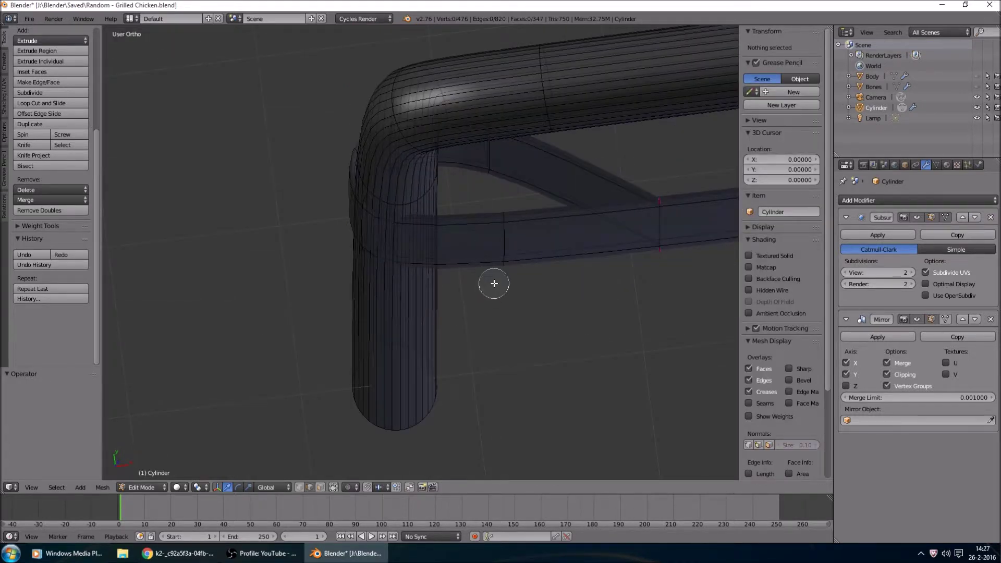
pyautogui.keyDown('alt'); pyautogui.rightClick(505, 261); pyautogui.keyUp('alt')
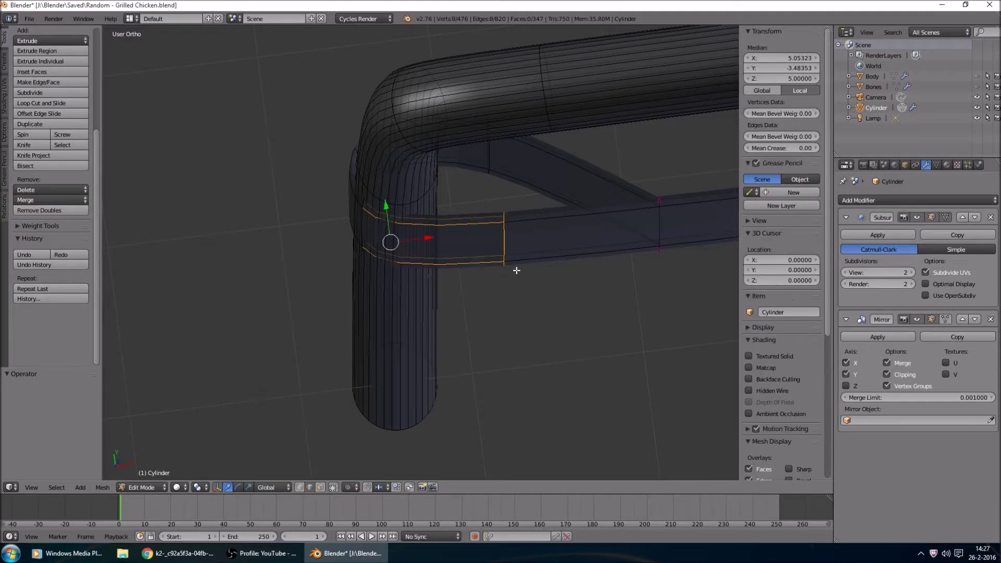
pyautogui.press('KP_Decimal')
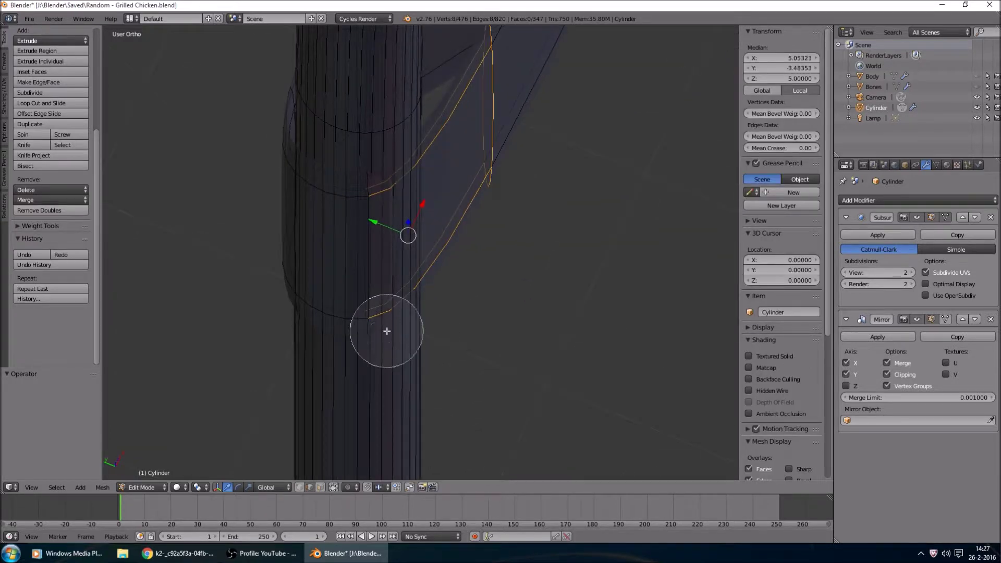
pyautogui.keyDown('alt'); pyautogui.keyDown('shift'); pyautogui.rightClick(446, 286); pyautogui.keyUp('shift'); pyautogui.keyUp('alt')
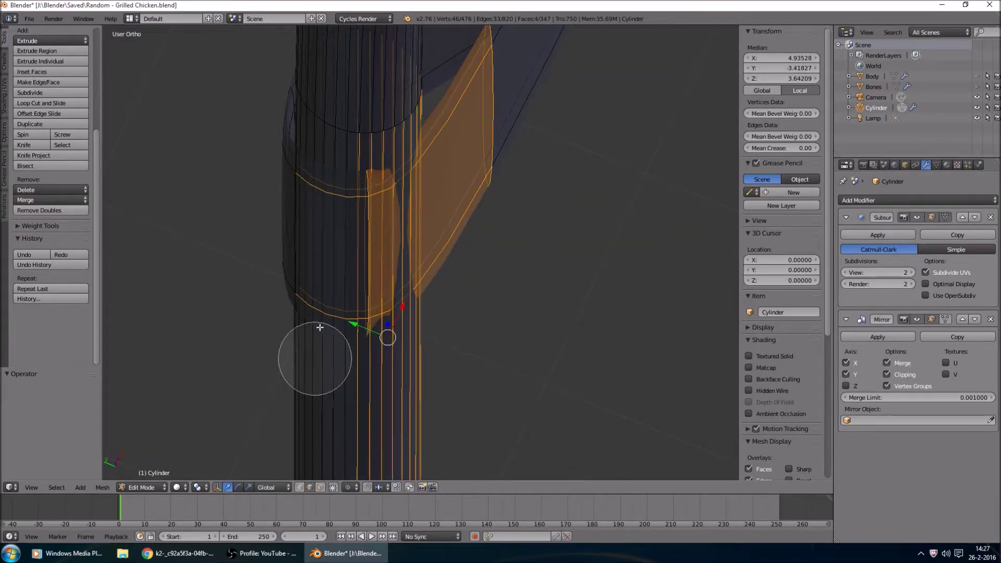
pyautogui.keyDown('alt'); pyautogui.keyDown('shift'); pyautogui.rightClick(329, 431); pyautogui.keyUp('shift'); pyautogui.keyUp('alt')
pyautogui.press('KP_7')
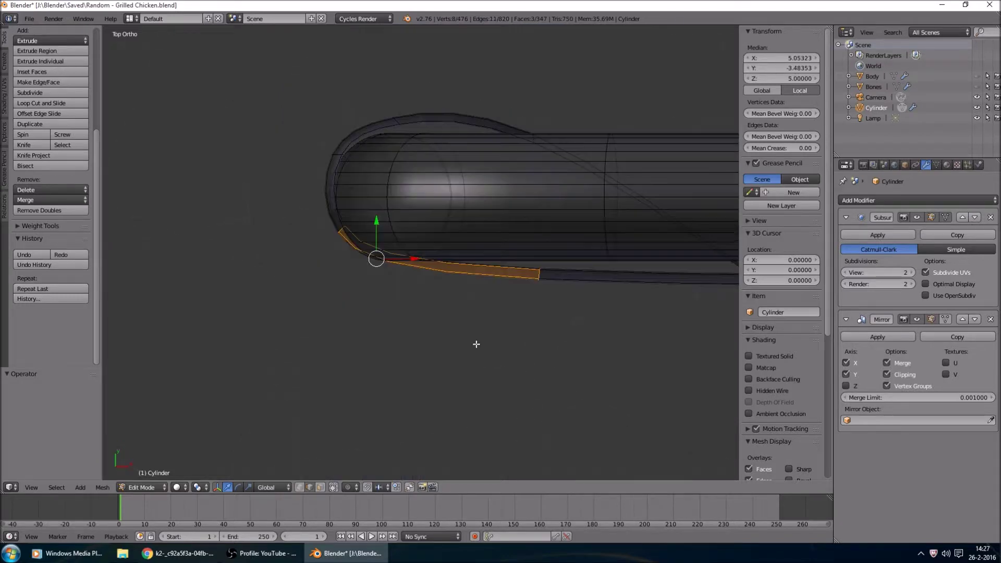
pyautogui.press('g')
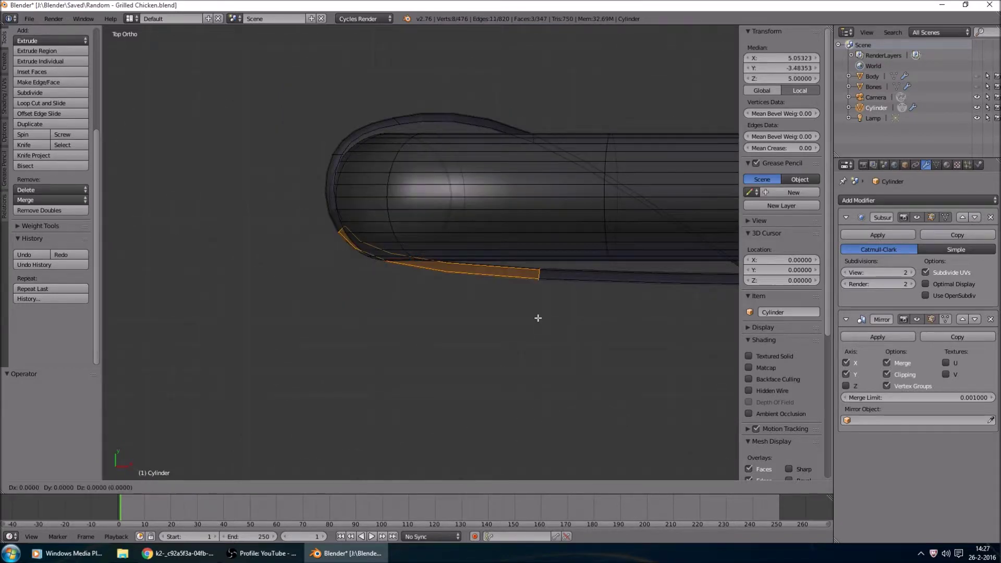
pyautogui.click(536, 297)
# Select only the edge loop at the panel's front bend and insert one loop cut close beside it.
pyautogui.press('a')
pyautogui.press('c')
pyautogui.click(536, 302)
pyautogui.moveTo(536, 301); pyautogui.dragTo(629, 280)
pyautogui.press('Escape')
pyautogui.hotkey('ctrl', 'z')
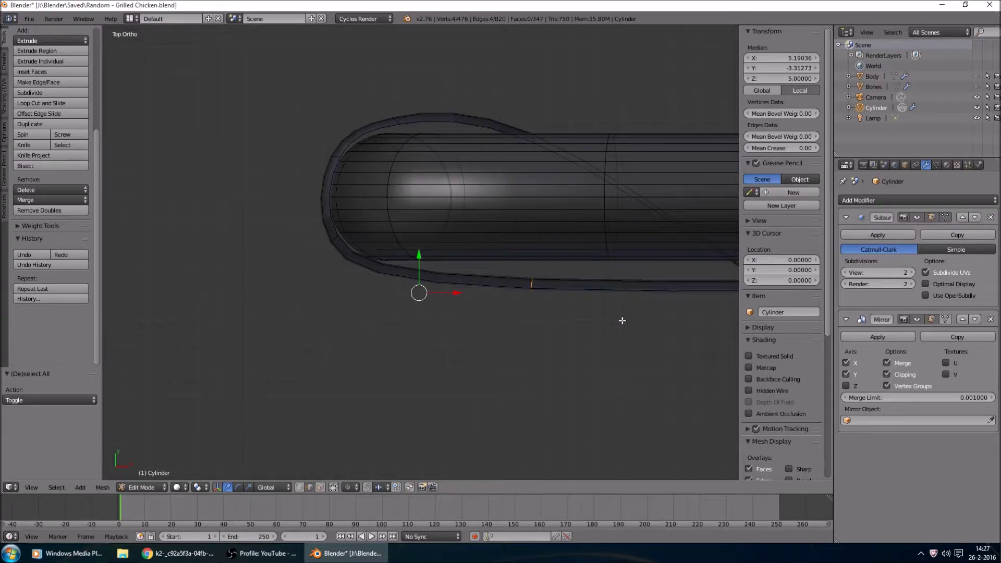
pyautogui.hotkey('ctrl', 'r')
pyautogui.click(600, 313)
pyautogui.click(484, 316)
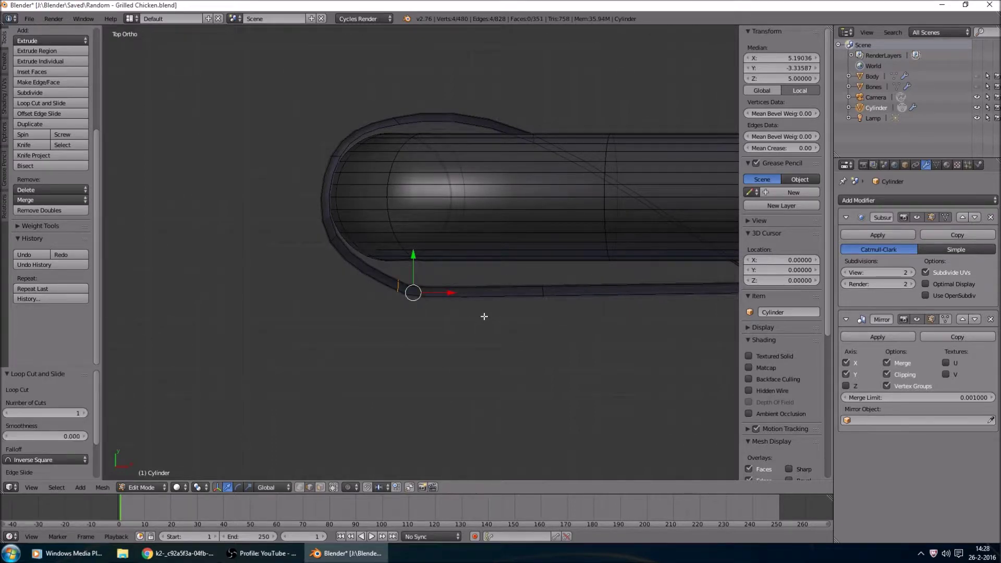
# Select the vertical edge loops at the panel's front bend one at a time and move them closer to the post in top view.
pyautogui.press('a')
pyautogui.press('c')
pyautogui.click(541, 309)
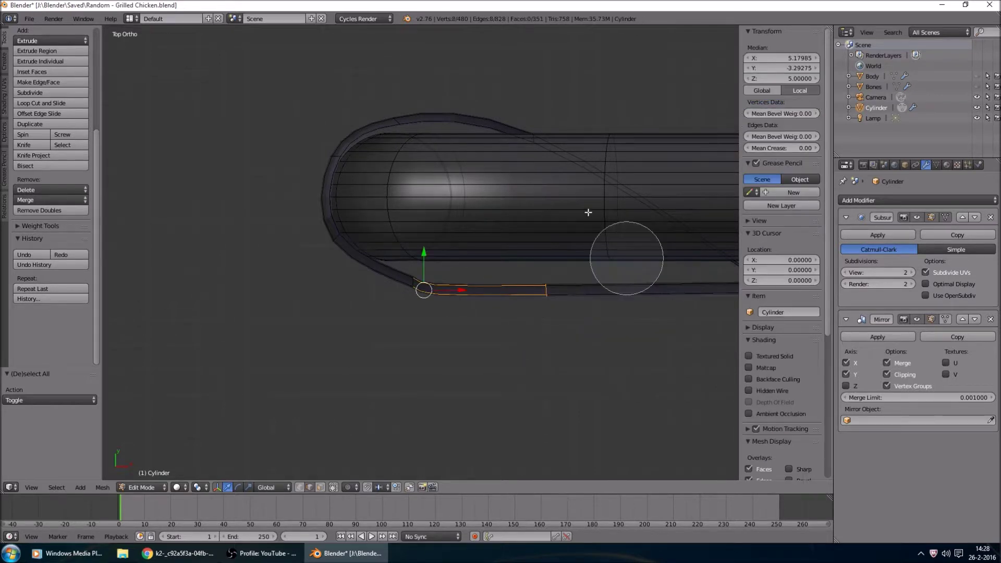
pyautogui.press('Escape')
pyautogui.hotkey('ctrl', 'z')
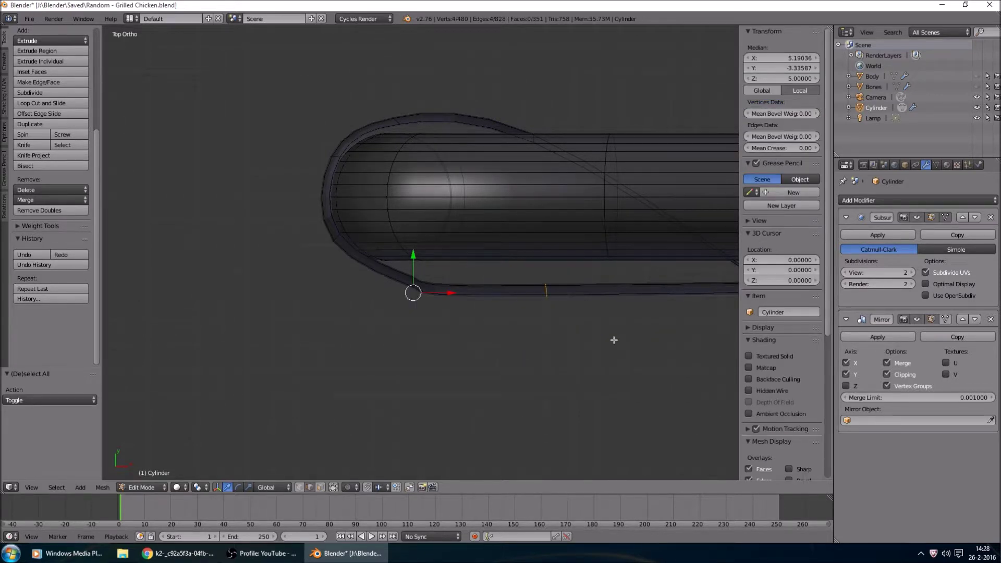
pyautogui.press('a')
pyautogui.press('c')
pyautogui.click(409, 301)
pyautogui.press('Escape')
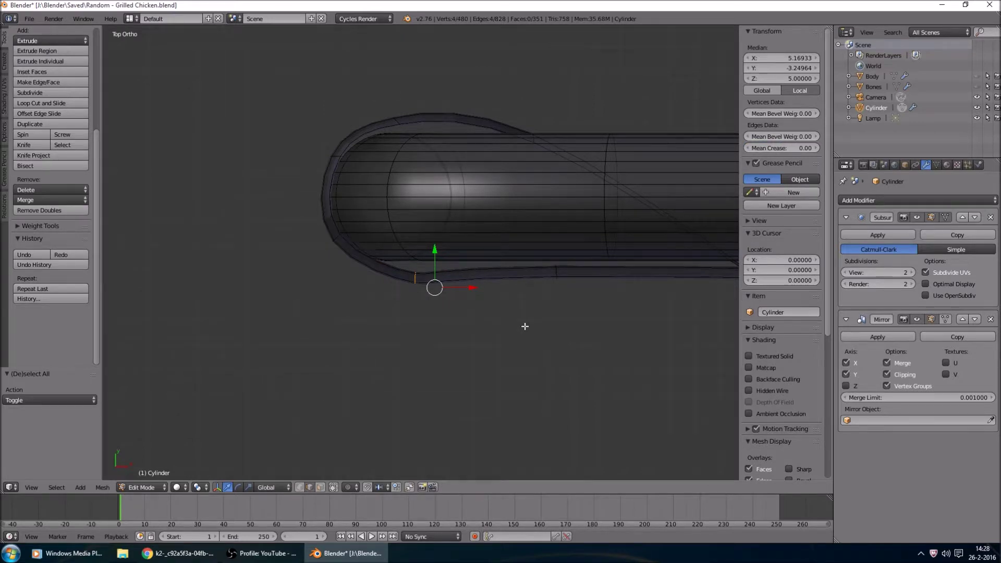
# Insert one loop cut in the panel's front run just past the bend and move it slightly towards the post.
pyautogui.press('a')
pyautogui.hotkey('ctrl', 'r')
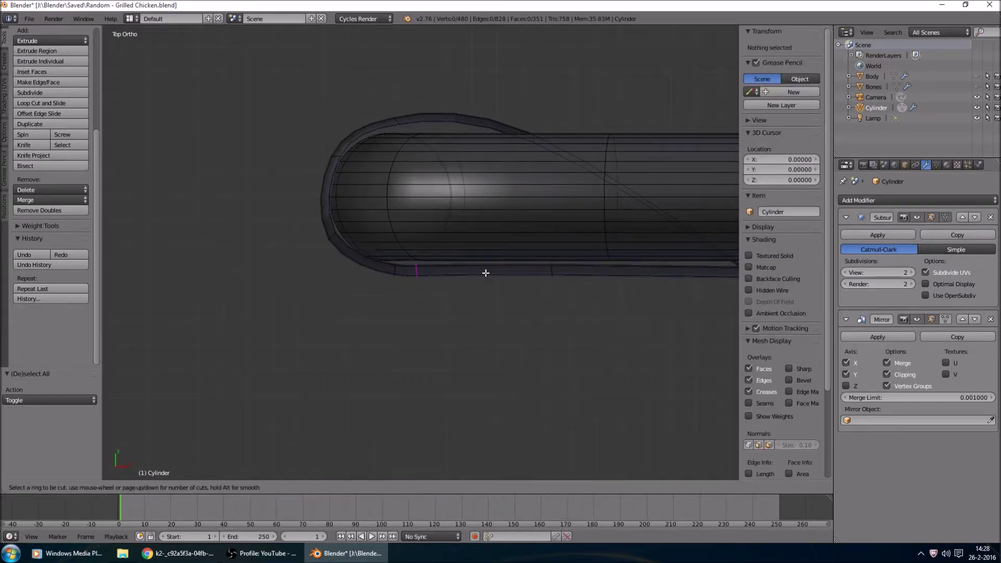
pyautogui.click(485, 273)
pyautogui.click(462, 290)
pyautogui.press('Tab')
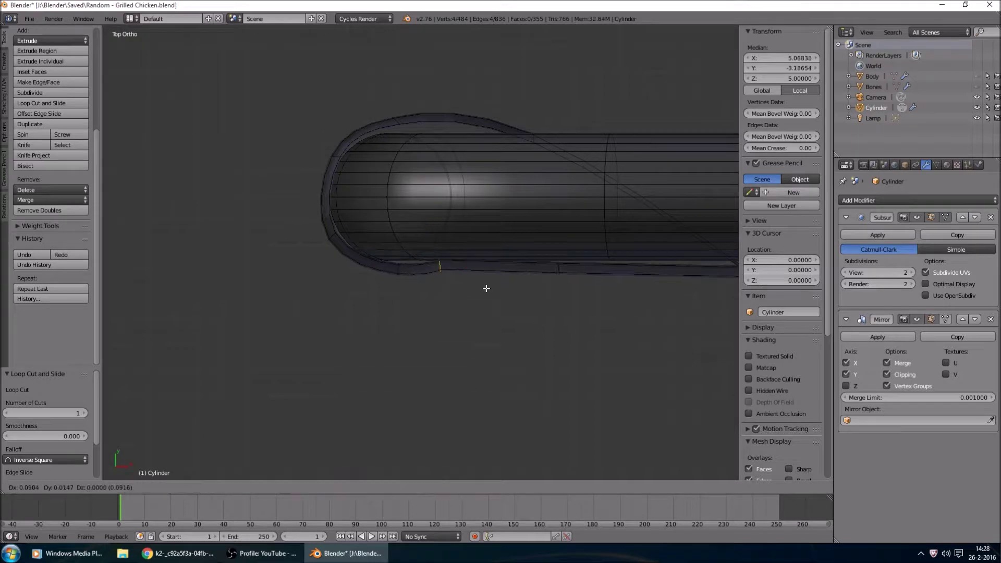
pyautogui.press('Tab')
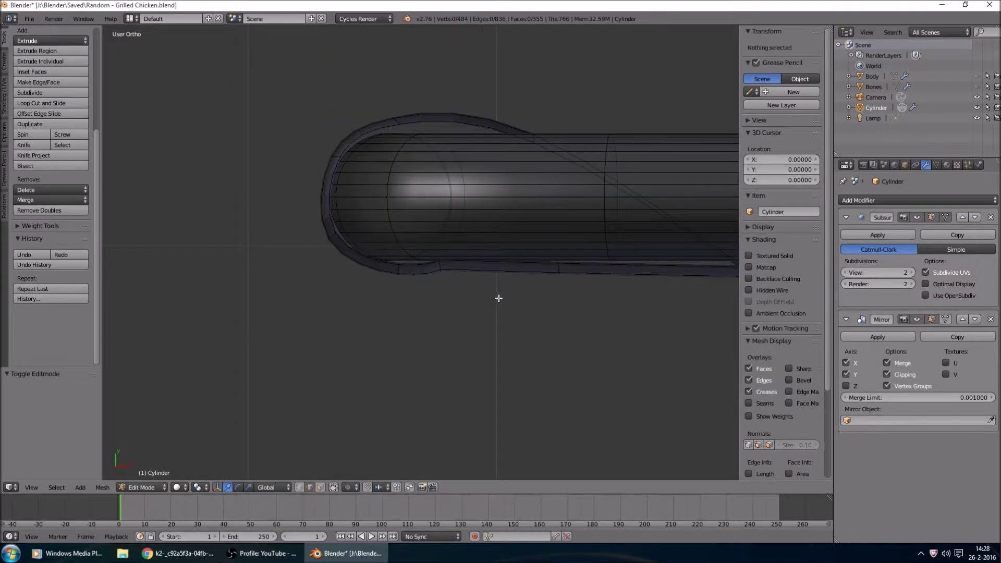
# Brighten the Black_Metal material's viewport color to white so the mesh edges stand out.
pyautogui.scroll(2, 498, 313)
pyautogui.keyDown('shift'); pyautogui.moveTo(533, 258); pyautogui.dragTo(545, 287, button='middle'); pyautogui.keyUp('shift')
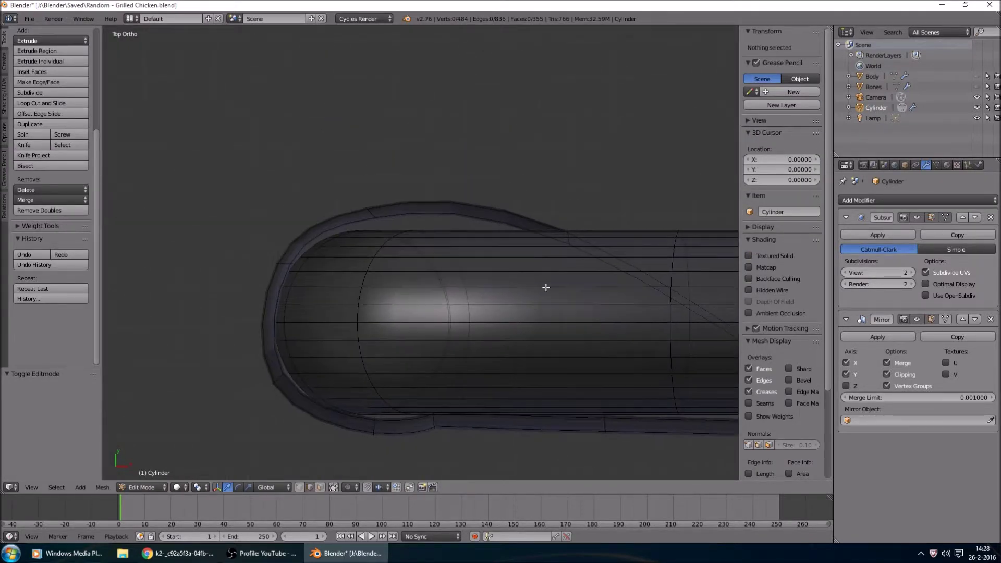
pyautogui.click(946, 164)
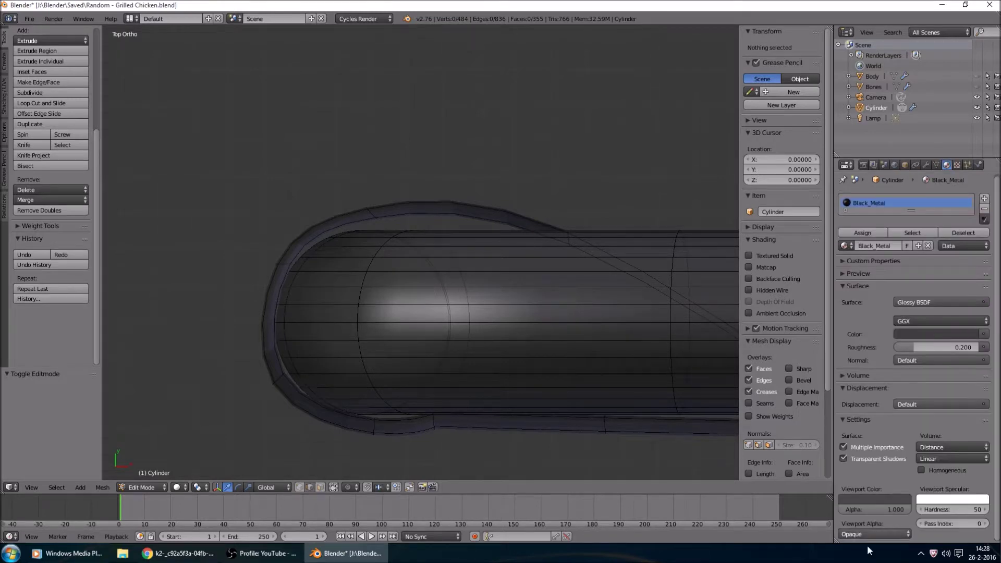
pyautogui.click(871, 502)
pyautogui.moveTo(902, 413); pyautogui.dragTo(903, 372)
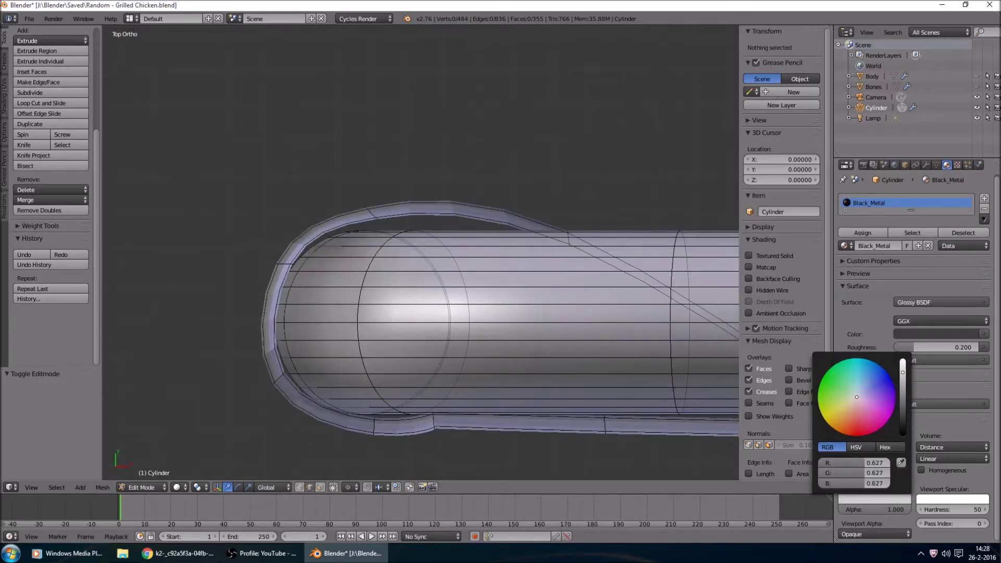
# Select only the edge loop at the panel's back bend and move it slightly closer to the post.
pyautogui.press('c')
pyautogui.moveTo(391, 194); pyautogui.dragTo(380, 187)
pyautogui.press('Escape')
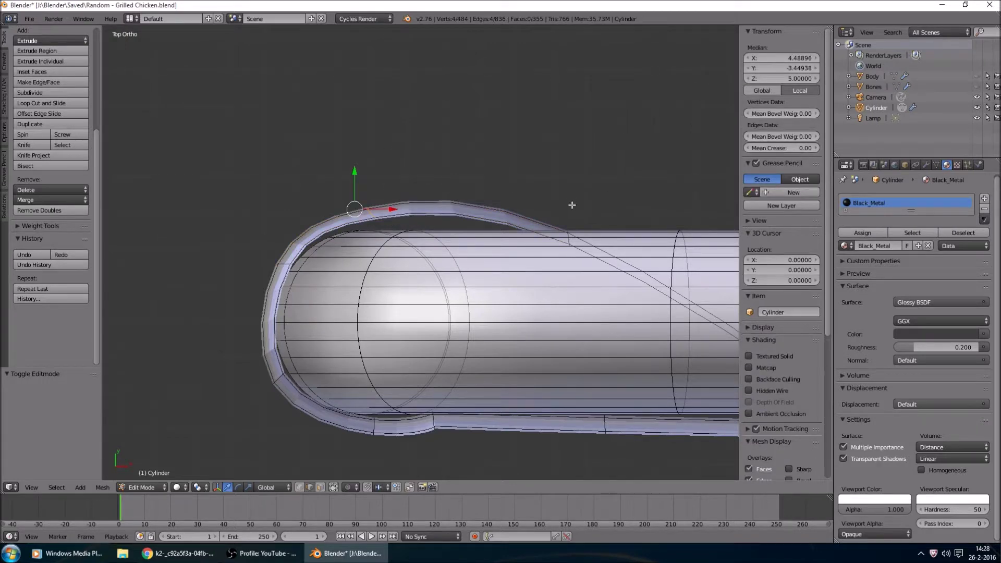
pyautogui.press('g')
pyautogui.press('Escape')
# Insert one loop cut in the back run past the bend, rotate it about 54° and place it against the post.
pyautogui.press('a')
pyautogui.hotkey('ctrl', 'r')
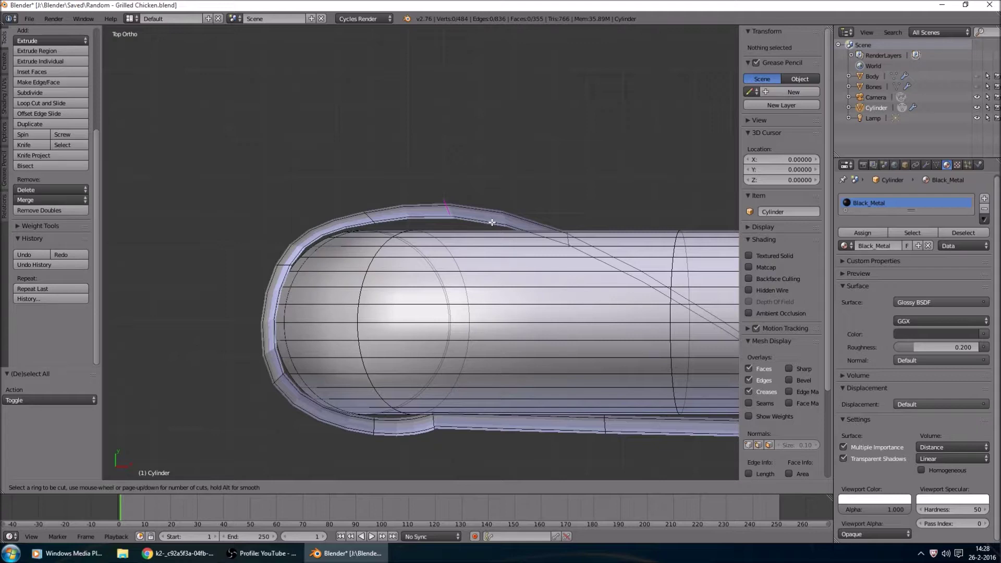
pyautogui.click(492, 223)
pyautogui.press('r')
pyautogui.click(523, 315)
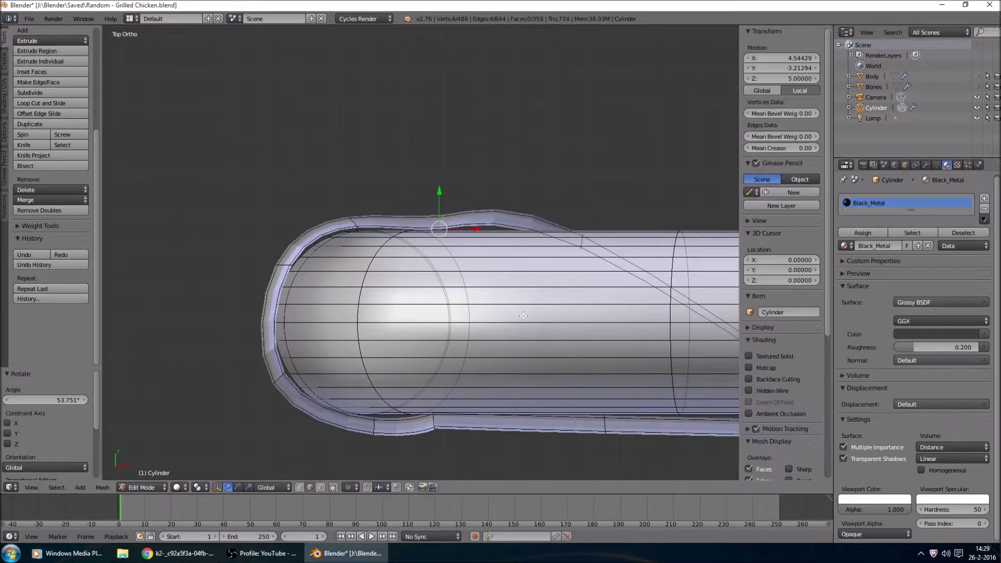
# Switch to wireframe shading, then move the next edge loop on the diagonal run closer to the post and rotate it about 25°.
pyautogui.press('a')
pyautogui.keyDown('shift'); pyautogui.moveTo(523, 315); pyautogui.dragTo(495, 310, button='middle'); pyautogui.keyUp('shift')
pyautogui.press('c')
pyautogui.moveTo(569, 219)
pyautogui.mouseDown()
pyautogui.moveTo(559, 234)
pyautogui.moveTo(463, 271)
pyautogui.mouseUp()
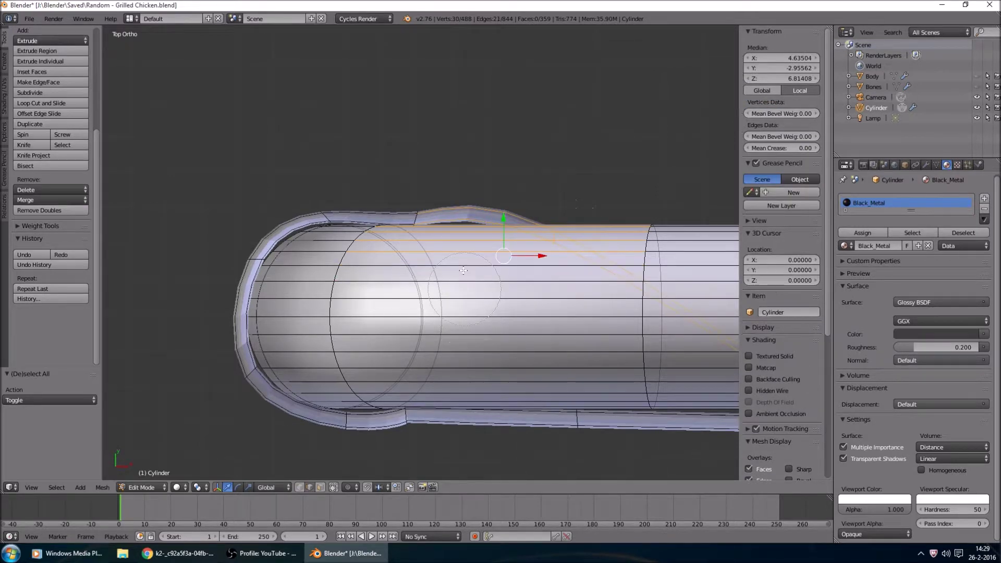
pyautogui.hotkey('ctrl', 'z')
pyautogui.hotkey('ctrl', 'z')
pyautogui.click(176, 486)
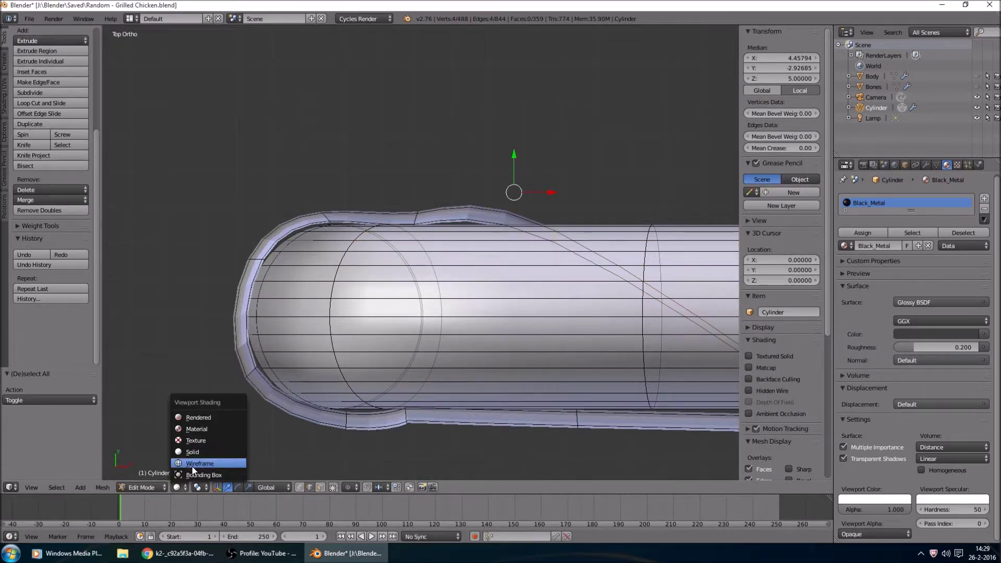
pyautogui.click(193, 470)
pyautogui.press('g')
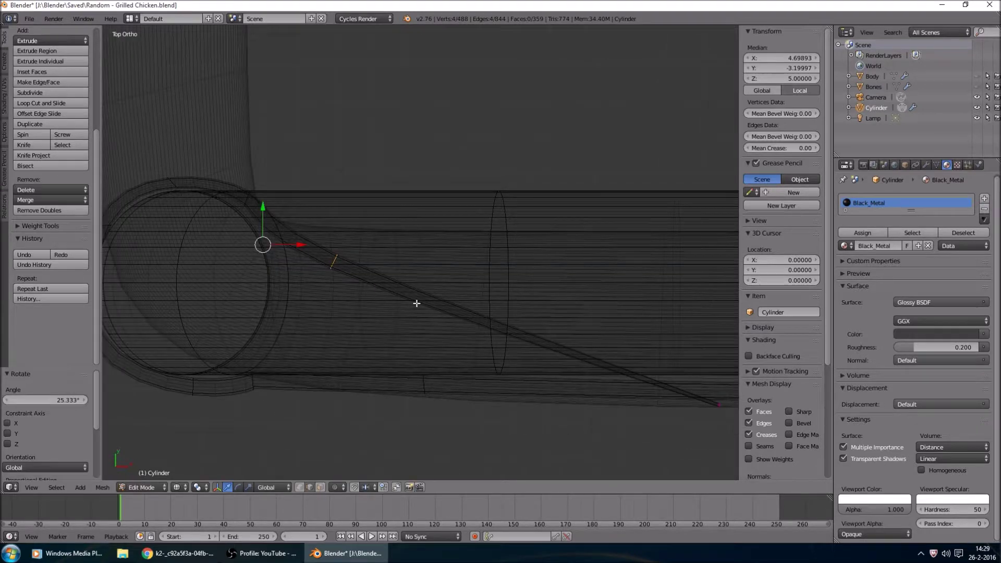
# Insert one loop cut in the diagonal run, shift it to curve the strip towards the front run, and return to solid shading.
pyautogui.hotkey('ctrl', 'r')
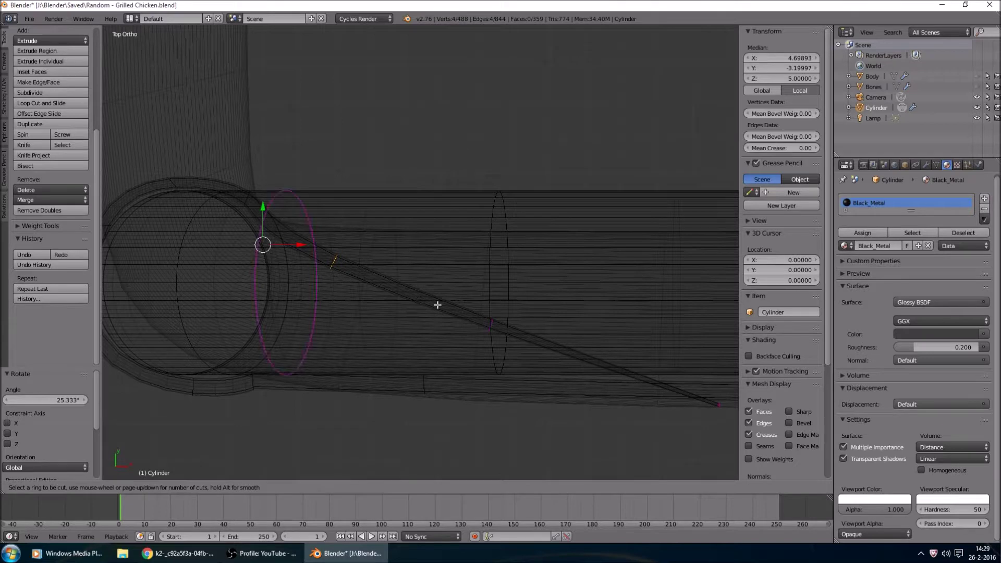
pyautogui.click(437, 304)
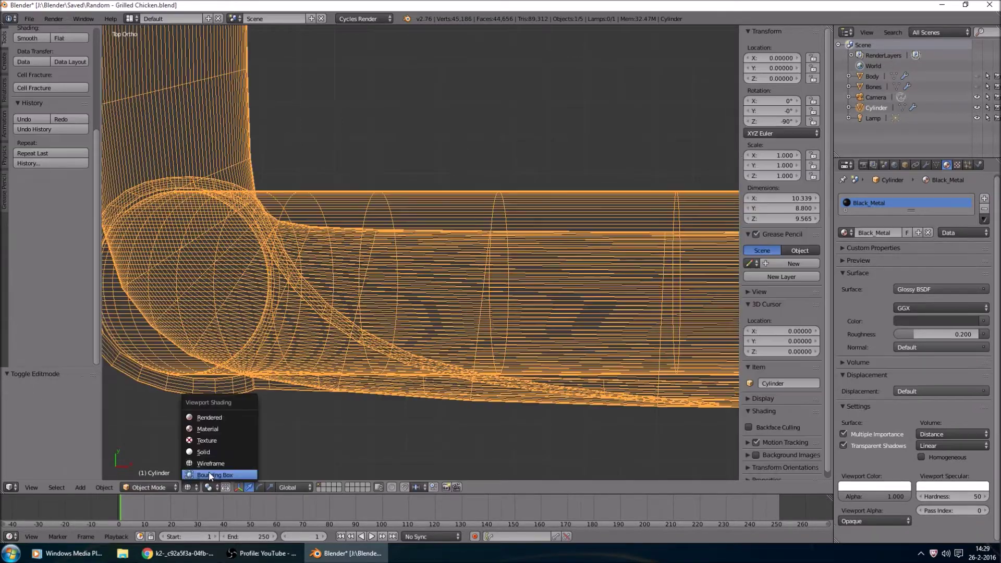
pyautogui.click(211, 459)
pyautogui.moveTo(534, 372); pyautogui.dragTo(515, 263, button='middle')
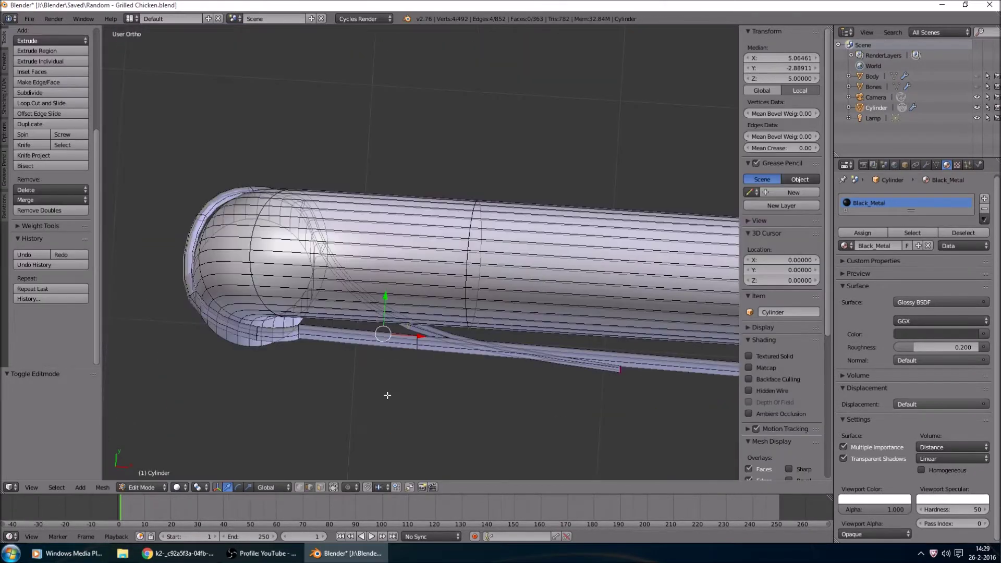
# Select only the kinked vertical edge loop just past the panel's front bend in top view.
pyautogui.scroll(3, 333, 341)
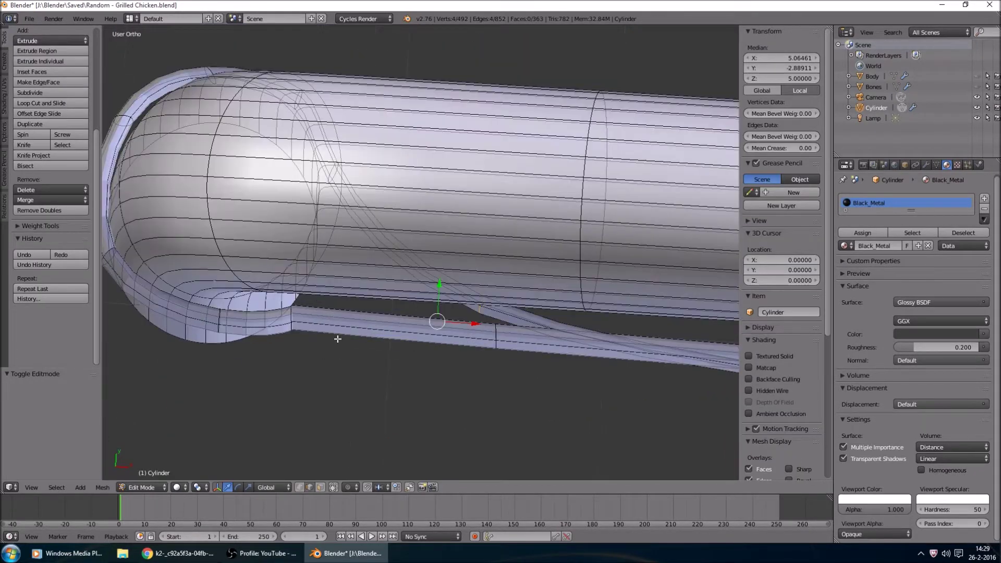
pyautogui.scroll(2, 328, 343)
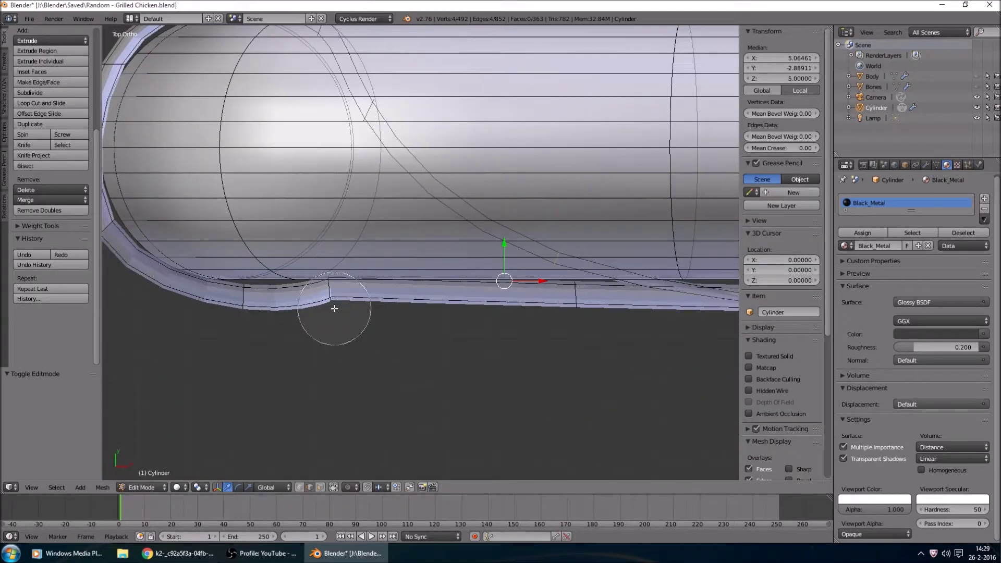
pyautogui.keyDown('alt'); pyautogui.rightClick(331, 304); pyautogui.keyUp('alt')
pyautogui.press('c')
pyautogui.moveTo(342, 328); pyautogui.dragTo(281, 204)
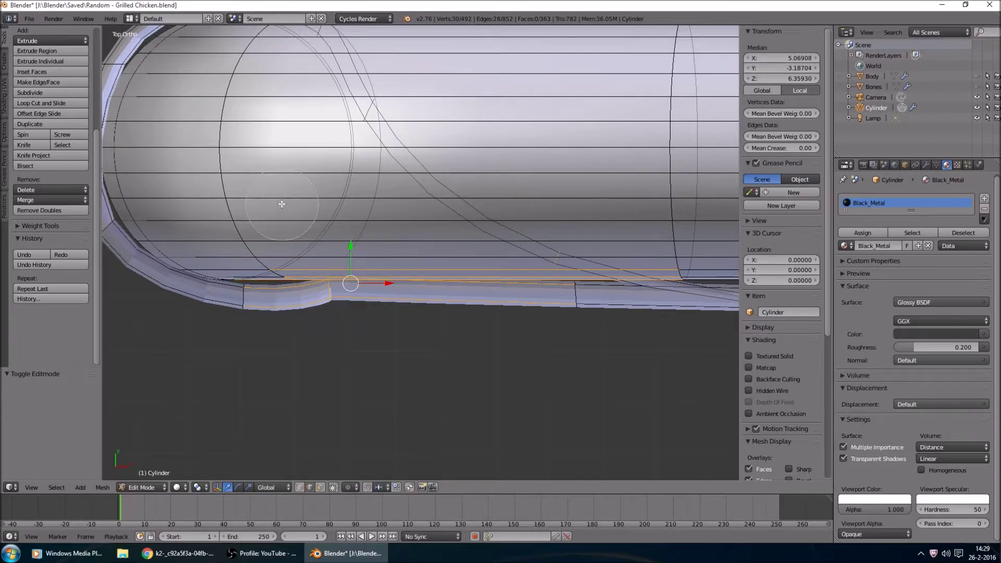
pyautogui.press('Escape')
pyautogui.hotkey('ctrl', 'z')
# Try to straighten the kinked loop past the front bend by rotating it about 10° in top view.
pyautogui.press('g')
pyautogui.click(432, 247)
pyautogui.moveTo(431, 247); pyautogui.dragTo(411, 235, button='middle')
pyautogui.press('KP_7')
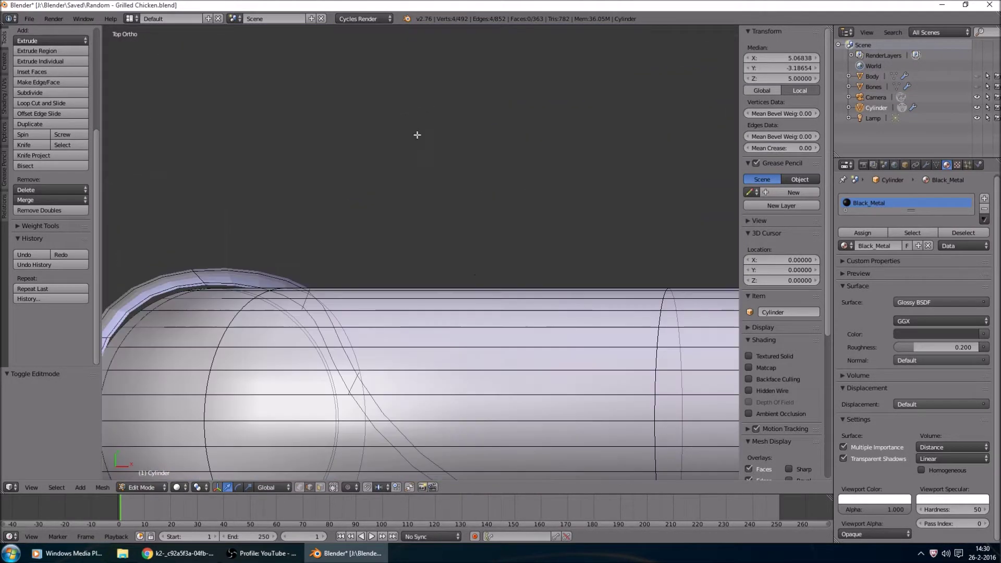
pyautogui.hotkey('ctrl', 'z')
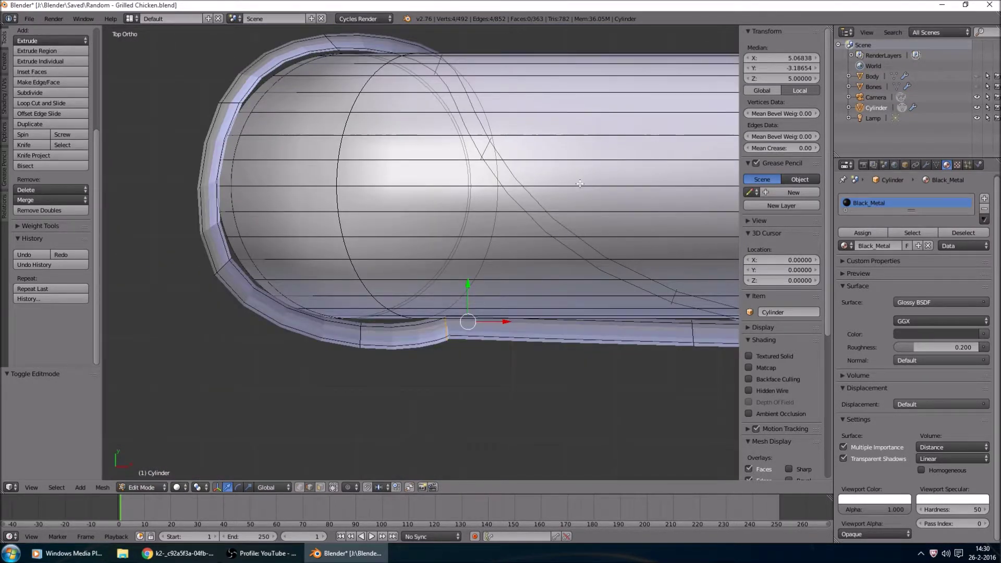
pyautogui.press('r')
pyautogui.click(592, 336)
pyautogui.keyDown('shift'); pyautogui.moveTo(593, 336); pyautogui.dragTo(491, 277, button='middle'); pyautogui.keyUp('shift')
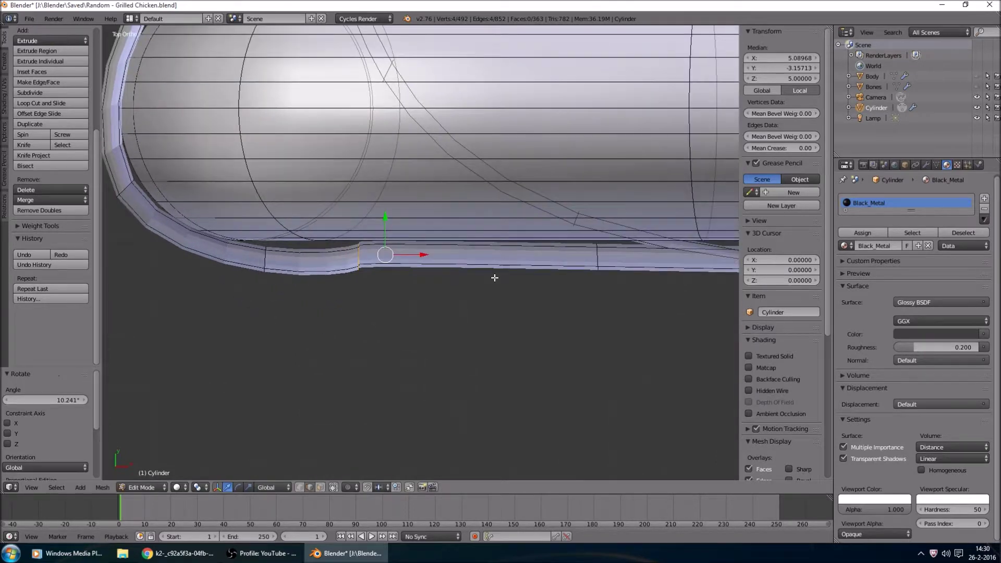
# Try an extra centred loop cut in the front run, then undo it.
pyautogui.press('a')
pyautogui.hotkey('ctrl', 'r')
pyautogui.click(474, 263)
pyautogui.rightClick(474, 264)
pyautogui.moveTo(473, 263); pyautogui.dragTo(387, 274, button='middle')
pyautogui.scroll(-3, 462, 263)
pyautogui.hotkey('ctrl', 'z')
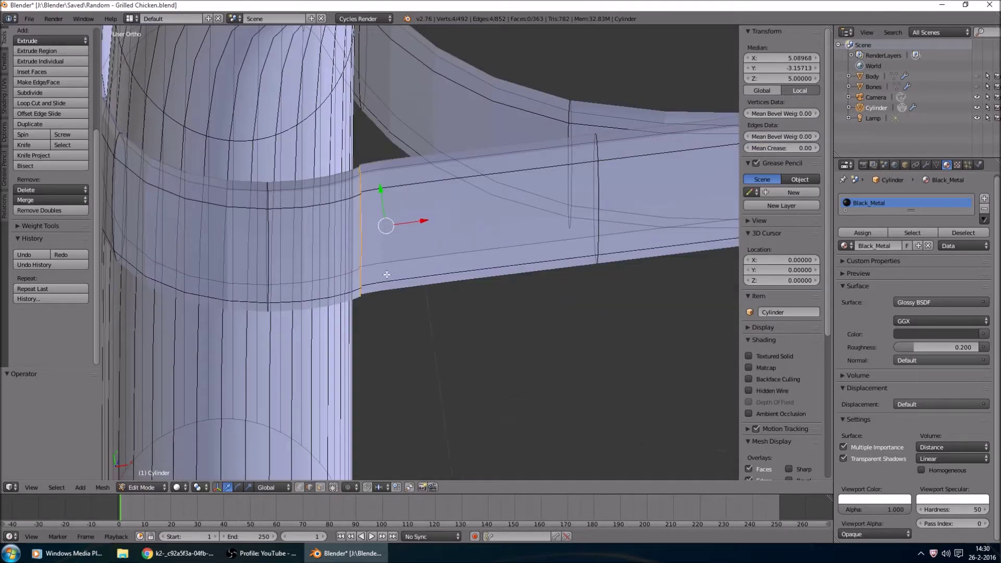
# Delete the vertices of the kinked loop and turn off the subdivision display in edit mode to expose the gap.
pyautogui.press('x')
pyautogui.click(387, 274)
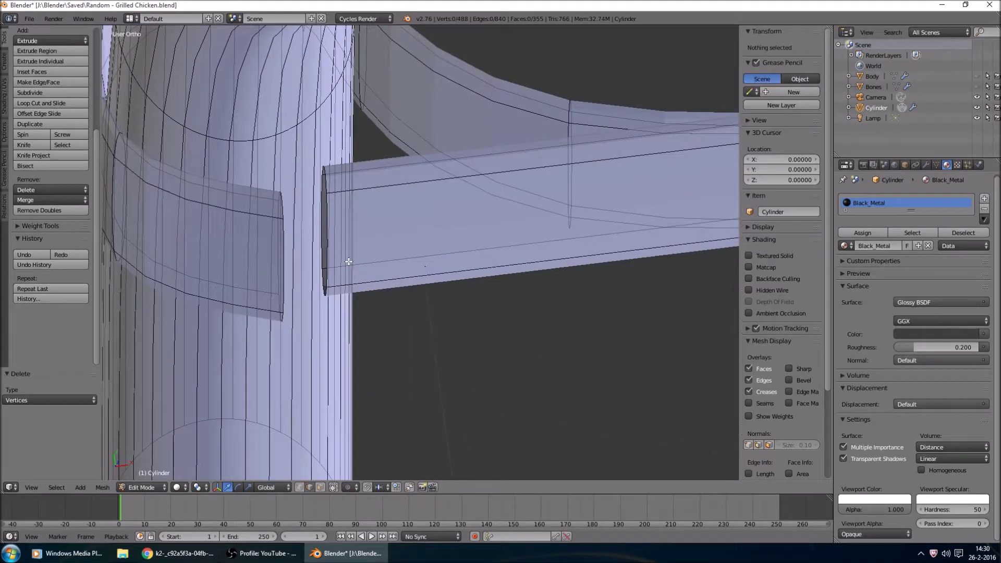
pyautogui.click(927, 165)
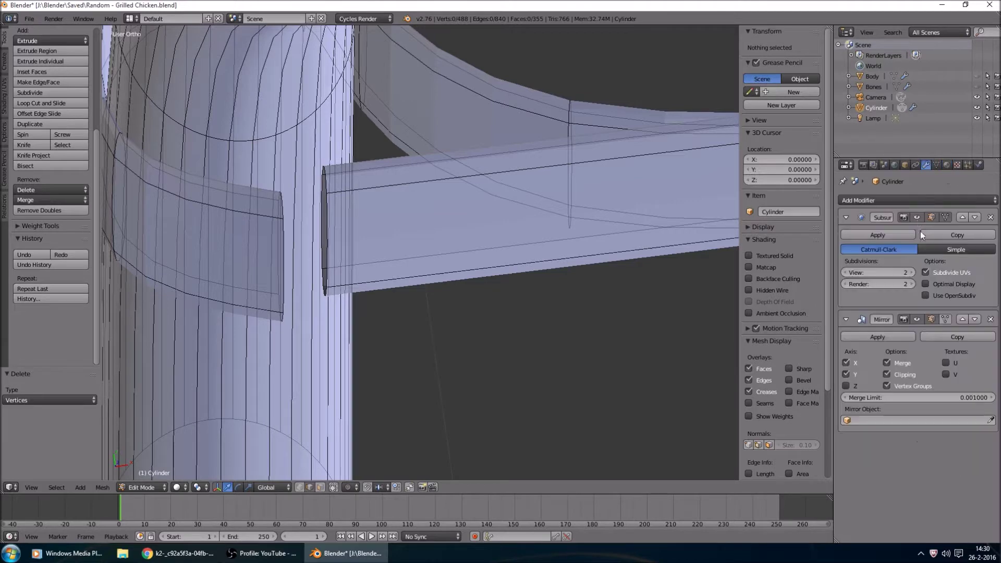
pyautogui.click(931, 217)
pyautogui.moveTo(420, 234); pyautogui.dragTo(478, 230, button='middle')
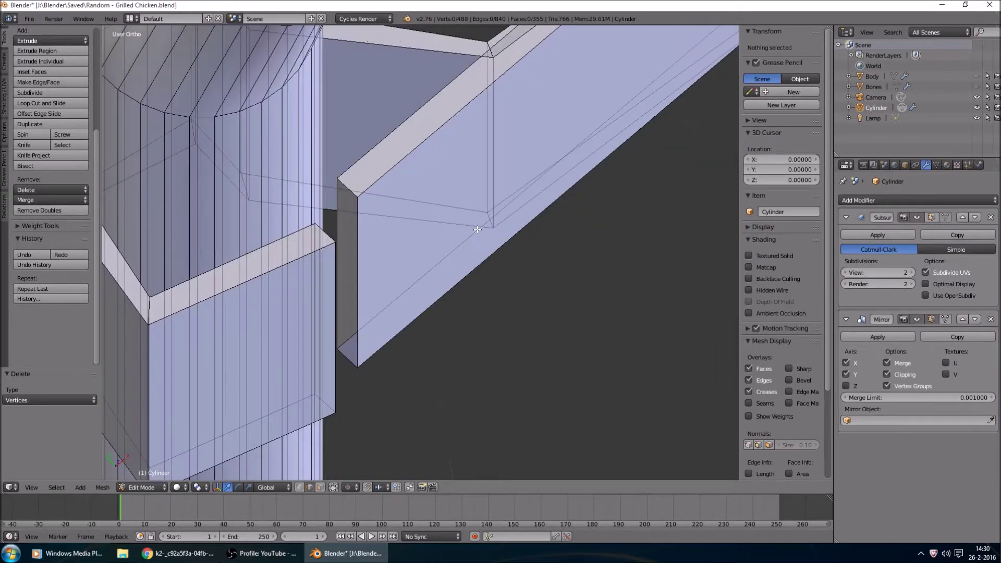
# Bridge the gap between the front bend and front run with faces on the top, bottom and outer sides.
pyautogui.rightClick(349, 190)
pyautogui.keyDown('shift'); pyautogui.rightClick(326, 234); pyautogui.keyUp('shift')
pyautogui.press('f')
pyautogui.rightClick(348, 360)
pyautogui.moveTo(350, 362); pyautogui.dragTo(368, 344, button='middle')
pyautogui.keyDown('shift'); pyautogui.rightClick(347, 401); pyautogui.keyUp('shift')
pyautogui.press('f')
pyautogui.rightClick(359, 313)
pyautogui.keyDown('shift'); pyautogui.rightClick(337, 388); pyautogui.keyUp('shift')
pyautogui.press('f')
pyautogui.moveTo(368, 347); pyautogui.dragTo(453, 193, button='middle')
pyautogui.scroll(-5, 546, 310)
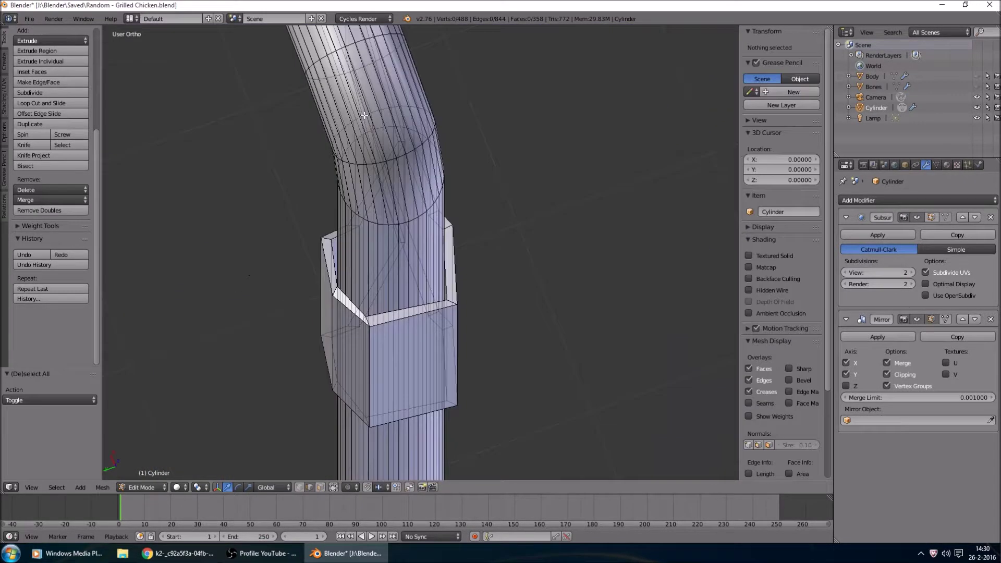
# Hide the linked post and fill the gap's remaining inner side with a face.
pyautogui.press('h')
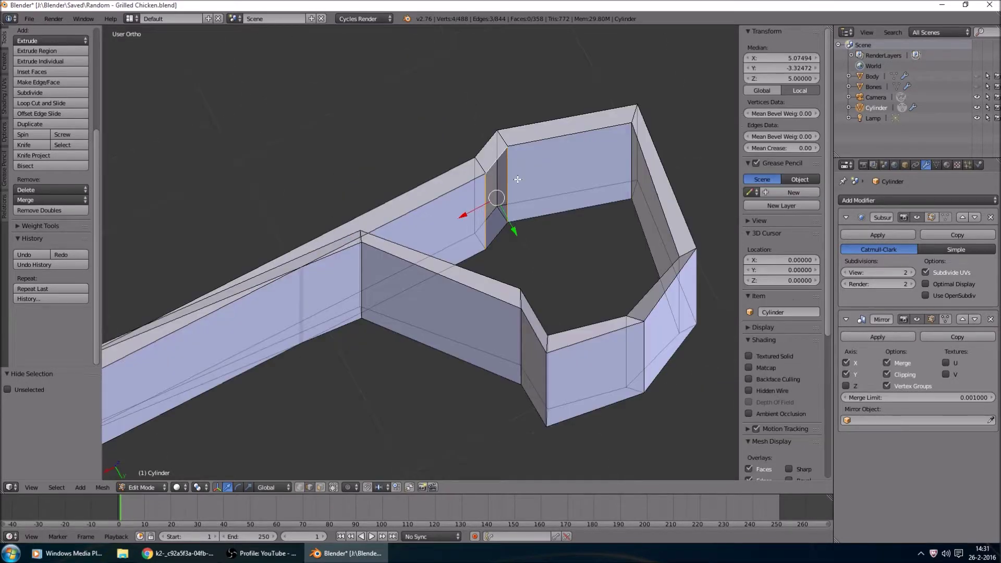
pyautogui.press('f')
pyautogui.press('a')
# Reveal the hidden frame parts and inspect the panel in wireframe shading.
pyautogui.moveTo(500, 235); pyautogui.dragTo(519, 236, button='middle')
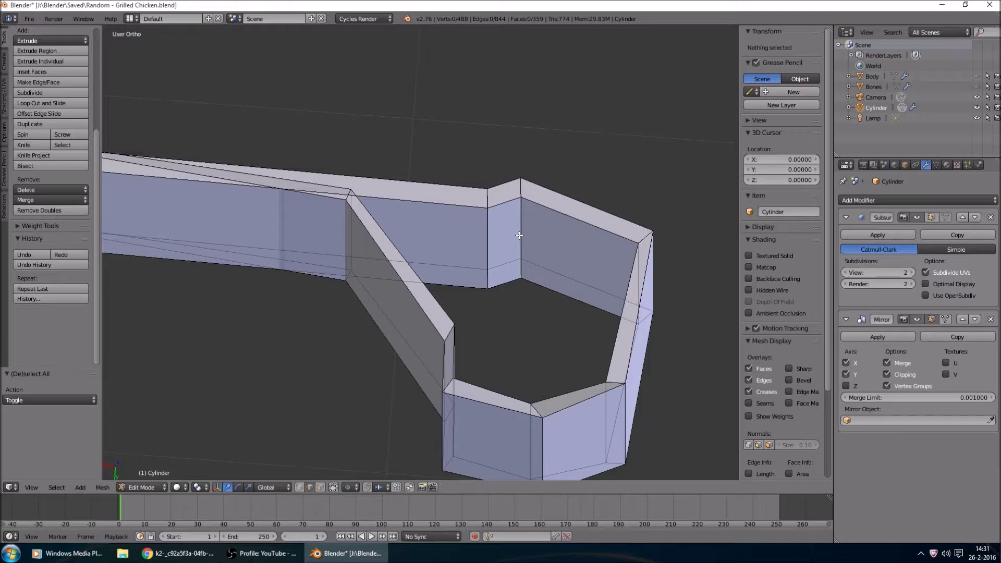
pyautogui.hotkey('ctrl', 'r')
pyautogui.moveTo(519, 235); pyautogui.dragTo(420, 378, button='middle')
pyautogui.click(178, 487)
pyautogui.click(192, 468)
pyautogui.moveTo(459, 431)
pyautogui.mouseDown(button='middle')
pyautogui.moveTo(623, 378)
pyautogui.moveTo(476, 348)
pyautogui.moveTo(477, 318)
pyautogui.mouseUp(button='middle')
pyautogui.press('c')
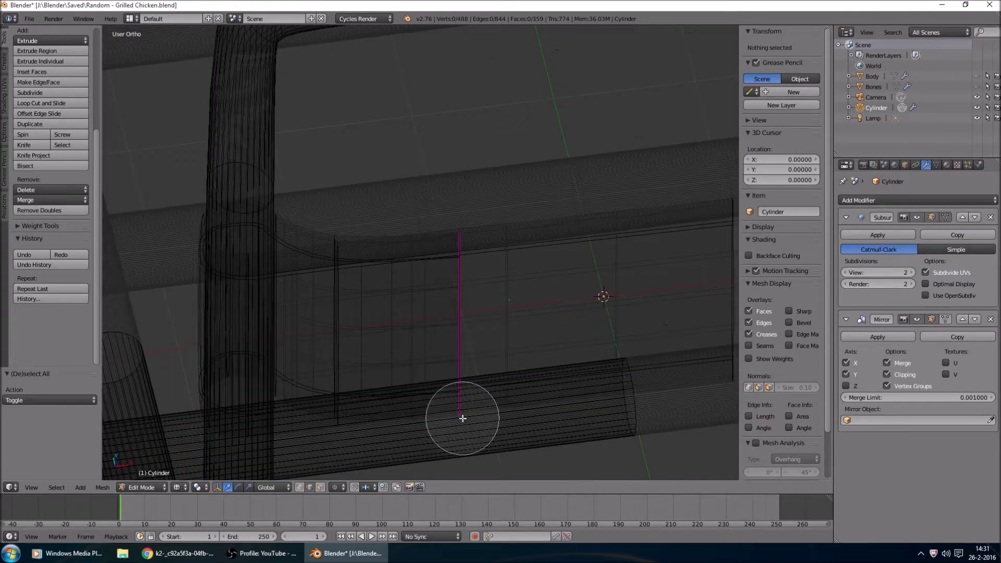
pyautogui.press('Escape')
# Return to solid shading and hide the linked side rail and cross rungs around the panel.
pyautogui.scroll(-4, 480, 353)
pyautogui.press('a')
pyautogui.press('a')
pyautogui.click(177, 488)
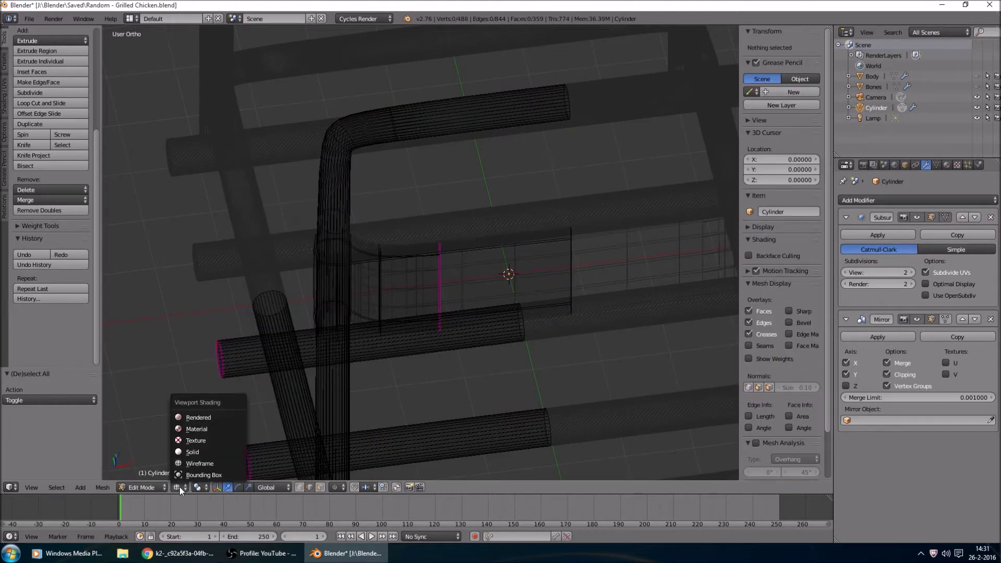
pyautogui.click(208, 457)
pyautogui.press('l')
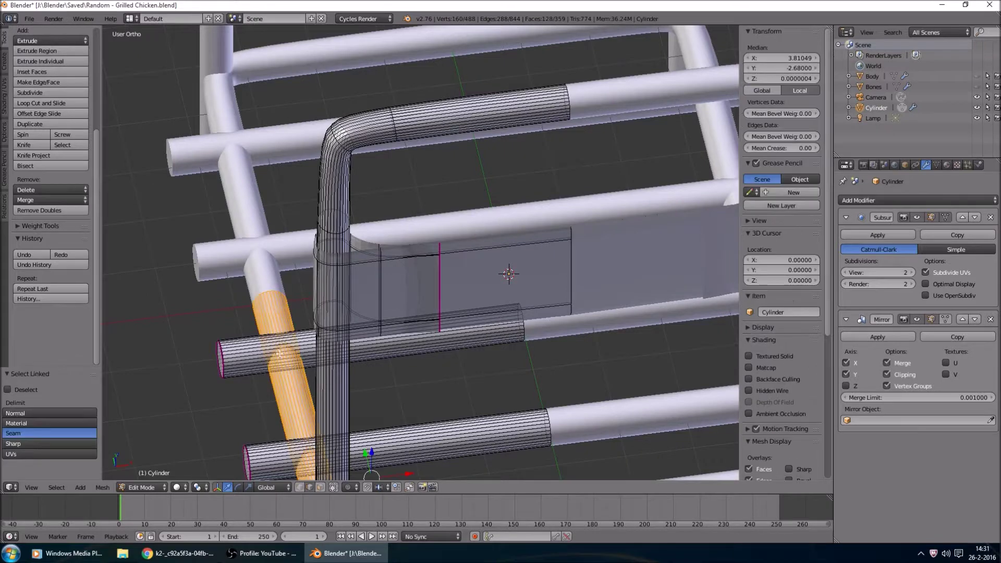
pyautogui.press('l')
pyautogui.press('l')
pyautogui.press('h')
# Select the cross edges at the end panel's front bend and examine their fit against the post from above.
pyautogui.scroll(2, 480, 264)
pyautogui.press('Tab')
pyautogui.press('Tab')
pyautogui.scroll(5, 497, 293)
pyautogui.press('c')
pyautogui.moveTo(462, 408); pyautogui.dragTo(391, 413)
pyautogui.press('Escape')
pyautogui.press('KP_7')
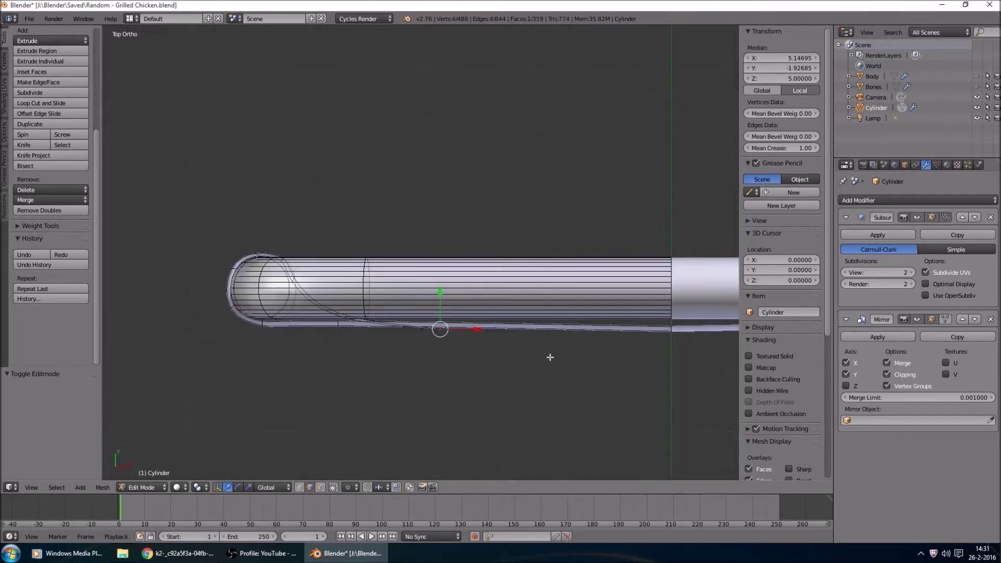
pyautogui.press('KP_5')
pyautogui.scroll(5, 563, 274)
pyautogui.scroll(-3, 594, 237)
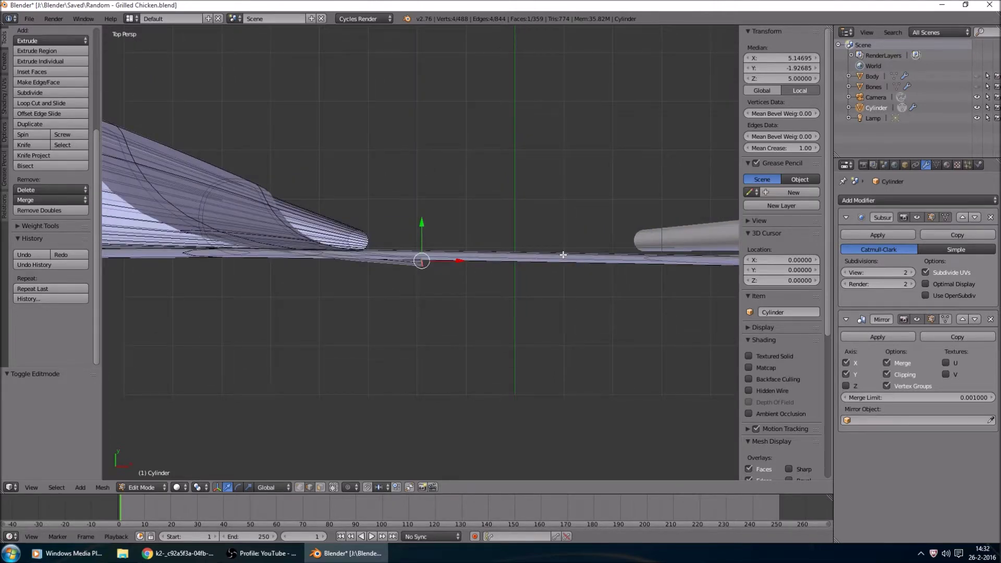
# Cut one edge loop across the panel's return strip, slide it close to the post, and inspect the smoothed bend.
pyautogui.press('Tab')
pyautogui.moveTo(555, 270); pyautogui.dragTo(552, 243, button='middle')
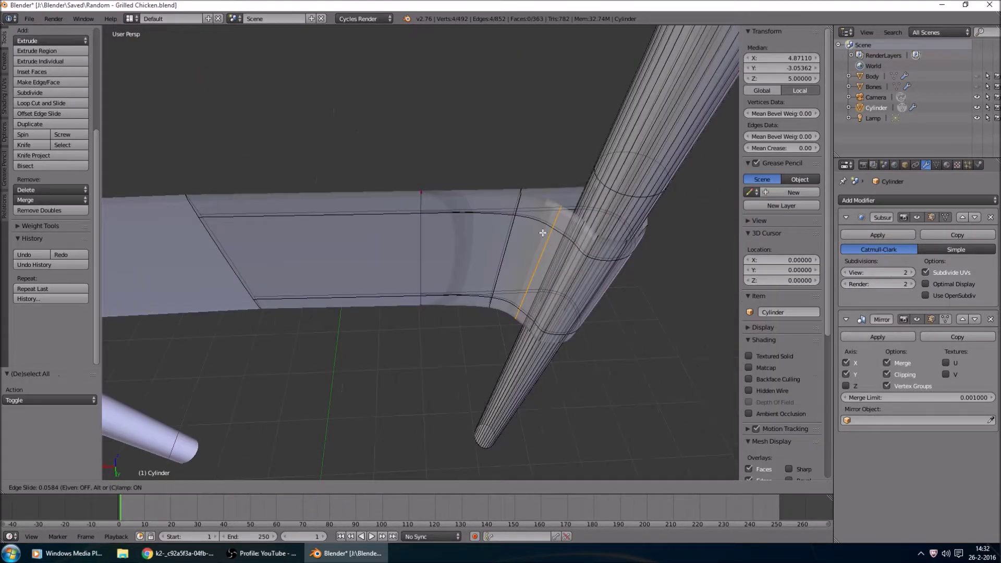
pyautogui.click(583, 249)
pyautogui.press('KP_7')
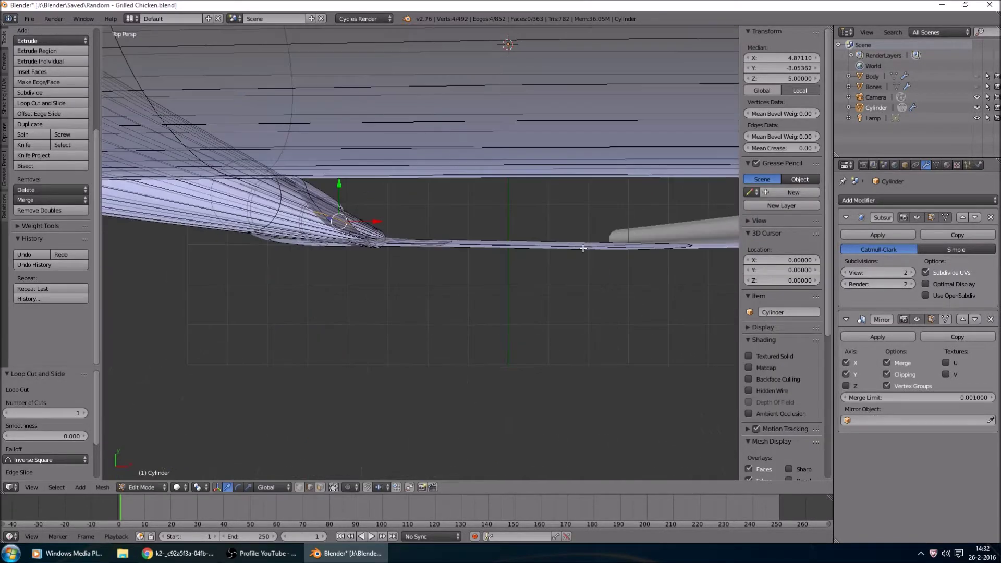
pyautogui.scroll(3, 417, 264)
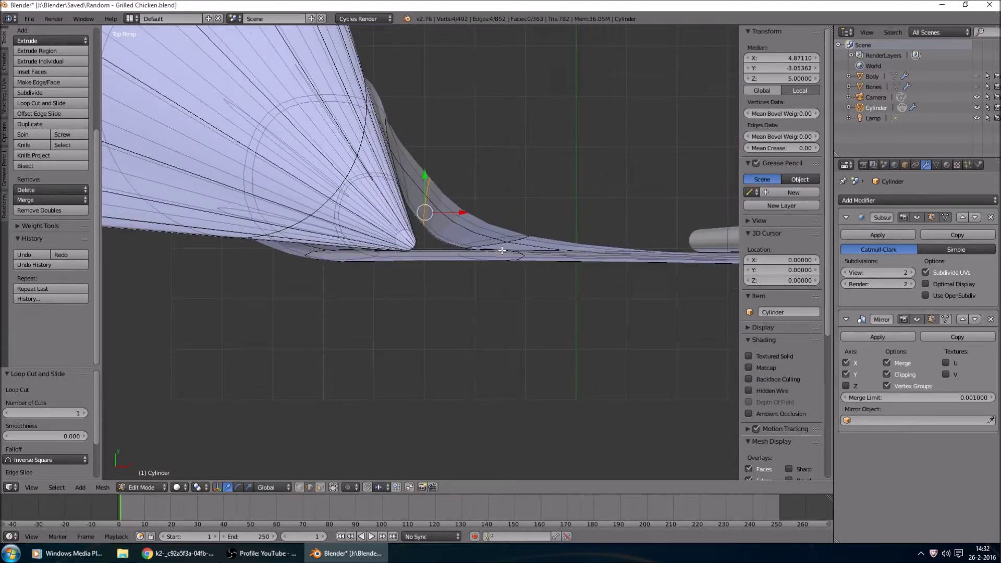
pyautogui.press('Tab')
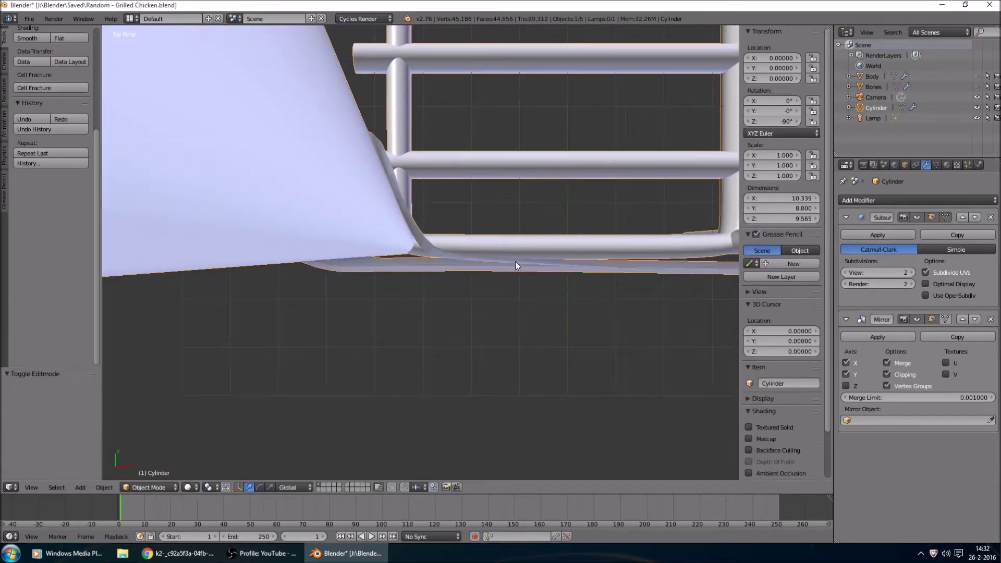
pyautogui.moveTo(515, 261); pyautogui.dragTo(552, 264, button='middle')
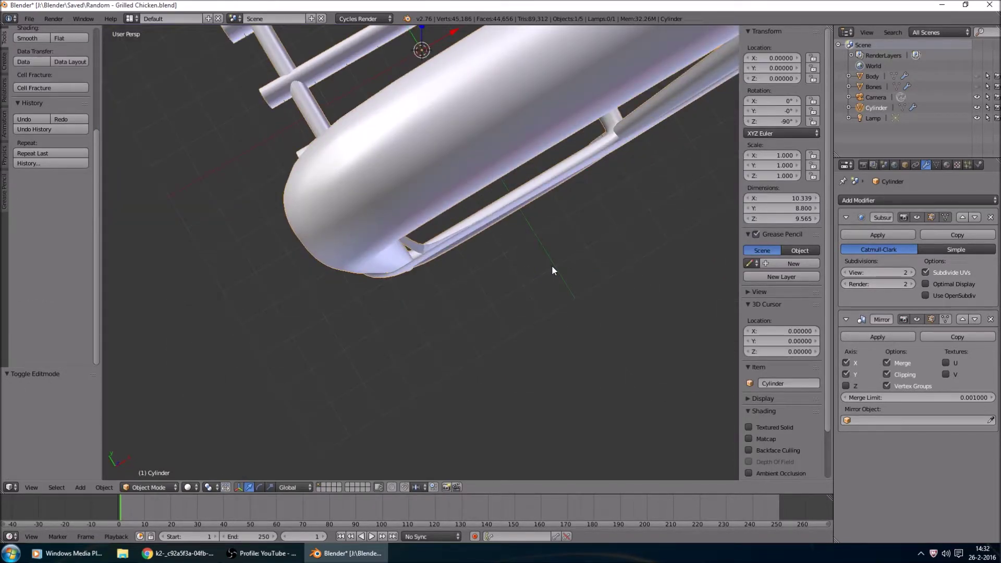
pyautogui.moveTo(551, 265); pyautogui.dragTo(633, 258, button='middle')
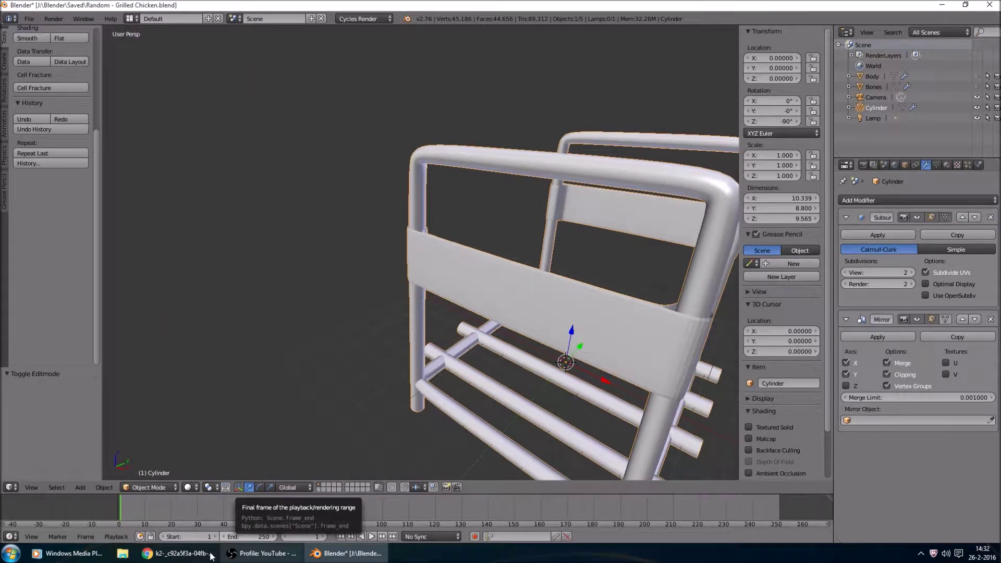
# Check the grill reference photo in the browser, place the frame's Mirror modifier above Subdivision Surface, and apply the mirror.
pyautogui.click(180, 553)
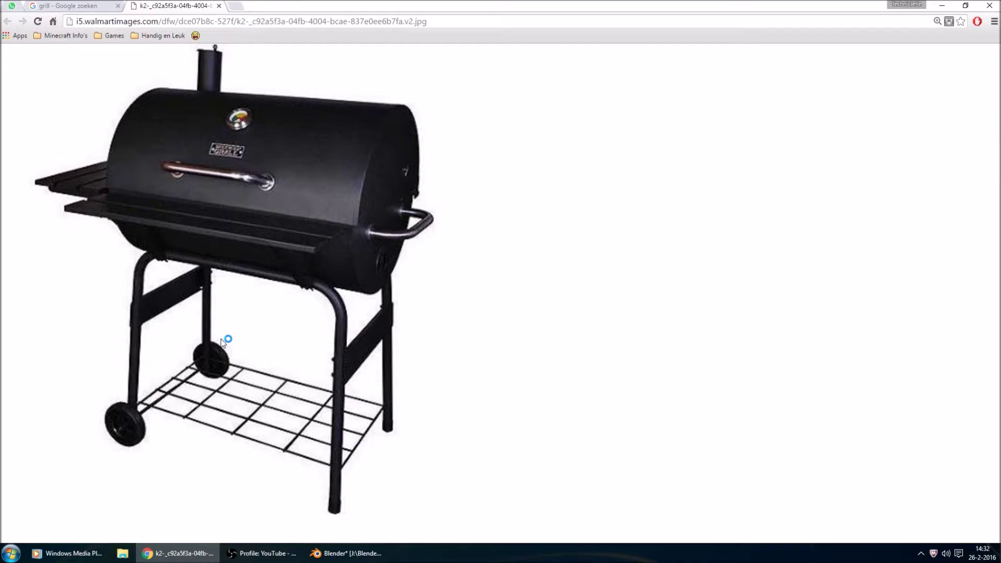
pyautogui.hotkey('alt', 'Tab')
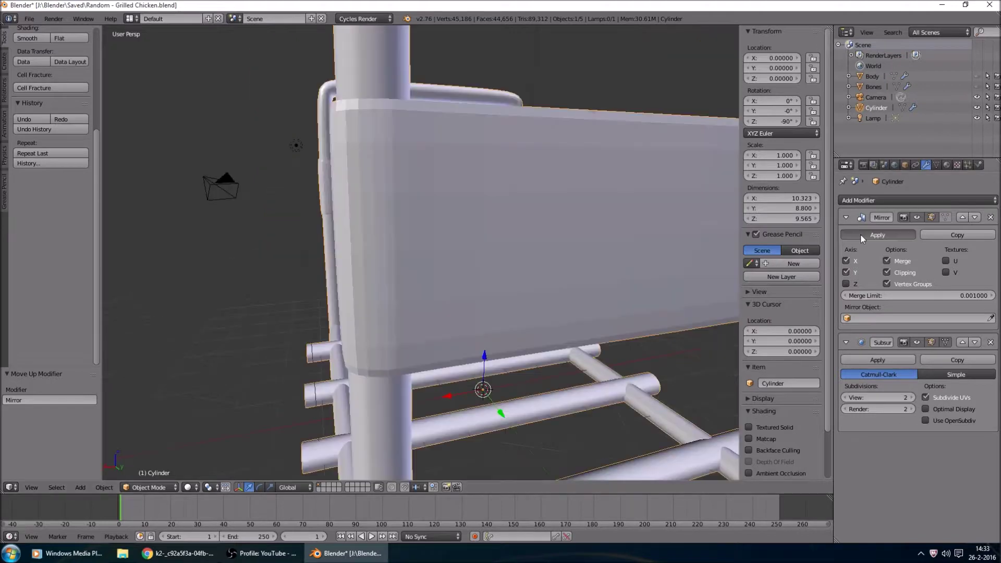
pyautogui.click(865, 235)
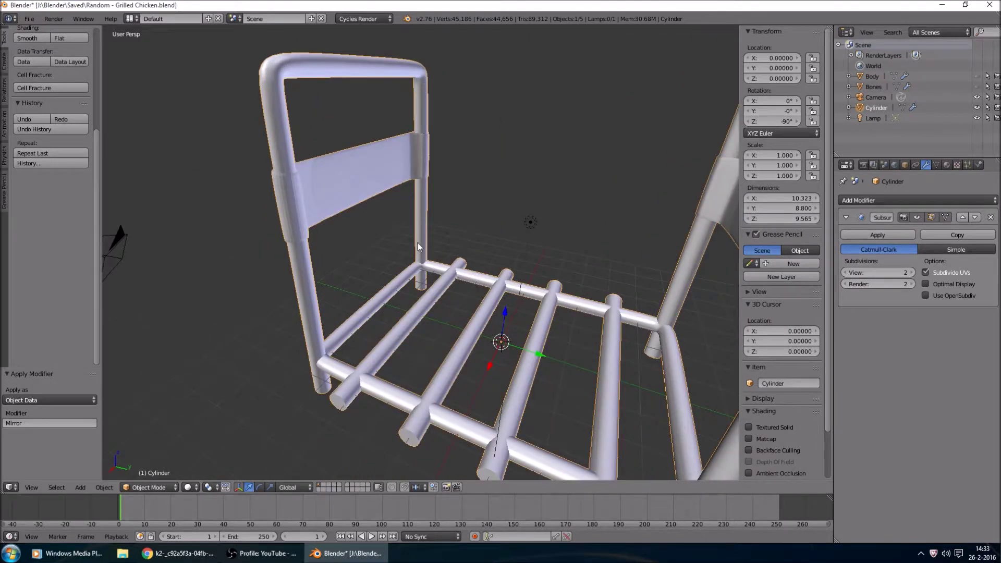
pyautogui.moveTo(418, 243); pyautogui.dragTo(462, 258, button='middle')
pyautogui.scroll(-3, 409, 290)
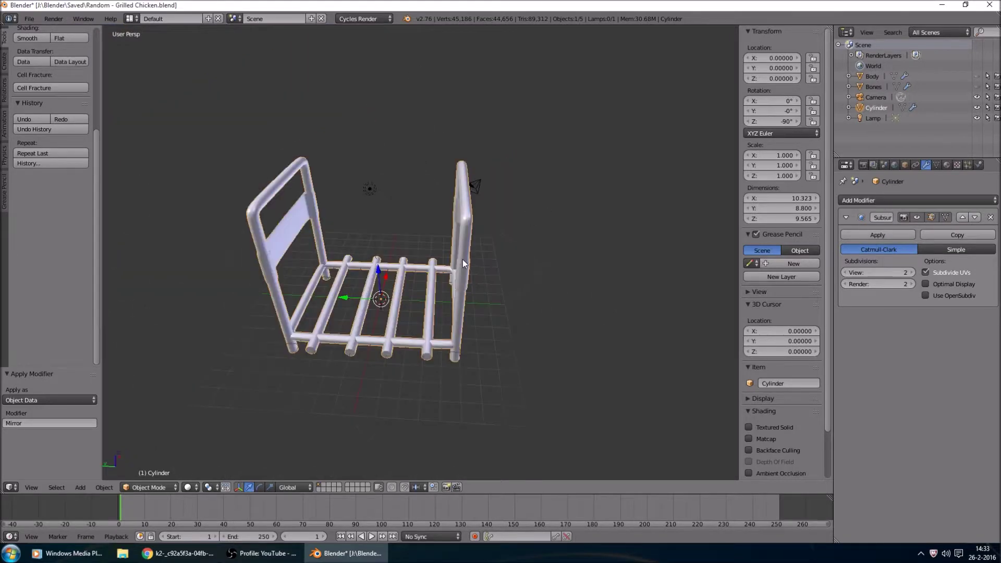
# Reveal the hidden chicken, compare its size with the frame, and hide it again.
pyautogui.hotkey('alt', 'h')
pyautogui.press('a')
pyautogui.moveTo(452, 312); pyautogui.dragTo(463, 298, button='middle')
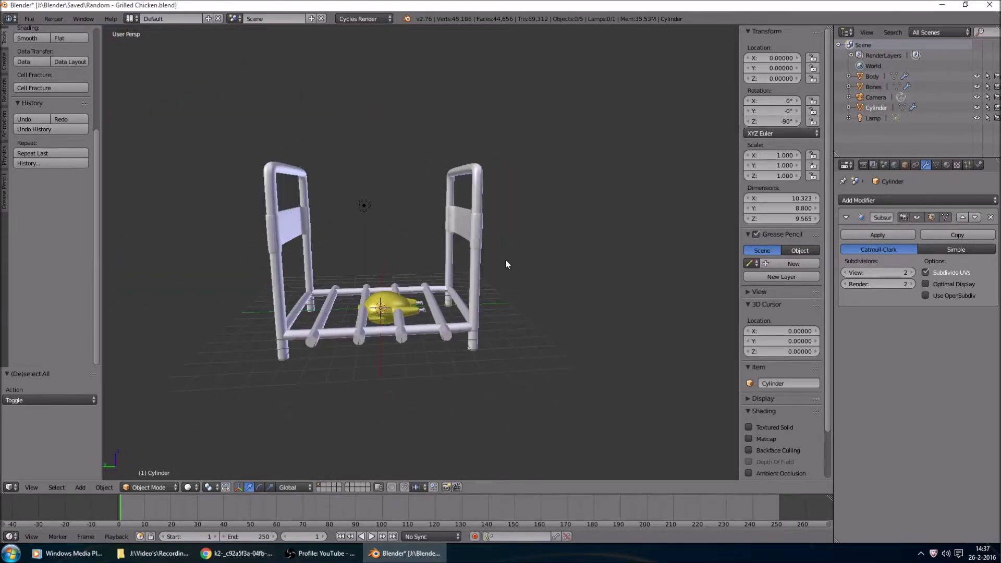
pyautogui.moveTo(509, 257); pyautogui.dragTo(518, 345, button='middle')
pyautogui.scroll(3, 511, 351)
pyautogui.rightClick(424, 292)
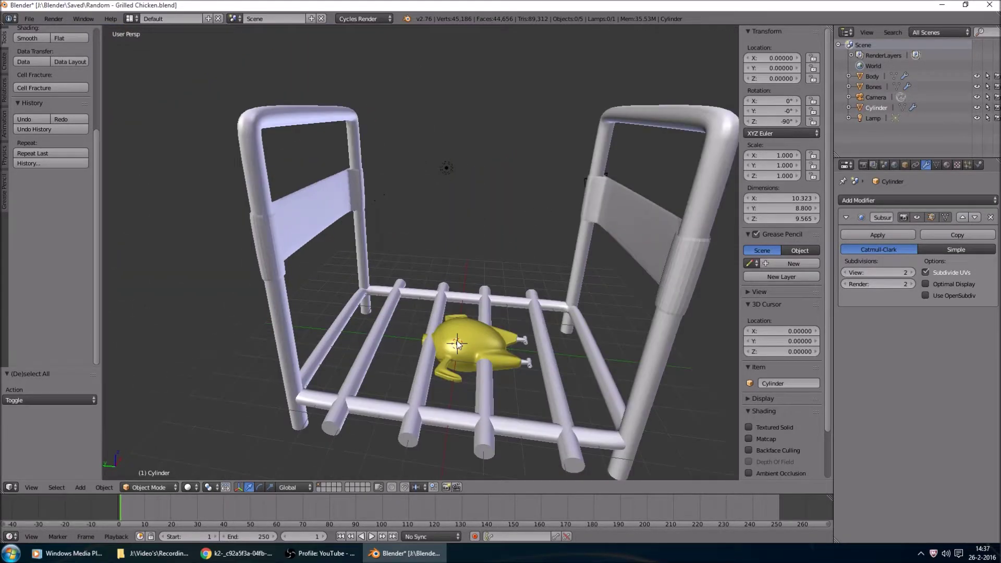
pyautogui.press('h')
pyautogui.scroll(-2, 595, 415)
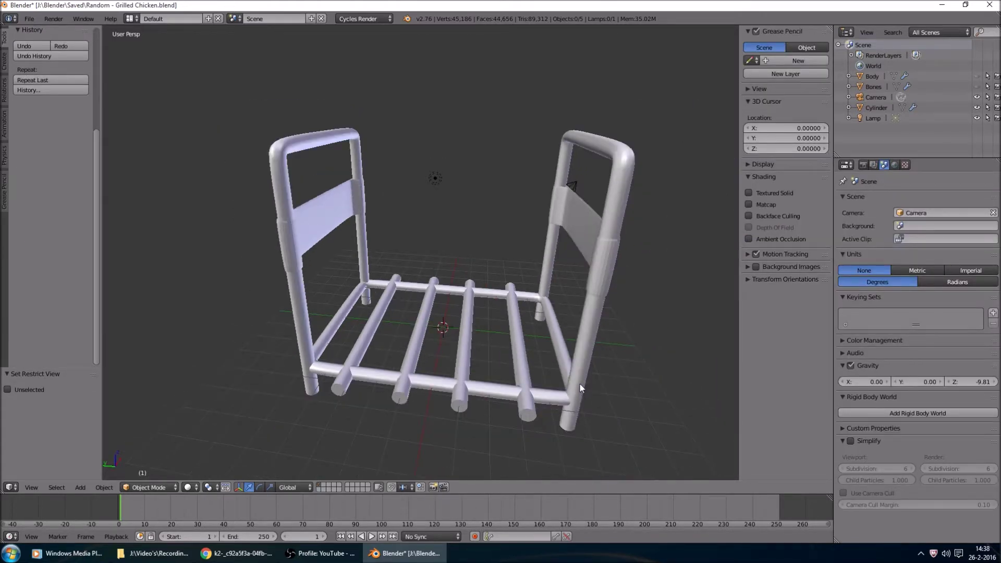
# Open the frame mesh for editing and reveal all its hidden rails and rungs with nothing selected.
pyautogui.rightClick(587, 349)
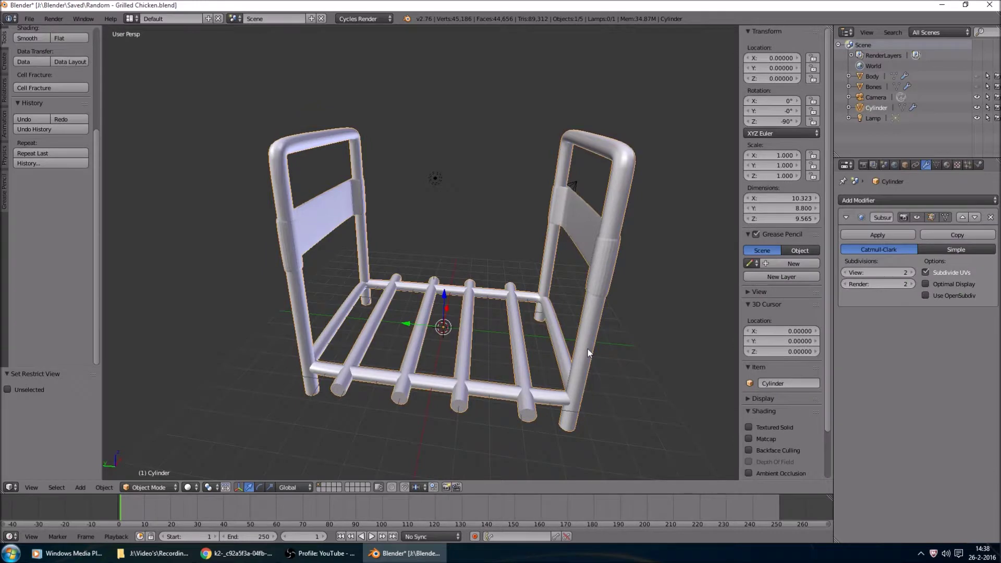
pyautogui.press('Tab')
pyautogui.press('super+h')
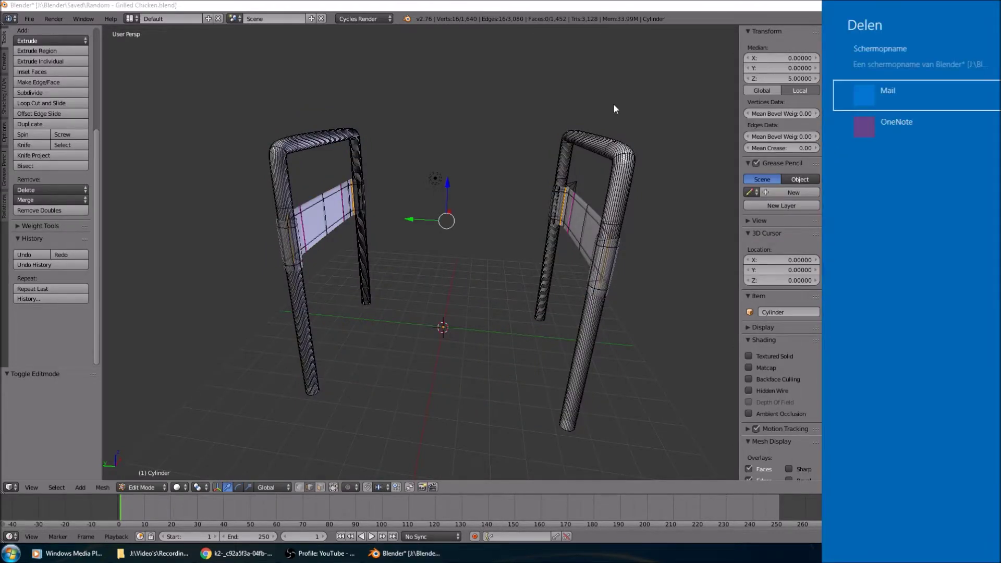
pyautogui.press('Escape')
pyautogui.hotkey('alt', 'h')
pyautogui.press('a')
pyautogui.moveTo(637, 324); pyautogui.dragTo(600, 385, button='middle')
pyautogui.click(68, 553)
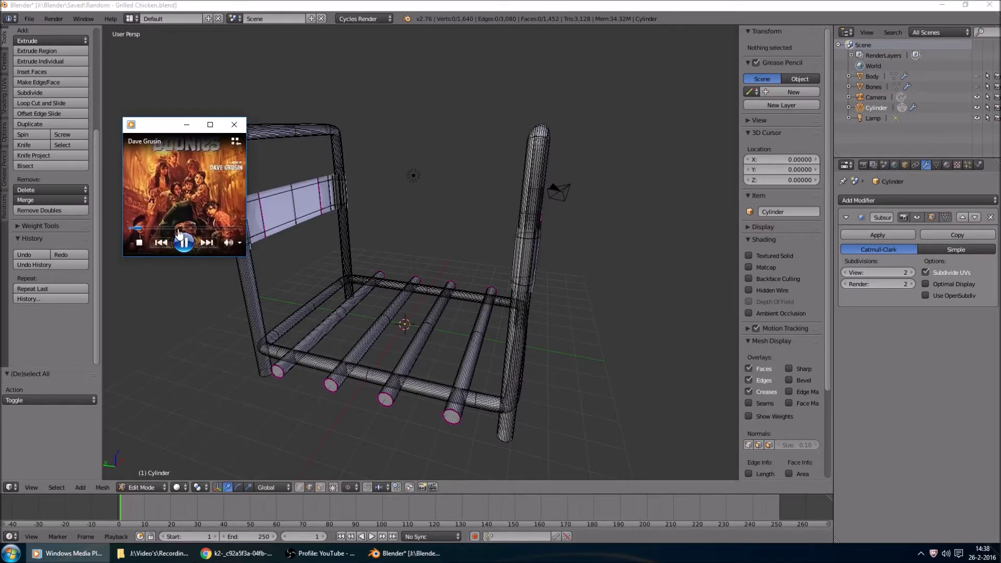
pyautogui.moveTo(568, 346); pyautogui.dragTo(568, 346, button='middle')
pyautogui.scroll(4, 568, 347)
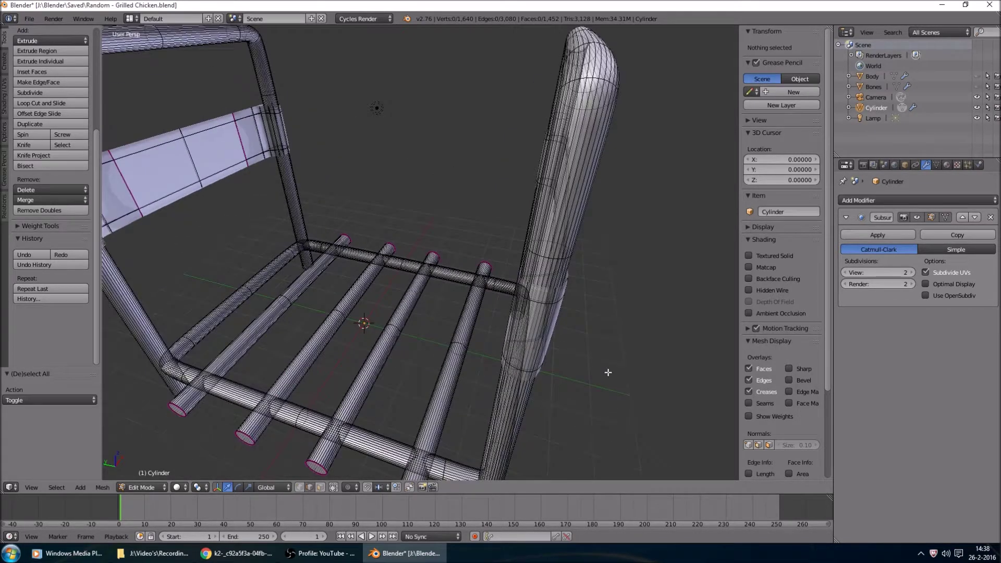
# Try a viewport subdivision level of 1 on the frame and inspect its smoothness.
pyautogui.click(845, 272)
pyautogui.press('Tab')
pyautogui.moveTo(605, 287)
pyautogui.mouseDown(button='middle')
pyautogui.moveTo(493, 296)
pyautogui.moveTo(515, 245)
pyautogui.moveTo(430, 313)
pyautogui.mouseUp(button='middle')
pyautogui.press('Tab')
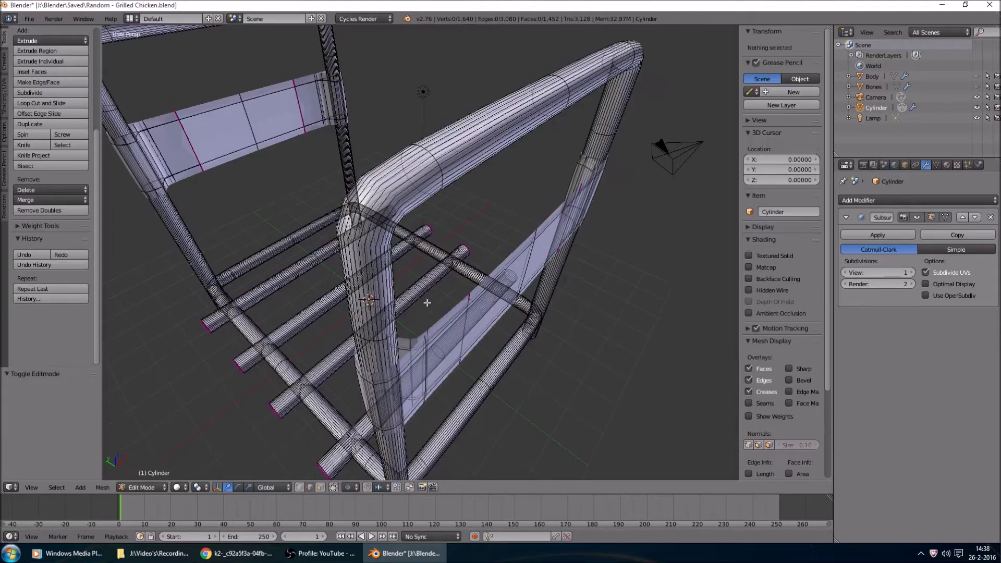
pyautogui.moveTo(473, 237); pyautogui.dragTo(498, 338, button='middle')
pyautogui.scroll(5, 611, 223)
pyautogui.scroll(-3, 498, 338)
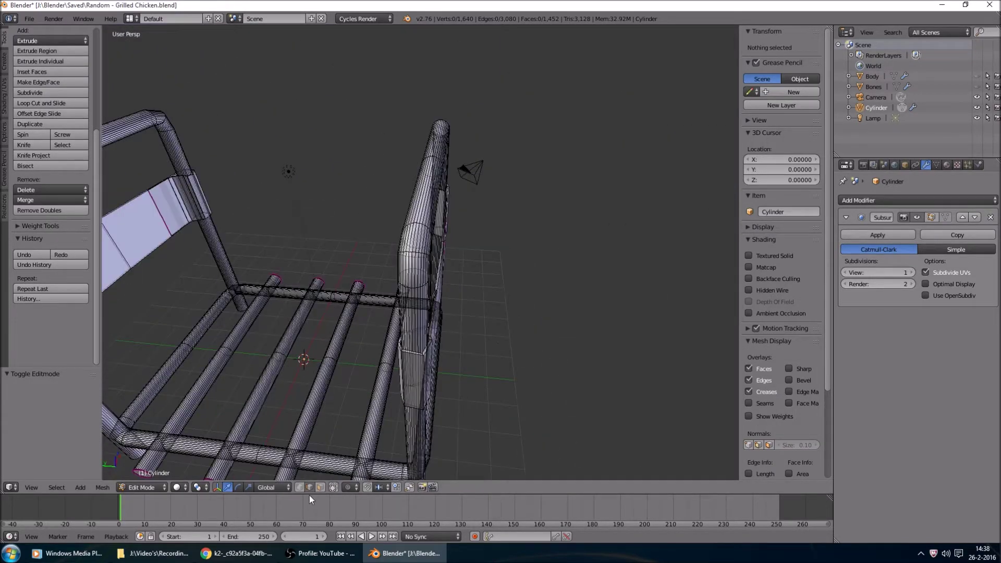
# Set the viewport subdivision level to 2, disable the modifier's edit-mode smoothing, and check the wheels in the grill reference photo.
pyautogui.hotkey('ctrl', '2')
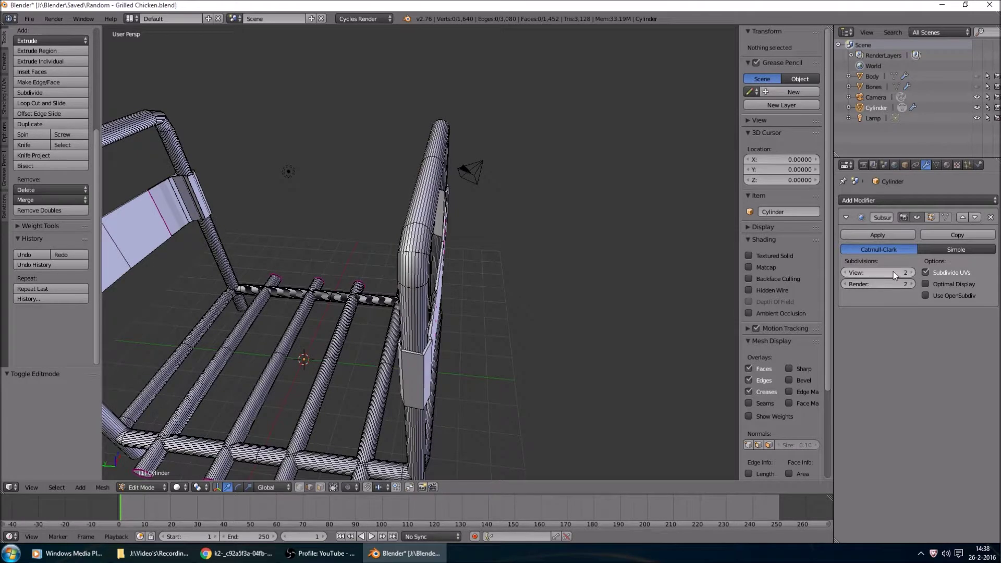
pyautogui.moveTo(563, 344)
pyautogui.mouseDown(button='middle')
pyautogui.moveTo(527, 358)
pyautogui.moveTo(559, 353)
pyautogui.mouseUp(button='middle')
pyautogui.click(237, 553)
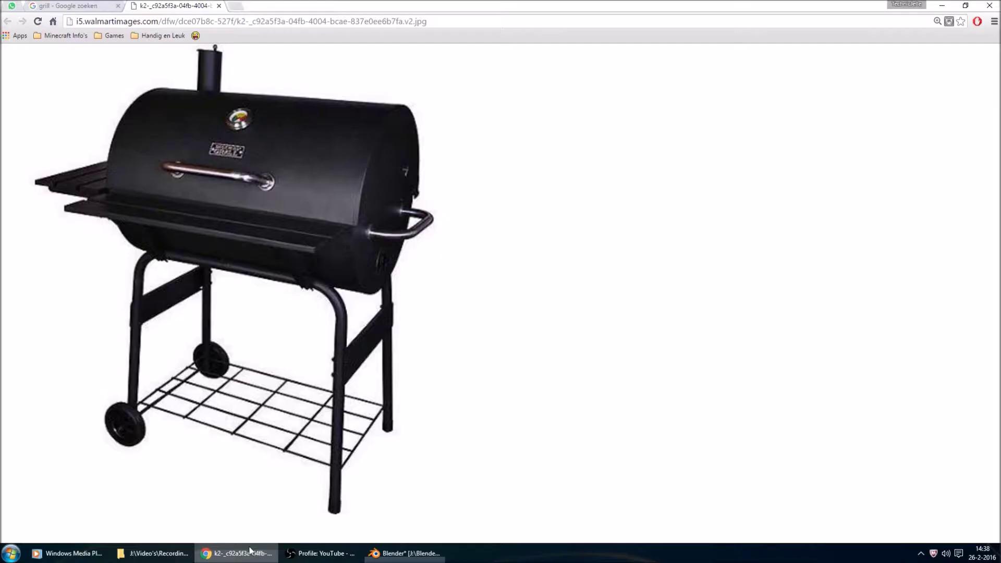
pyautogui.click(404, 553)
pyautogui.moveTo(568, 344); pyautogui.dragTo(580, 362, button='middle')
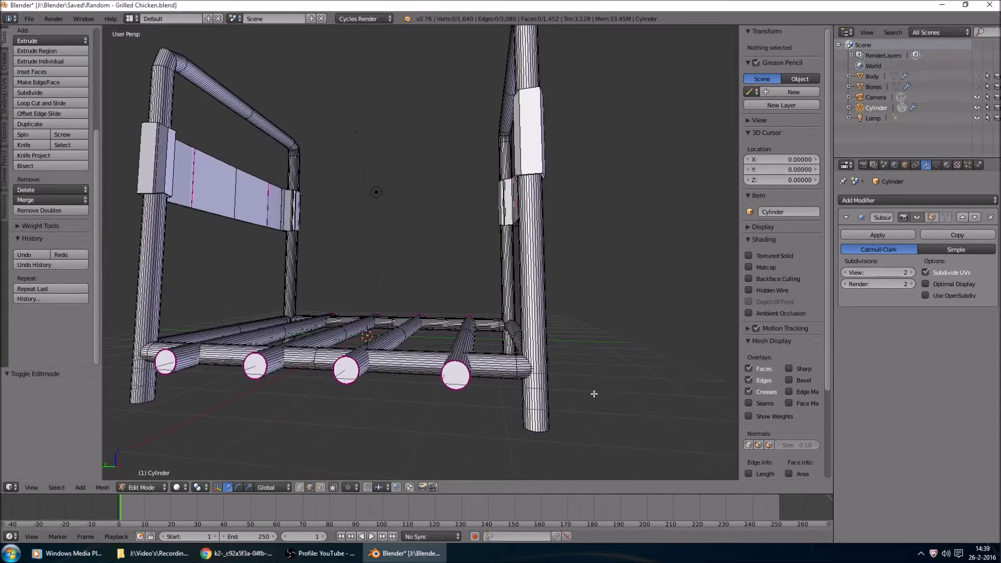
# Add a circle for a wheel, move it -9 along the global Y axis, and rotate it 90° about Y.
pyautogui.hotkey('shift', 'a')
pyautogui.click(583, 354)
pyautogui.moveTo(583, 360)
pyautogui.mouseDown(button='middle')
pyautogui.moveTo(551, 383)
pyautogui.moveTo(572, 370)
pyautogui.mouseUp(button='middle')
pyautogui.write('gy-9')
pyautogui.press('Return')
pyautogui.press('r')
pyautogui.write('y90')
pyautogui.press('Return')
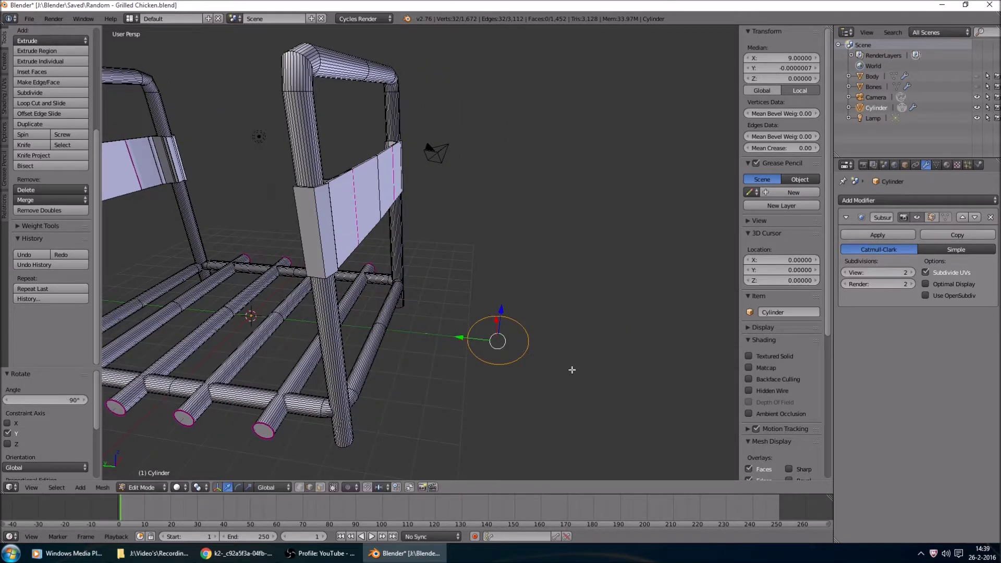
# Fill the circle with a face and extrude it 0.5 along the X axis to form a solid wheel.
pyautogui.moveTo(571, 370); pyautogui.dragTo(509, 371, button='middle')
pyautogui.press('f')
pyautogui.press('e')
pyautogui.press('x')
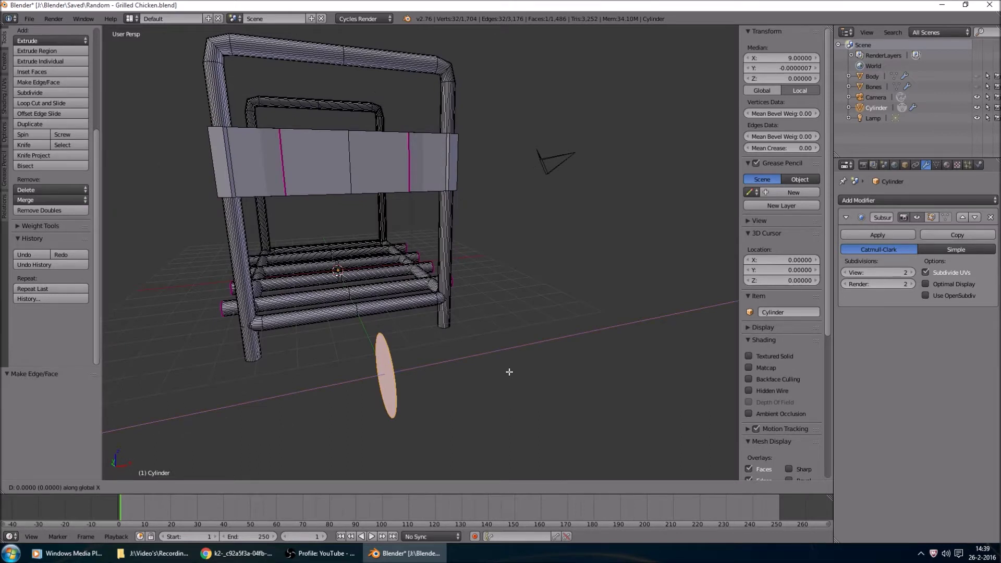
pyautogui.write('1')
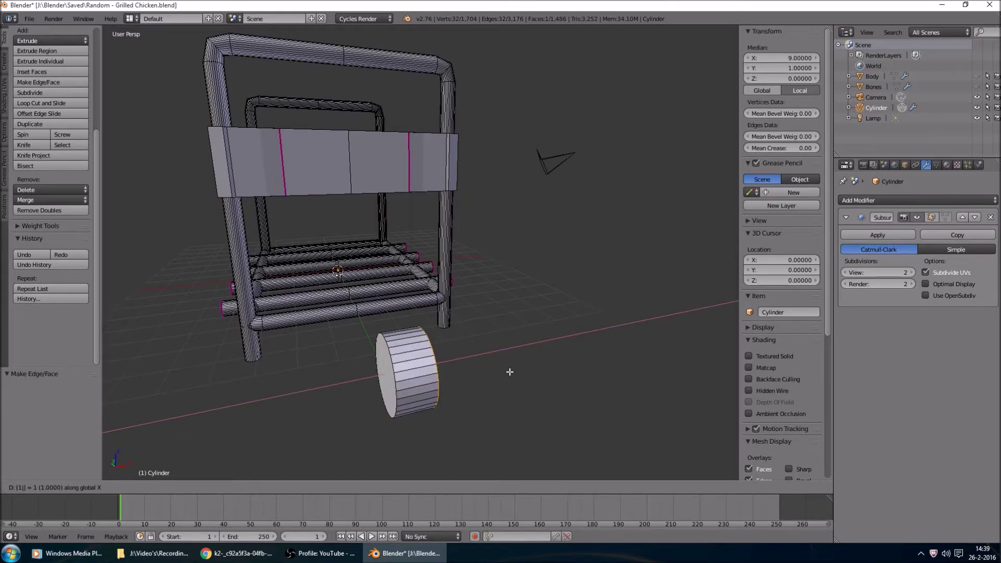
pyautogui.press('BackSpace')
pyautogui.write('5')
pyautogui.press('BackSpace')
pyautogui.write('0.5')
pyautogui.press('Return')
# Select the whole linked wheel and scale it up by 1.25.
pyautogui.hotkey('ctrl', 'l')
pyautogui.moveTo(486, 371); pyautogui.dragTo(541, 365, button='middle')
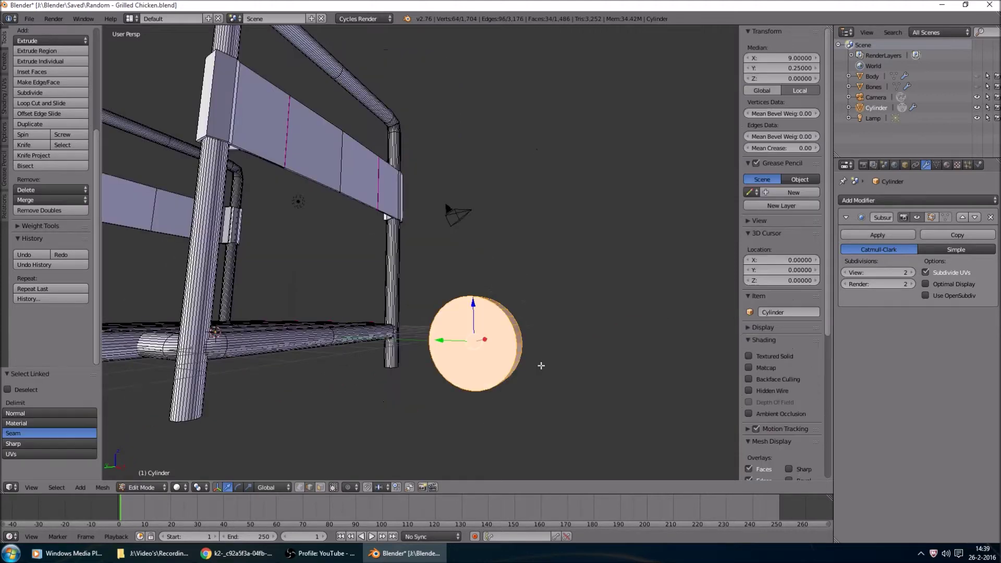
pyautogui.write('s1.25')
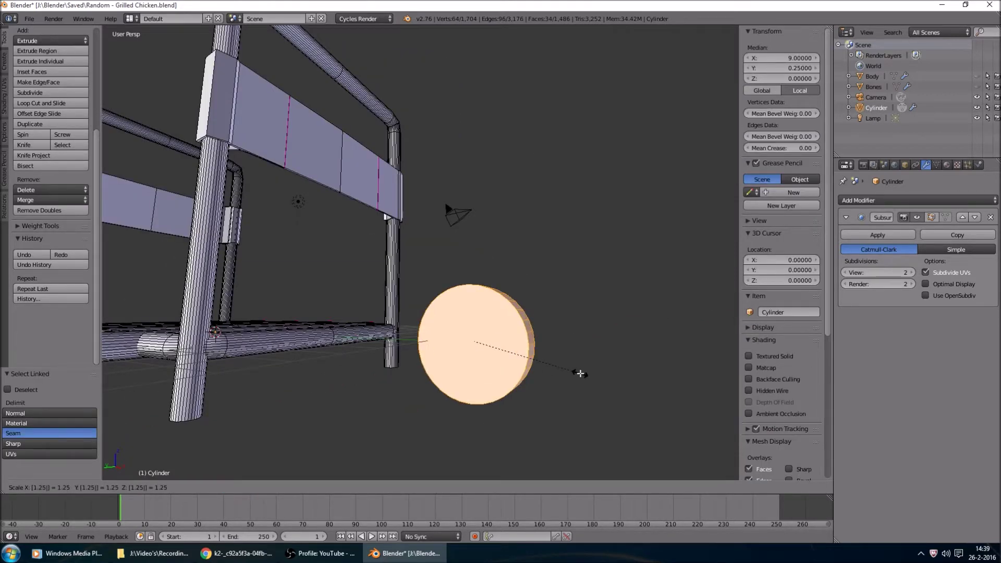
pyautogui.press('Return')
# Inset the wheel's round side face by 0.5.
pyautogui.moveTo(563, 395); pyautogui.dragTo(592, 406, button='middle')
pyautogui.scroll(2, 586, 396)
pyautogui.press('a')
pyautogui.rightClick(591, 405)
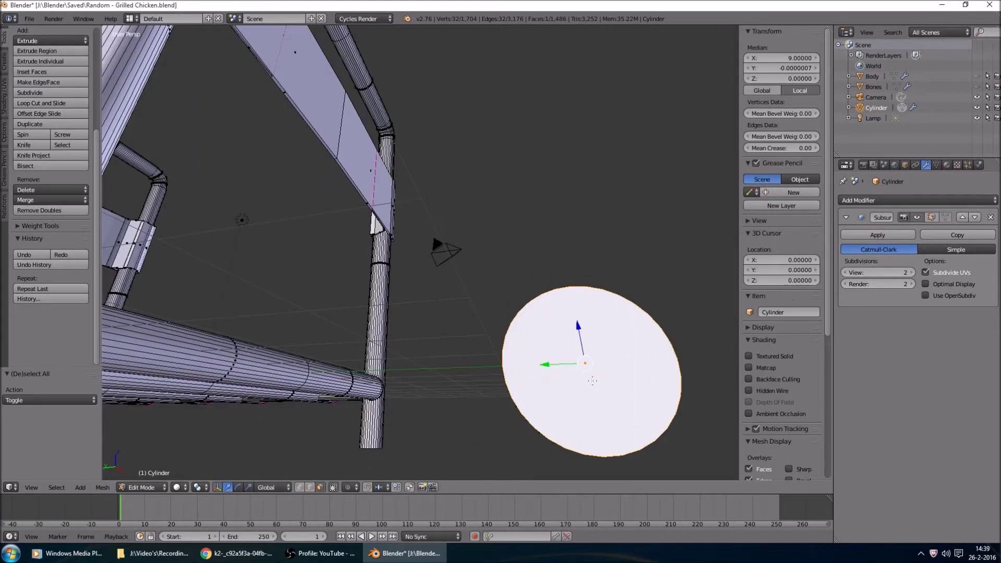
pyautogui.write('i1')
pyautogui.press('BackSpace')
pyautogui.write('.5')
pyautogui.press('Return')
# Rotate the wheel's inset center face 10° about the X axis and inspect the twisted ring.
pyautogui.moveTo(589, 406); pyautogui.dragTo(616, 386, button='middle')
pyautogui.write('r10x')
pyautogui.press('Return')
pyautogui.press('Tab')
pyautogui.scroll(3, 623, 391)
pyautogui.press('Tab')
pyautogui.rightClick(554, 313)
pyautogui.keyDown('shift'); pyautogui.rightClick(575, 320); pyautogui.keyUp('shift')
pyautogui.keyDown('shift'); pyautogui.rightClick(598, 342); pyautogui.keyUp('shift')
pyautogui.keyDown('shift'); pyautogui.rightClick(614, 368); pyautogui.keyUp('shift')
pyautogui.keyDown('shift'); pyautogui.rightClick(615, 397); pyautogui.keyUp('shift')
pyautogui.keyDown('shift'); pyautogui.rightClick(606, 425); pyautogui.keyUp('shift')
pyautogui.hotkey('ctrl', 'z')
pyautogui.hotkey('ctrl', 'z')
pyautogui.hotkey('ctrl', 'z')
pyautogui.hotkey('ctrl', 'z')
pyautogui.hotkey('ctrl', 'z')
pyautogui.hotkey('ctrl', 'z')
pyautogui.hotkey('ctrl', 'z')
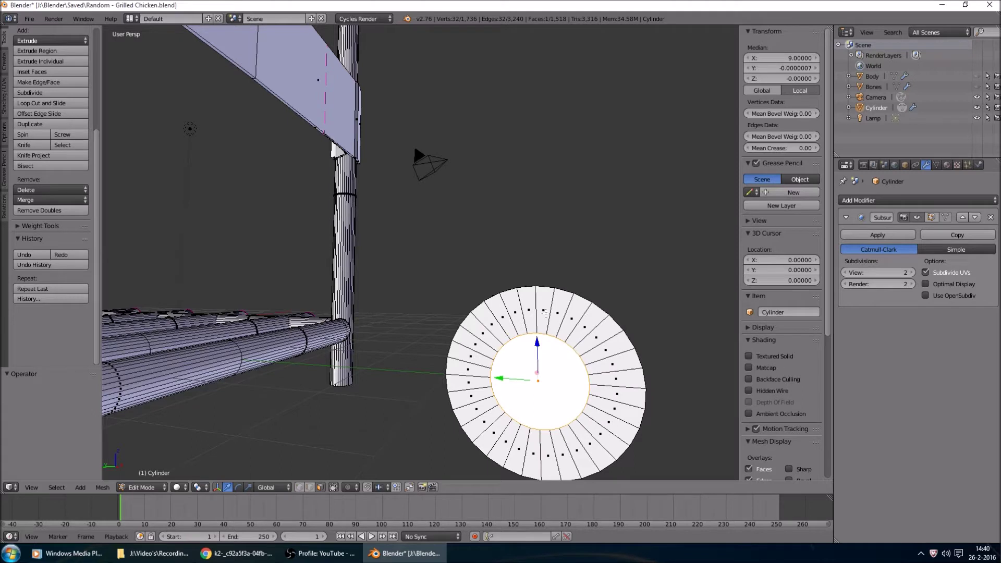
# Select every other face of the ring around the wheel's inset center.
pyautogui.rightClick(544, 312)
pyautogui.keyDown('shift'); pyautogui.rightClick(573, 319); pyautogui.keyUp('shift')
pyautogui.keyDown('shift'); pyautogui.rightClick(596, 340); pyautogui.keyUp('shift')
pyautogui.keyDown('shift'); pyautogui.rightClick(613, 365); pyautogui.keyUp('shift')
pyautogui.keyDown('shift'); pyautogui.rightClick(616, 394); pyautogui.keyUp('shift')
pyautogui.keyDown('shift'); pyautogui.rightClick(596, 436); pyautogui.keyUp('shift')
pyautogui.keyDown('shift'); pyautogui.rightClick(590, 444); pyautogui.keyUp('shift')
pyautogui.keyDown('shift'); pyautogui.rightClick(562, 455); pyautogui.keyUp('shift')
pyautogui.keyDown('shift'); pyautogui.rightClick(533, 454); pyautogui.keyUp('shift')
pyautogui.keyDown('shift'); pyautogui.rightClick(506, 442); pyautogui.keyUp('shift')
pyautogui.keyDown('shift'); pyautogui.rightClick(485, 423); pyautogui.keyUp('shift')
pyautogui.keyDown('shift'); pyautogui.rightClick(469, 397); pyautogui.keyUp('shift')
pyautogui.keyDown('shift'); pyautogui.rightClick(469, 370); pyautogui.keyUp('shift')
pyautogui.keyDown('shift'); pyautogui.rightClick(475, 344); pyautogui.keyUp('shift')
pyautogui.keyDown('shift'); pyautogui.rightClick(491, 324); pyautogui.keyUp('shift')
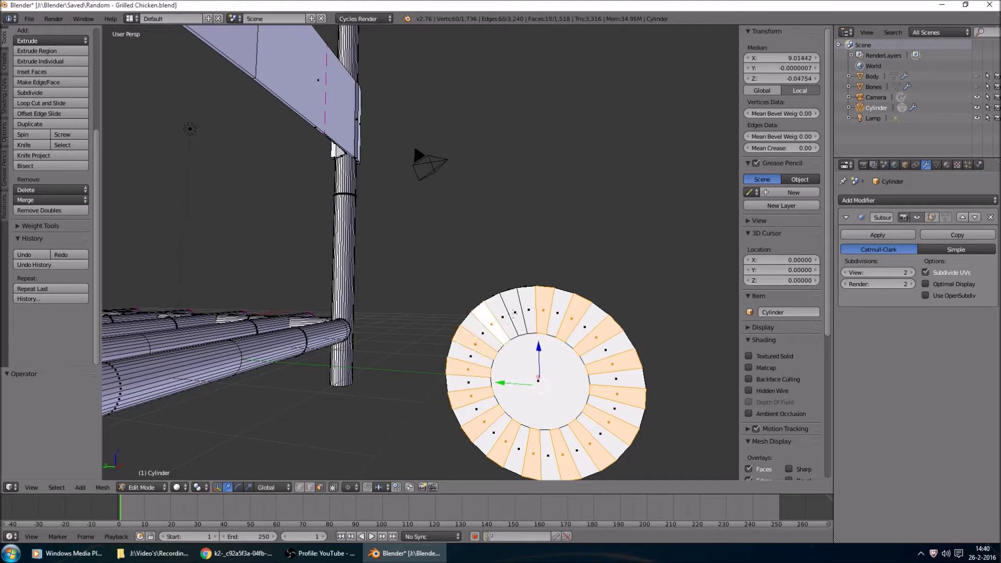
pyautogui.keyDown('shift'); pyautogui.rightClick(514, 312); pyautogui.keyUp('shift')
pyautogui.moveTo(663, 361); pyautogui.dragTo(391, 405, button='middle')
pyautogui.moveTo(393, 405); pyautogui.dragTo(395, 406)
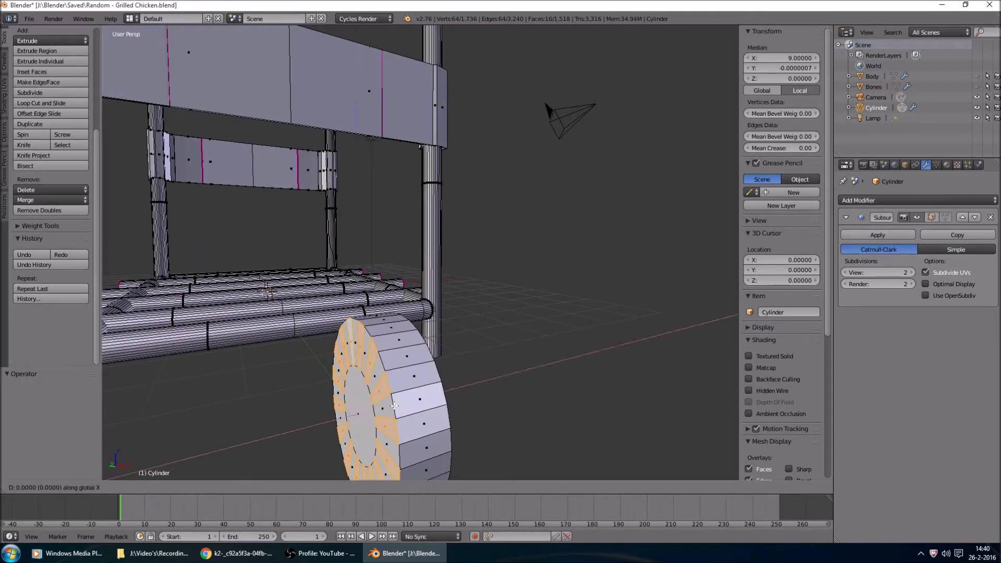
pyautogui.write('0.1')
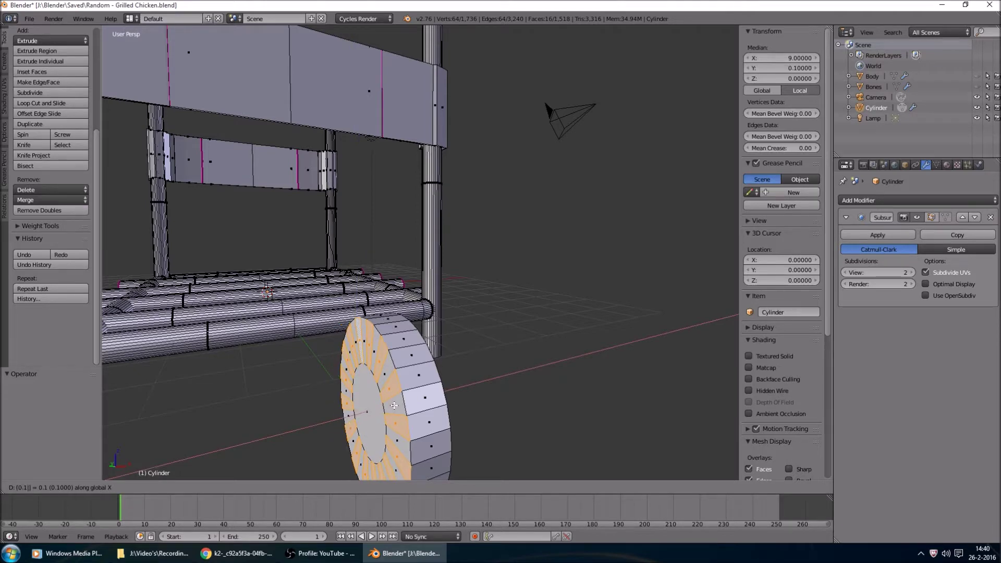
pyautogui.press('Escape')
# Extrude the selected alternate ring faces and push them 0.093 into the wheel along the X axis.
pyautogui.moveTo(394, 404); pyautogui.dragTo(576, 358, button='middle')
pyautogui.press('e')
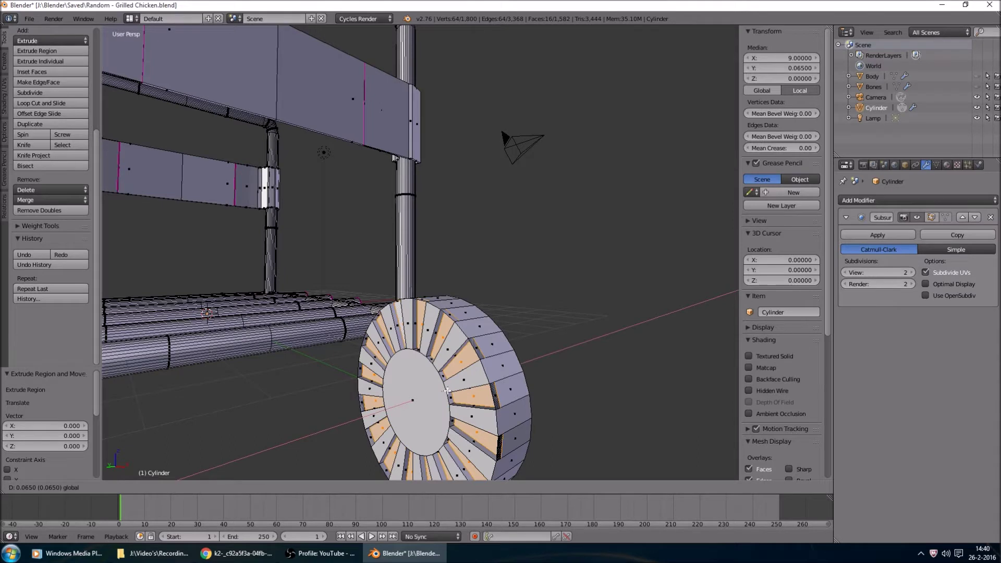
pyautogui.click(447, 389)
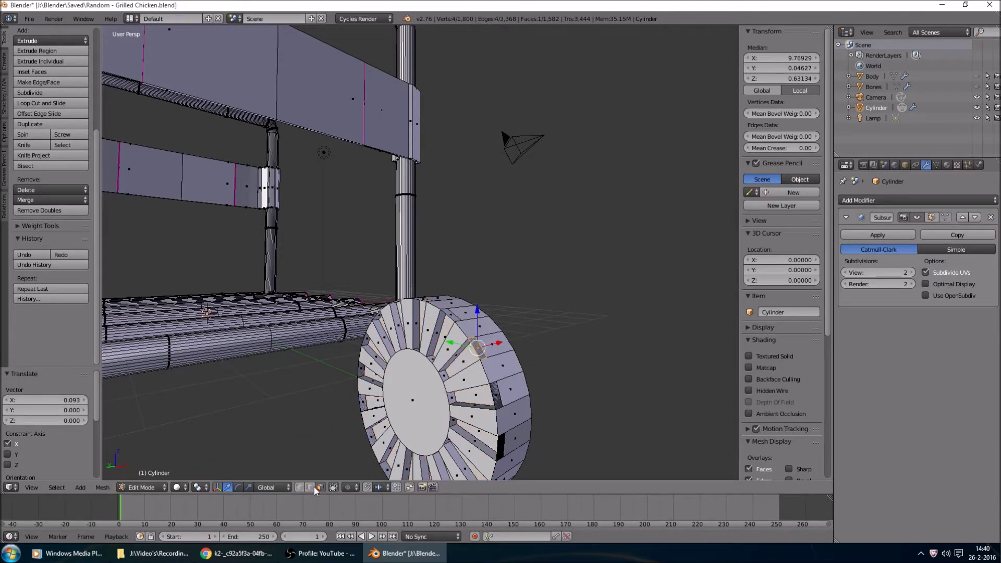
# Select the outer edge of every recessed face around the wheel.
pyautogui.press('a')
pyautogui.scroll(-2, 482, 349)
pyautogui.rightClick(542, 365)
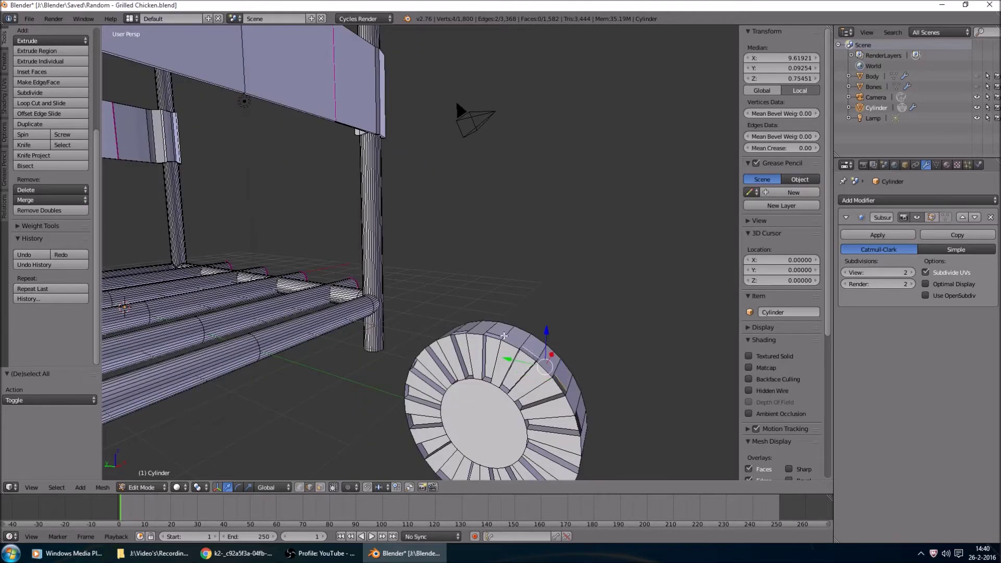
pyautogui.moveTo(542, 365); pyautogui.dragTo(576, 364, button='middle')
pyautogui.keyDown('shift'); pyautogui.rightClick(599, 368); pyautogui.keyUp('shift')
pyautogui.keyDown('shift'); pyautogui.rightClick(586, 420); pyautogui.keyUp('shift')
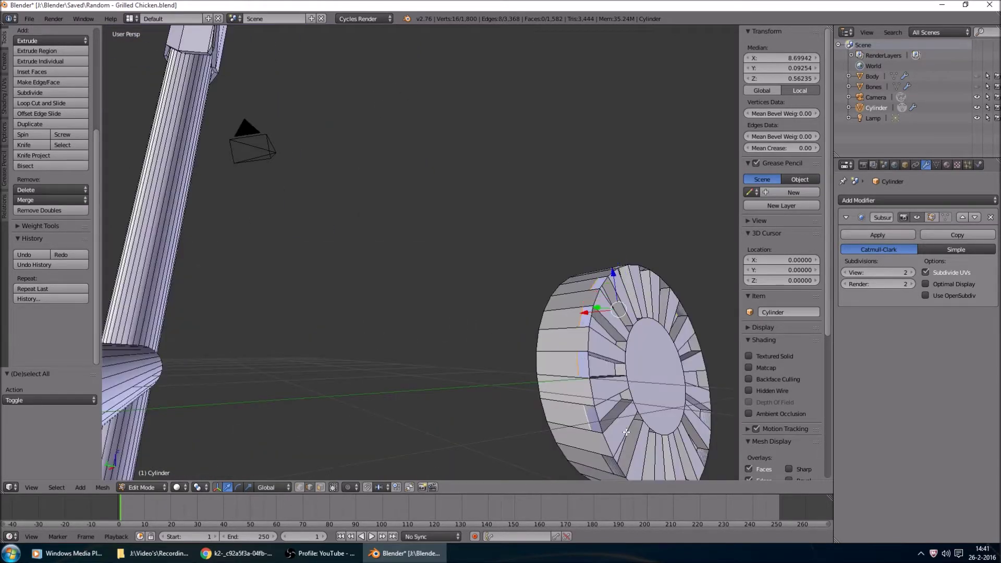
pyautogui.moveTo(626, 431); pyautogui.dragTo(438, 231, button='middle')
pyautogui.keyDown('shift'); pyautogui.rightClick(485, 122); pyautogui.keyUp('shift')
pyautogui.keyDown('shift'); pyautogui.rightClick(418, 257); pyautogui.keyUp('shift')
pyautogui.keyDown('shift'); pyautogui.rightClick(467, 151); pyautogui.keyUp('shift')
pyautogui.moveTo(466, 151); pyautogui.dragTo(576, 364, button='middle')
pyautogui.keyDown('shift'); pyautogui.rightClick(362, 329); pyautogui.keyUp('shift')
# Scale the selected outer edges by 0.939 and set their median Y to 0.
pyautogui.press('s')
pyautogui.click(640, 364)
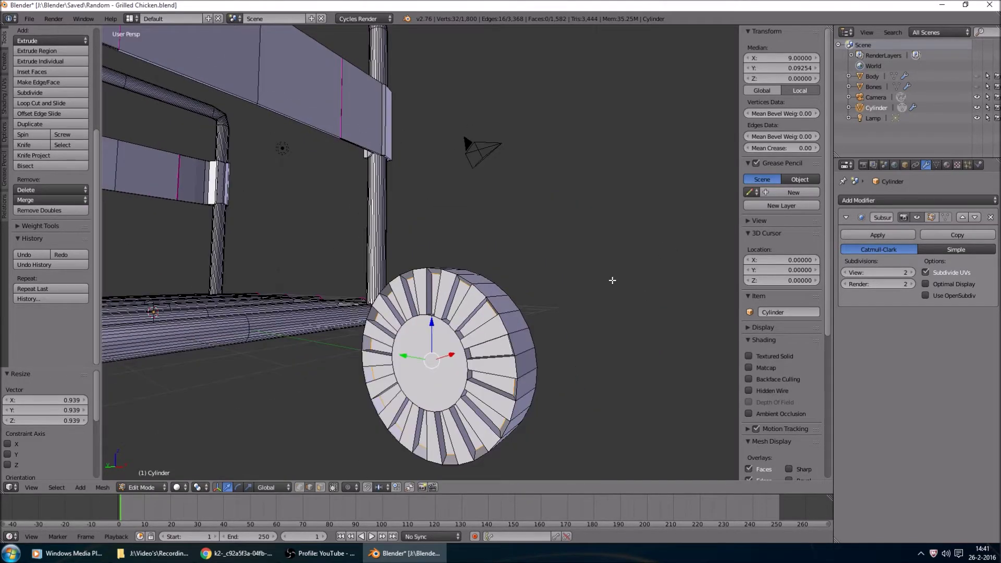
pyautogui.click(781, 65)
pyautogui.write('0.7')
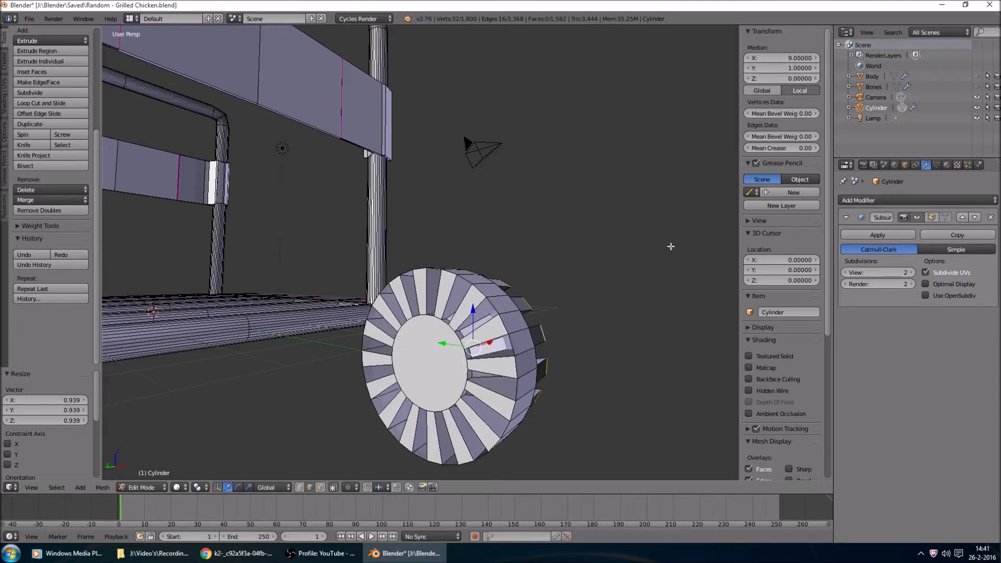
pyautogui.press('Return')
pyautogui.press('BackSpace')
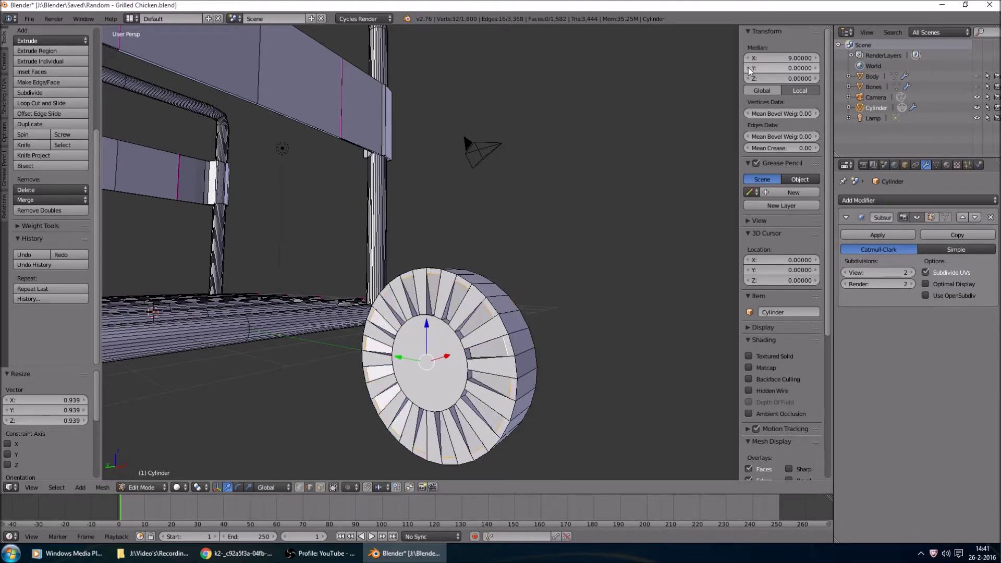
pyautogui.press('Tab')
pyautogui.press('Tab')
pyautogui.moveTo(561, 408); pyautogui.dragTo(578, 354, button='middle')
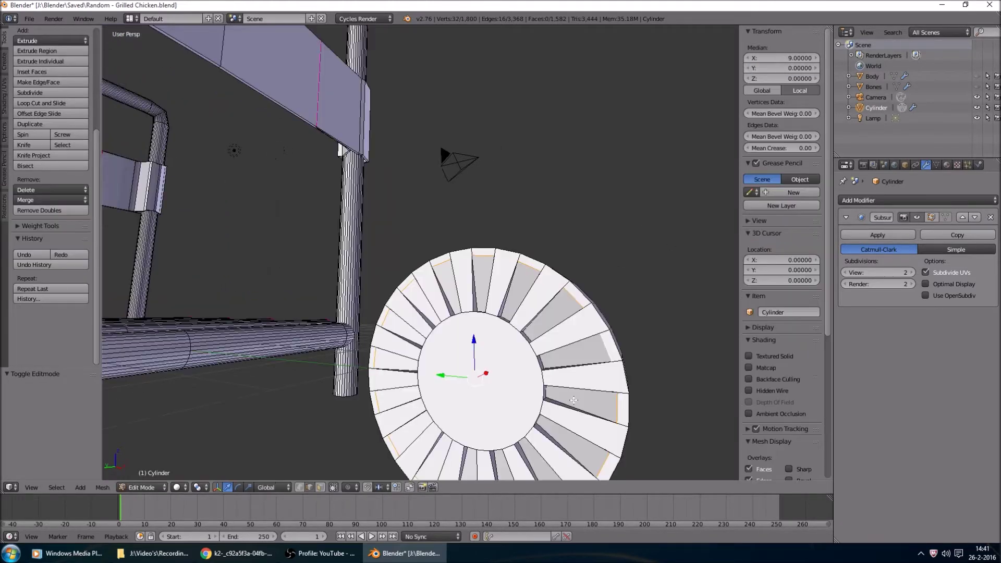
pyautogui.press('a')
# Select the whole linked wheel, set its edge crease to 1, and check the result in Object Mode.
pyautogui.scroll(1, 579, 353)
pyautogui.moveTo(592, 271); pyautogui.dragTo(594, 383, button='middle')
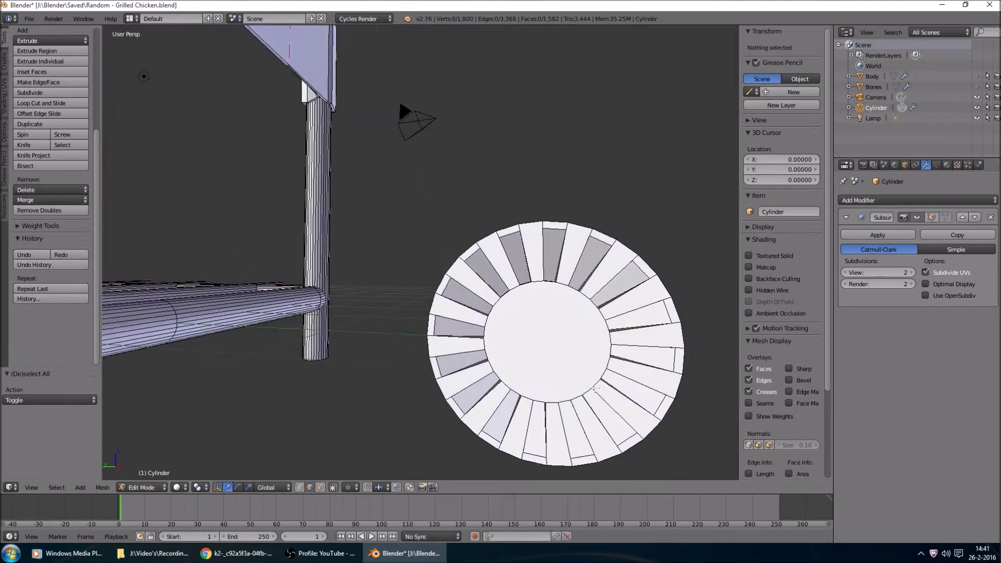
pyautogui.rightClick(594, 383)
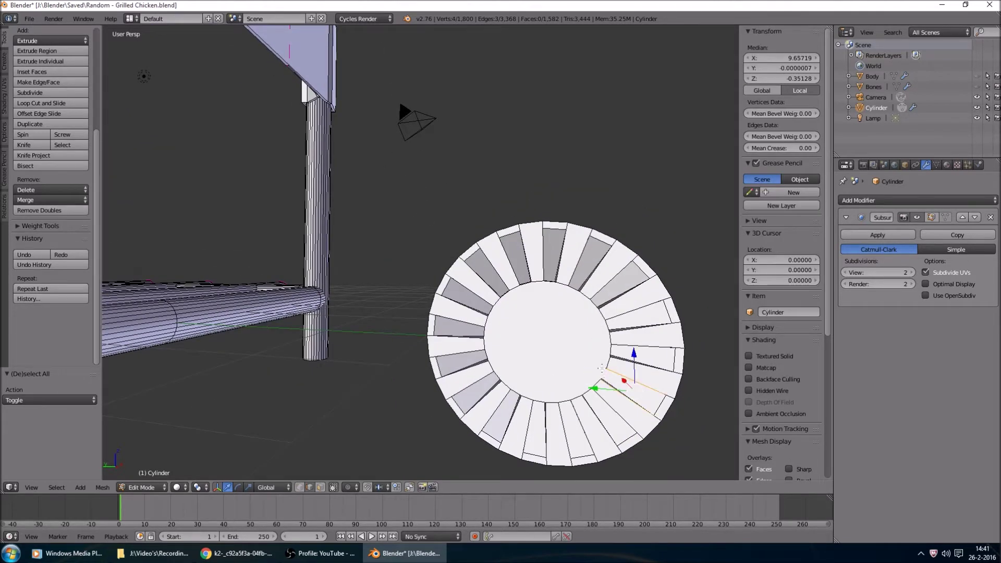
pyautogui.press('a')
pyautogui.press('Tab')
pyautogui.press('Tab')
pyautogui.press('a')
pyautogui.press('a')
pyautogui.press('l')
pyautogui.press('a')
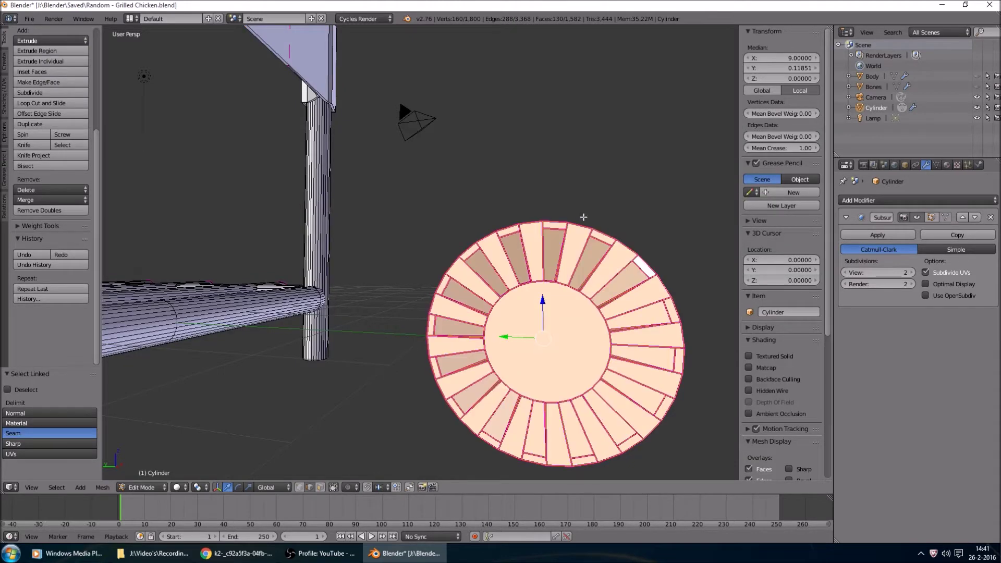
pyautogui.press('Tab')
pyautogui.moveTo(693, 313); pyautogui.dragTo(564, 343, button='middle')
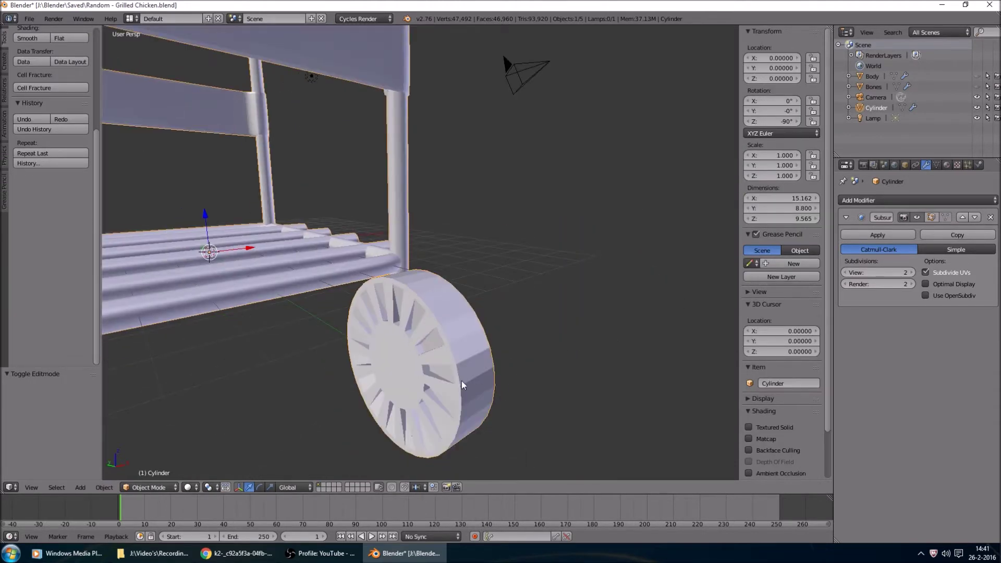
# Select the radial edges of every raised spoke around the wheel face, along with the short edges at the center disc.
pyautogui.press('Tab')
pyautogui.press('a')
pyautogui.moveTo(498, 386); pyautogui.dragTo(573, 378, button='middle')
pyautogui.rightClick(573, 378)
pyautogui.keyDown('shift'); pyautogui.rightClick(562, 360); pyautogui.keyUp('shift')
pyautogui.keyDown('shift'); pyautogui.rightClick(533, 348); pyautogui.keyUp('shift')
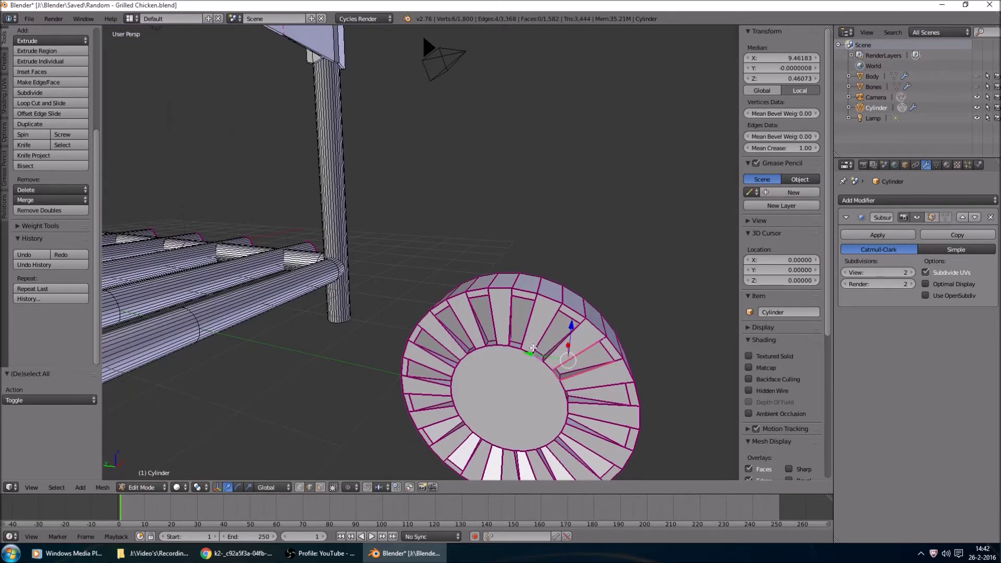
pyautogui.moveTo(570, 315); pyautogui.dragTo(537, 344, button='middle')
pyautogui.keyDown('shift'); pyautogui.rightClick(555, 334); pyautogui.keyUp('shift')
pyautogui.keyDown('shift'); pyautogui.rightClick(565, 324); pyautogui.keyUp('shift')
pyautogui.scroll(3, 537, 344)
pyautogui.keyDown('shift'); pyautogui.rightClick(577, 416); pyautogui.keyUp('shift')
pyautogui.scroll(2, 577, 416)
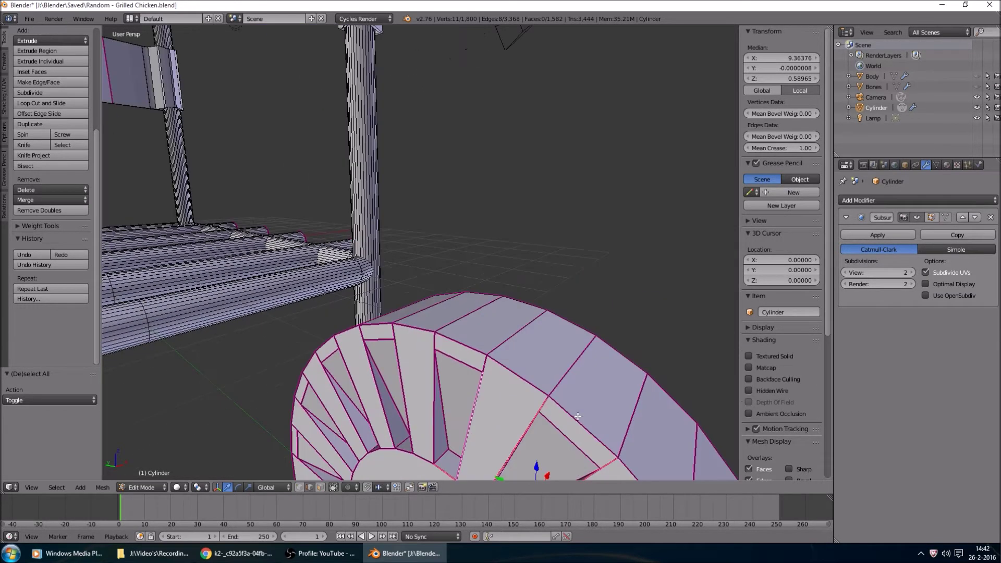
pyautogui.keyDown('shift'); pyautogui.rightClick(435, 437); pyautogui.keyUp('shift')
pyautogui.keyDown('shift'); pyautogui.rightClick(403, 454); pyautogui.keyUp('shift')
pyautogui.keyDown('shift'); pyautogui.rightClick(392, 439); pyautogui.keyUp('shift')
pyautogui.moveTo(422, 425); pyautogui.dragTo(521, 365, button='middle')
pyautogui.keyDown('shift'); pyautogui.rightClick(661, 292); pyautogui.keyUp('shift')
pyautogui.keyDown('shift'); pyautogui.rightClick(730, 299); pyautogui.keyUp('shift')
pyautogui.keyDown('shift'); pyautogui.rightClick(717, 315); pyautogui.keyUp('shift')
pyautogui.moveTo(716, 316); pyautogui.dragTo(518, 406, button='middle')
pyautogui.keyDown('shift'); pyautogui.rightClick(542, 416); pyautogui.keyUp('shift')
pyautogui.keyDown('shift'); pyautogui.rightClick(513, 439); pyautogui.keyUp('shift')
pyautogui.keyDown('shift'); pyautogui.rightClick(503, 453); pyautogui.keyUp('shift')
pyautogui.moveTo(503, 453); pyautogui.dragTo(542, 354, button='middle')
pyautogui.keyDown('shift'); pyautogui.rightClick(532, 356); pyautogui.keyUp('shift')
pyautogui.keyDown('shift'); pyautogui.rightClick(545, 336); pyautogui.keyUp('shift')
pyautogui.keyDown('shift'); pyautogui.rightClick(583, 318); pyautogui.keyUp('shift')
pyautogui.keyDown('shift'); pyautogui.rightClick(547, 345); pyautogui.keyUp('shift')
pyautogui.keyDown('shift'); pyautogui.rightClick(568, 340); pyautogui.keyUp('shift')
pyautogui.keyDown('shift'); pyautogui.rightClick(542, 354); pyautogui.keyUp('shift')
pyautogui.keyDown('shift'); pyautogui.rightClick(571, 364); pyautogui.keyUp('shift')
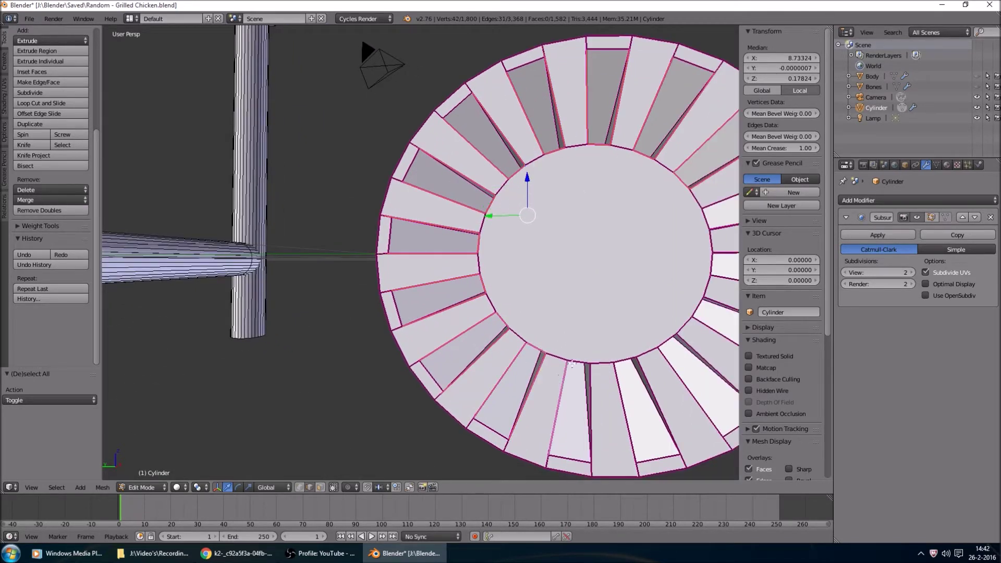
pyautogui.keyDown('shift'); pyautogui.rightClick(591, 381); pyautogui.keyUp('shift')
pyautogui.keyDown('shift'); pyautogui.rightClick(623, 386); pyautogui.keyUp('shift')
pyautogui.keyDown('shift'); pyautogui.rightClick(654, 380); pyautogui.keyUp('shift')
pyautogui.moveTo(668, 370); pyautogui.dragTo(545, 388, button='middle')
pyautogui.keyDown('shift'); pyautogui.rightClick(549, 389); pyautogui.keyUp('shift')
pyautogui.keyDown('shift'); pyautogui.rightClick(576, 369); pyautogui.keyUp('shift')
pyautogui.keyDown('shift'); pyautogui.rightClick(592, 332); pyautogui.keyUp('shift')
pyautogui.keyDown('shift'); pyautogui.rightClick(605, 315); pyautogui.keyUp('shift')
pyautogui.keyDown('shift'); pyautogui.rightClick(643, 258); pyautogui.keyUp('shift')
pyautogui.keyDown('shift'); pyautogui.rightClick(638, 292); pyautogui.keyUp('shift')
pyautogui.keyDown('shift'); pyautogui.rightClick(625, 193); pyautogui.keyUp('shift')
pyautogui.keyDown('shift'); pyautogui.rightClick(639, 225); pyautogui.keyUp('shift')
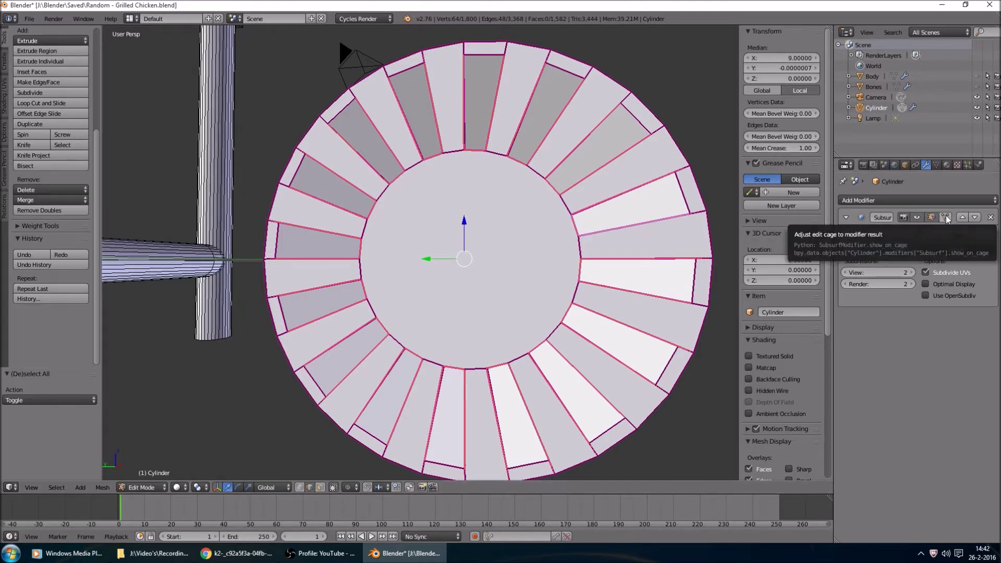
pyautogui.hotkey('shift', 'e')
pyautogui.moveTo(782, 148); pyautogui.dragTo(819, 148)
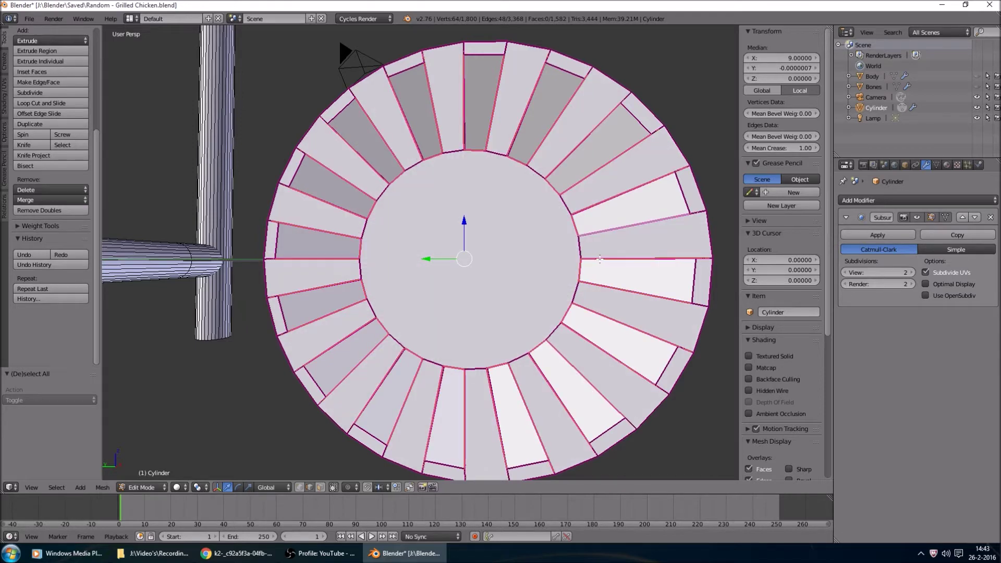
pyautogui.moveTo(559, 286); pyautogui.dragTo(536, 297, button='middle')
pyautogui.rightClick(536, 297)
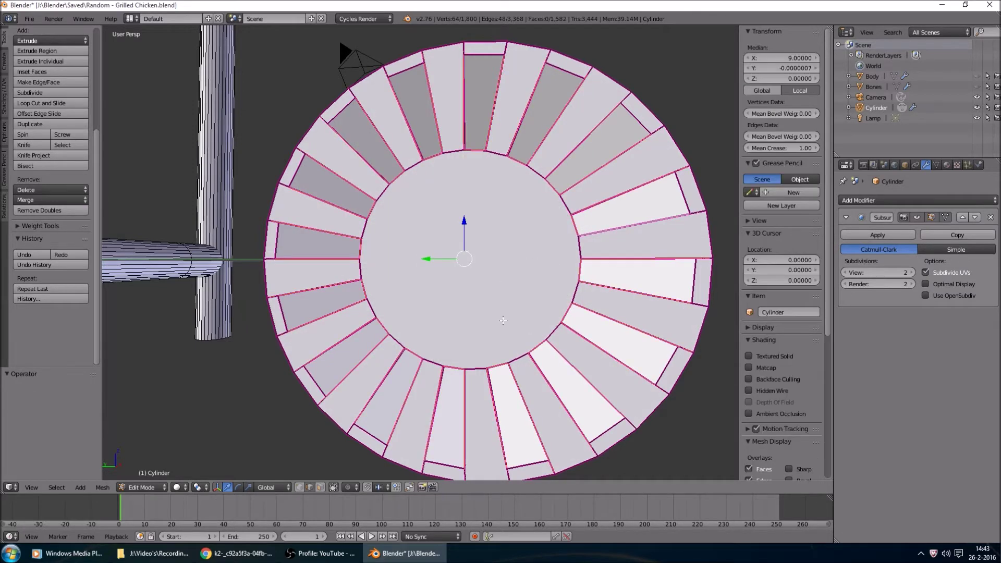
# Deselect the short edges along the center disc so only the radial spoke edges stay selected.
pyautogui.keyDown('shift'); pyautogui.rightClick(365, 290); pyautogui.keyUp('shift')
pyautogui.keyDown('shift'); pyautogui.rightClick(360, 249); pyautogui.keyUp('shift')
pyautogui.keyDown('shift'); pyautogui.rightClick(372, 209); pyautogui.keyUp('shift')
pyautogui.keyDown('shift'); pyautogui.rightClick(402, 174); pyautogui.keyUp('shift')
pyautogui.keyDown('shift'); pyautogui.rightClick(524, 163); pyautogui.keyUp('shift')
pyautogui.keyDown('shift'); pyautogui.rightClick(550, 186); pyautogui.keyUp('shift')
pyautogui.keyDown('shift'); pyautogui.rightClick(573, 220); pyautogui.keyUp('shift')
pyautogui.keyDown('shift'); pyautogui.rightClick(579, 265); pyautogui.keyUp('shift')
pyautogui.keyDown('shift'); pyautogui.rightClick(566, 313); pyautogui.keyUp('shift')
pyautogui.keyDown('shift'); pyautogui.rightClick(561, 318); pyautogui.keyUp('shift')
# Set the mean crease of the radial spoke edges to 0.59 and check the result in Object Mode.
pyautogui.click(782, 148)
pyautogui.write('0.59')
pyautogui.press('Return')
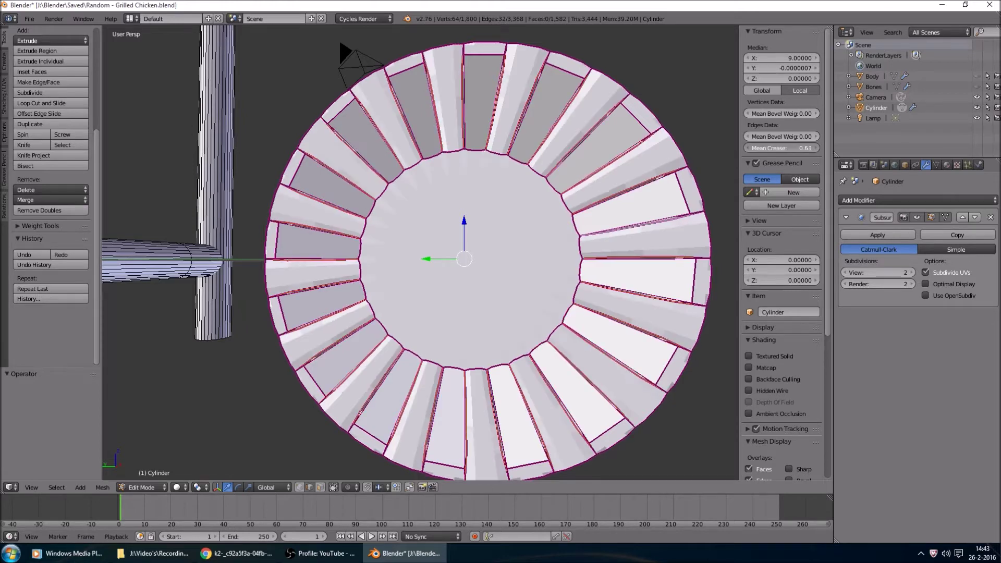
pyautogui.press('Tab')
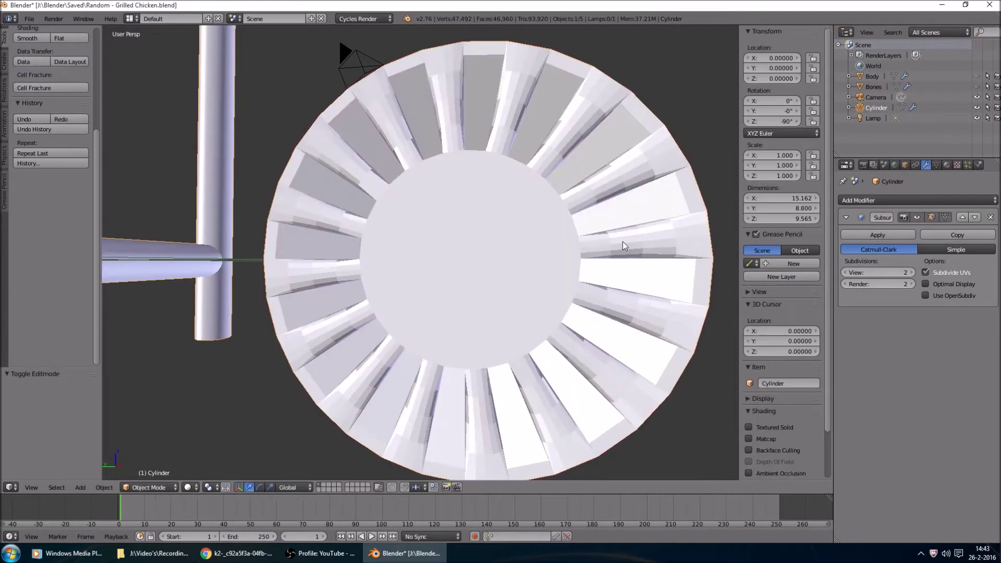
pyautogui.press('Tab')
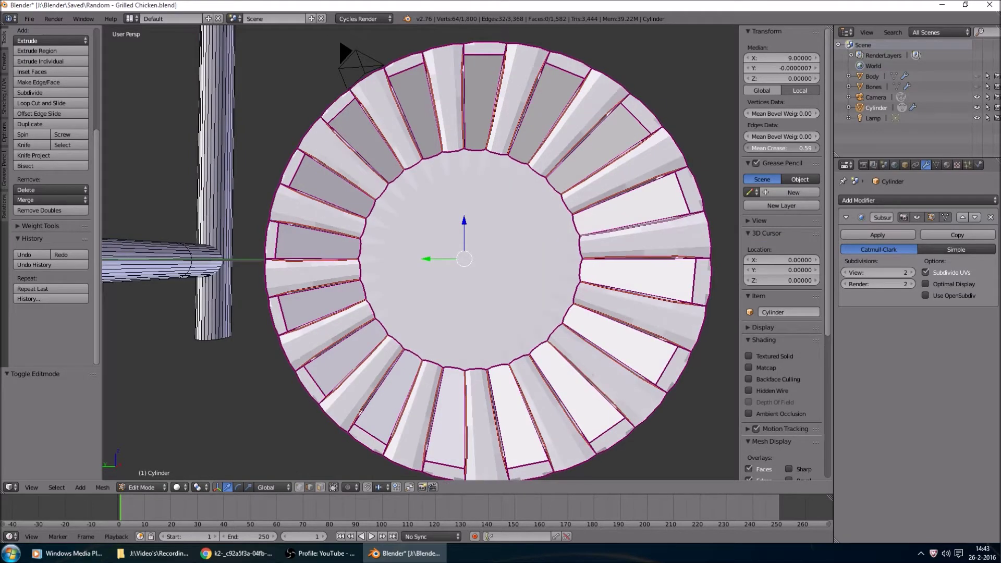
# Raise the mean crease of the radial spoke edges for sharper spokes and inspect the wheel in Object Mode.
pyautogui.click(770, 146)
pyautogui.press('Return')
pyautogui.press('Tab')
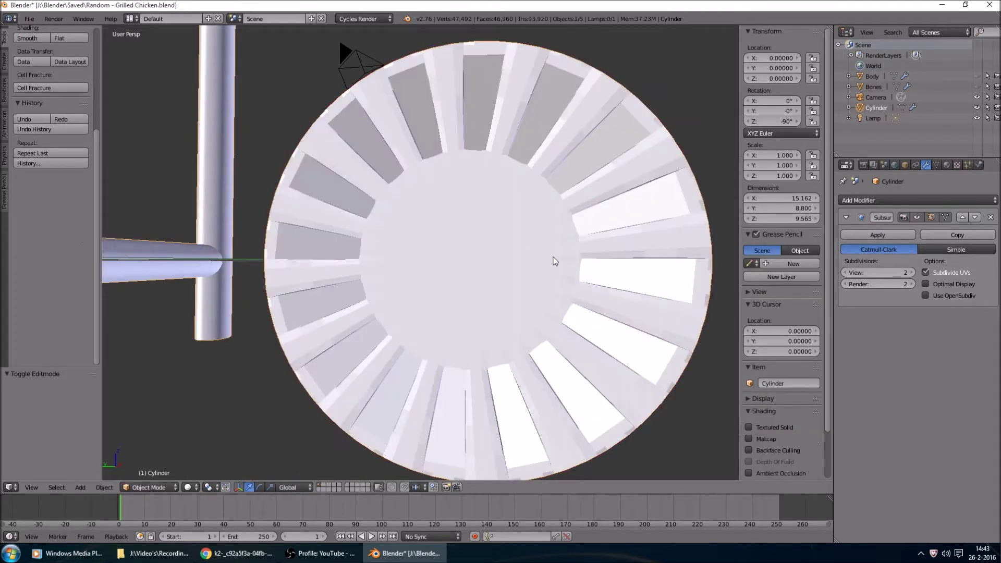
pyautogui.scroll(-4, 623, 281)
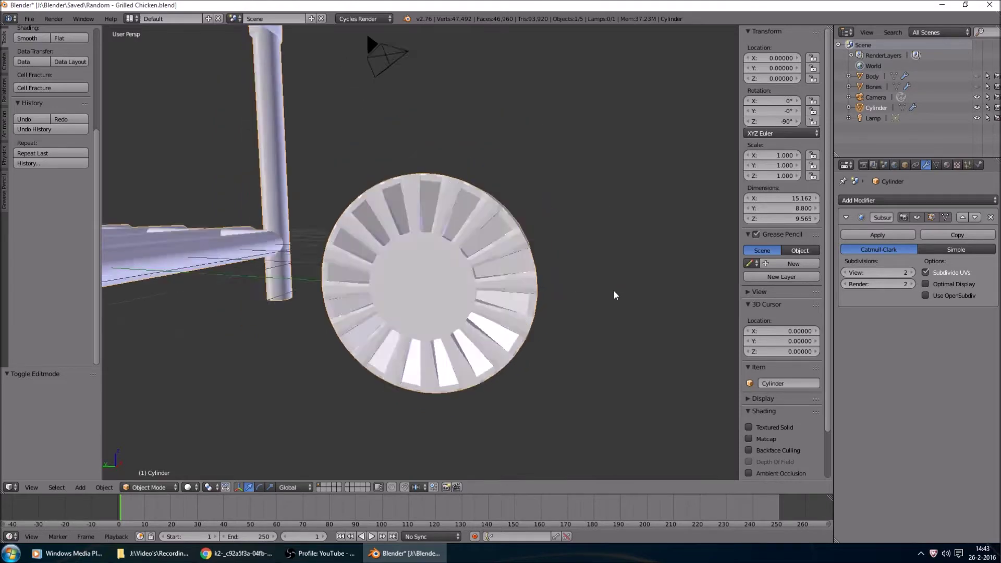
pyautogui.moveTo(614, 293); pyautogui.dragTo(547, 271, button='middle')
# Select the whole linked wheel and apply smooth shading to its faces.
pyautogui.press('Tab')
pyautogui.hotkey('ctrl', 'l')
pyautogui.click(2, 108)
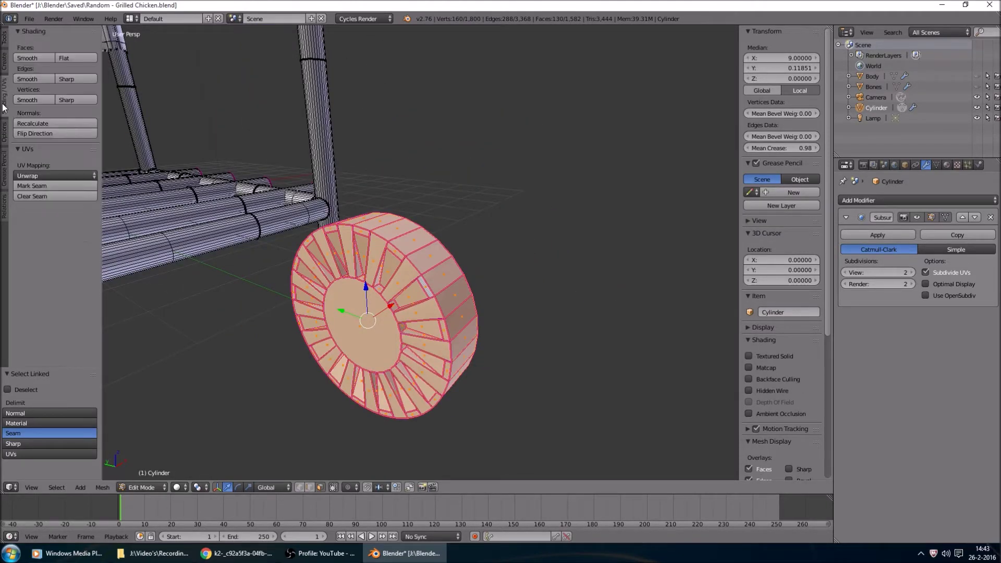
pyautogui.click(42, 59)
pyautogui.press('Tab')
pyautogui.press('Tab')
# Apply flat shading to the wheel's outer rim faces and its plain round back face, and inspect the front.
pyautogui.moveTo(353, 341); pyautogui.dragTo(383, 313, button='middle')
pyautogui.rightClick(402, 291)
pyautogui.click(76, 58)
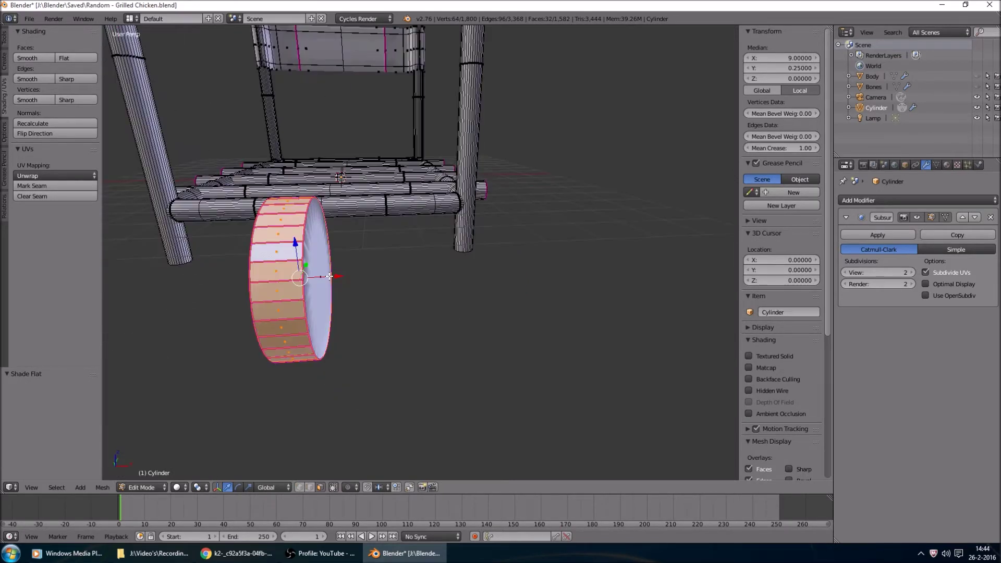
pyautogui.rightClick(286, 254)
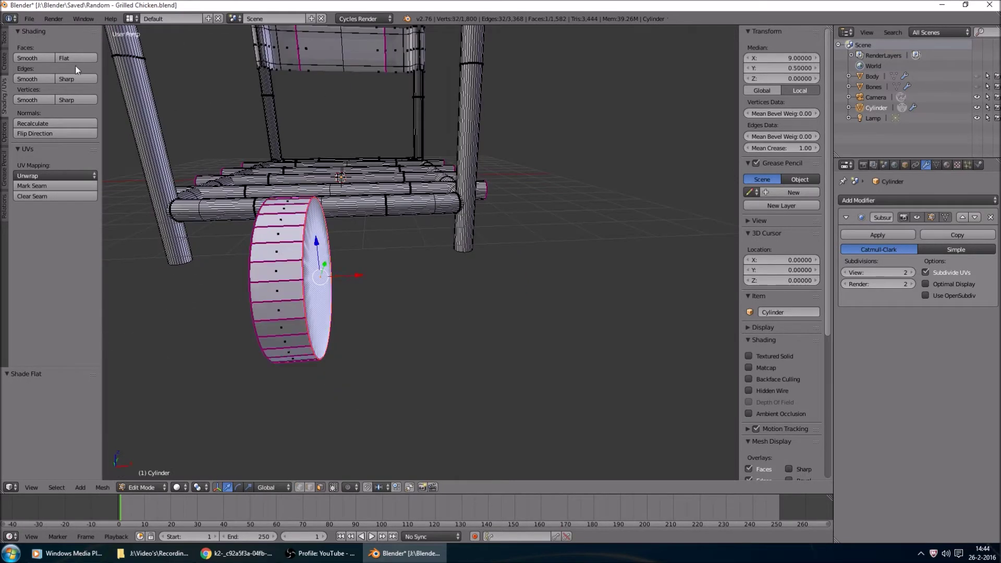
pyautogui.moveTo(184, 226); pyautogui.dragTo(338, 343, button='middle')
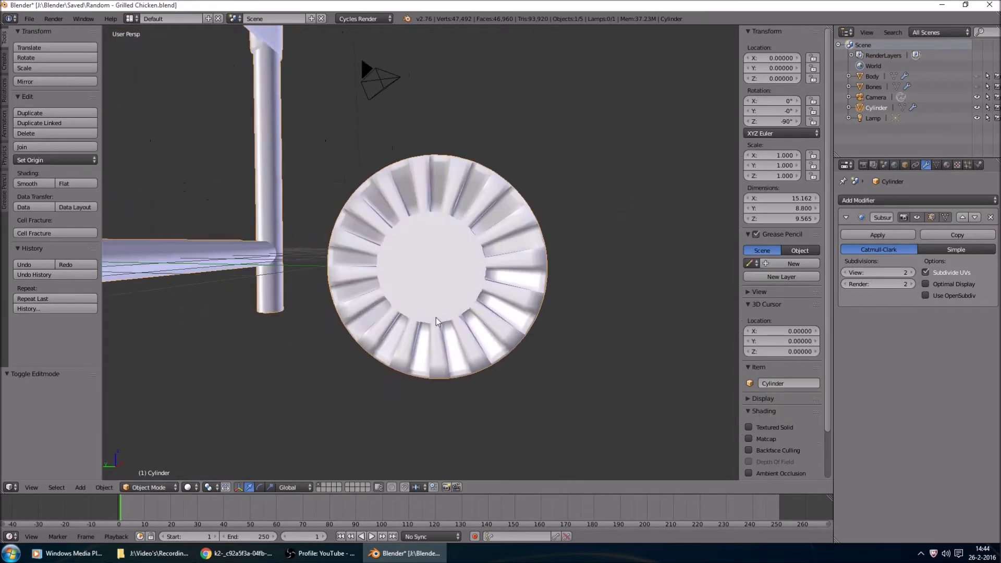
pyautogui.press('Tab')
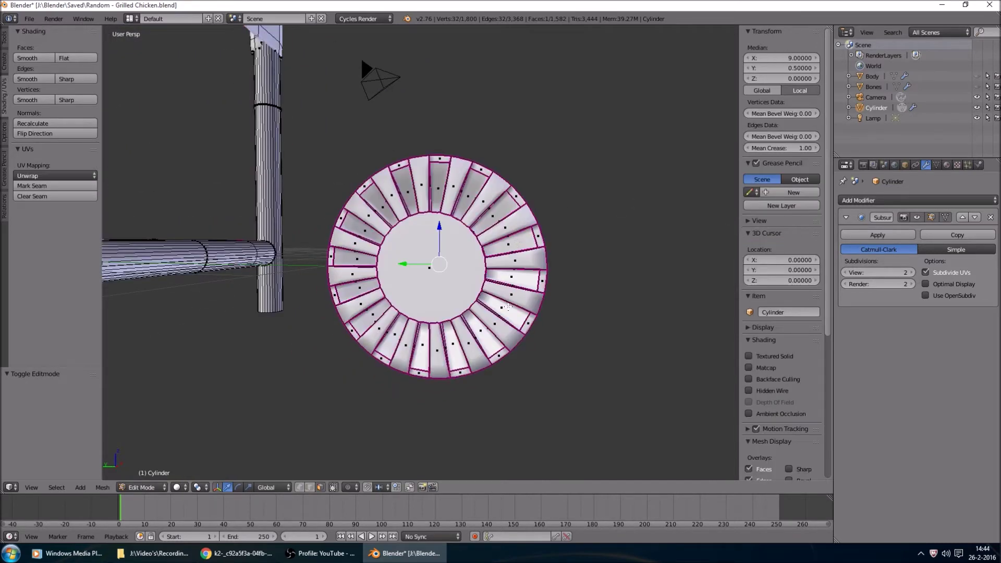
# Select the raised and recessed spoke faces around the center disc, leaving the wheel's back face out.
pyautogui.press('KP_3')
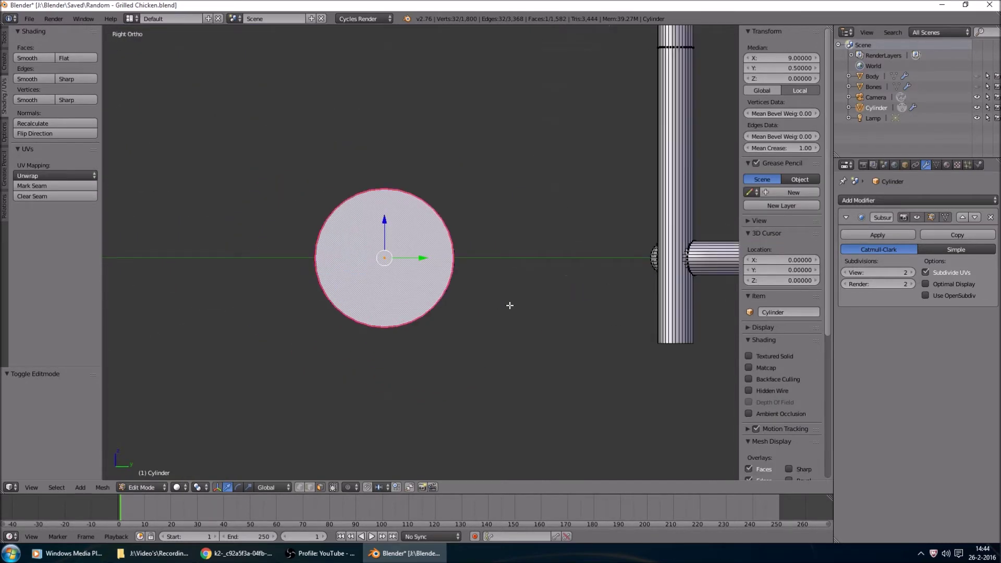
pyautogui.press('ctrl+KP_3')
pyautogui.press('KP_Decimal')
pyautogui.press('c')
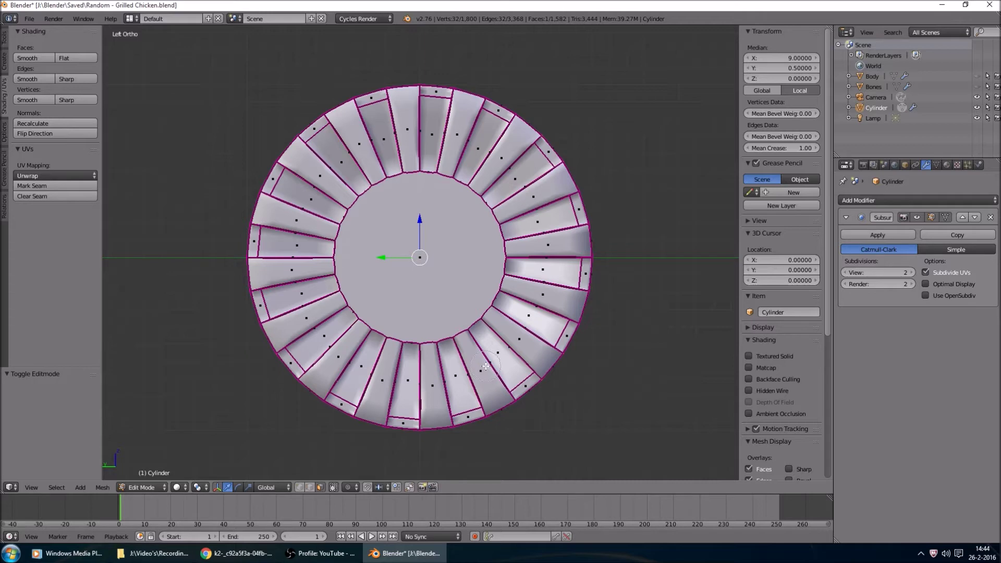
pyautogui.press('Escape')
pyautogui.press('l')
pyautogui.press('KP_1')
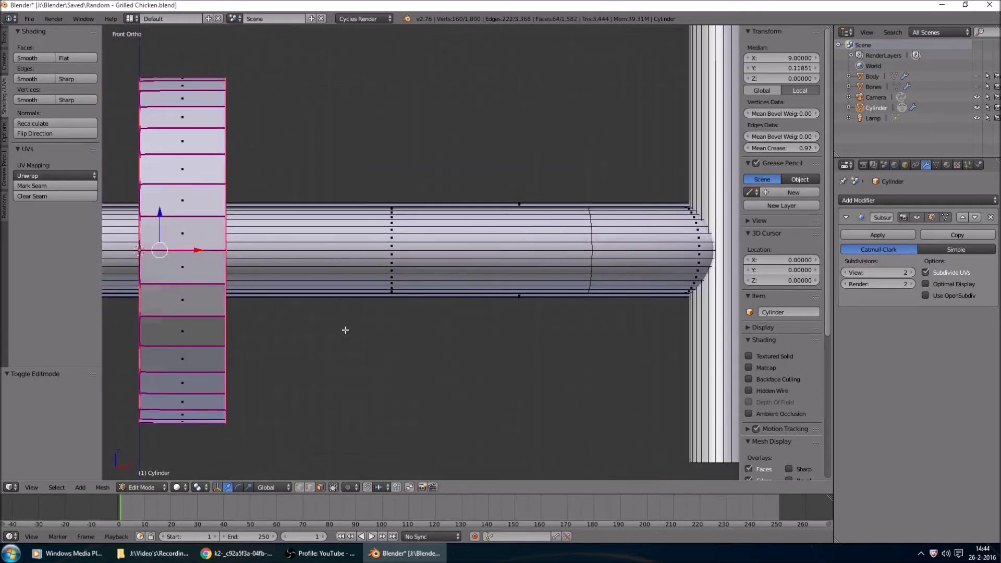
pyautogui.keyDown('ctrl'); pyautogui.scroll(5, 345, 330); pyautogui.keyUp('ctrl')
pyautogui.press('c')
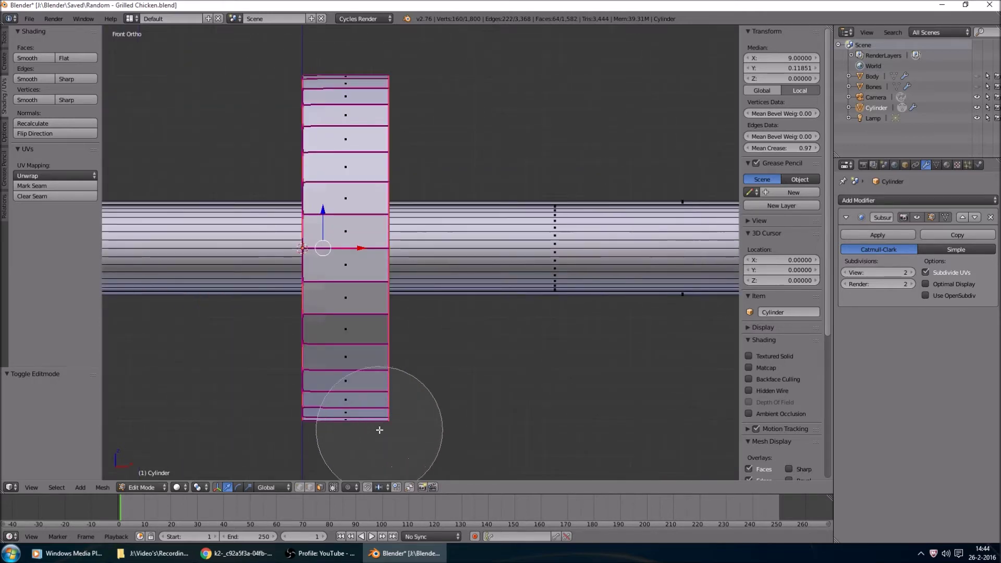
pyautogui.press('Escape')
pyautogui.moveTo(380, 291)
pyautogui.mouseDown(button='middle')
pyautogui.moveTo(460, 257)
pyautogui.moveTo(395, 250)
pyautogui.moveTo(372, 280)
pyautogui.mouseUp(button='middle')
pyautogui.keyDown('shift'); pyautogui.rightClick(395, 250); pyautogui.keyUp('shift')
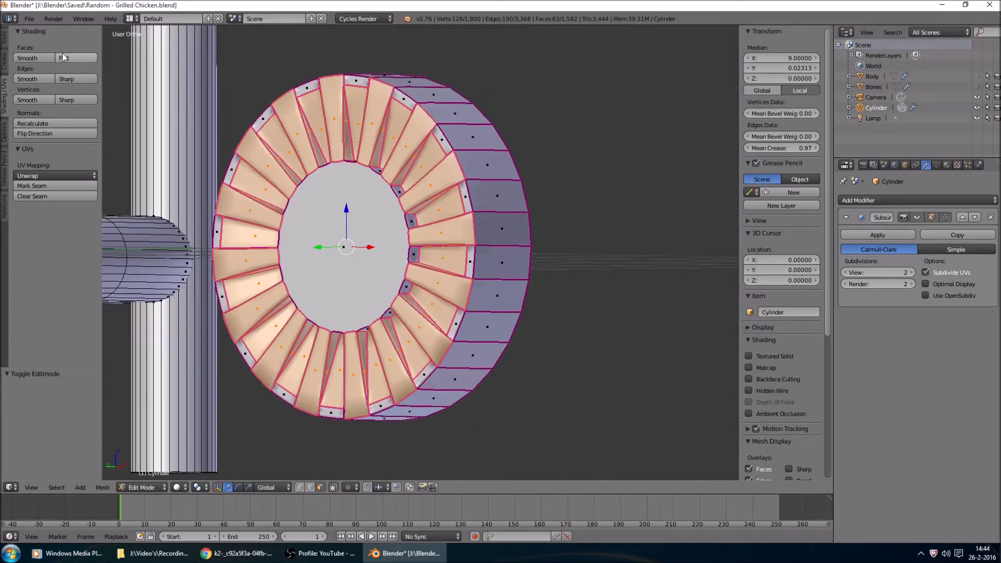
# Try flat shading on the selected spoke faces, return them to smooth shading, and check the result.
pyautogui.click(75, 55)
pyautogui.click(52, 57)
pyautogui.press('Tab')
pyautogui.press('Tab')
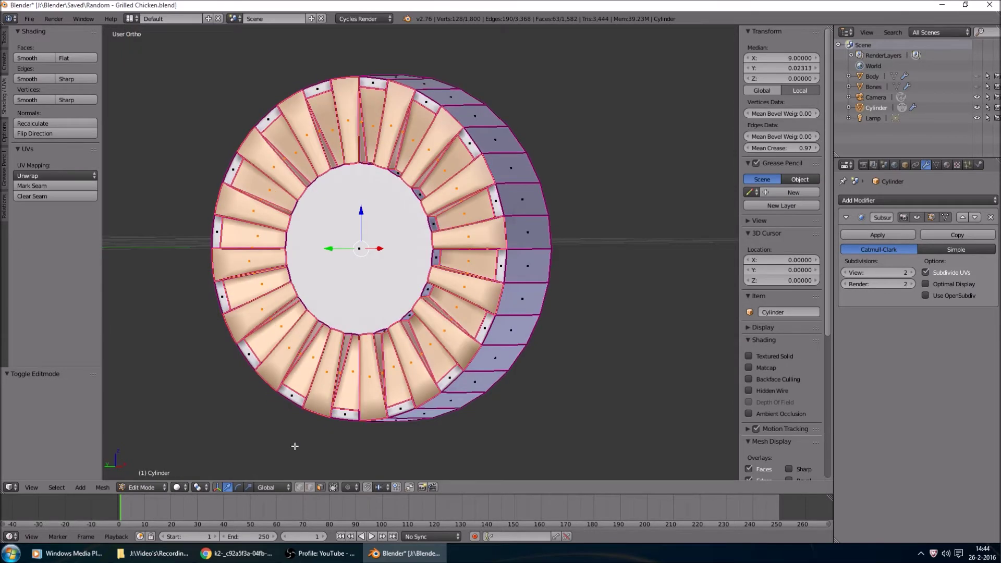
# Invert the selection from the spoke faces, apply flat shading to all other faces, and check the stand in Object Mode.
pyautogui.click(56, 487)
pyautogui.click(73, 441)
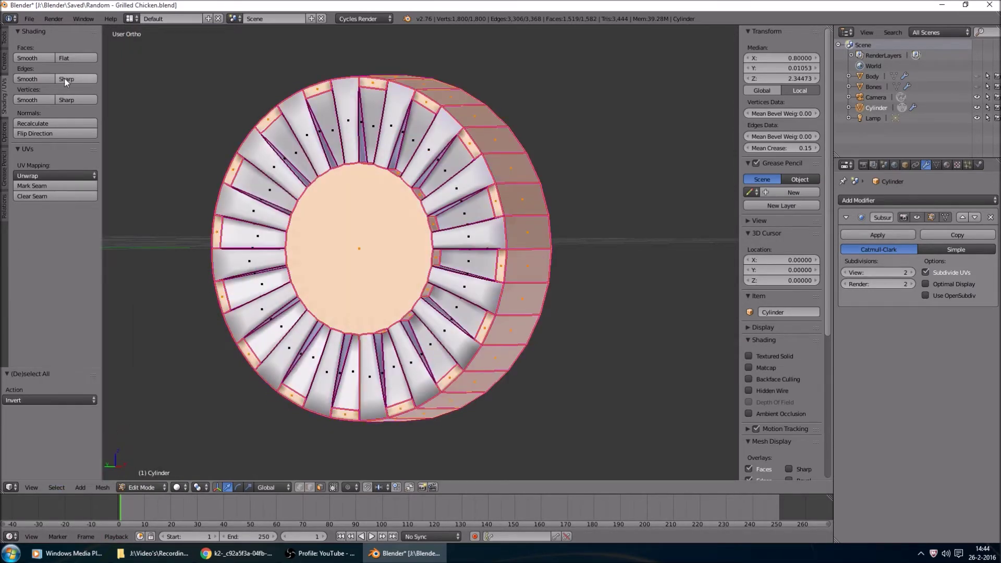
pyautogui.click(74, 57)
pyautogui.press('Tab')
pyautogui.scroll(-8, 308, 220)
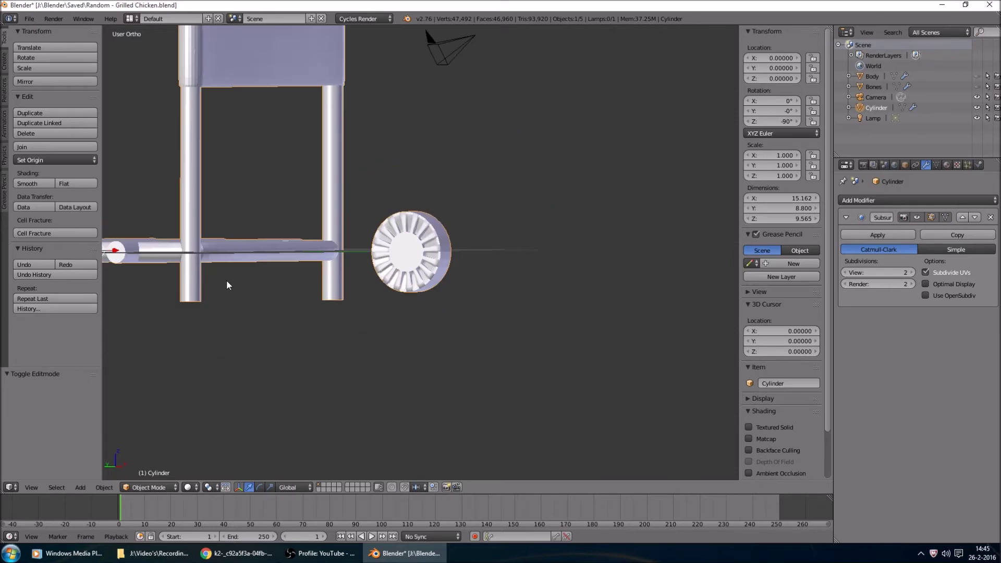
# Select the linked tubes of both end frames, their panels and the base frame, and apply smooth shading to them.
pyautogui.press('Tab')
pyautogui.moveTo(226, 280); pyautogui.dragTo(383, 336, button='middle')
pyautogui.press('a')
pyautogui.press('Tab')
pyautogui.press('Tab')
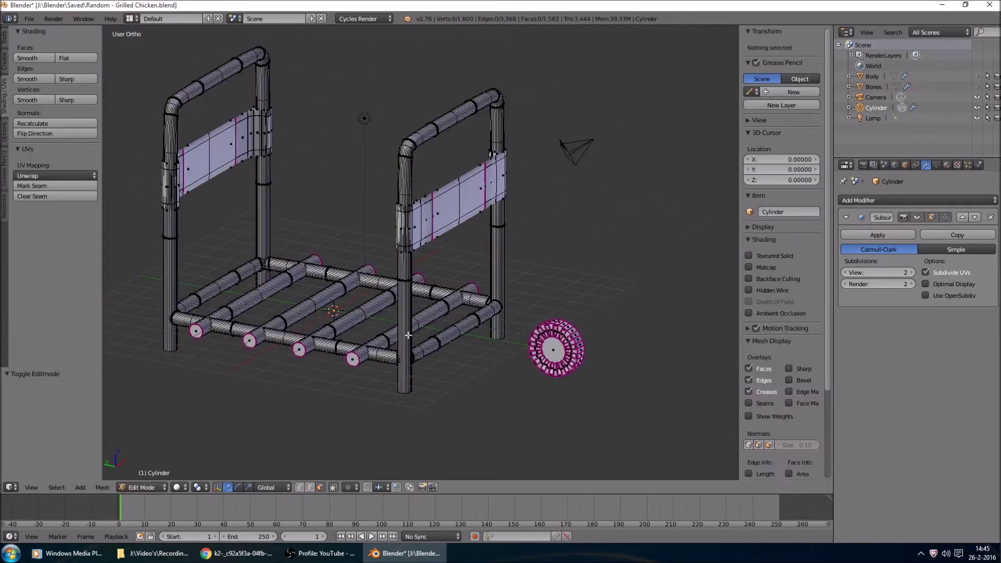
pyautogui.press('a')
pyautogui.press('a')
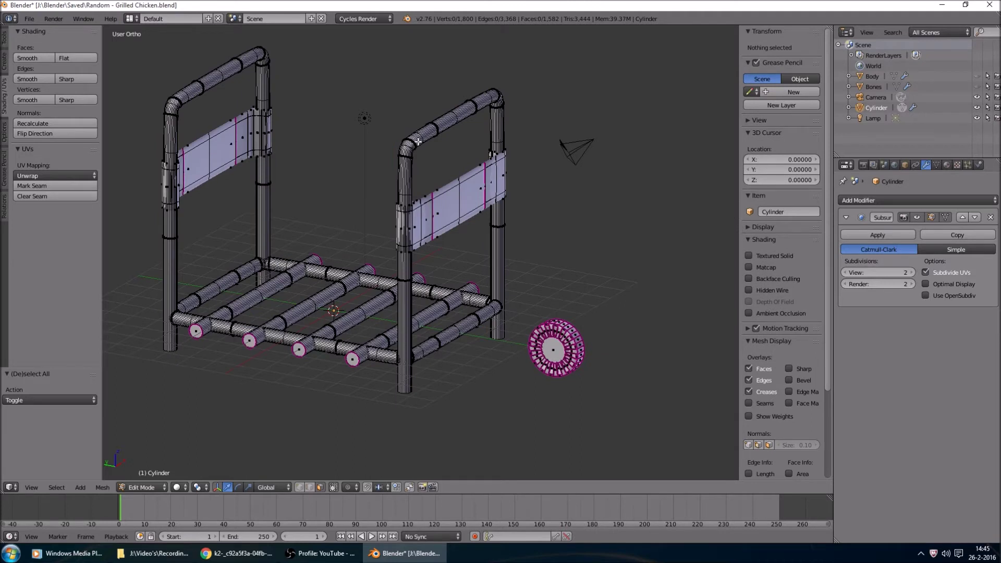
pyautogui.press('l')
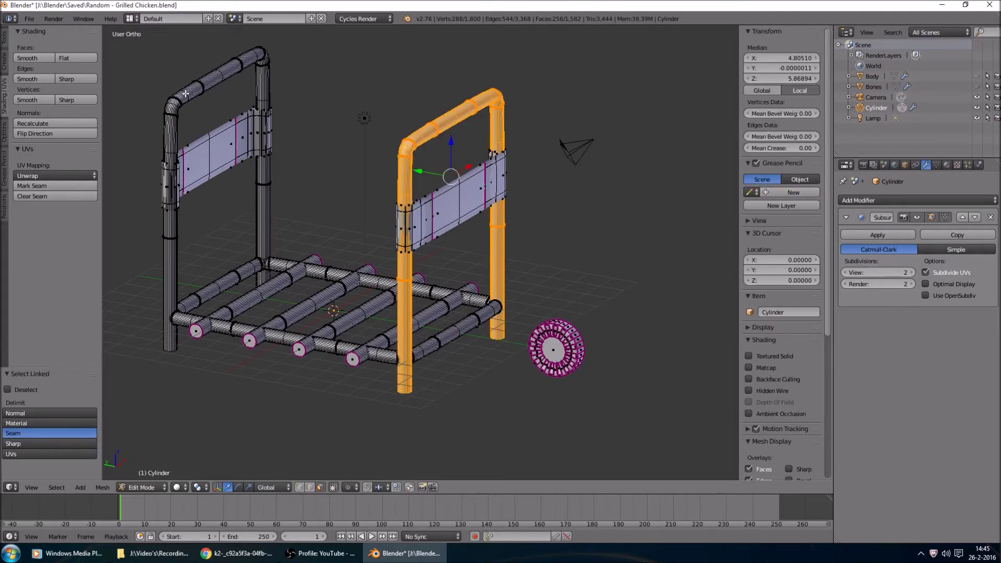
pyautogui.press('l')
pyautogui.press('l')
pyautogui.press('l')
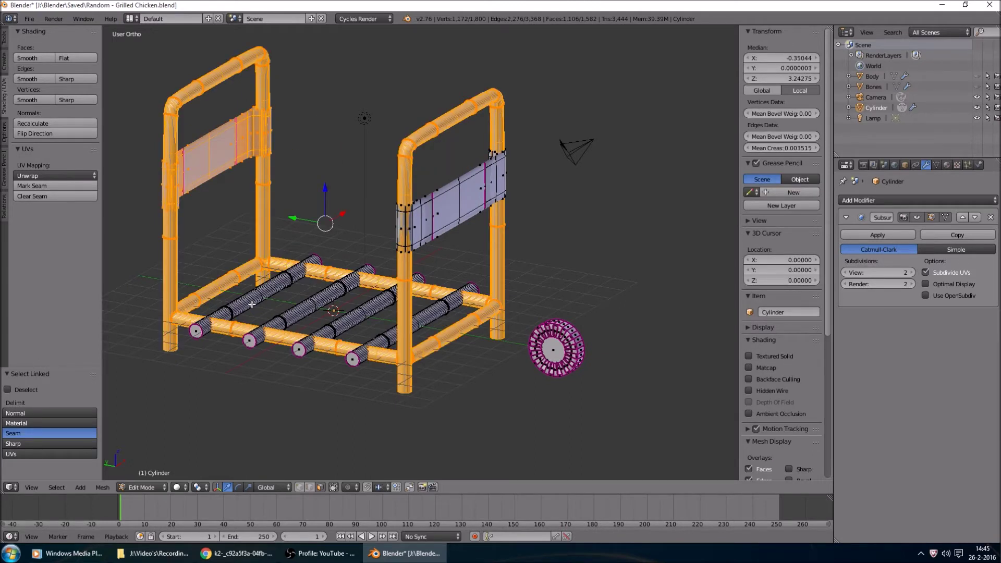
pyautogui.press('l')
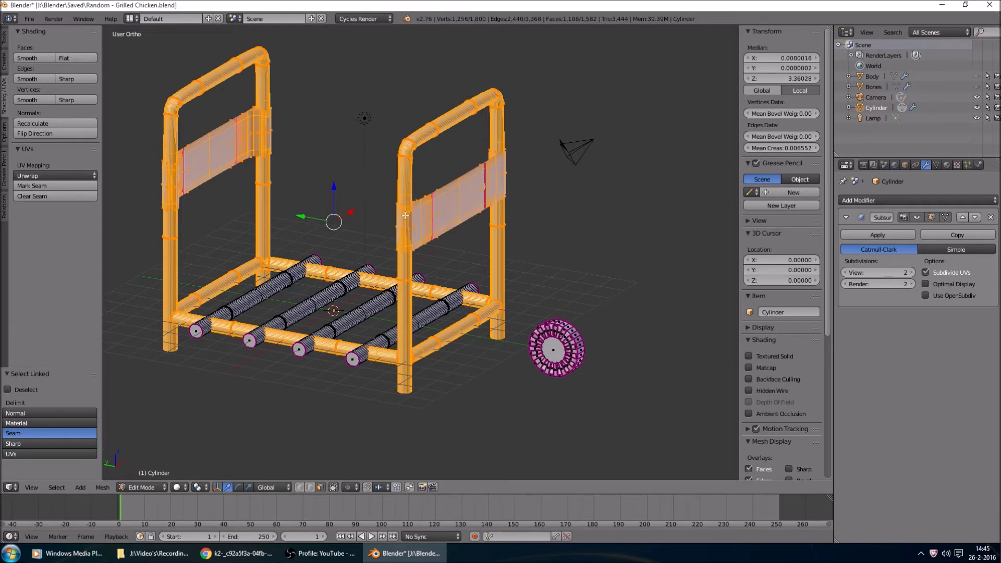
pyautogui.click(34, 58)
pyautogui.scroll(1, 338, 347)
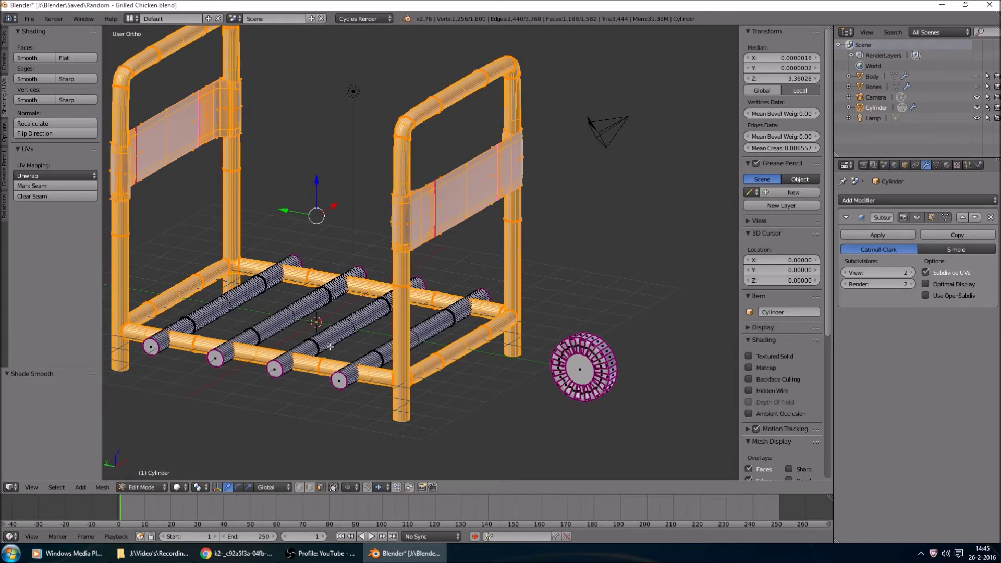
# Select the four linked crossbars, leave out their round end caps, and apply smooth shading.
pyautogui.press('a')
pyautogui.press('l')
pyautogui.press('l')
pyautogui.press('l')
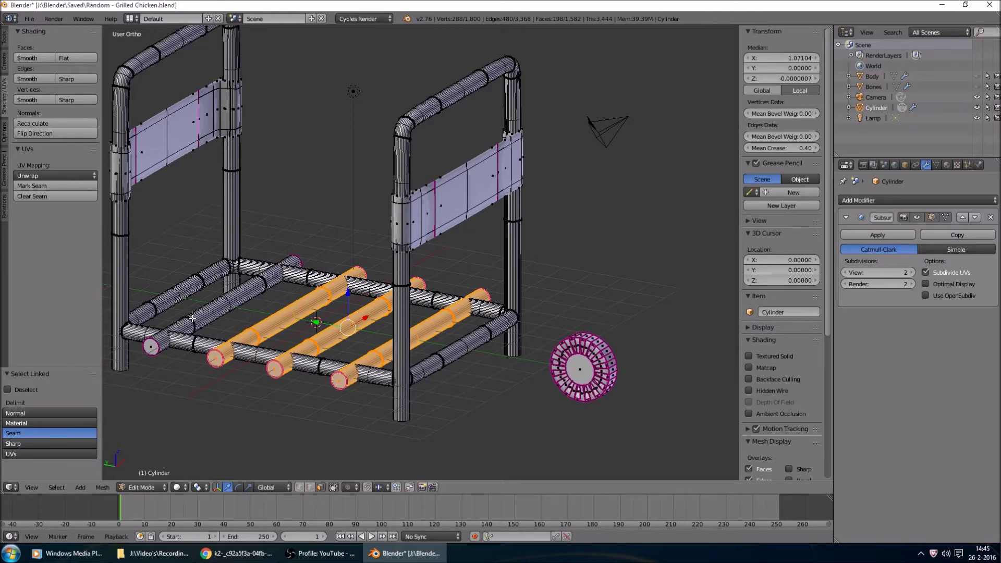
pyautogui.press('l')
pyautogui.keyDown('shift'); pyautogui.rightClick(147, 347); pyautogui.keyUp('shift')
pyautogui.keyDown('shift'); pyautogui.rightClick(273, 368); pyautogui.keyUp('shift')
pyautogui.keyDown('shift'); pyautogui.rightClick(338, 379); pyautogui.keyUp('shift')
pyautogui.moveTo(339, 379); pyautogui.dragTo(467, 386, button='middle')
pyautogui.keyDown('shift'); pyautogui.rightClick(470, 385); pyautogui.keyUp('shift')
pyautogui.keyDown('shift'); pyautogui.rightClick(542, 384); pyautogui.keyUp('shift')
pyautogui.keyDown('shift'); pyautogui.rightClick(610, 386); pyautogui.keyUp('shift')
pyautogui.keyDown('shift'); pyautogui.rightClick(682, 381); pyautogui.keyUp('shift')
pyautogui.click(34, 57)
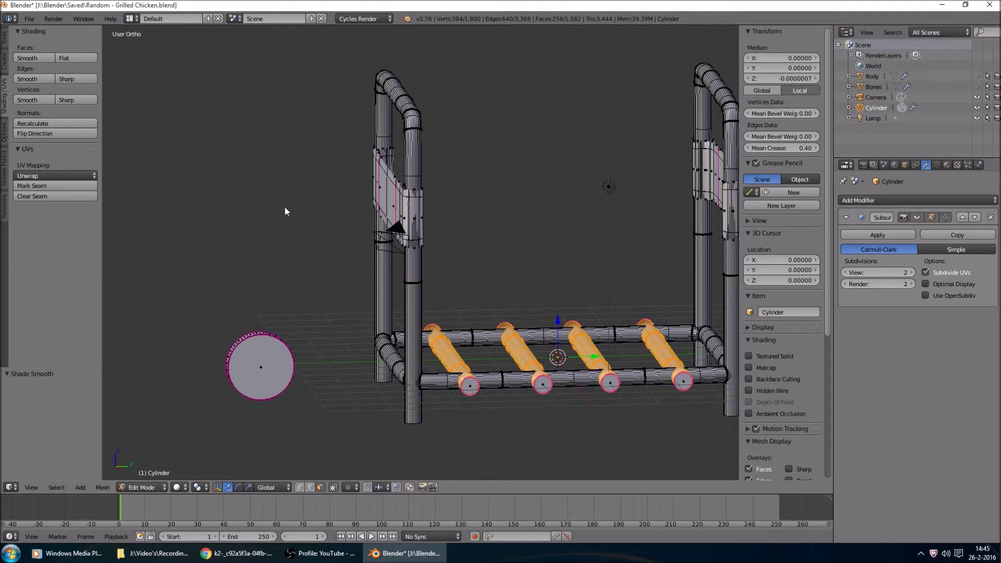
# Select the whole linked wheel and, in top view, move it -4.1 in X and 4 in Y to the outside of the frame's corner leg.
pyautogui.moveTo(284, 211); pyautogui.dragTo(599, 412, button='middle')
pyautogui.rightClick(568, 386)
pyautogui.press('l')
pyautogui.press('KP_7')
pyautogui.press('g')
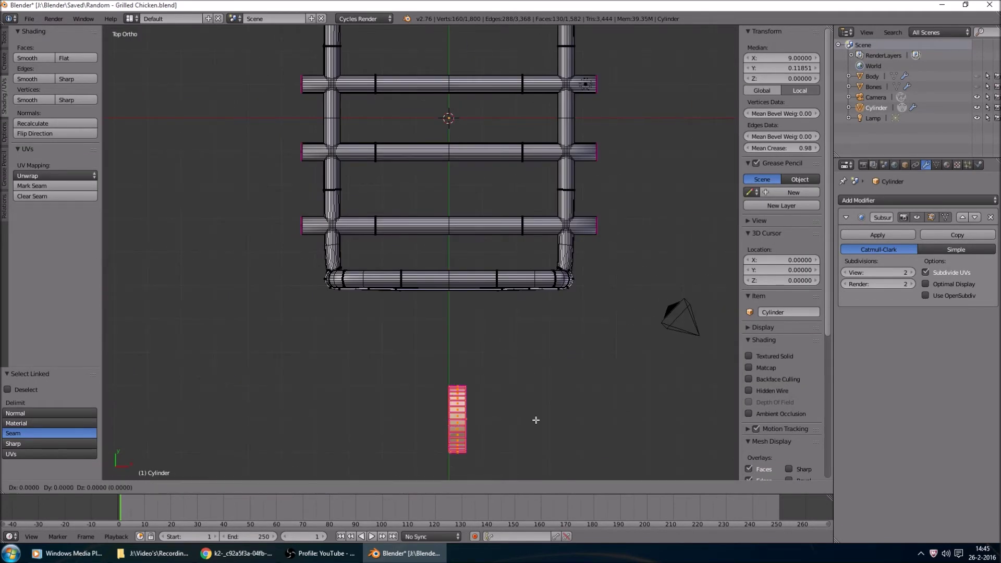
pyautogui.click(399, 285)
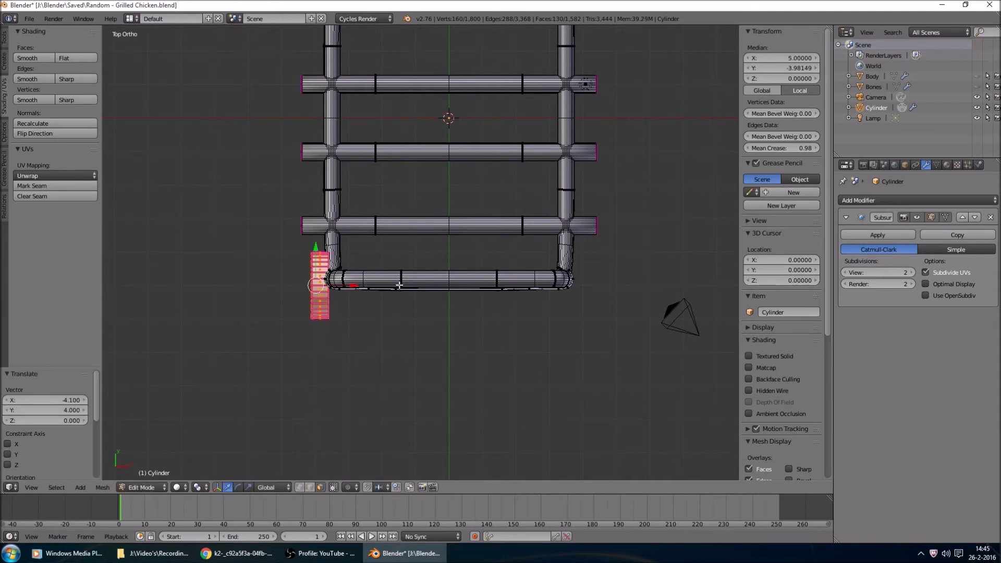
# Duplicate the wheel in place, rotate the copy 180°, and move it 7.8 along X to the opposite leg.
pyautogui.hotkey('shift', 'd')
pyautogui.rightClick(399, 285)
pyautogui.write('r')
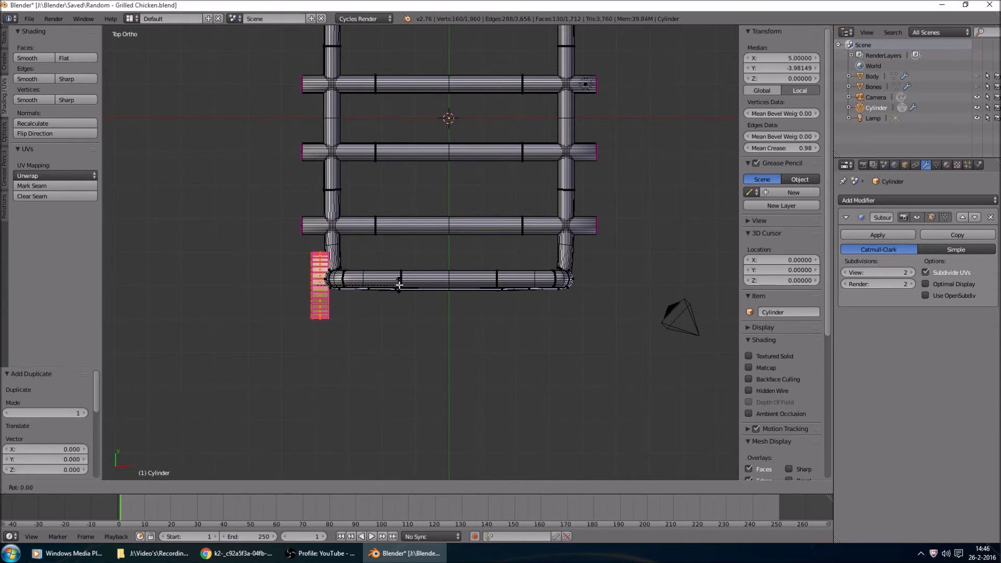
pyautogui.write('180')
pyautogui.press('Return')
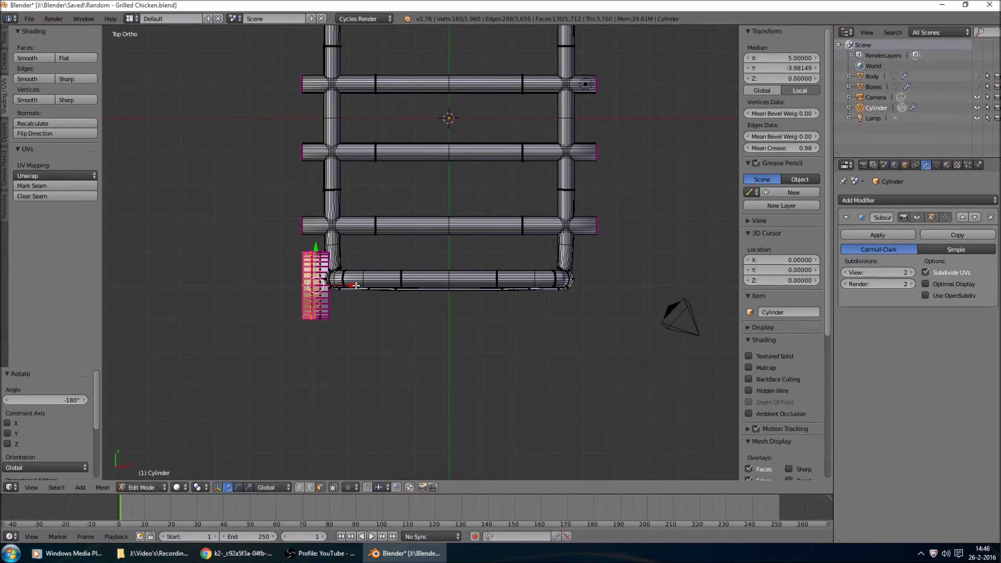
pyautogui.write('gx7.8')
pyautogui.press('Return')
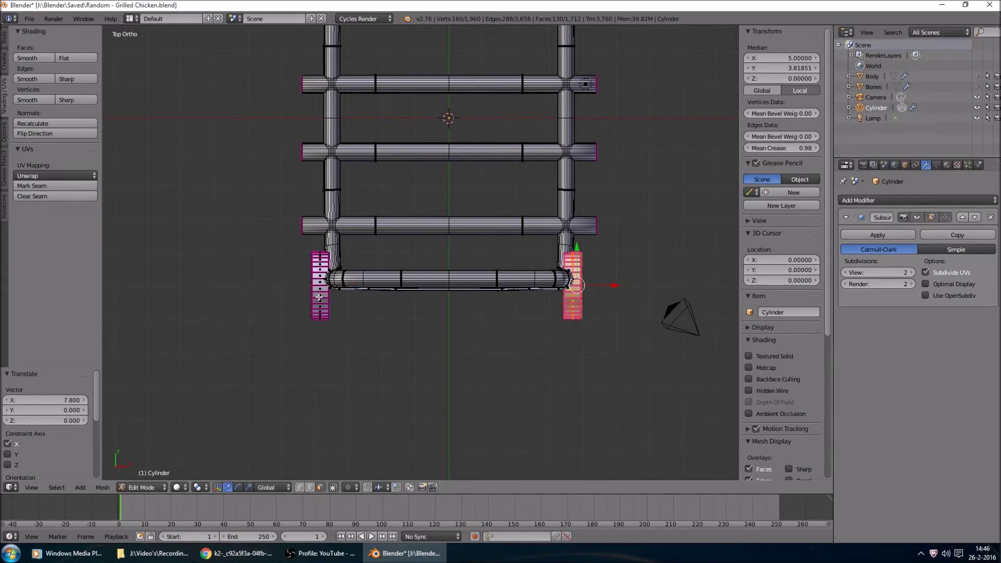
pyautogui.keyDown('shift'); pyautogui.rightClick(319, 297); pyautogui.keyUp('shift')
pyautogui.scroll(-2, 496, 290)
pyautogui.keyDown('shift'); pyautogui.moveTo(496, 291); pyautogui.dragTo(493, 317, button='middle'); pyautogui.keyUp('shift')
pyautogui.hotkey('shift', 'd')
pyautogui.rightClick(490, 318)
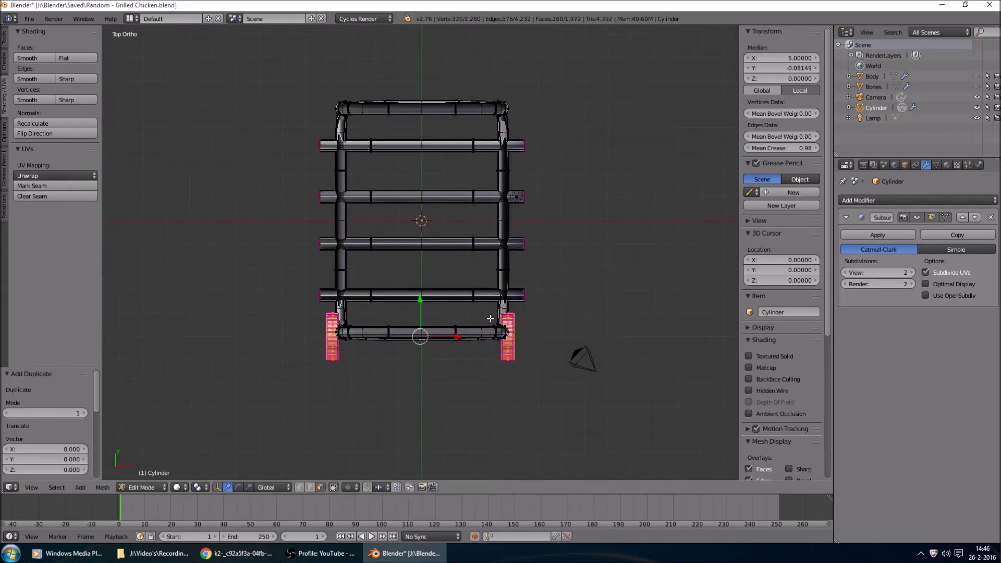
pyautogui.click(198, 555)
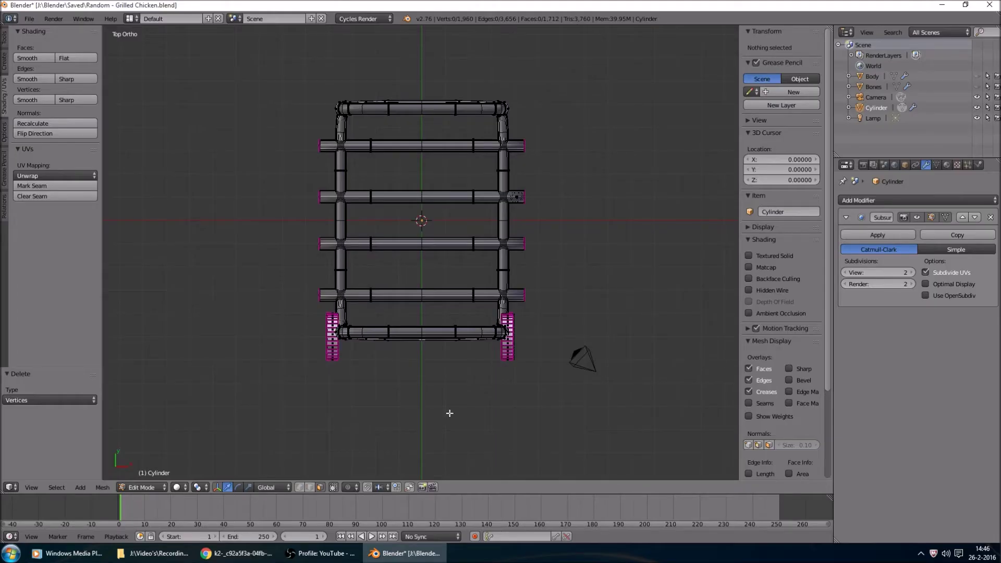
# Toggle the subdivision modifier's Edit Mode display, select both linked wheels, and lower them about 1 unit along Z.
pyautogui.moveTo(450, 412); pyautogui.dragTo(466, 336, button='middle')
pyautogui.click(933, 218)
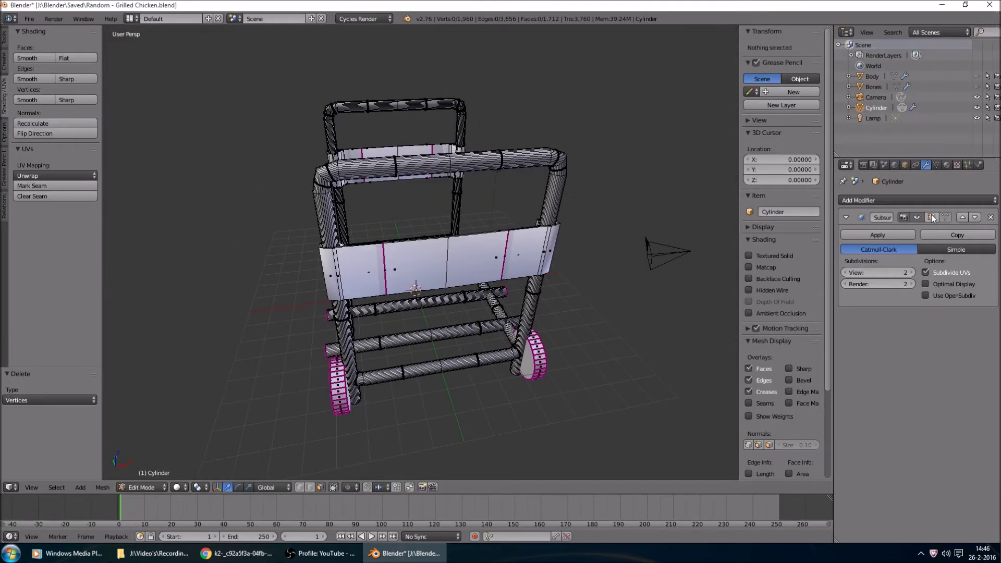
pyautogui.scroll(5, 545, 374)
pyautogui.moveTo(544, 373); pyautogui.dragTo(632, 309, button='middle')
pyautogui.press('l')
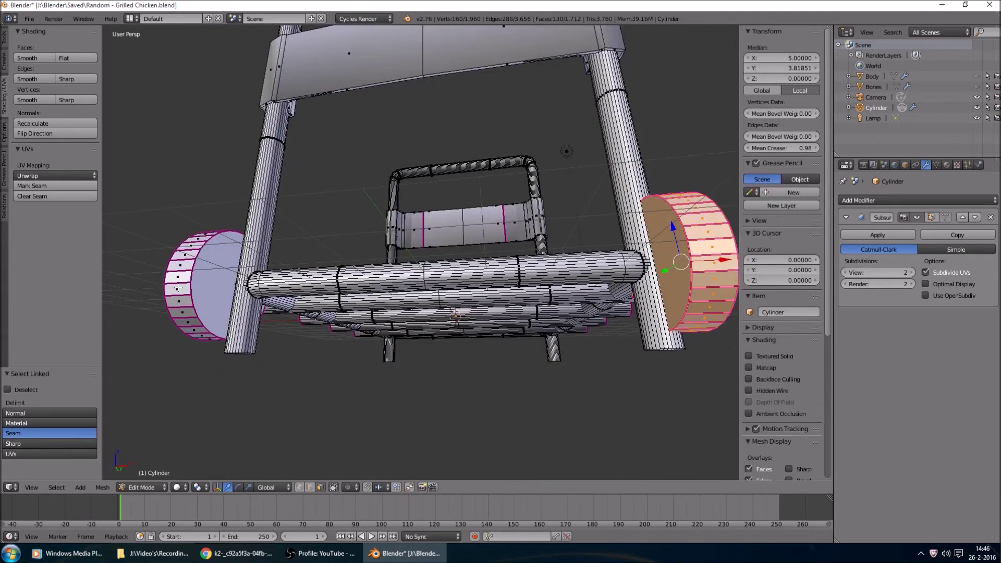
pyautogui.press('l')
pyautogui.press('g')
pyautogui.press('z')
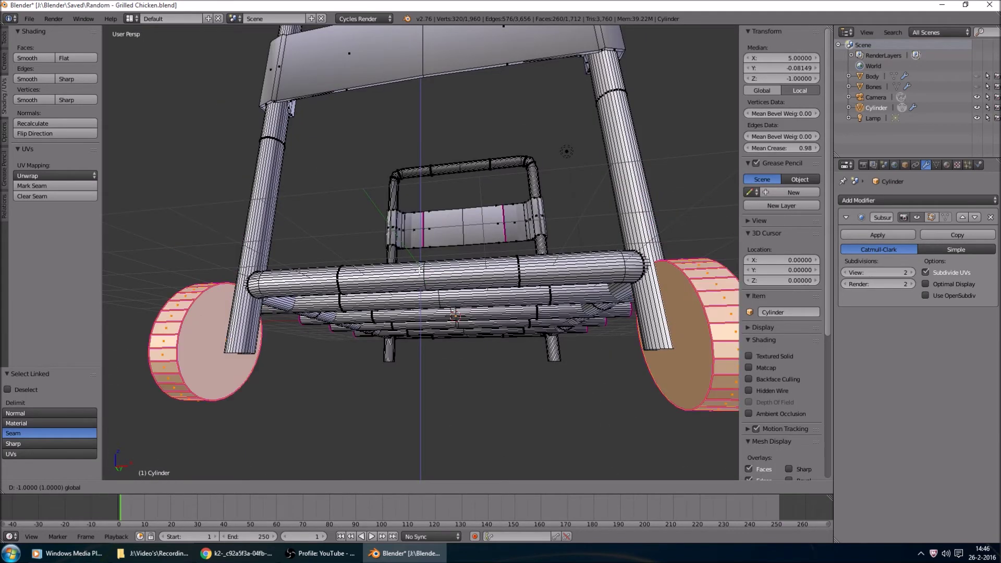
pyautogui.click(418, 274)
# Fine-tune both wheels' height along Z so they extend below the leg ends, and deselect everything.
pyautogui.moveTo(418, 273); pyautogui.dragTo(303, 281, button='middle')
pyautogui.press('g')
pyautogui.press('z')
pyautogui.click(323, 324)
pyautogui.moveTo(323, 324); pyautogui.dragTo(459, 399, button='middle')
pyautogui.press('a')
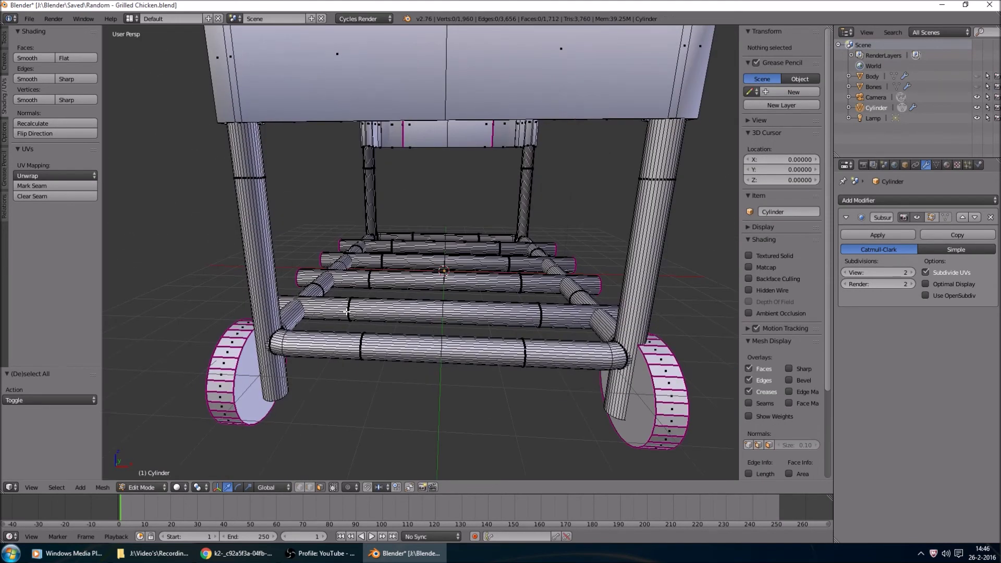
# Duplicate the crossbar nearest the wheels, move the copy -1.691 along Y, and lower it about 0.35 toward the wheel centers.
pyautogui.press('l')
pyautogui.press('g')
pyautogui.rightClick(423, 325)
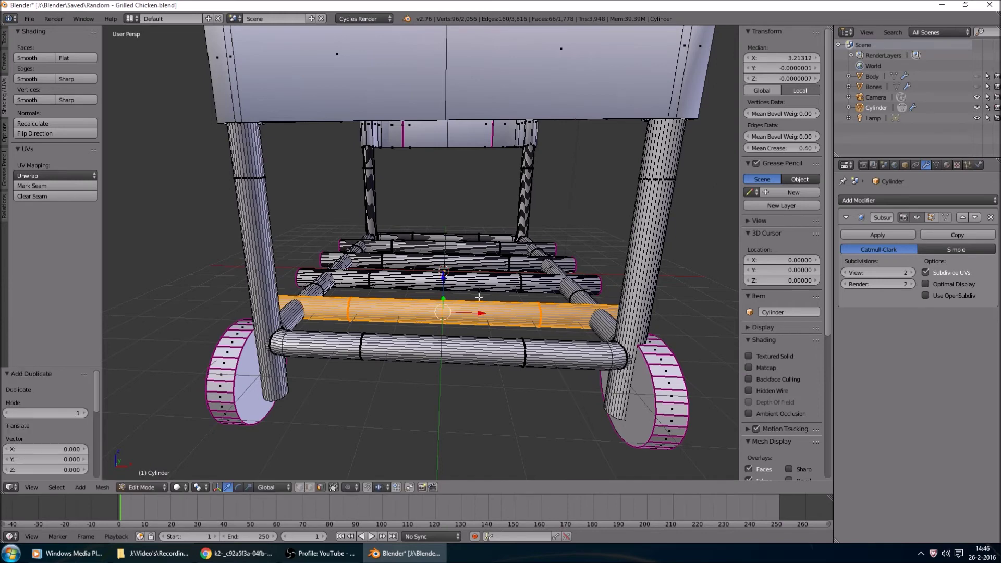
pyautogui.moveTo(423, 326); pyautogui.dragTo(404, 273, button='middle')
pyautogui.press('g')
pyautogui.press('y')
pyautogui.click(412, 333)
# Thin the duplicated bar into an axle by scaling it to 0.5 on all axes except X.
pyautogui.moveTo(411, 334); pyautogui.dragTo(475, 328, button='middle')
pyautogui.press('s')
pyautogui.hotkey('shift', 'x')
pyautogui.write('.3')
pyautogui.press('BackSpace')
pyautogui.write('5')
pyautogui.press('BackSpace')
pyautogui.write('75')
pyautogui.press('BackSpace')
pyautogui.press('BackSpace')
pyautogui.write('5')
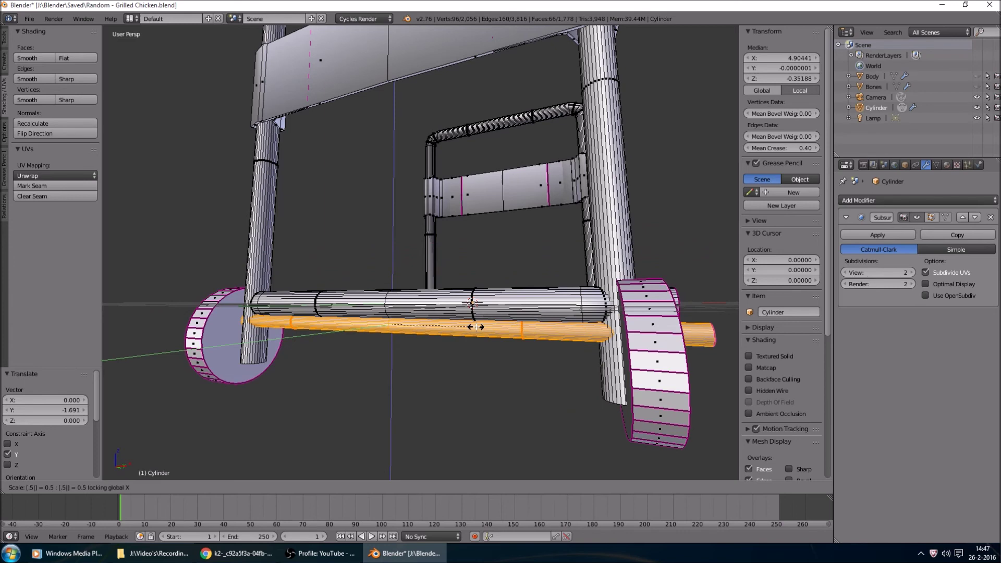
pyautogui.press('Return')
# In right view, move the axle onto the center of the wheel and refine its alignment in wireframe display.
pyautogui.press('KP_3')
pyautogui.press('KP_1')
pyautogui.press('KP_3')
pyautogui.press('KP_Decimal')
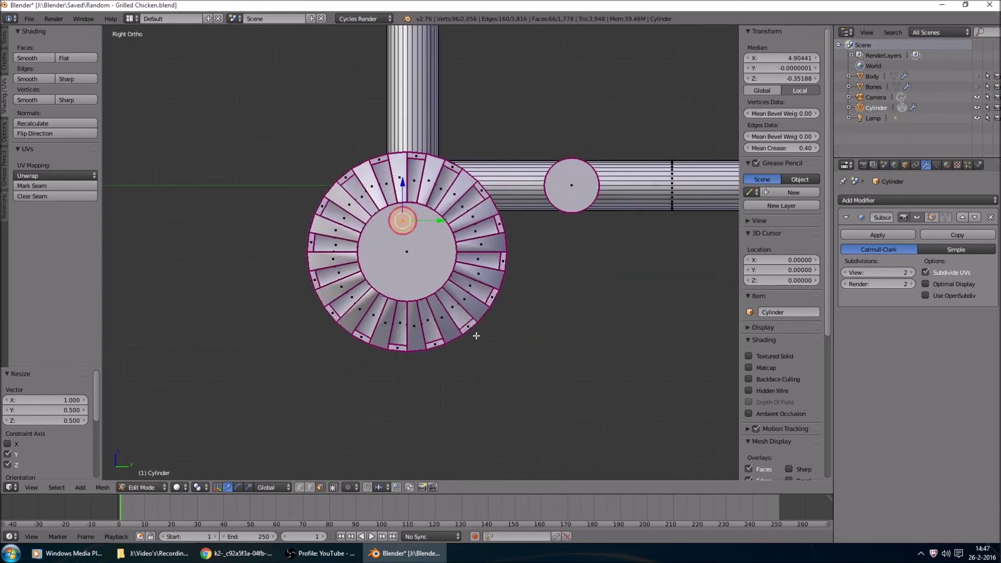
pyautogui.scroll(3, 476, 336)
pyautogui.press('g')
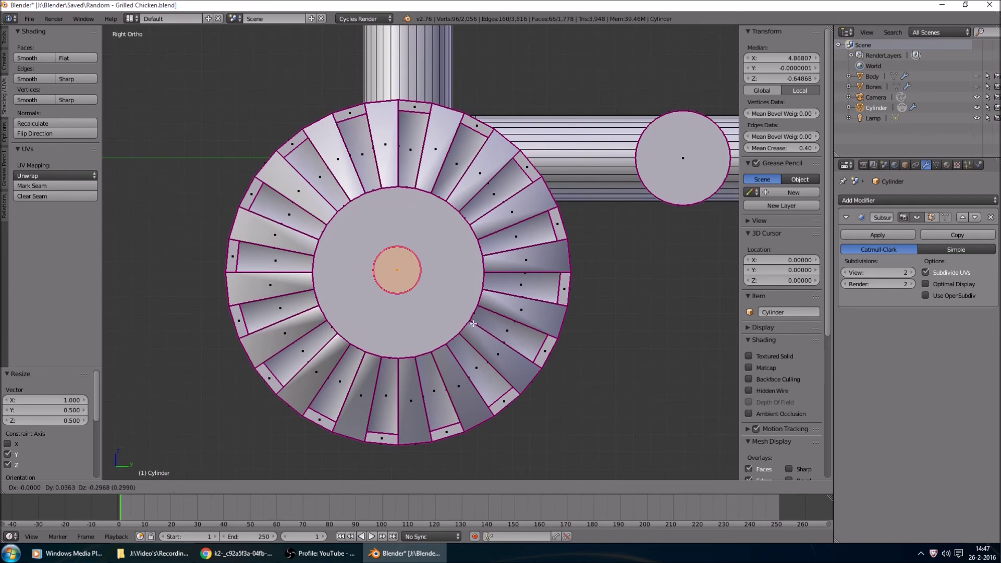
pyautogui.click(472, 321)
pyautogui.press('z')
pyautogui.scroll(4, 467, 316)
pyautogui.press('g')
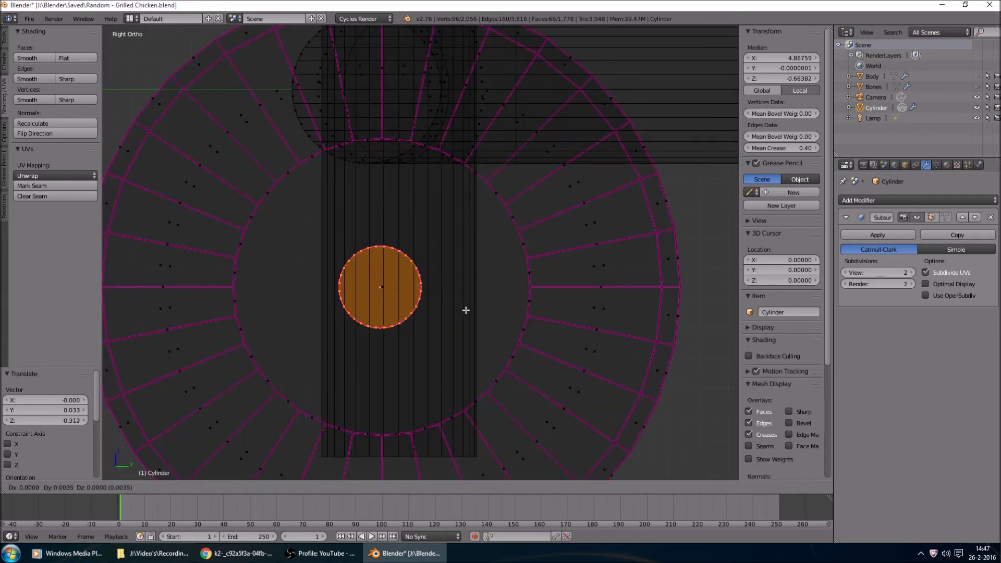
pyautogui.click(474, 308)
# Return the viewport to solid shading and inspect the centered axle.
pyautogui.scroll(-3, 474, 308)
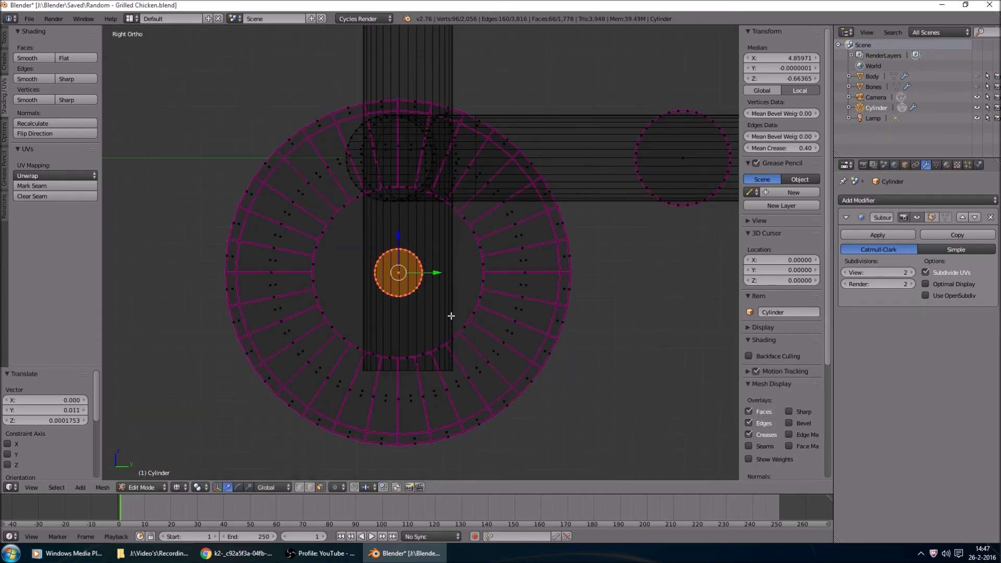
pyautogui.moveTo(474, 308); pyautogui.dragTo(496, 326, button='middle')
pyautogui.press('Tab')
pyautogui.press('Tab')
pyautogui.click(189, 488)
pyautogui.click(204, 451)
# Select the edge loops at both ends of the axle, scale them along X to adjust its length, and check the result.
pyautogui.keyDown('alt'); pyautogui.rightClick(697, 320); pyautogui.keyUp('alt')
pyautogui.moveTo(393, 330)
pyautogui.mouseDown(button='middle')
pyautogui.moveTo(422, 329)
pyautogui.moveTo(639, 177)
pyautogui.moveTo(592, 286)
pyautogui.mouseUp(button='middle')
pyautogui.keyDown('alt'); pyautogui.keyDown('shift'); pyautogui.rightClick(638, 177); pyautogui.keyUp('shift'); pyautogui.keyUp('alt')
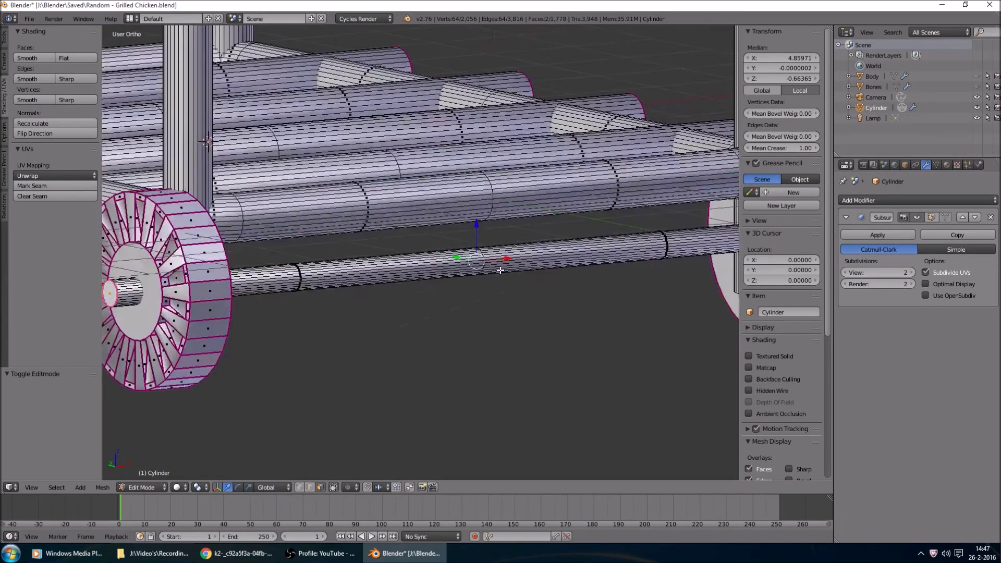
pyautogui.scroll(-2, 592, 286)
pyautogui.press('s')
pyautogui.press('x')
pyautogui.click(587, 286)
pyautogui.press('Tab')
pyautogui.moveTo(598, 291)
pyautogui.mouseDown(button='middle')
pyautogui.moveTo(628, 286)
pyautogui.moveTo(464, 313)
pyautogui.moveTo(545, 312)
pyautogui.moveTo(508, 318)
pyautogui.moveTo(542, 314)
pyautogui.moveTo(542, 339)
pyautogui.mouseUp(button='middle')
# Shift the axle's selected end loops along X.
pyautogui.press('Tab')
pyautogui.press('g')
pyautogui.press('x')
pyautogui.click(464, 312)
pyautogui.press('Tab')
pyautogui.press('Tab')
# Clear the selection, reselect one linked part of the wheel assembly, and move it along X.
pyautogui.press('l')
pyautogui.press('a')
pyautogui.press('l')
pyautogui.press('g')
pyautogui.press('x')
pyautogui.click(302, 276)
# Leave Edit Mode, view the whole stand, and save the file over the existing version.
pyautogui.moveTo(301, 276)
pyautogui.mouseDown(button='middle')
pyautogui.moveTo(301, 285)
pyautogui.moveTo(392, 262)
pyautogui.moveTo(420, 310)
pyautogui.mouseUp(button='middle')
pyautogui.press('Tab')
pyautogui.scroll(-5, 299, 270)
pyautogui.hotkey('ctrl', 's')
pyautogui.click(424, 336)
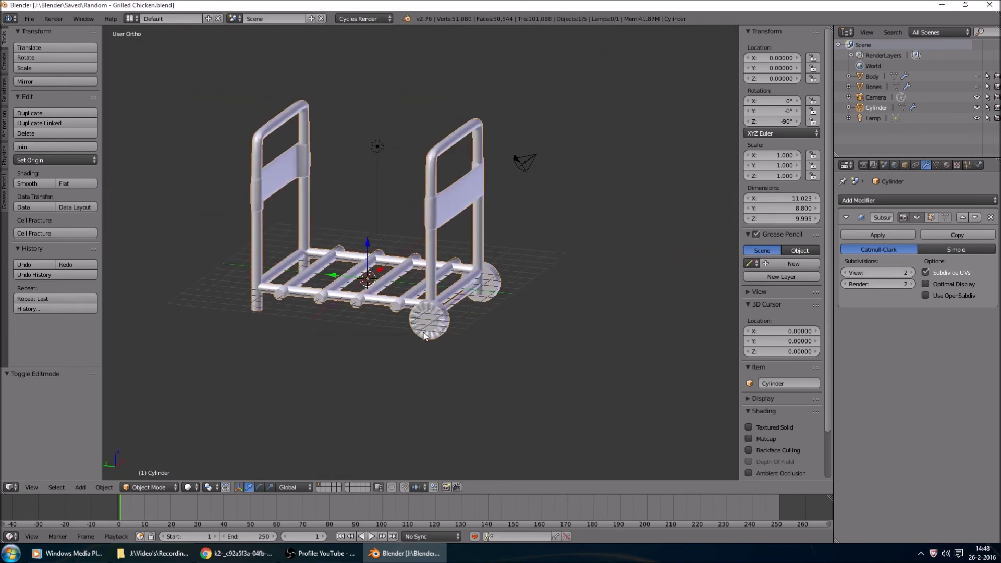